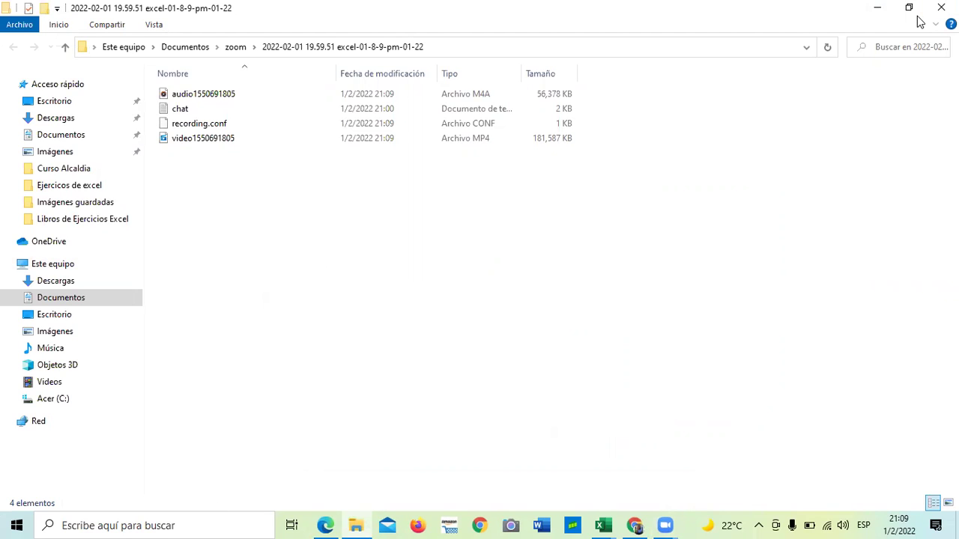
# Minimize the File Explorer recording folder window to reveal the course page.
pyautogui.click(877, 9)
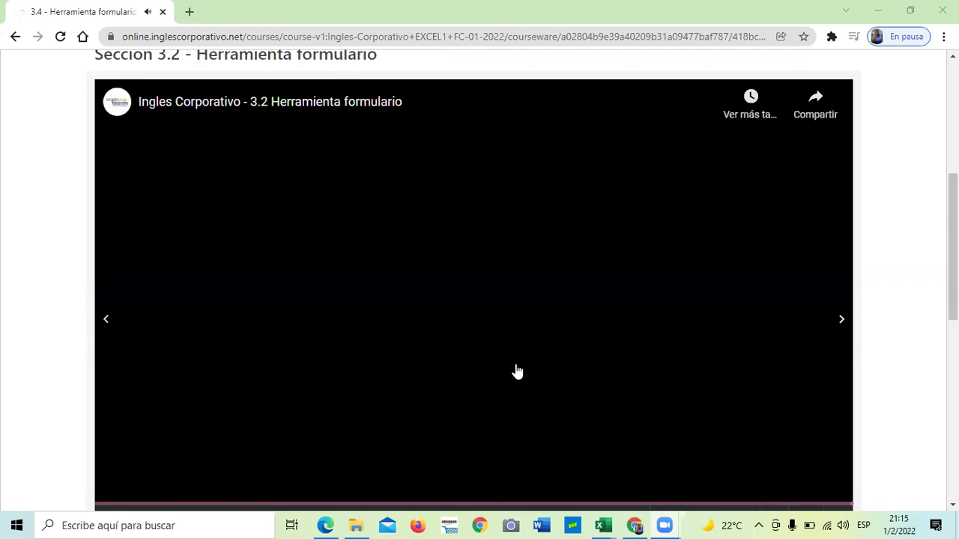
# Finish the Herramienta formulario video, then switch to the 3.2 Herramienta formulario workbook in Excel.
pyautogui.scroll(-2, 327, 278)
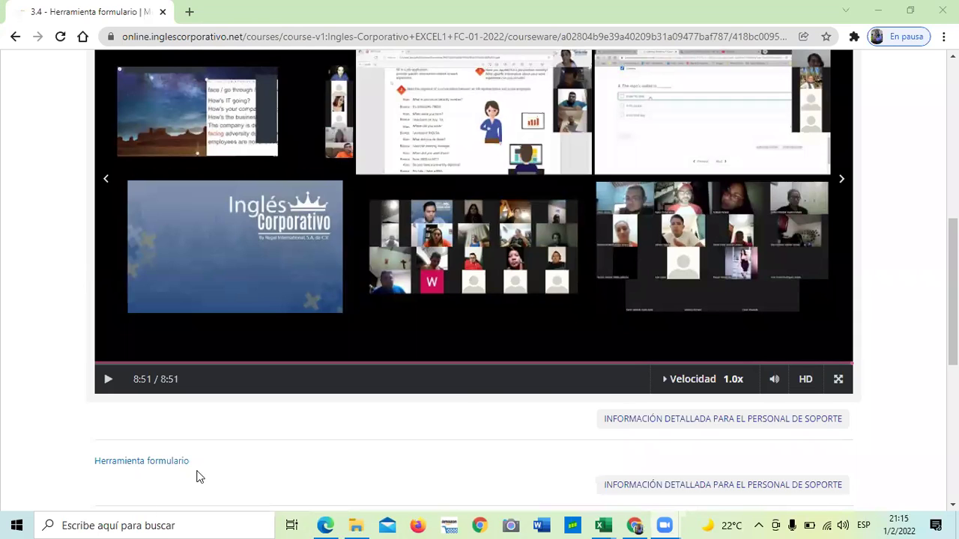
pyautogui.scroll(-1, 362, 454)
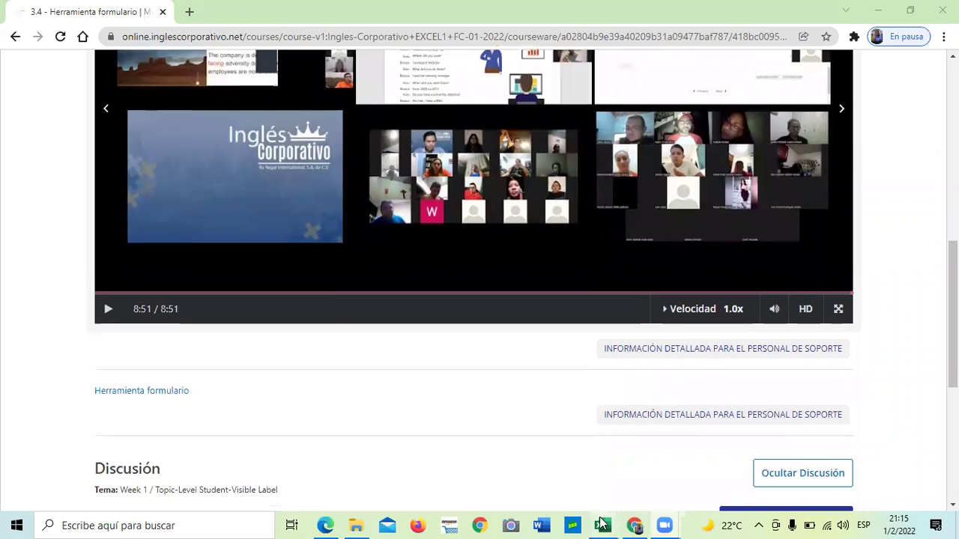
pyautogui.moveTo(601, 524)
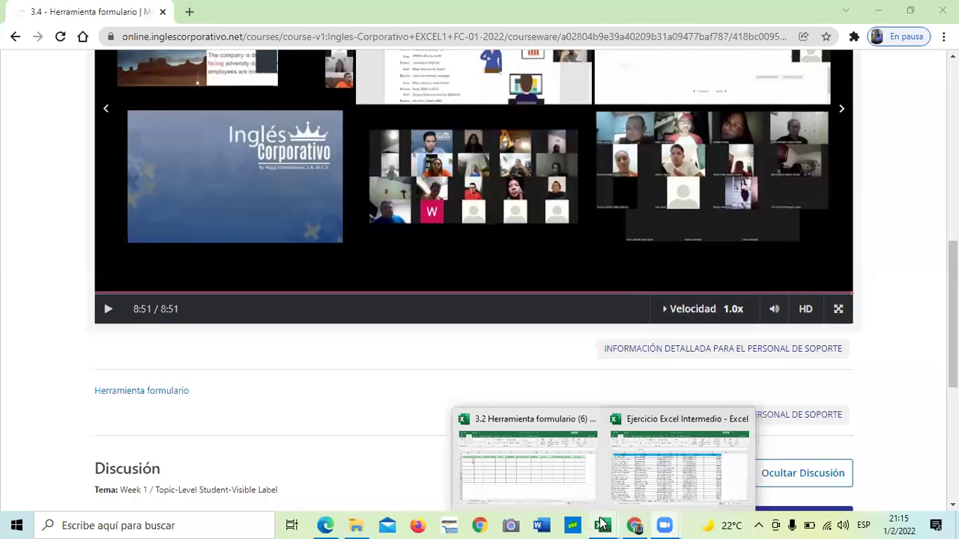
pyautogui.click(539, 464)
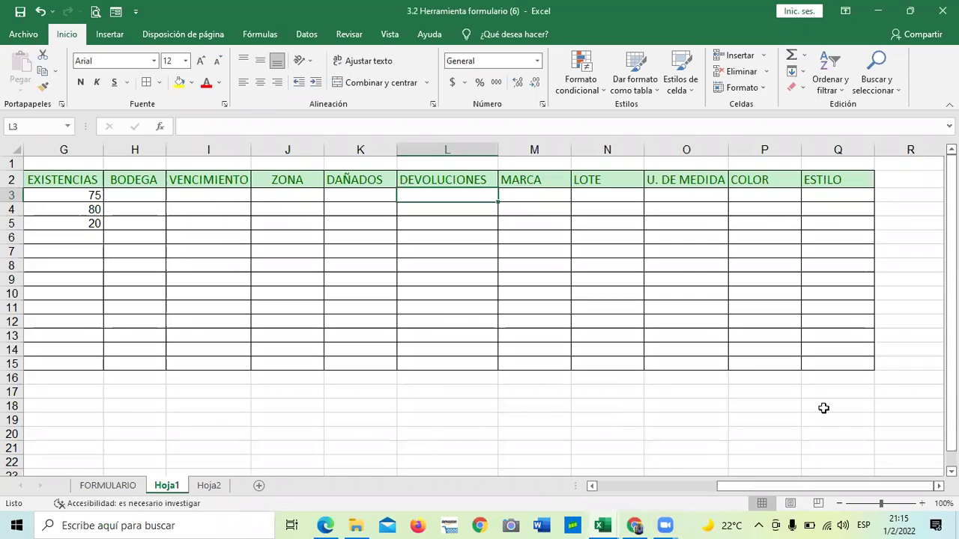
# Scroll right across Hoja1's headers: TOTAL, FECHA DE ENTREGA, EXISTENCIAS, BODEGA, ZONA, ESTILO.
pyautogui.moveTo(768, 486); pyautogui.dragTo(649, 487)
pyautogui.moveTo(790, 490); pyautogui.dragTo(652, 488)
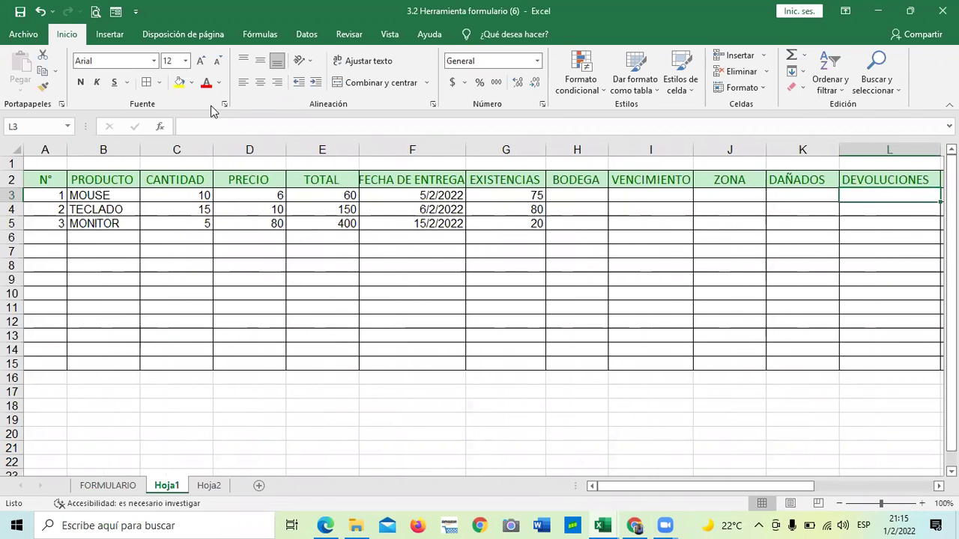
pyautogui.click(322, 180)
pyautogui.click(397, 179)
pyautogui.click(500, 184)
pyautogui.click(577, 186)
pyautogui.click(686, 191)
pyautogui.click(729, 182)
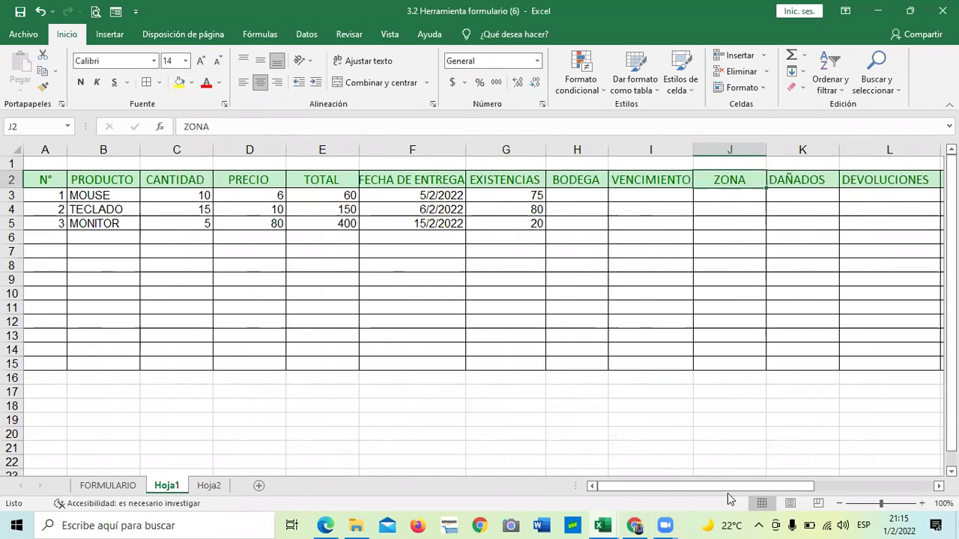
pyautogui.moveTo(718, 488); pyautogui.dragTo(824, 166)
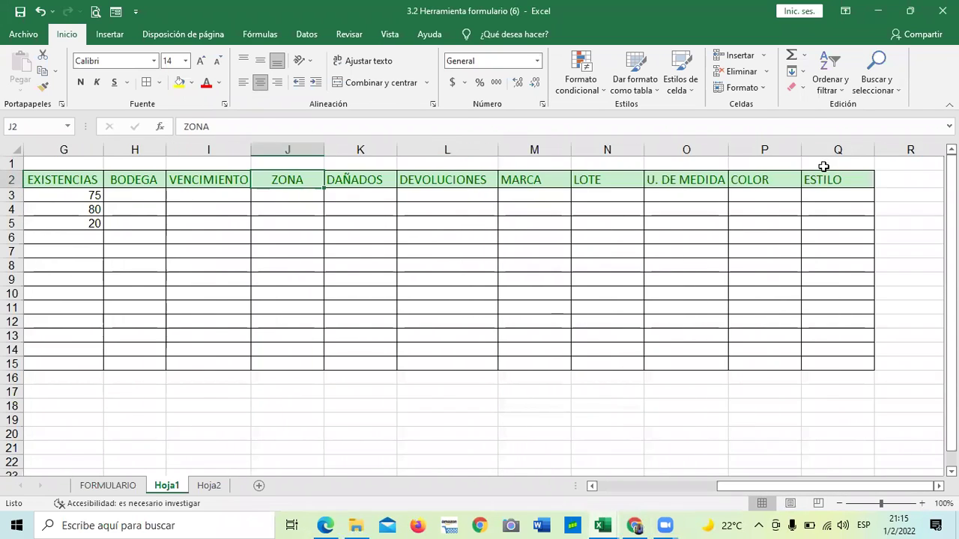
pyautogui.click(824, 180)
# Step back along the row-2 headers from COLOR and U. DE MEDIDA to DAÑADOS, then select J6.
pyautogui.click(755, 182)
pyautogui.click(676, 179)
pyautogui.click(611, 182)
pyautogui.click(547, 180)
pyautogui.click(458, 179)
pyautogui.click(342, 179)
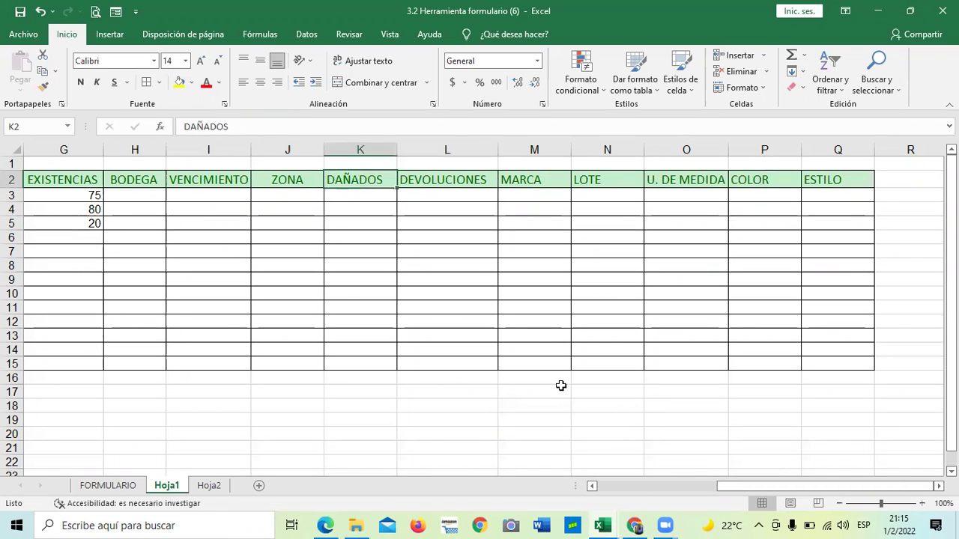
pyautogui.click(253, 233)
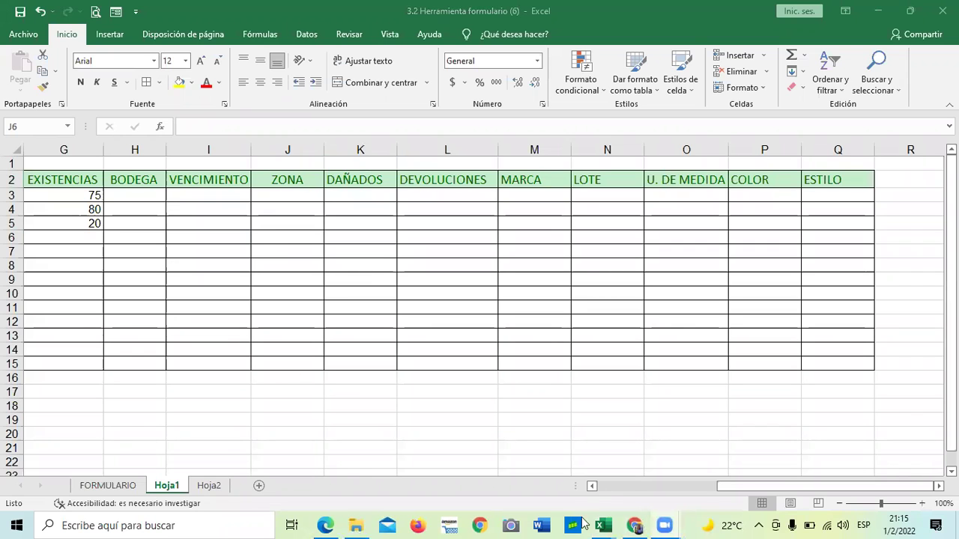
# Scroll back to the table's start, select L6, then select J5:J6 under ZONA.
pyautogui.click(742, 487)
pyautogui.moveTo(726, 487); pyautogui.dragTo(636, 485)
pyautogui.click(624, 485)
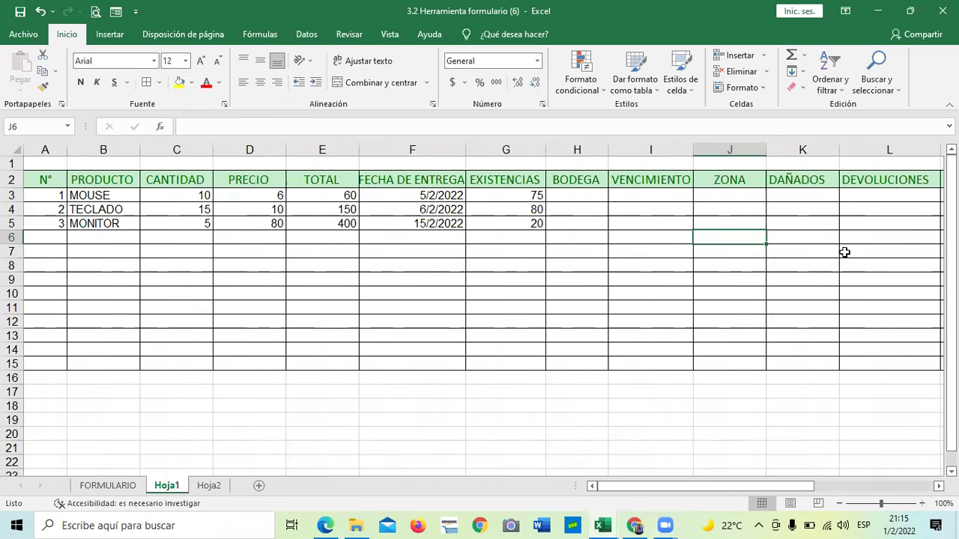
pyautogui.click(897, 240)
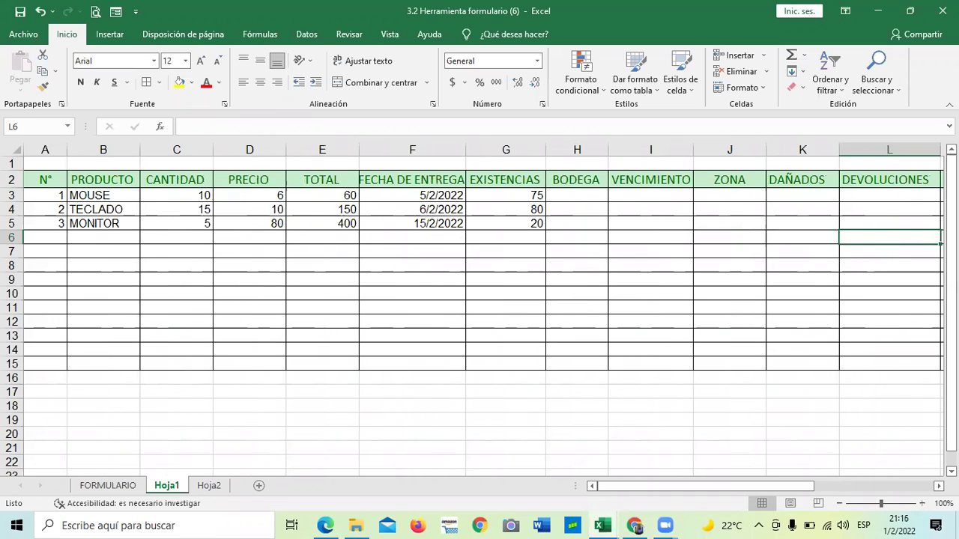
pyautogui.moveTo(751, 484); pyautogui.dragTo(869, 488)
pyautogui.moveTo(287, 236); pyautogui.dragTo(287, 223)
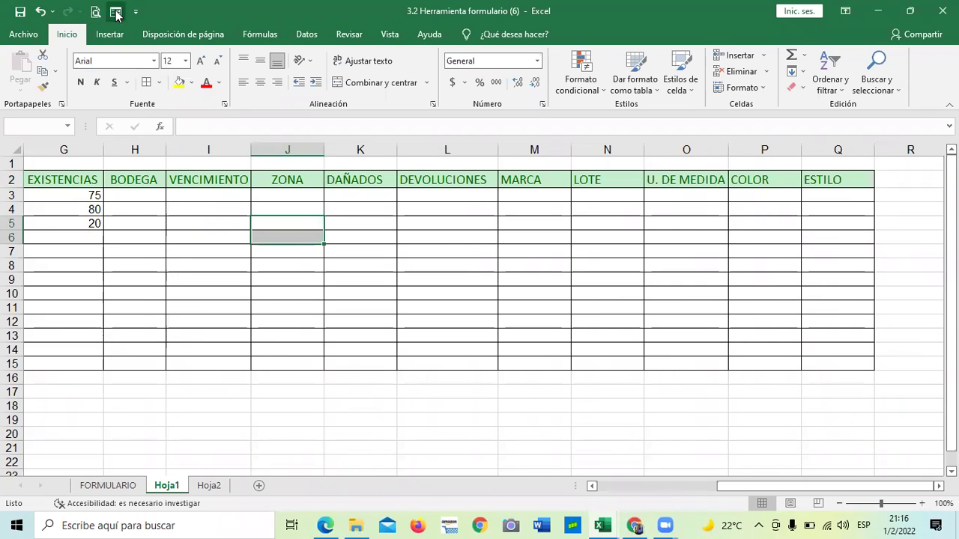
pyautogui.click(116, 12)
pyautogui.click(413, 315)
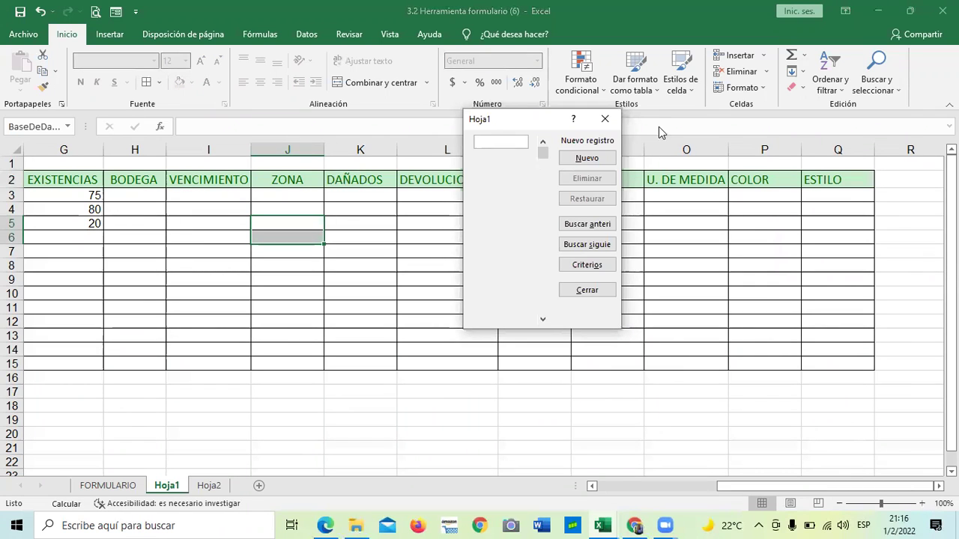
pyautogui.press('Escape')
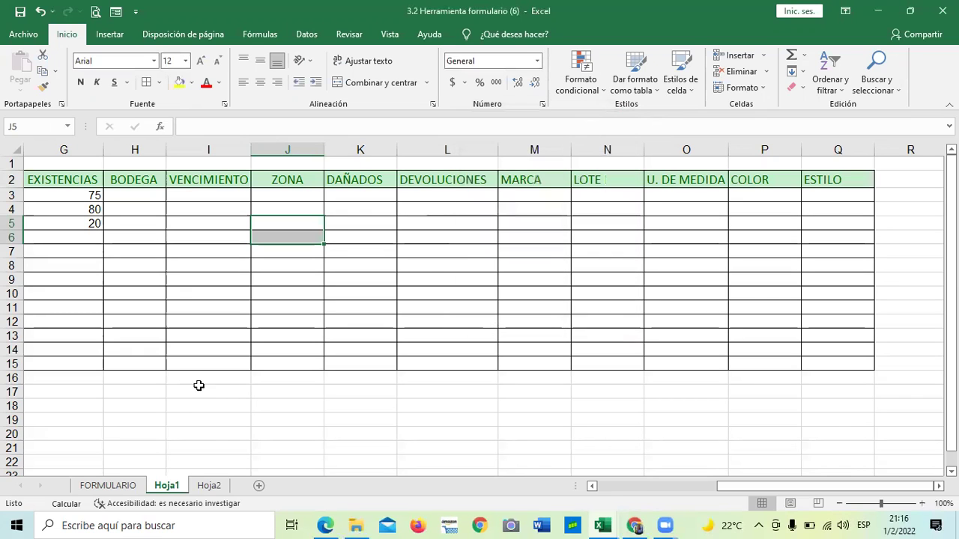
pyautogui.click(317, 347)
pyautogui.click(210, 486)
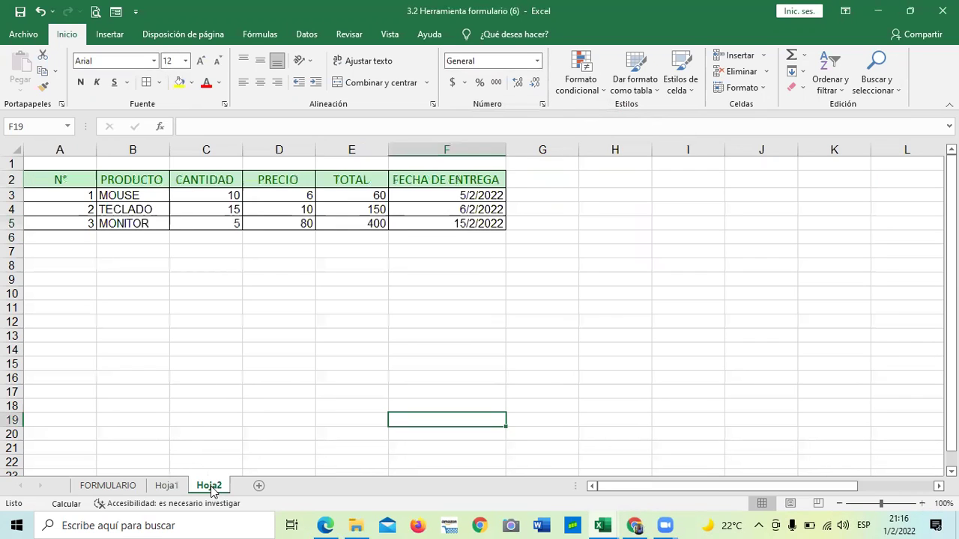
pyautogui.click(167, 486)
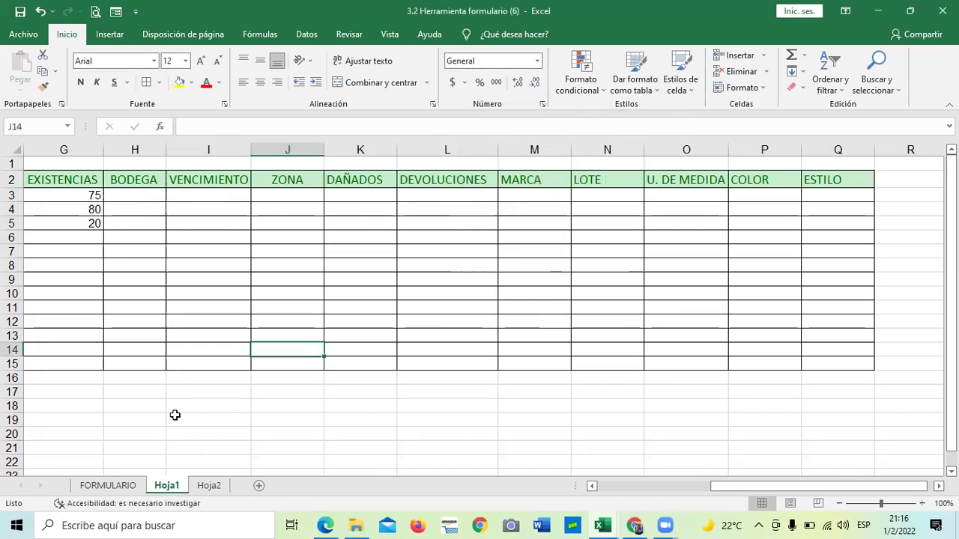
pyautogui.click(134, 222)
pyautogui.moveTo(88, 183); pyautogui.dragTo(154, 182)
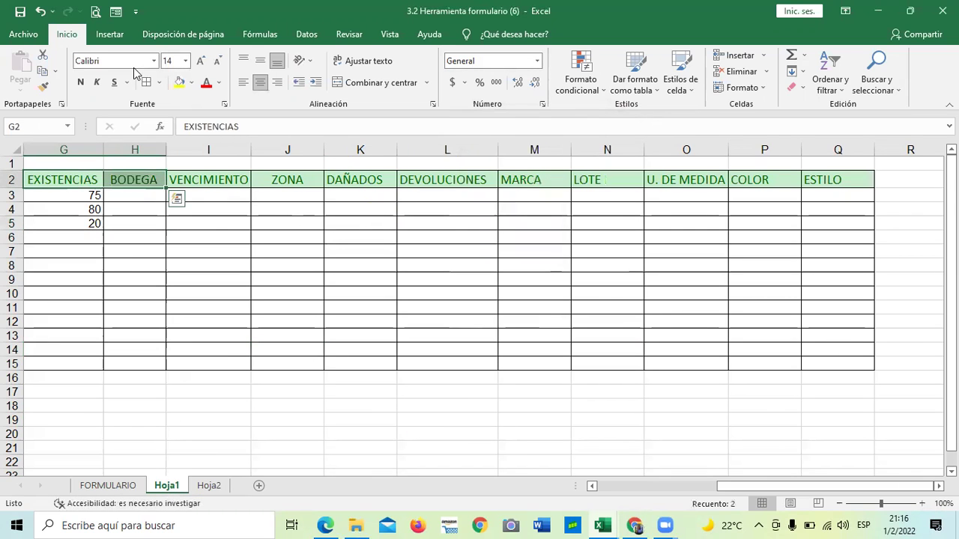
pyautogui.click(116, 12)
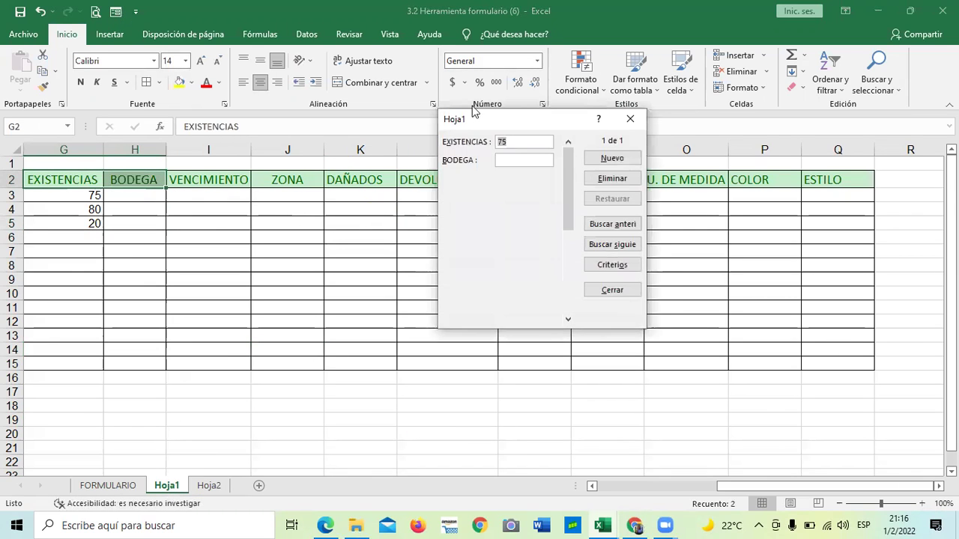
pyautogui.click(569, 284)
pyautogui.click(567, 212)
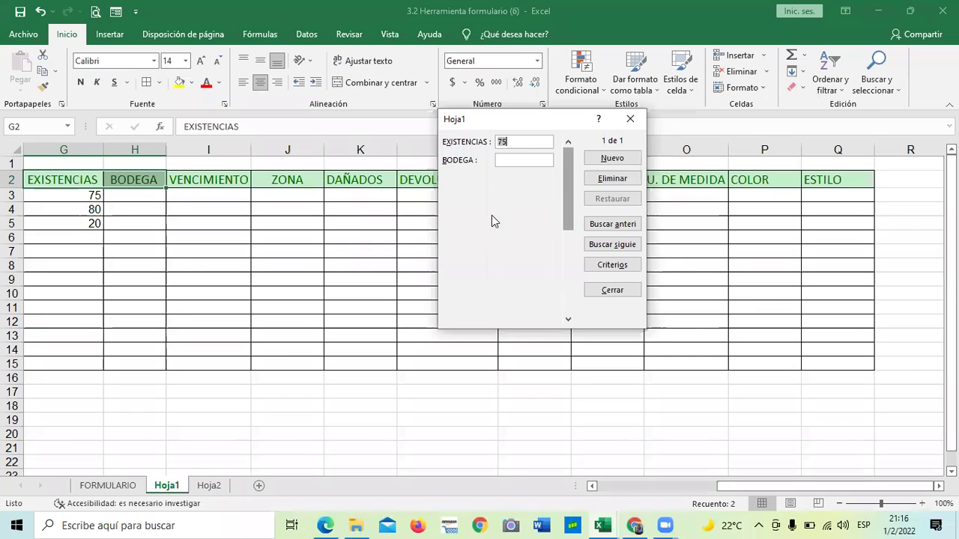
pyautogui.click(624, 126)
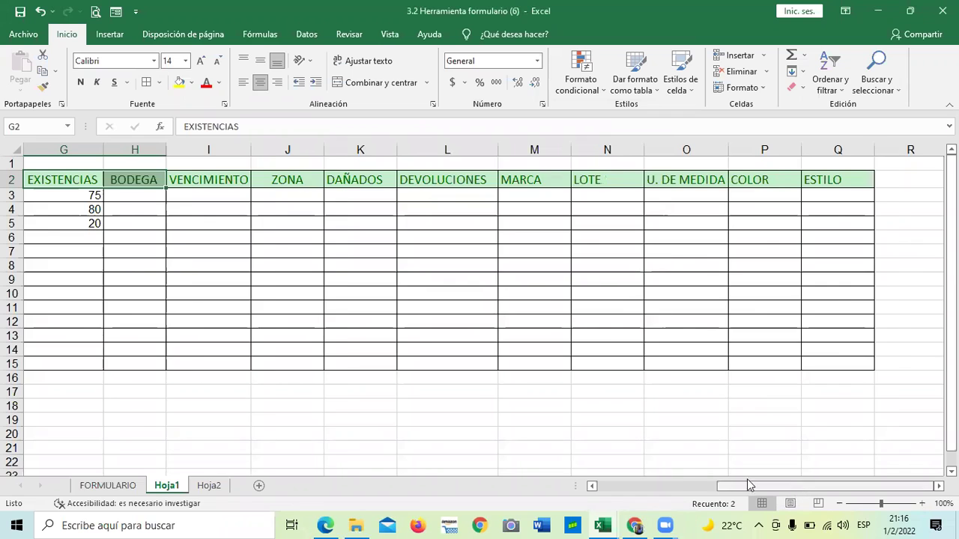
pyautogui.moveTo(746, 486); pyautogui.dragTo(469, 257)
pyautogui.moveTo(58, 180); pyautogui.dragTo(736, 326)
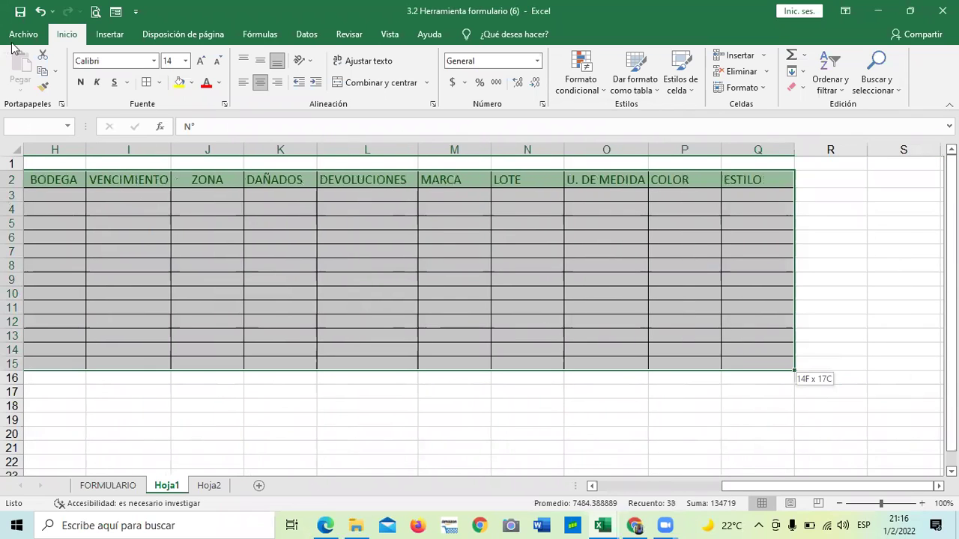
pyautogui.click(116, 13)
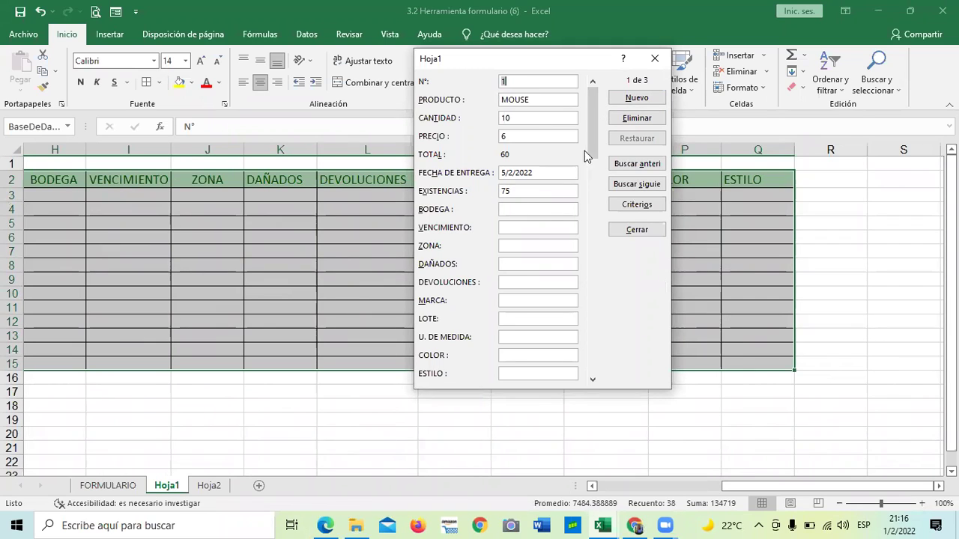
pyautogui.moveTo(592, 133); pyautogui.dragTo(574, 355)
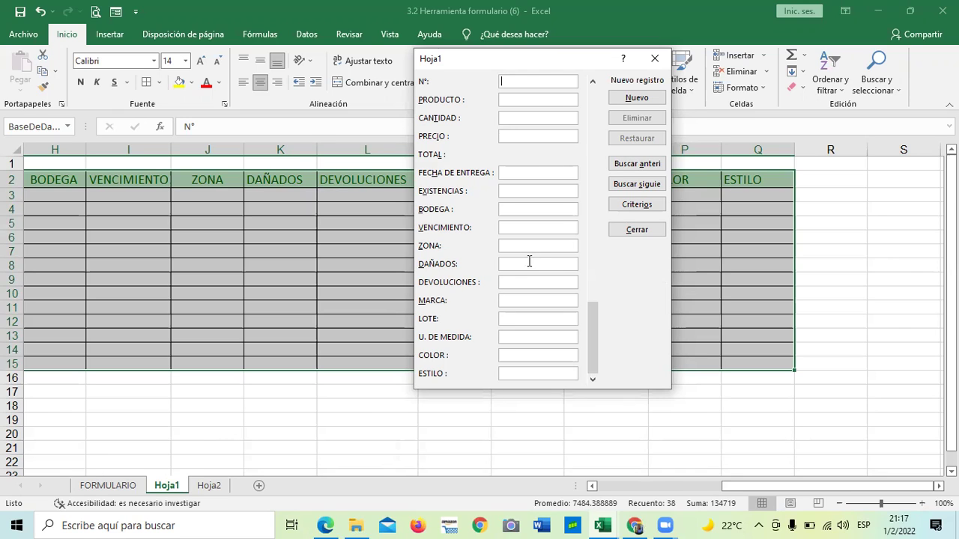
pyautogui.click(595, 282)
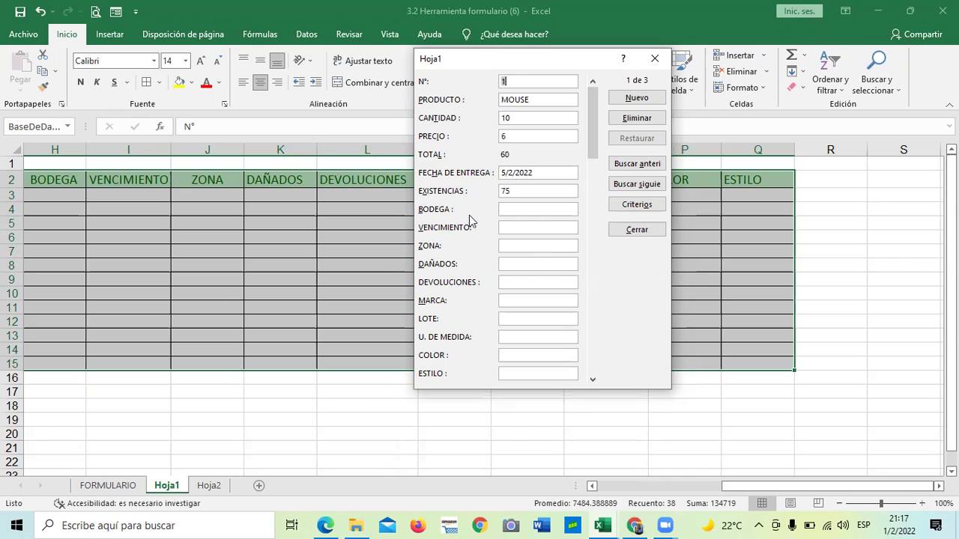
pyautogui.moveTo(592, 120); pyautogui.dragTo(592, 341)
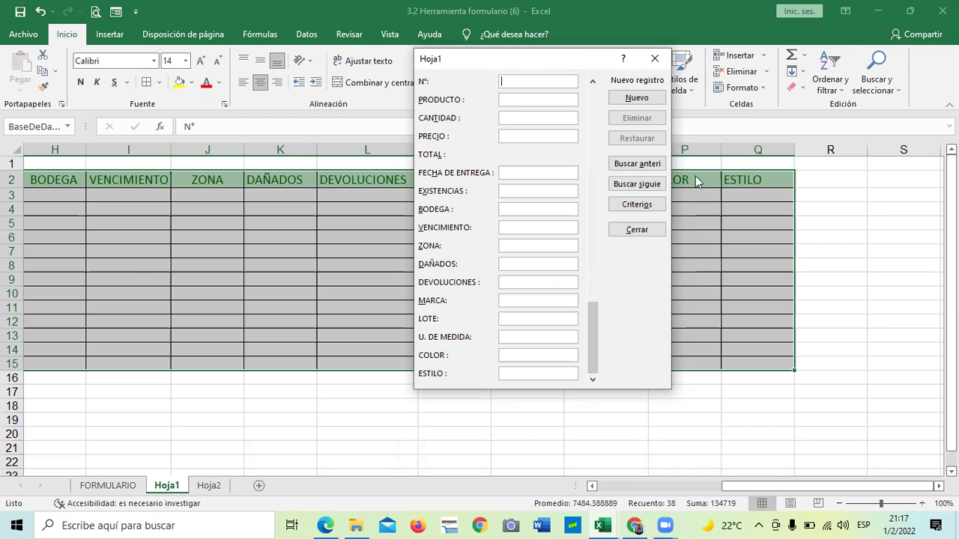
pyautogui.click(654, 59)
pyautogui.click(338, 433)
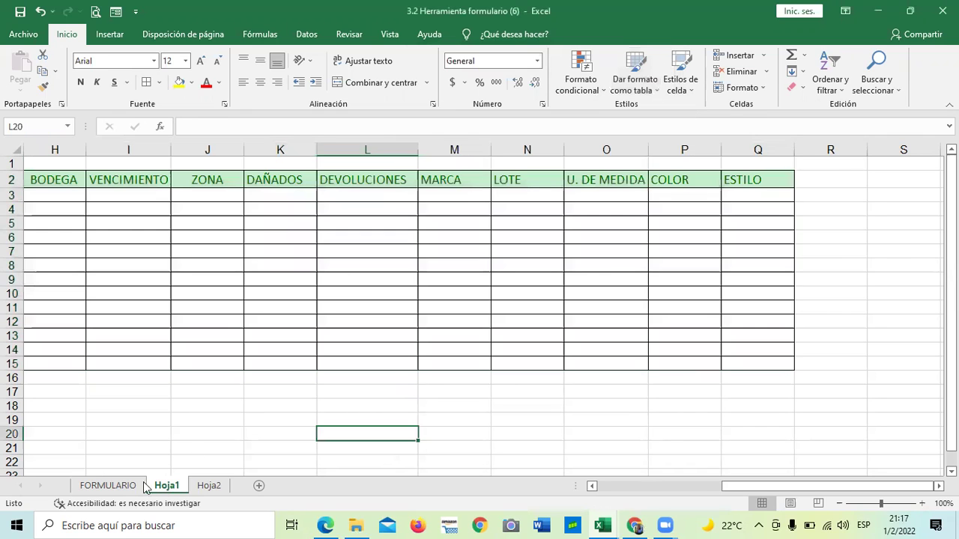
pyautogui.click(112, 486)
pyautogui.click(396, 344)
pyautogui.click(145, 177)
pyautogui.click(400, 185)
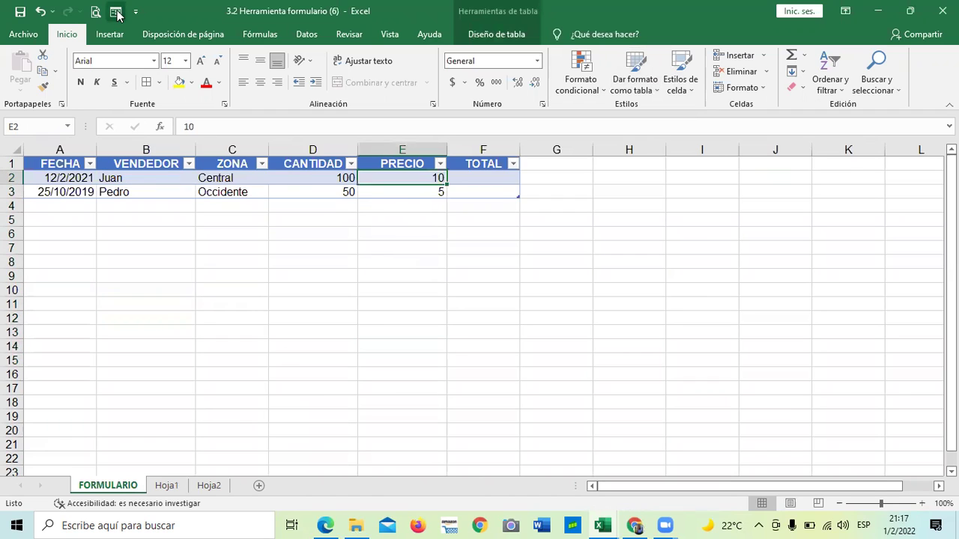
pyautogui.click(117, 11)
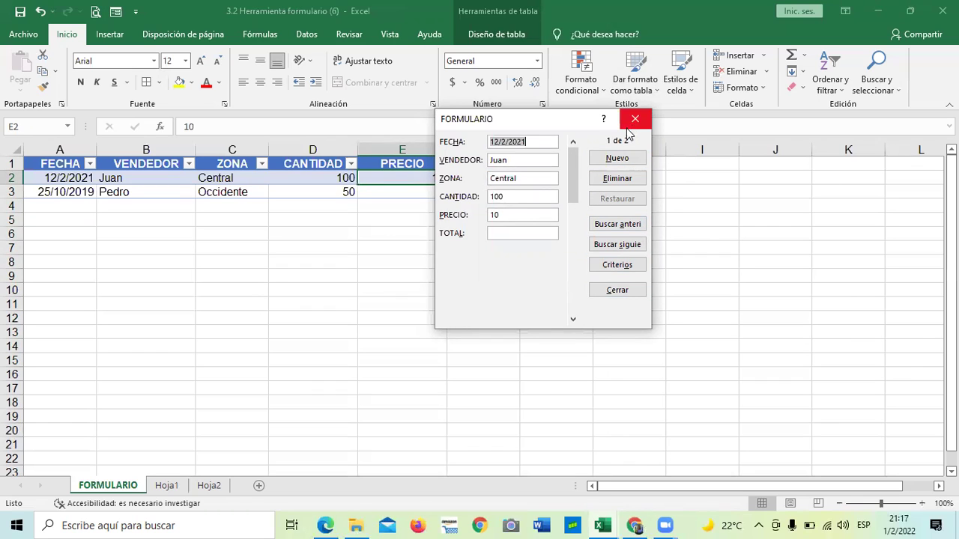
pyautogui.click(624, 160)
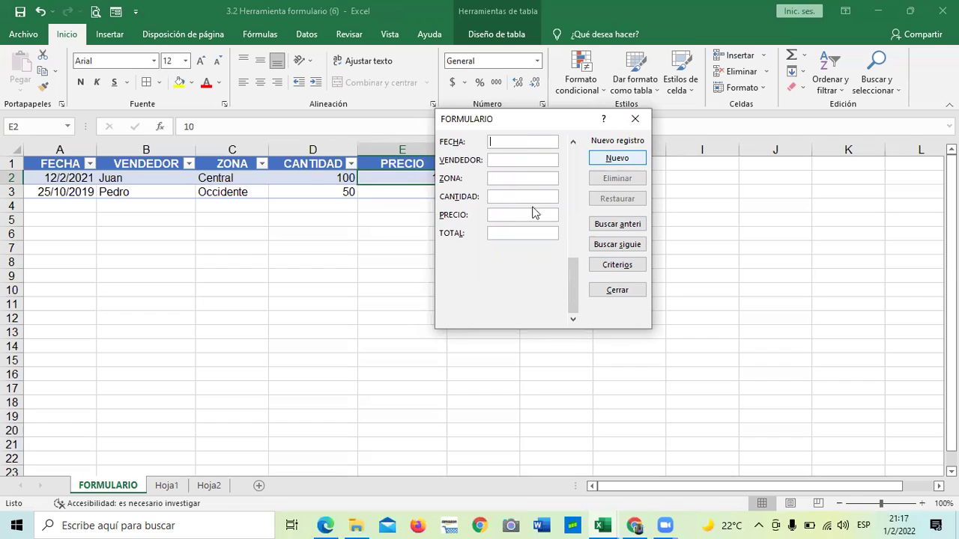
pyautogui.click(634, 118)
pyautogui.click(385, 305)
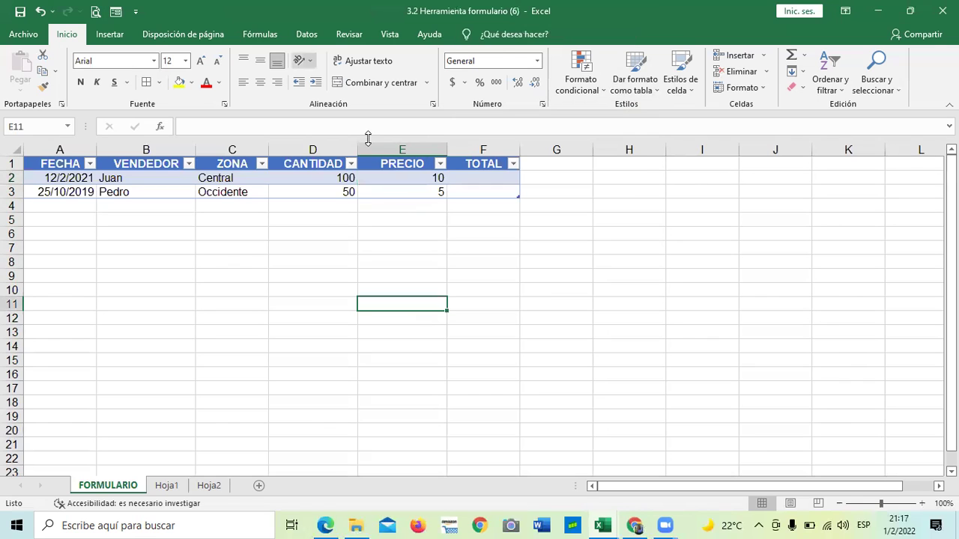
# Remove the Formulario shortcut from the quick access toolbar and clear table rows A2:F3.
pyautogui.rightClick(116, 14)
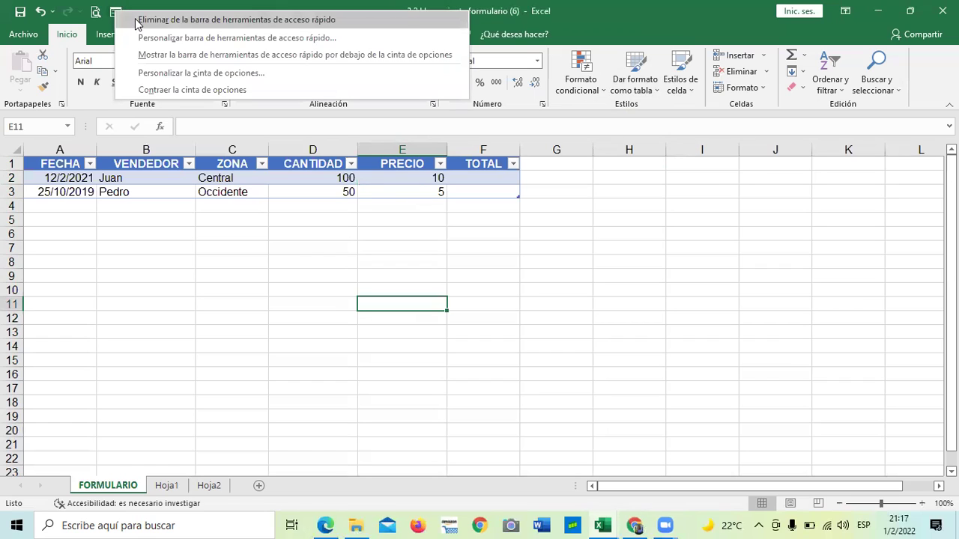
pyautogui.click(305, 327)
pyautogui.moveTo(60, 177); pyautogui.dragTo(478, 194)
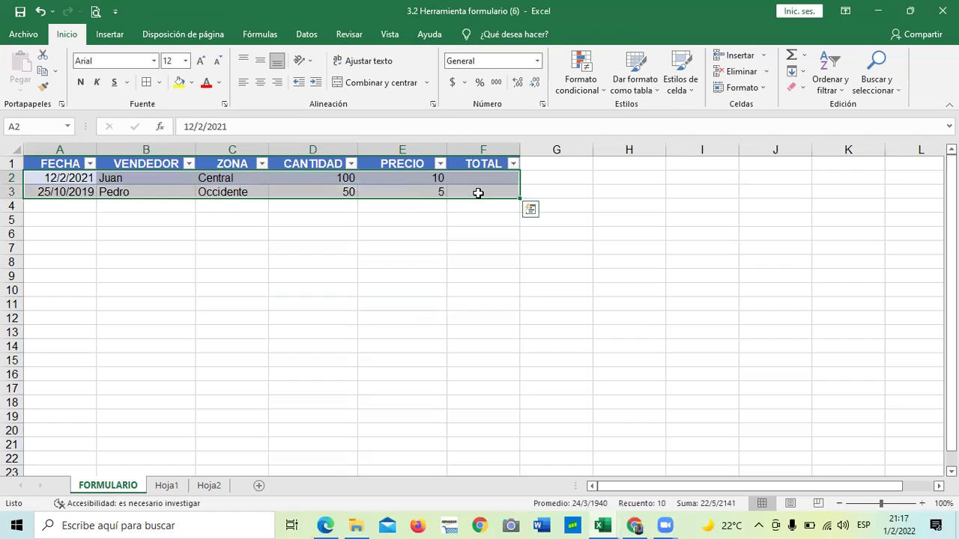
pyautogui.press('Delete')
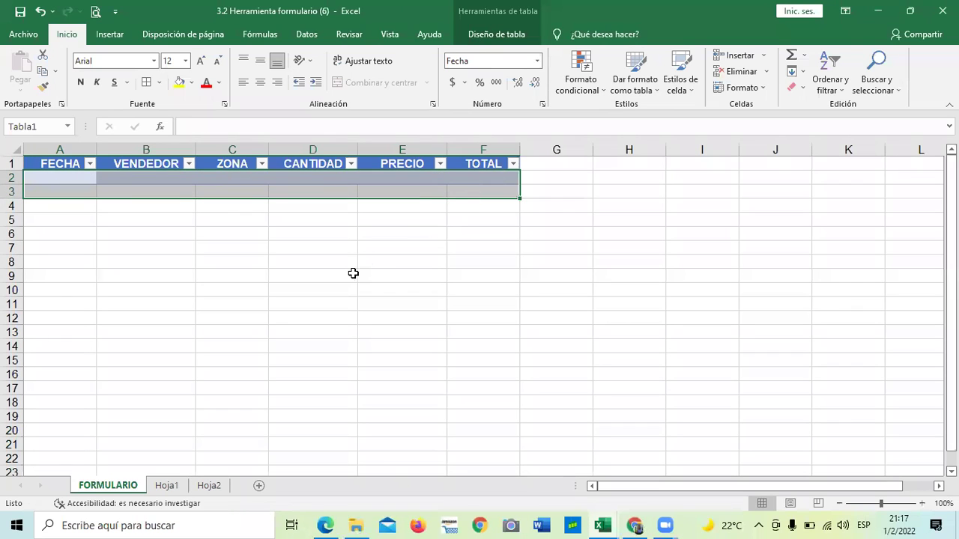
pyautogui.click(352, 273)
pyautogui.click(530, 290)
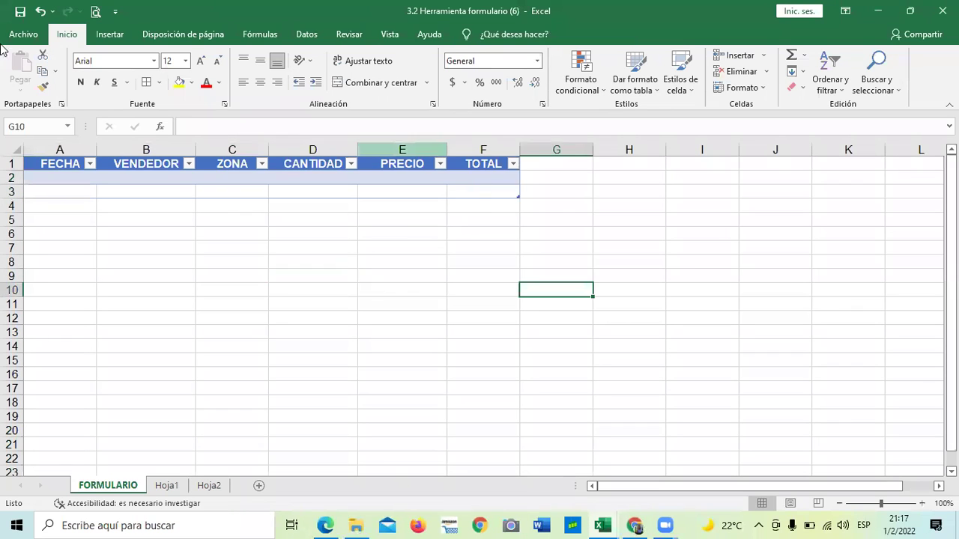
# Visit the Archivo backstage view and return, then reopen the quick access toolbar customization list.
pyautogui.click(116, 13)
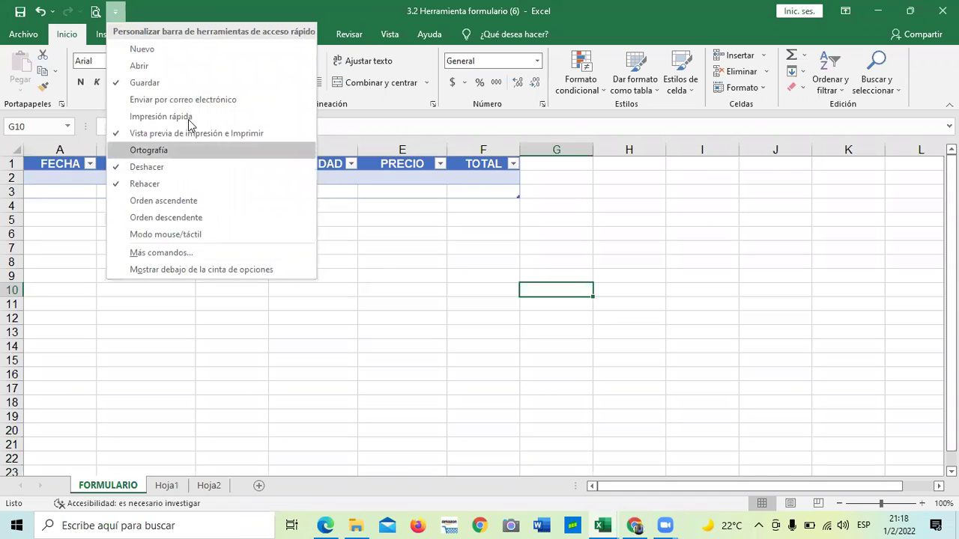
pyautogui.click(27, 38)
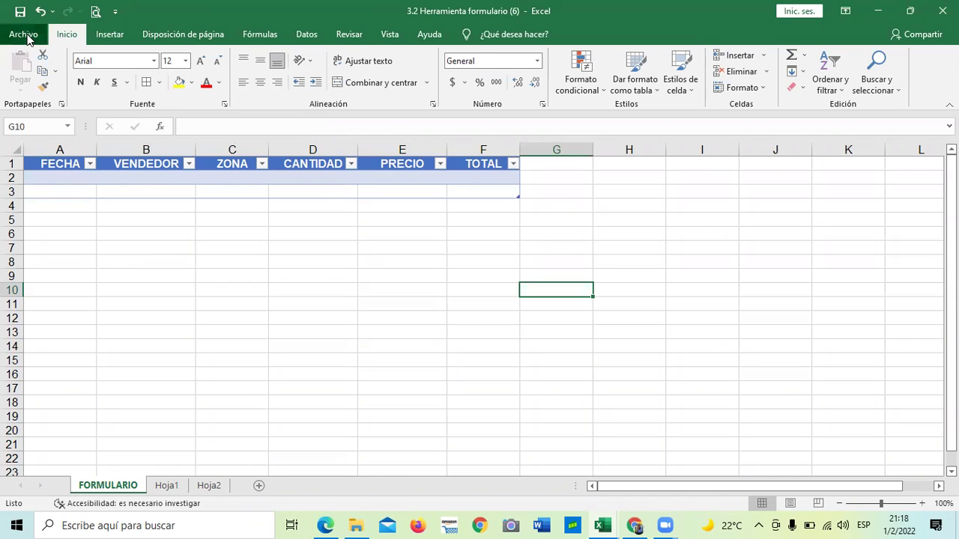
pyautogui.click(27, 37)
pyautogui.press('Escape')
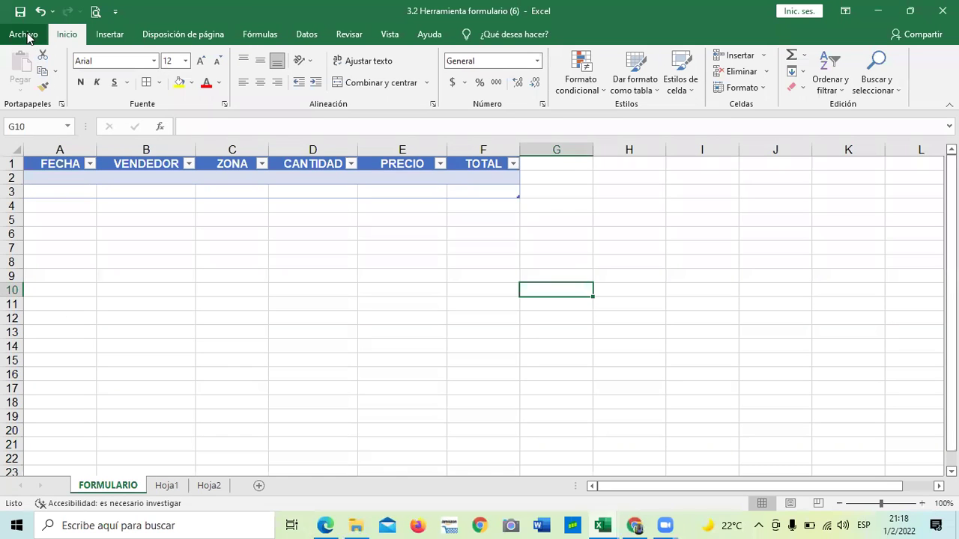
pyautogui.click(27, 38)
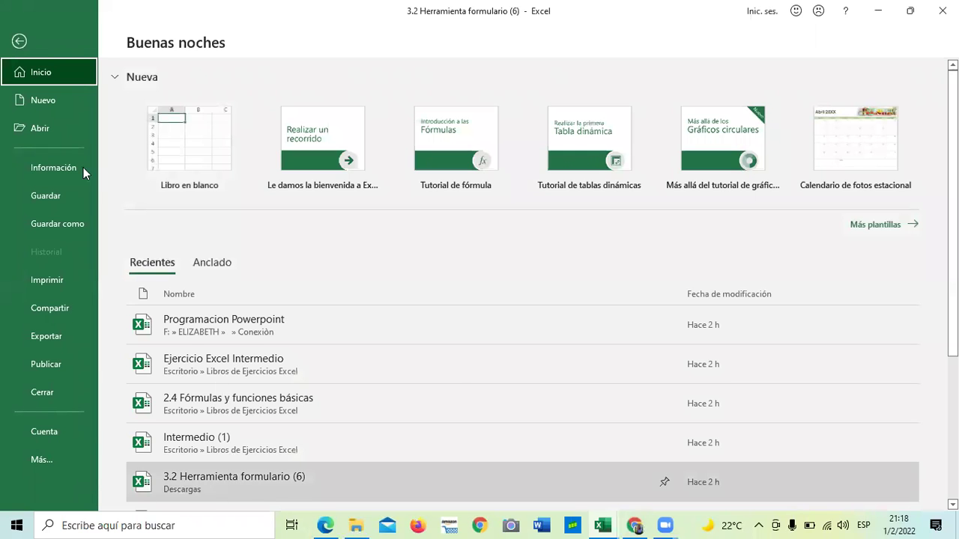
pyautogui.click(42, 49)
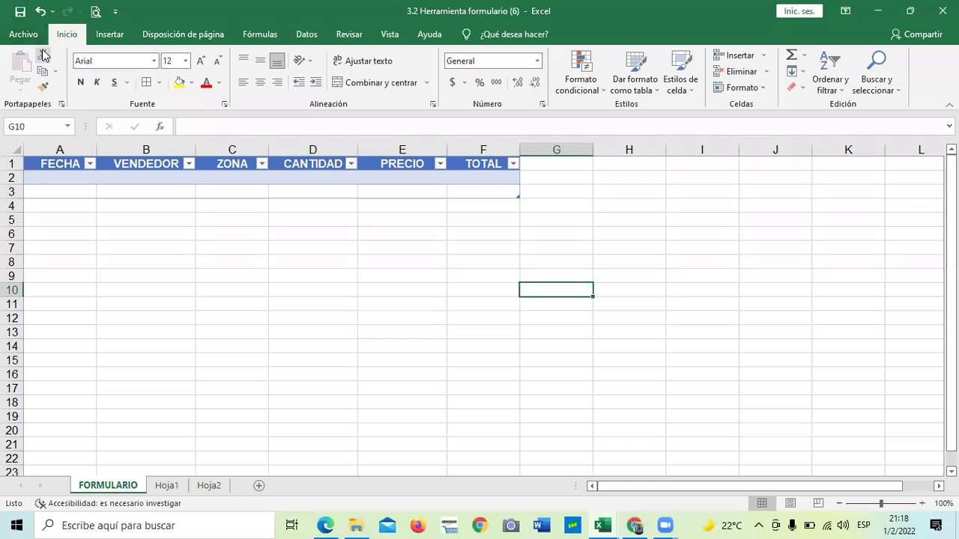
pyautogui.click(114, 14)
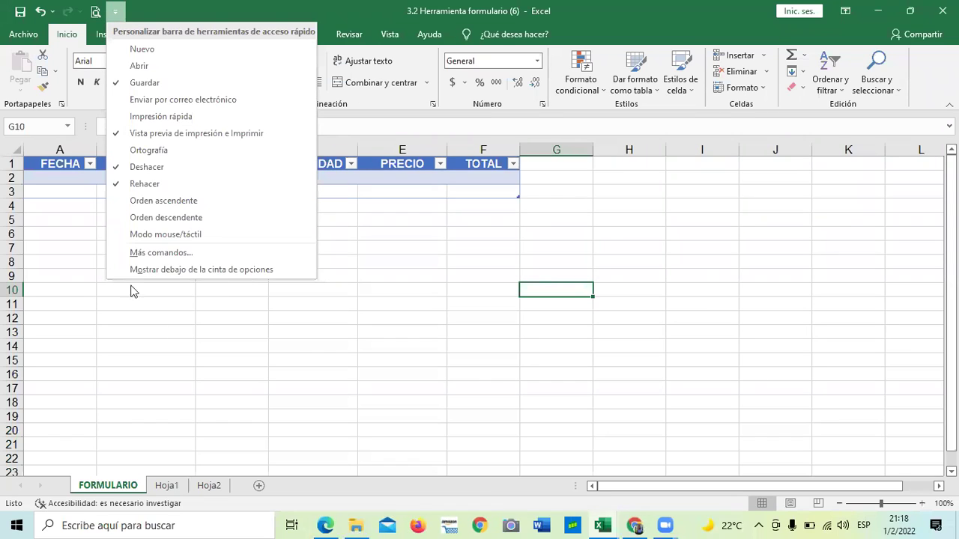
pyautogui.click(80, 84)
pyautogui.click(114, 12)
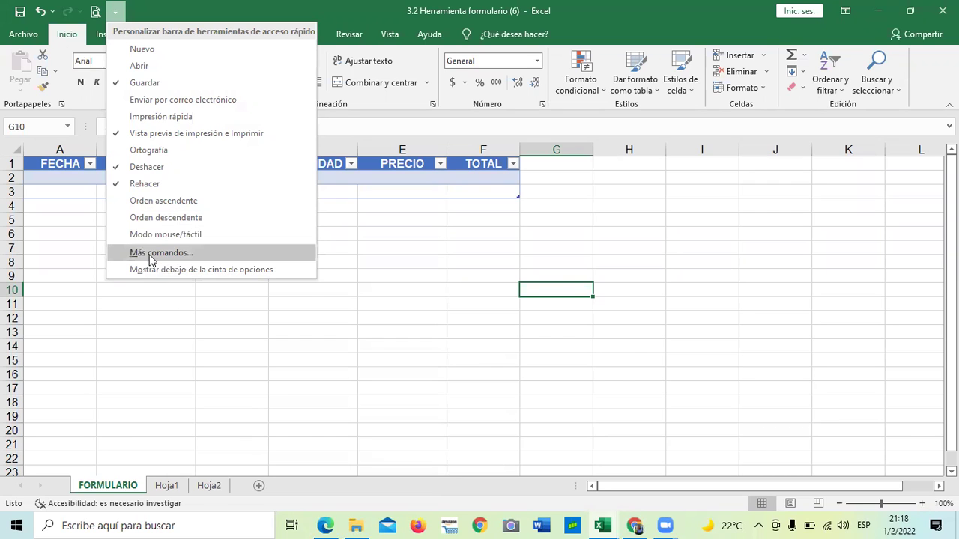
# Open Excel Options through Más comandos… and switch to the ribbon customization page.
pyautogui.click(131, 255)
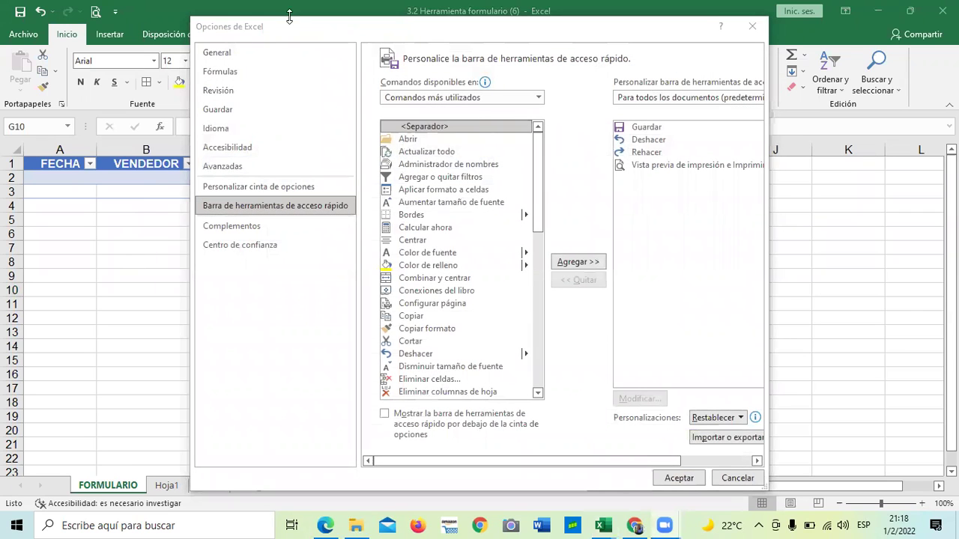
pyautogui.moveTo(424, 29); pyautogui.dragTo(424, 14)
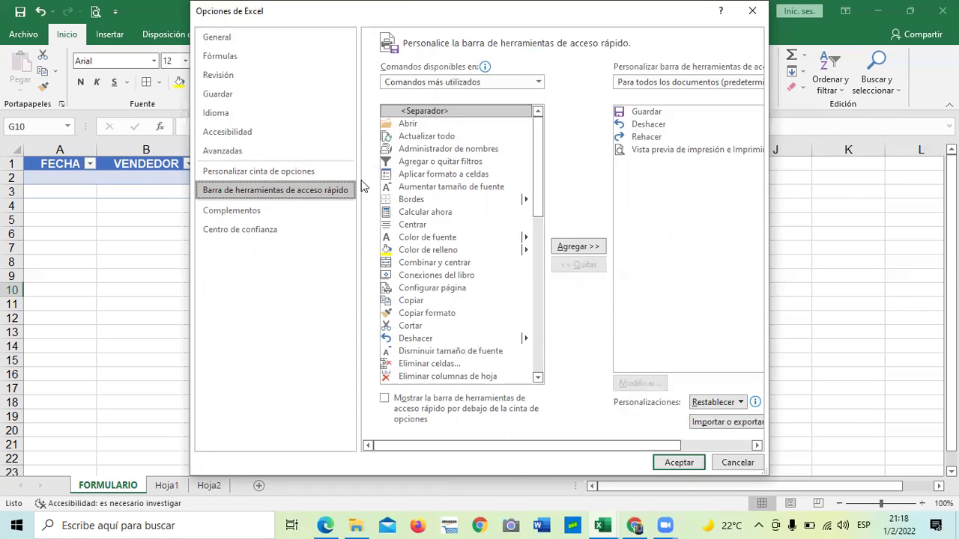
pyautogui.click(302, 172)
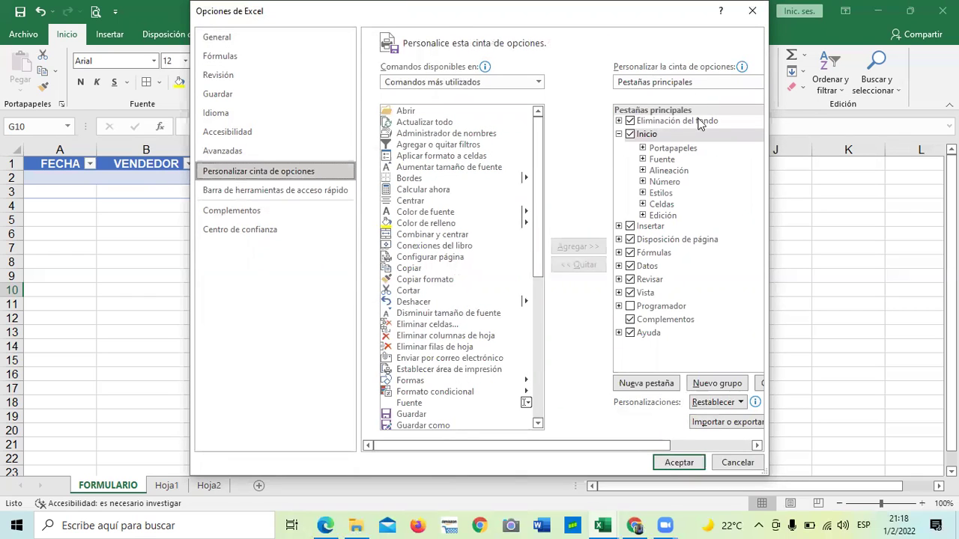
pyautogui.moveTo(538, 242); pyautogui.dragTo(546, 168)
pyautogui.click(539, 83)
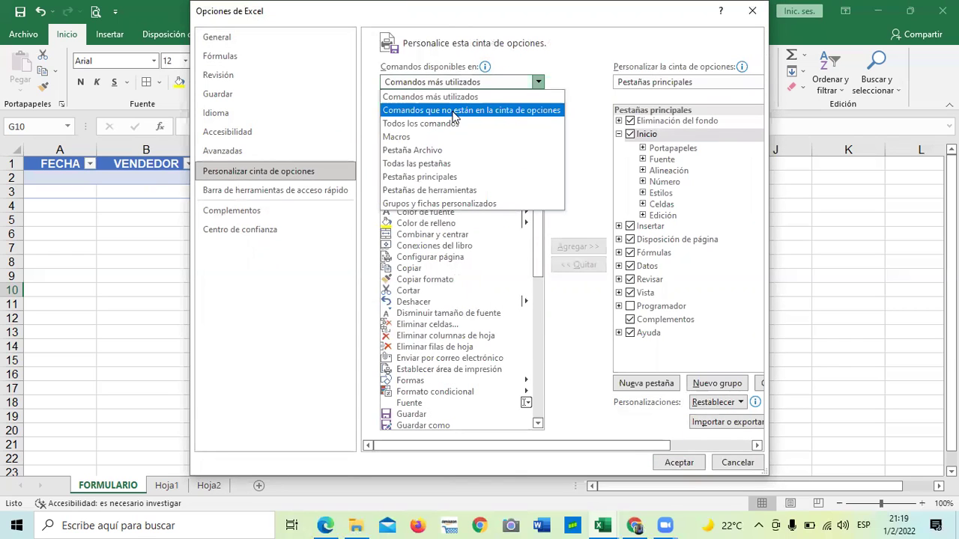
pyautogui.press('Escape')
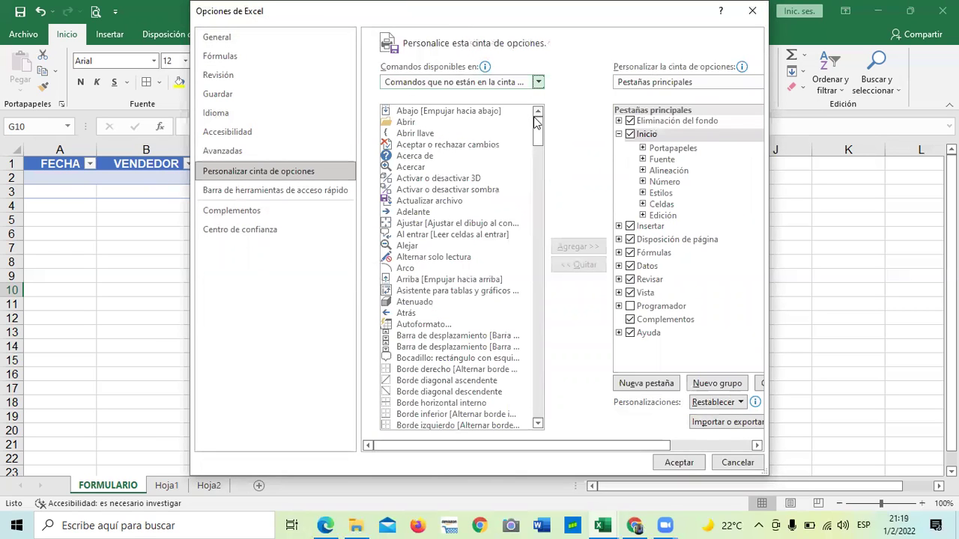
pyautogui.moveTo(538, 132); pyautogui.dragTo(543, 266)
pyautogui.click(404, 249)
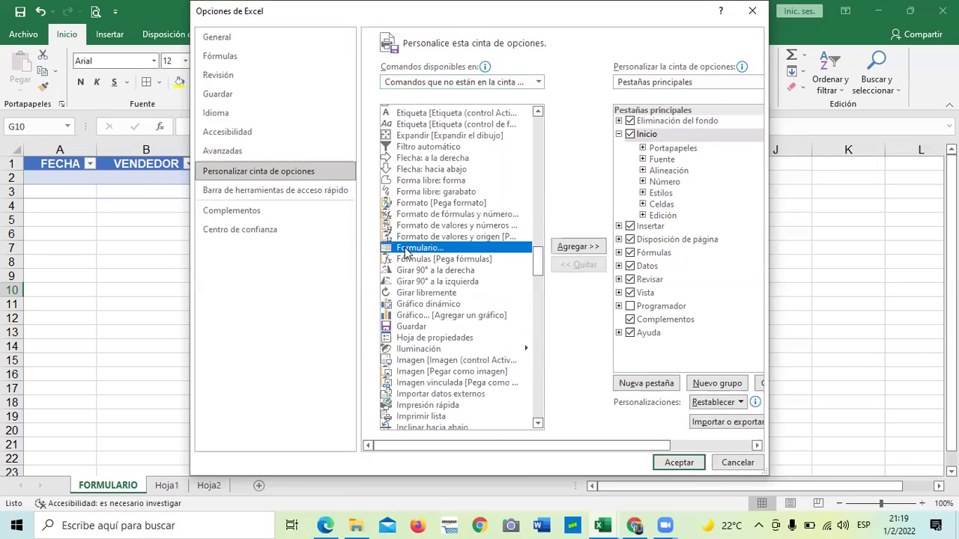
pyautogui.click(578, 247)
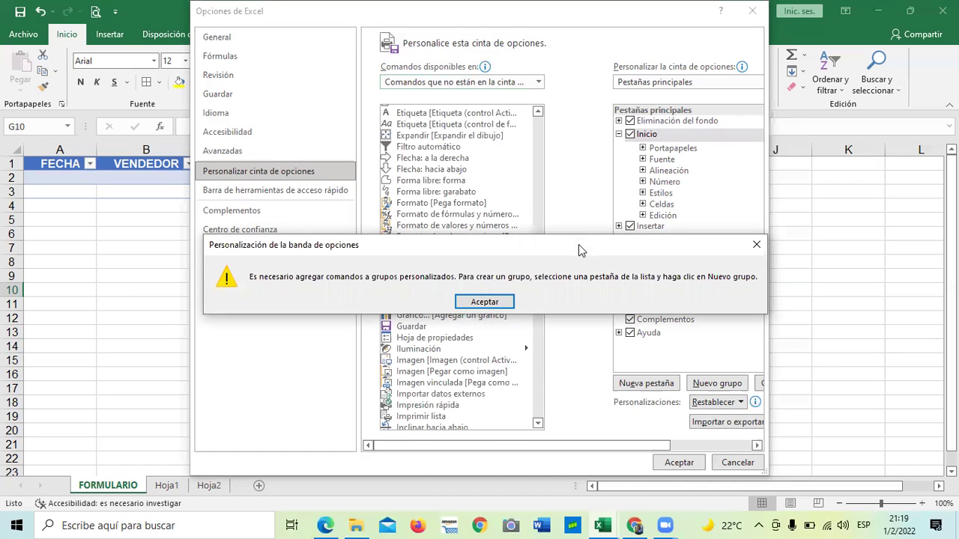
pyautogui.click(506, 301)
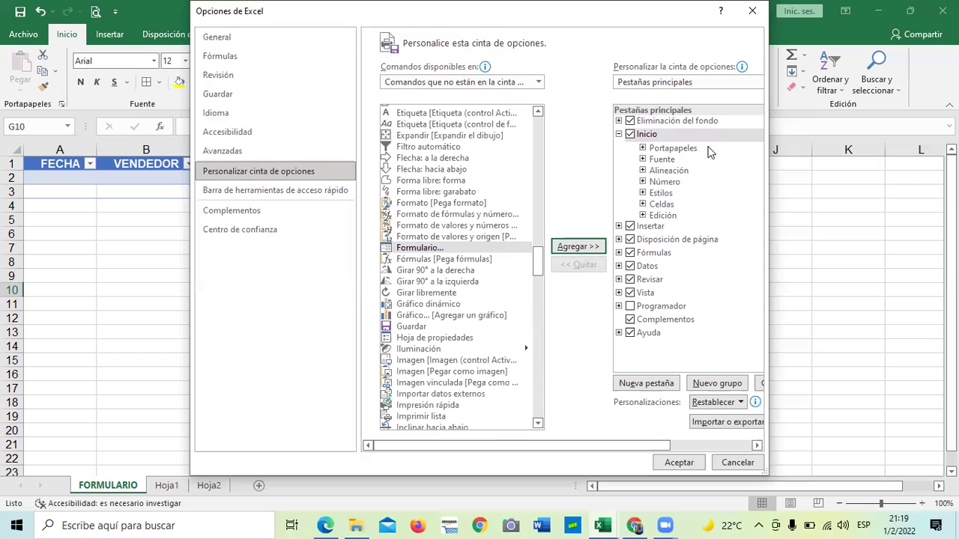
pyautogui.click(304, 191)
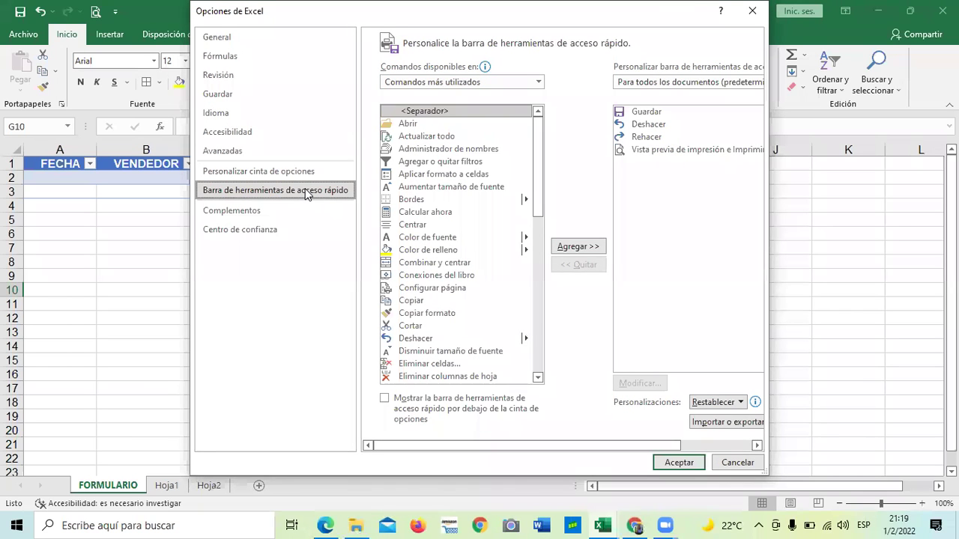
# Set the command source in Quick Access Toolbar options to 'Commands not in the Ribbon'.
pyautogui.click(538, 82)
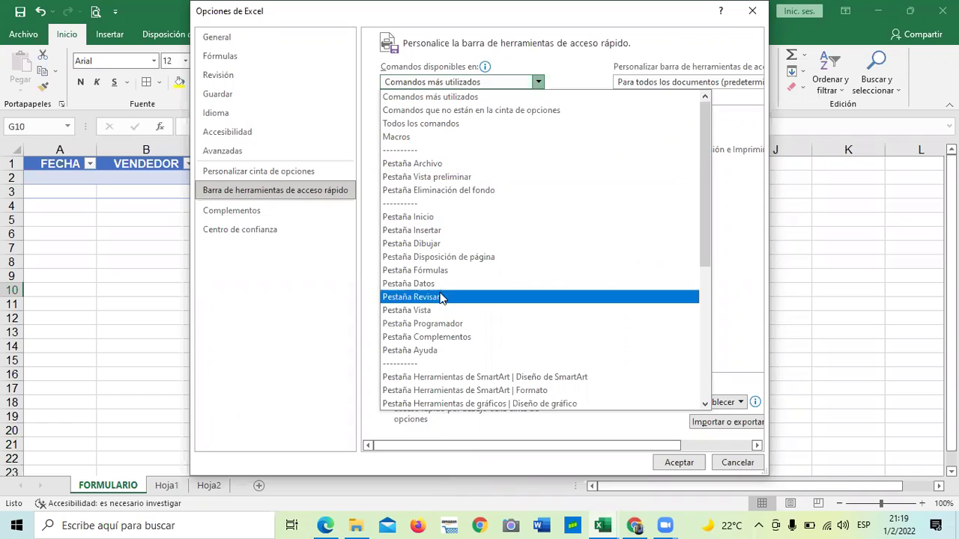
pyautogui.press('Escape')
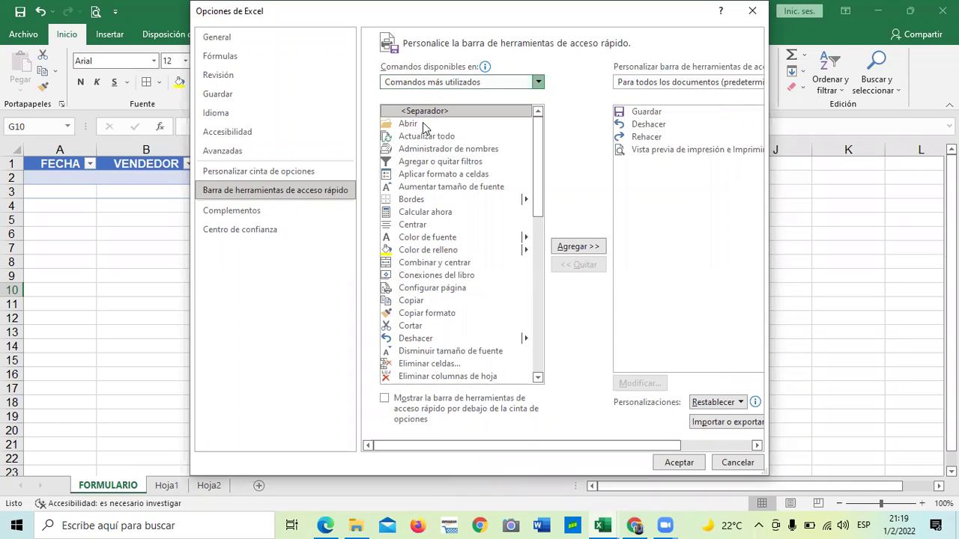
pyautogui.click(539, 83)
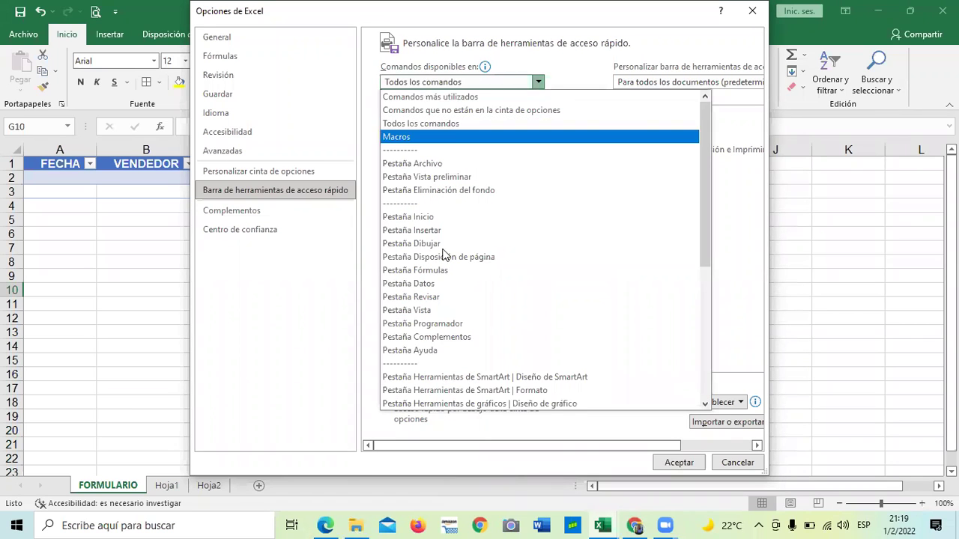
pyautogui.scroll(-1, 521, 261)
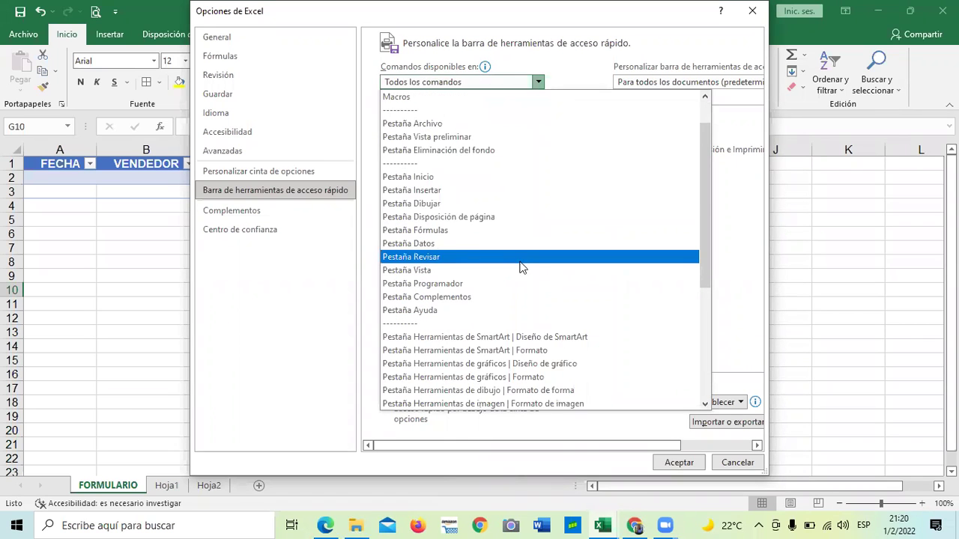
pyautogui.scroll(-5, 522, 263)
pyautogui.scroll(6, 522, 268)
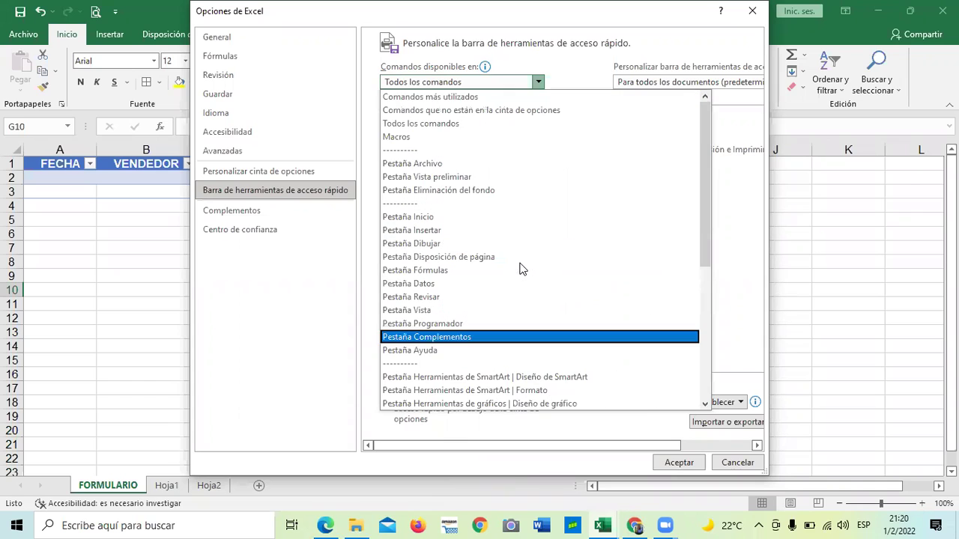
pyautogui.click(445, 112)
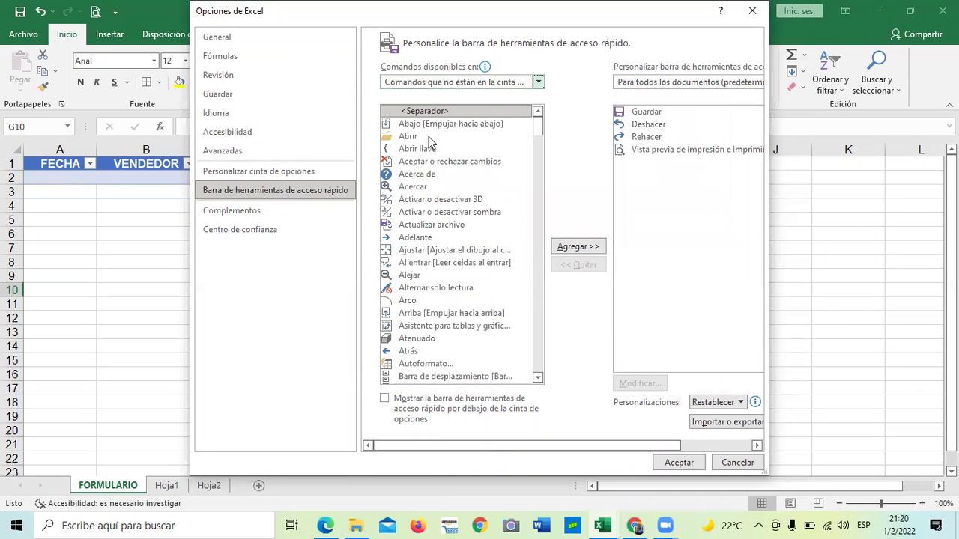
# Add Formulario... to the quick access toolbar and accept the options.
pyautogui.moveTo(543, 128); pyautogui.dragTo(548, 195)
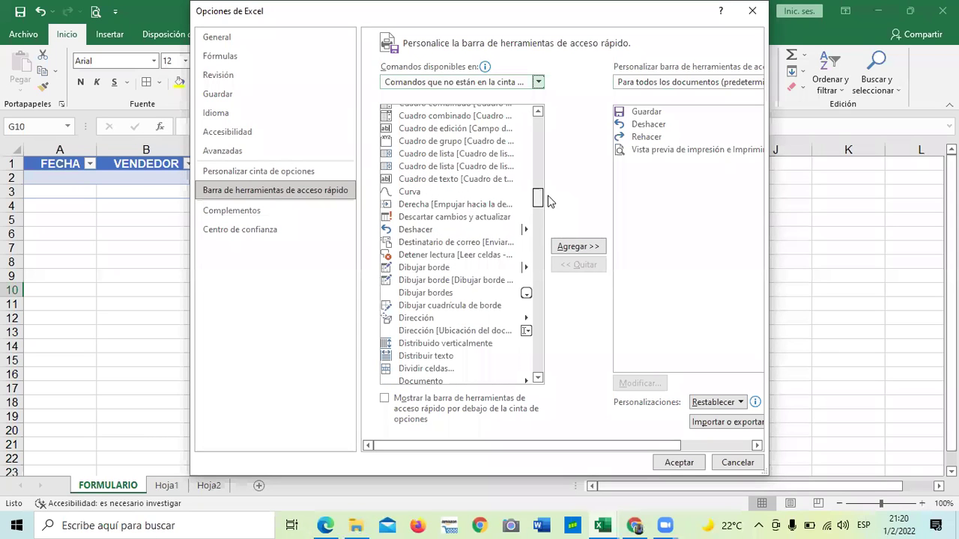
pyautogui.scroll(-20, 547, 221)
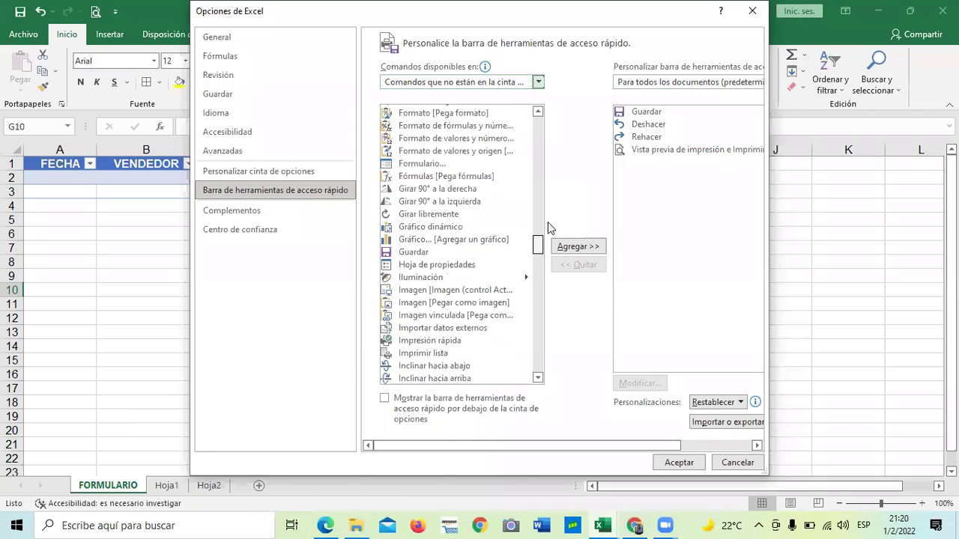
pyautogui.scroll(4, 552, 245)
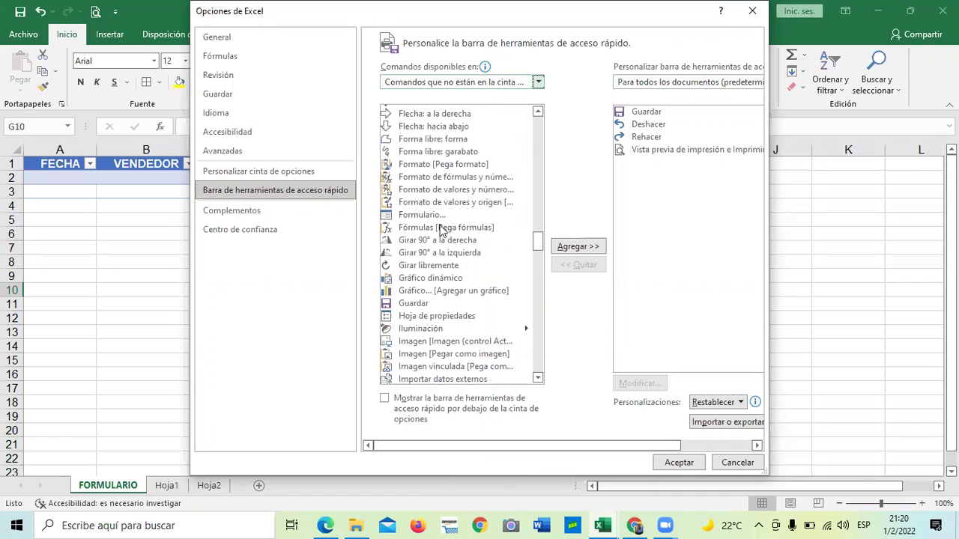
pyautogui.click(432, 217)
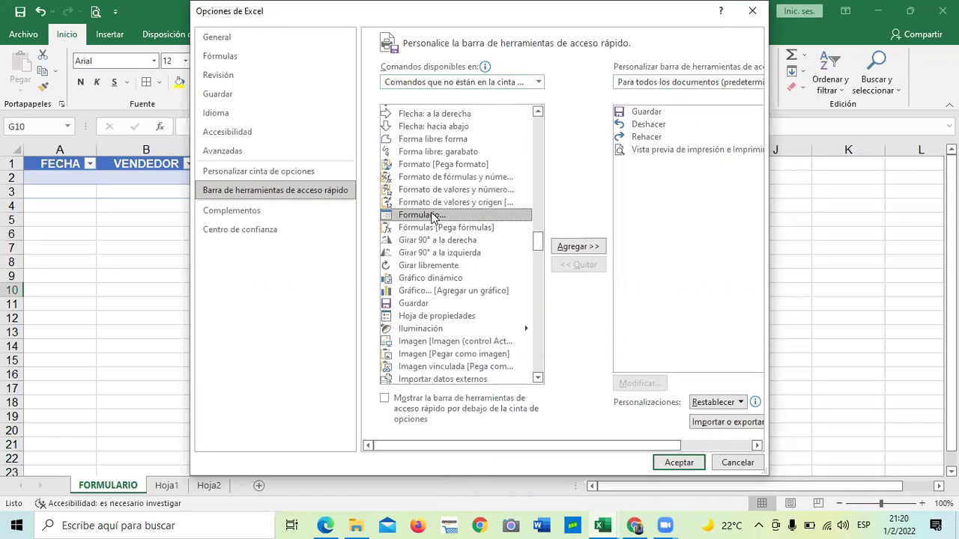
pyautogui.click(578, 249)
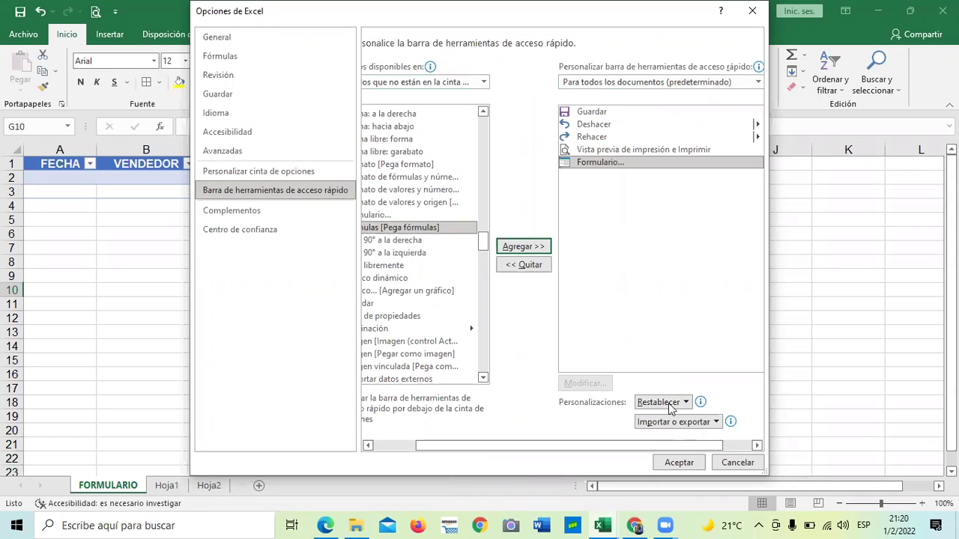
pyautogui.click(692, 450)
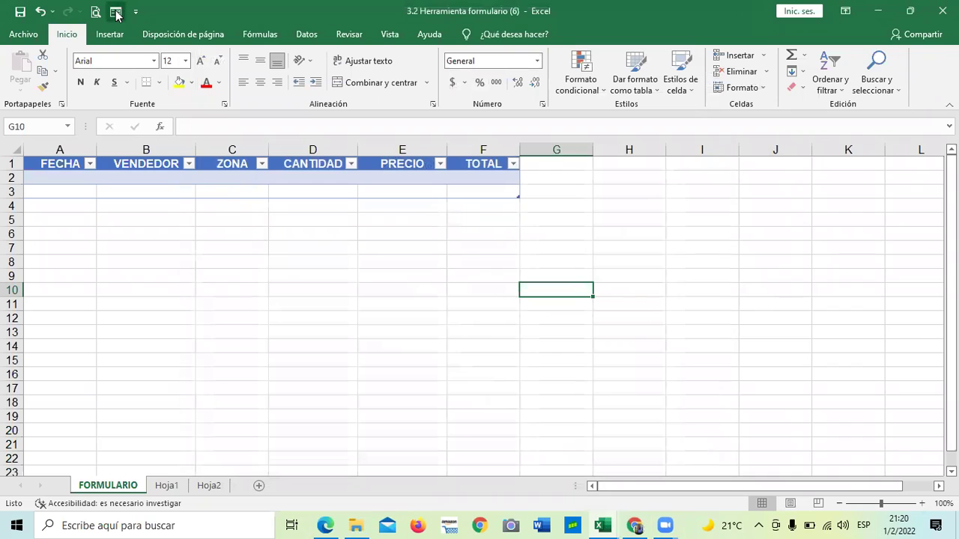
# Try the Formulario button on the FORMULARIO table and dismiss its range error.
pyautogui.click(116, 13)
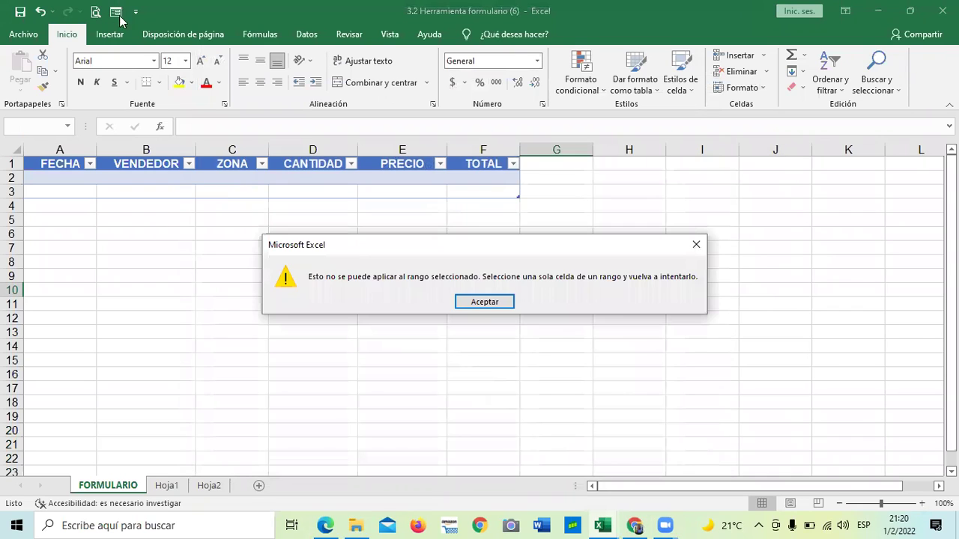
pyautogui.click(482, 301)
pyautogui.click(488, 274)
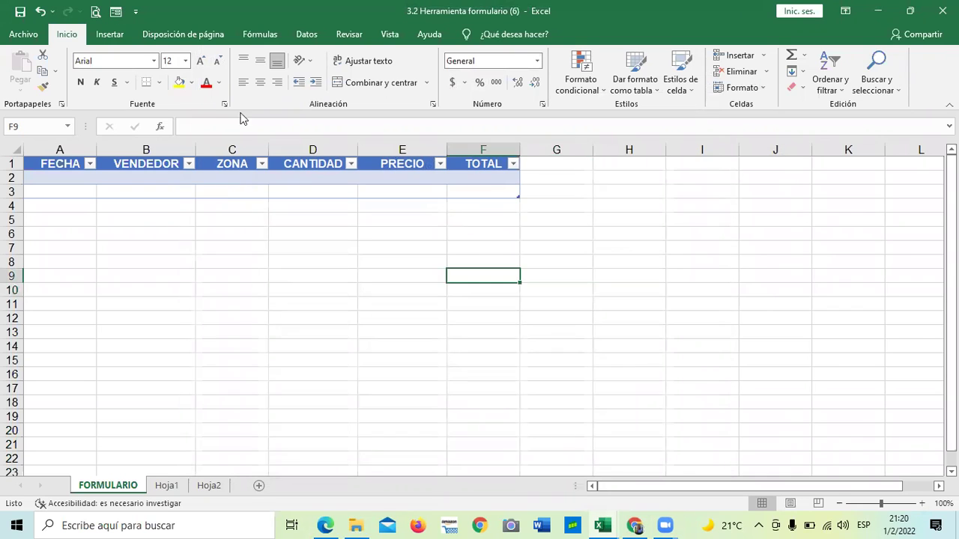
pyautogui.click(72, 166)
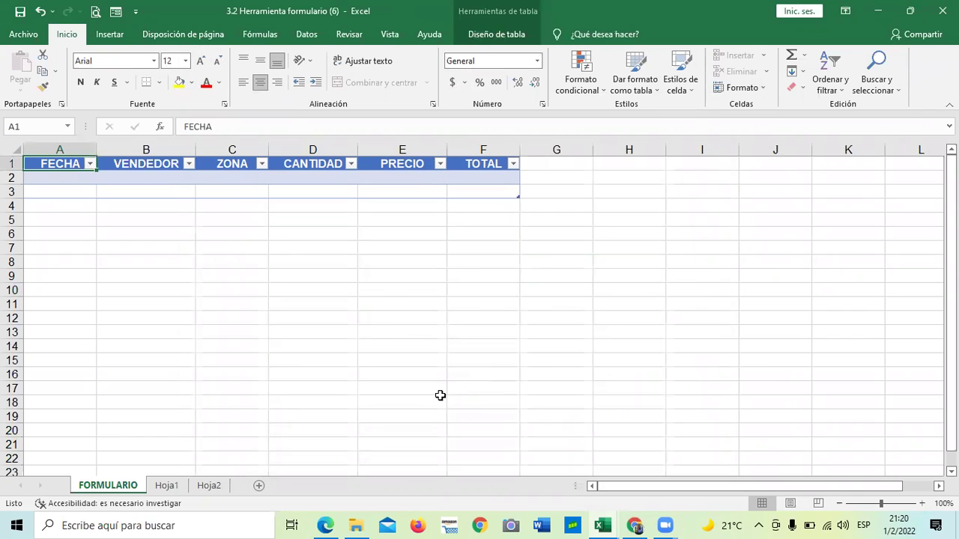
# Insert a new Hoja3 sheet and retry the form there, dismissing the range error again.
pyautogui.click(259, 486)
pyautogui.click(419, 337)
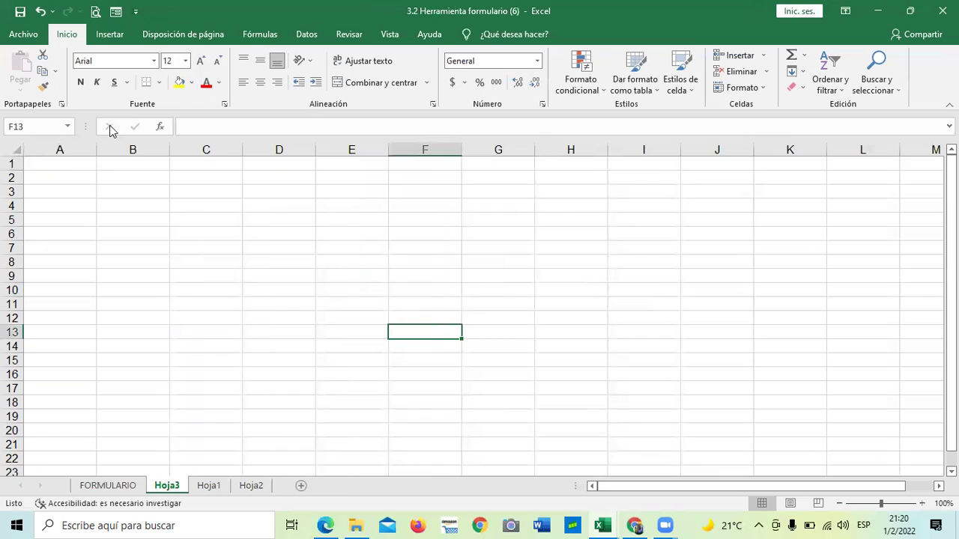
pyautogui.click(116, 12)
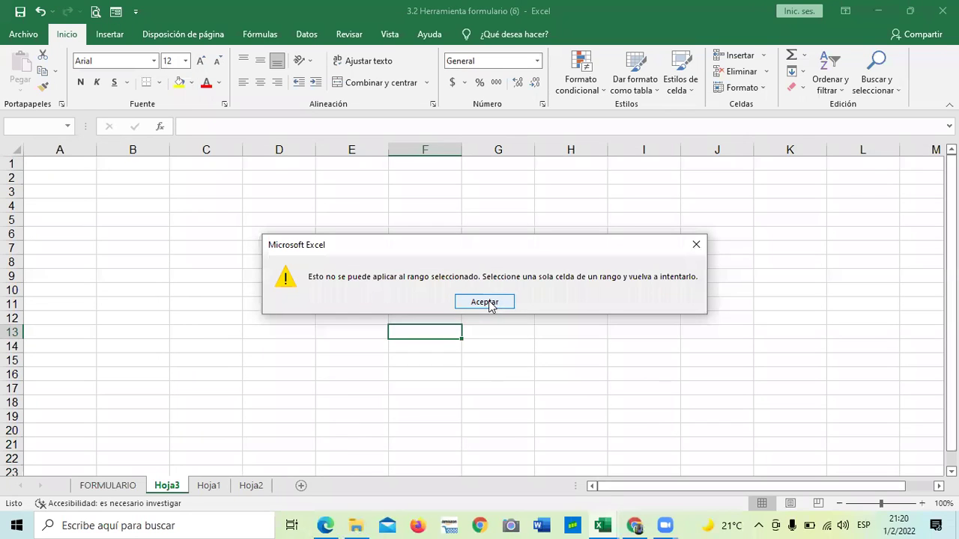
pyautogui.press('Return')
pyautogui.click(197, 244)
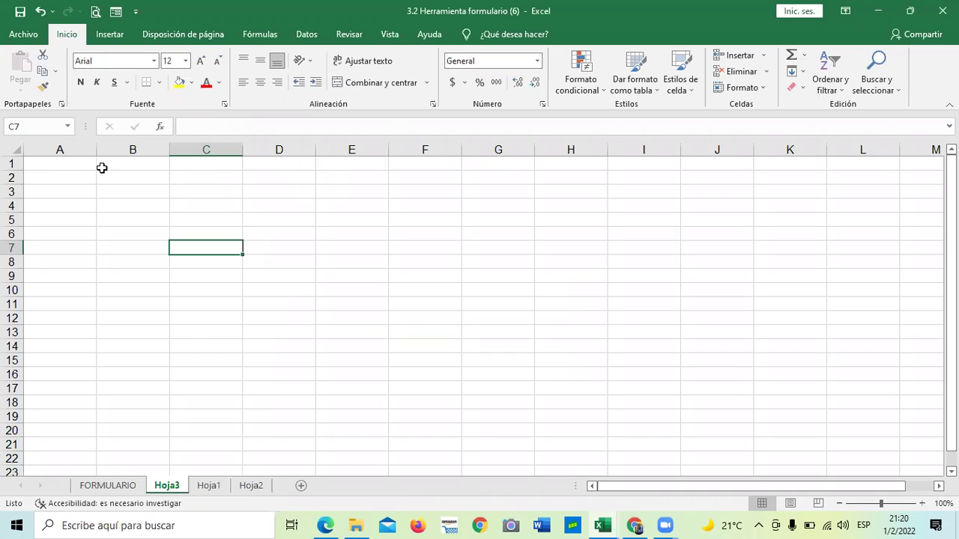
# Enter the headers NOMBRE, APELLIDO and EDAD in A1:C1 of Hoja3.
pyautogui.click(76, 176)
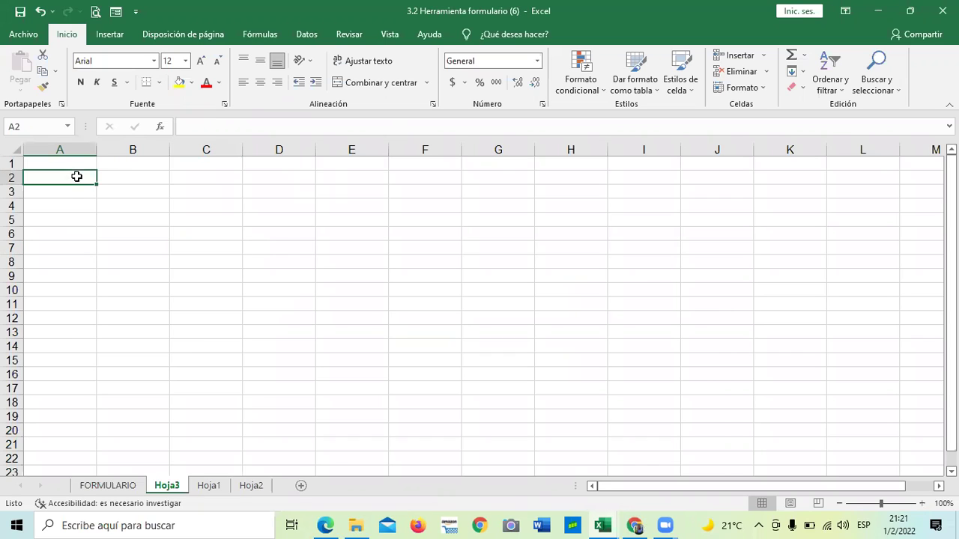
pyautogui.click(77, 163)
pyautogui.write('NOMBRE')
pyautogui.press('Tab')
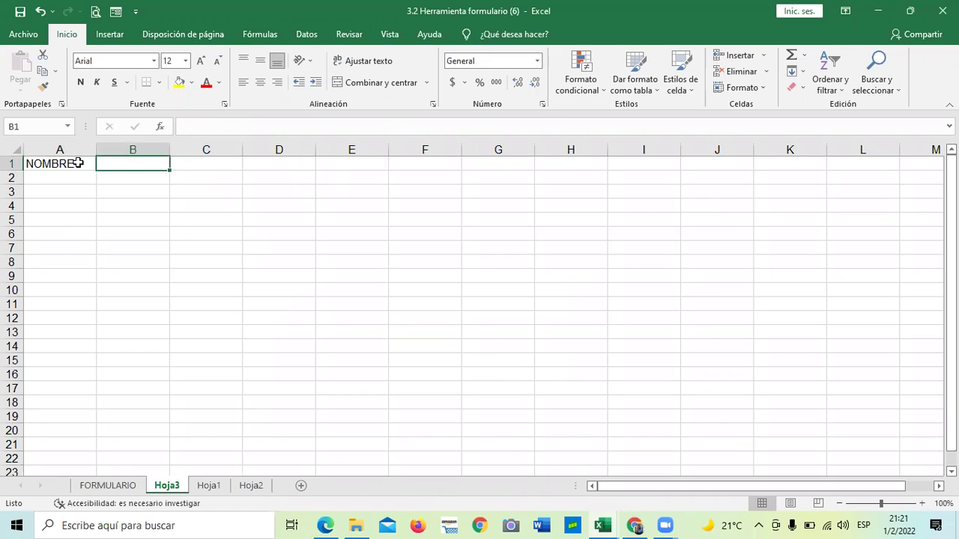
pyautogui.write('APELLIDO')
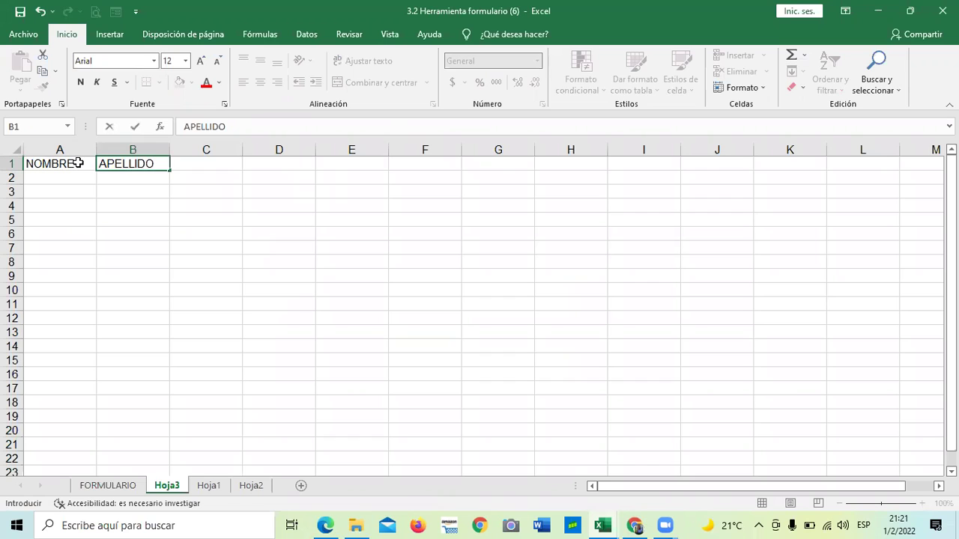
pyautogui.press('Tab')
pyautogui.write('EDAD')
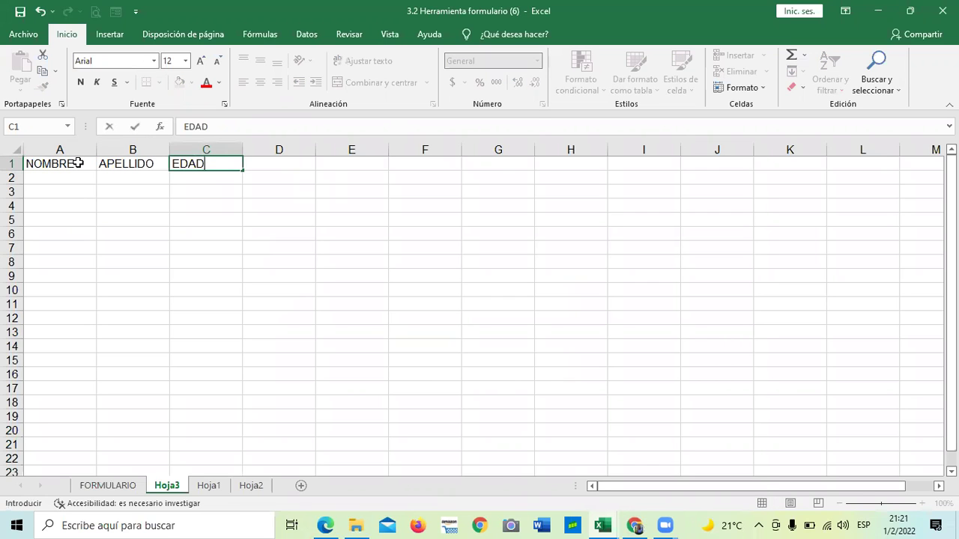
pyautogui.press('Tab')
# Continue the header row with MATERIA, NOTA 1, NOTA 2, NOTA 3 and PROMEDIO in D1:H1.
pyautogui.write('MATERIA')
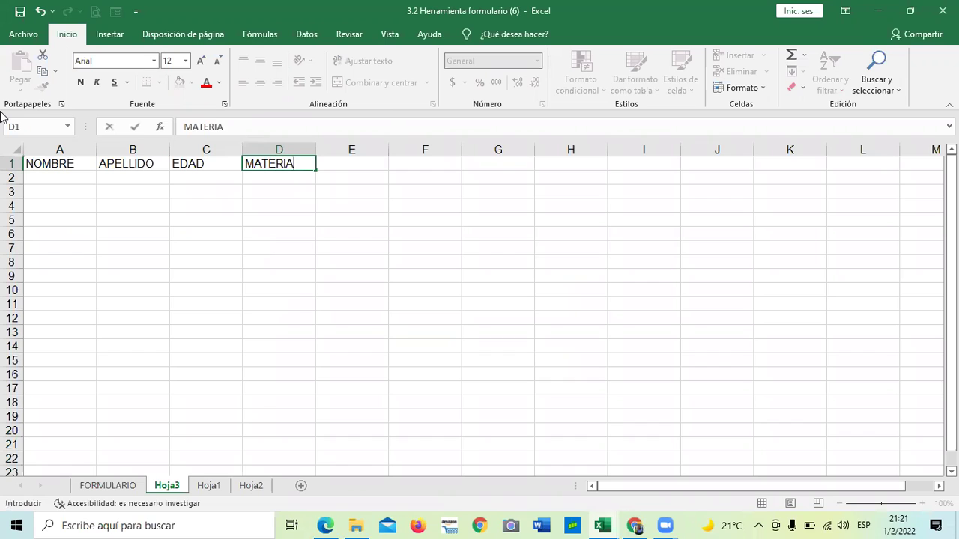
pyautogui.press('Tab')
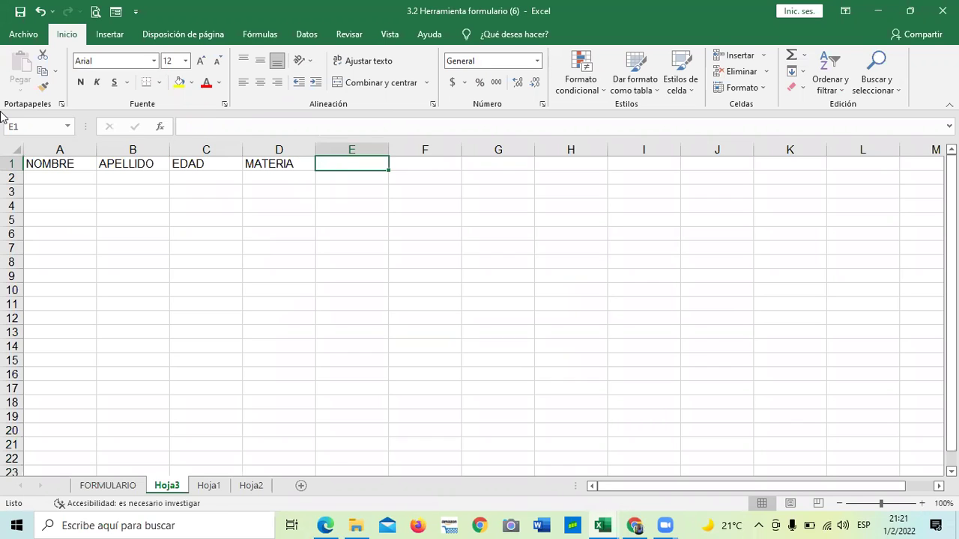
pyautogui.write('NORA')
pyautogui.press('BackSpace')
pyautogui.press('BackSpace')
pyautogui.write('TA 1')
pyautogui.press('Tab')
pyautogui.write('NO')
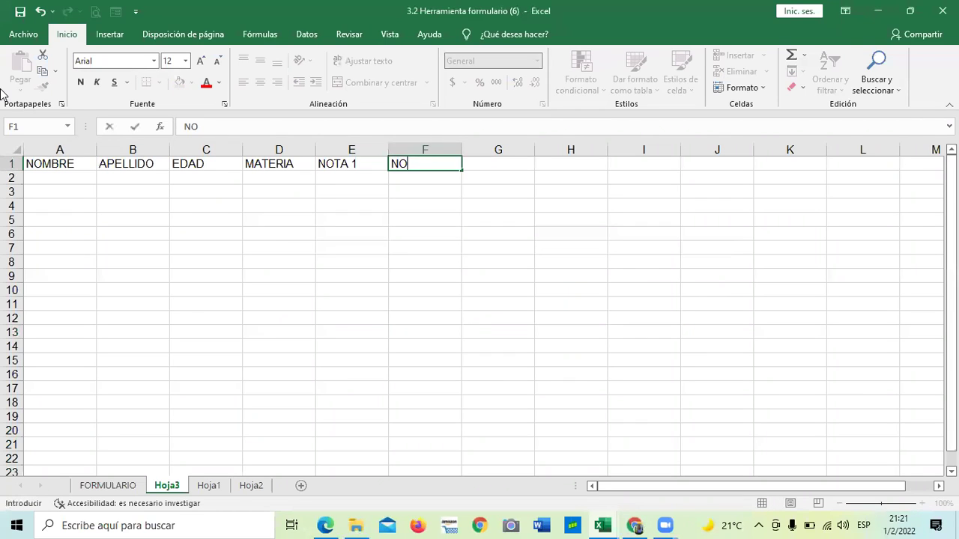
pyautogui.write('TA 2')
pyautogui.press('Tab')
pyautogui.write('NOTA 3')
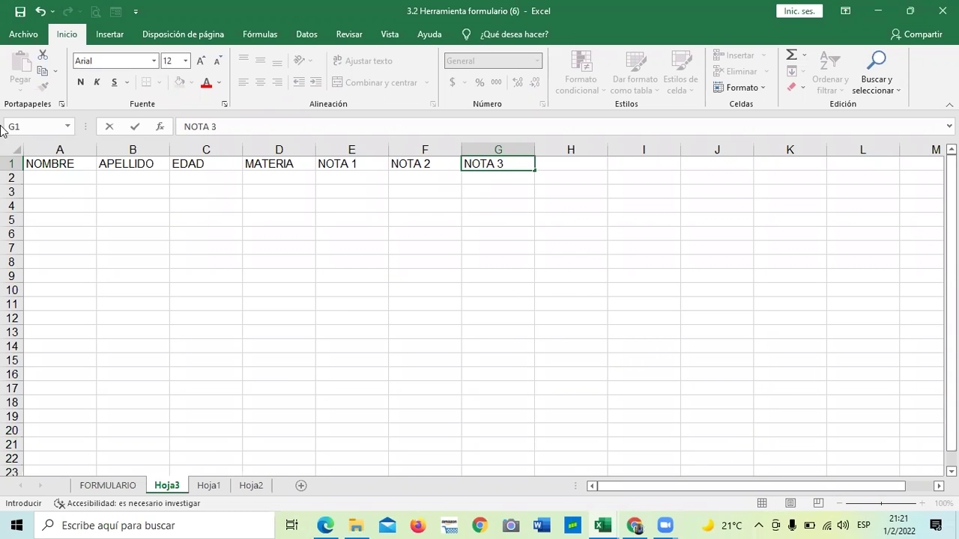
pyautogui.press('Tab')
pyautogui.write('PROMEDIO')
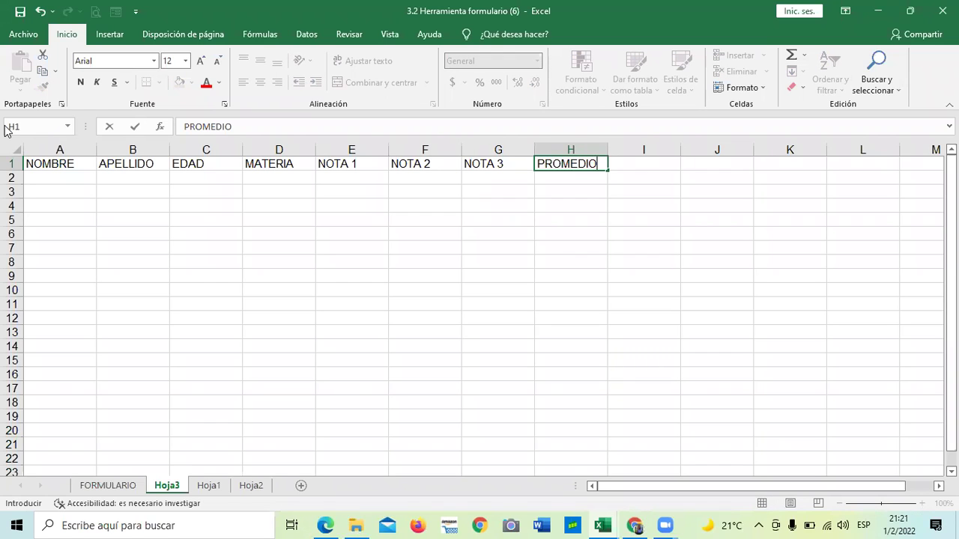
pyautogui.press('Return')
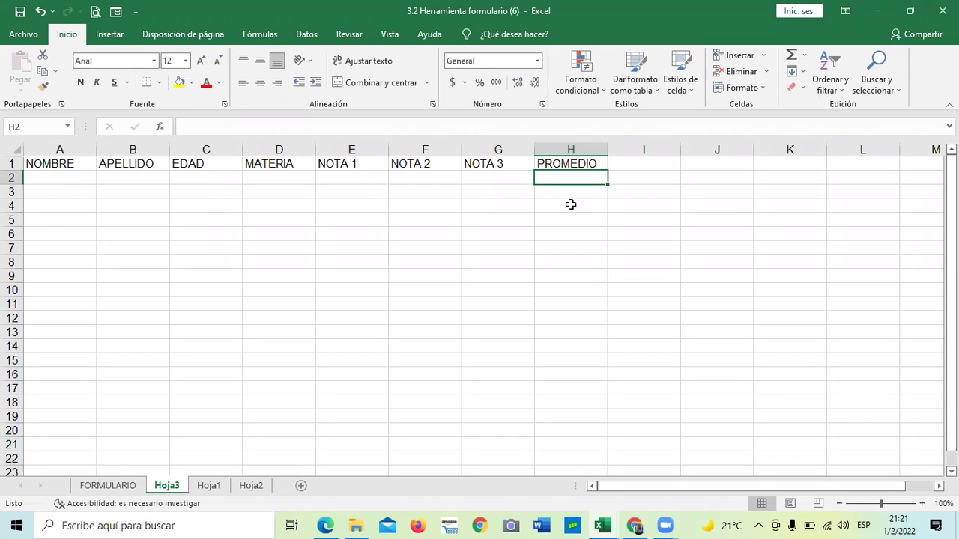
# Enter =PROMEDIO(E2:G2) in H2 to average the three grade cells.
pyautogui.click(475, 326)
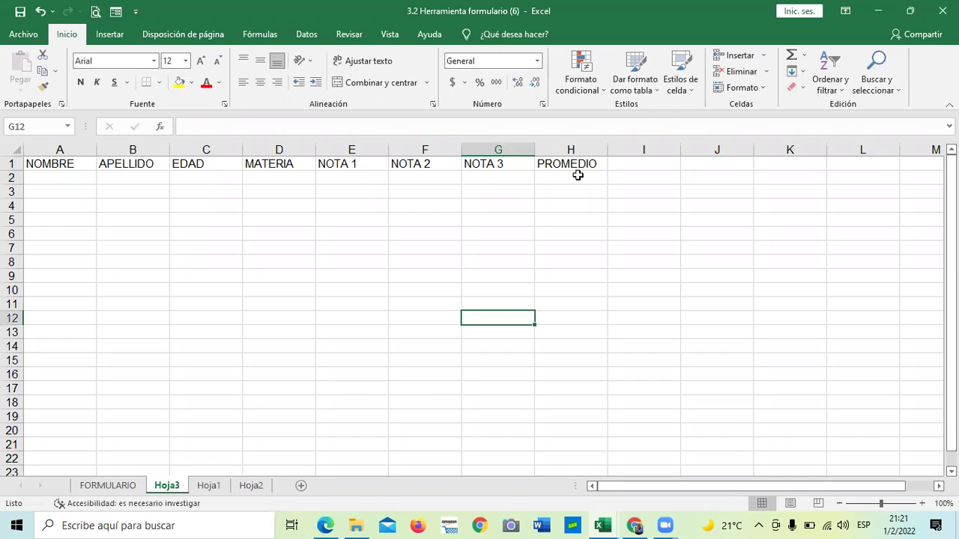
pyautogui.click(576, 177)
pyautogui.write('=')
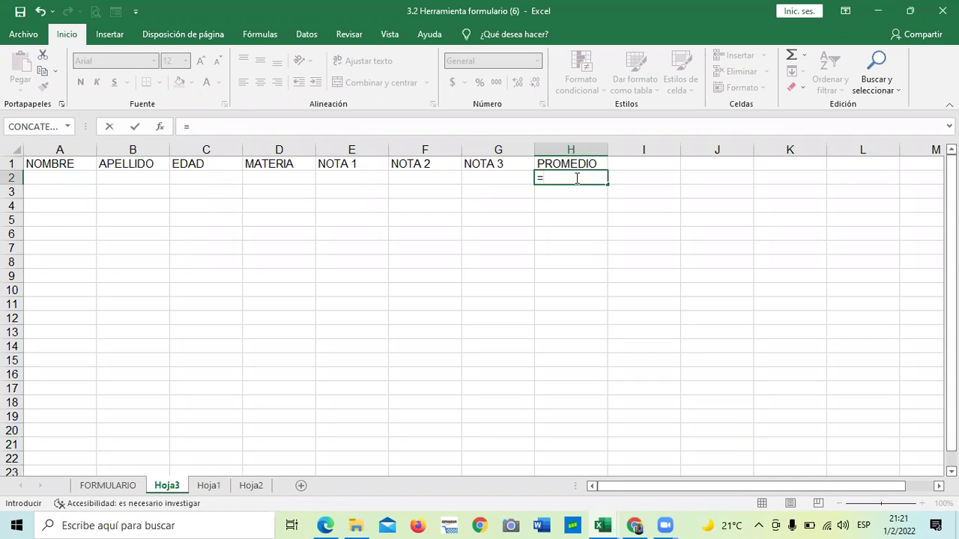
pyautogui.write('PRO')
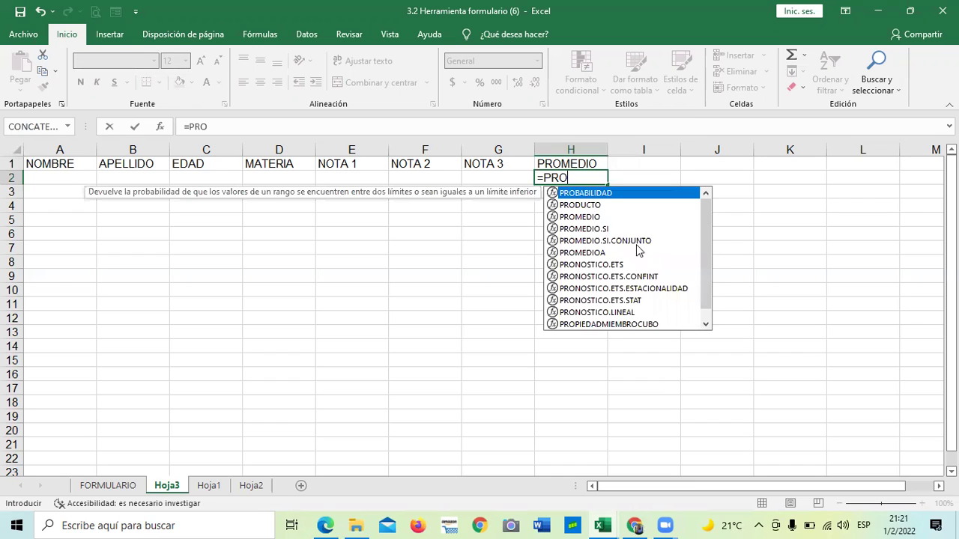
pyautogui.doubleClick(585, 217)
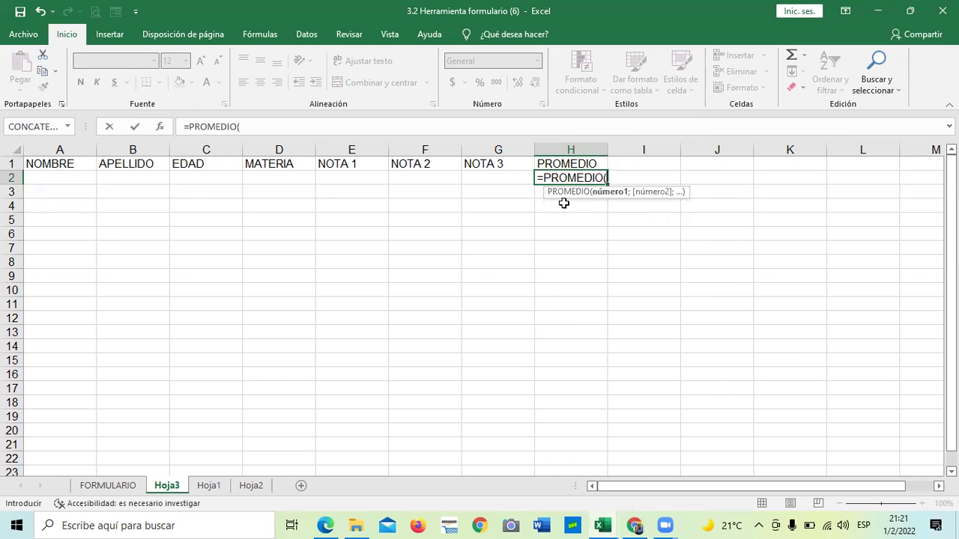
pyautogui.click(349, 177)
pyautogui.moveTo(380, 177); pyautogui.dragTo(484, 175)
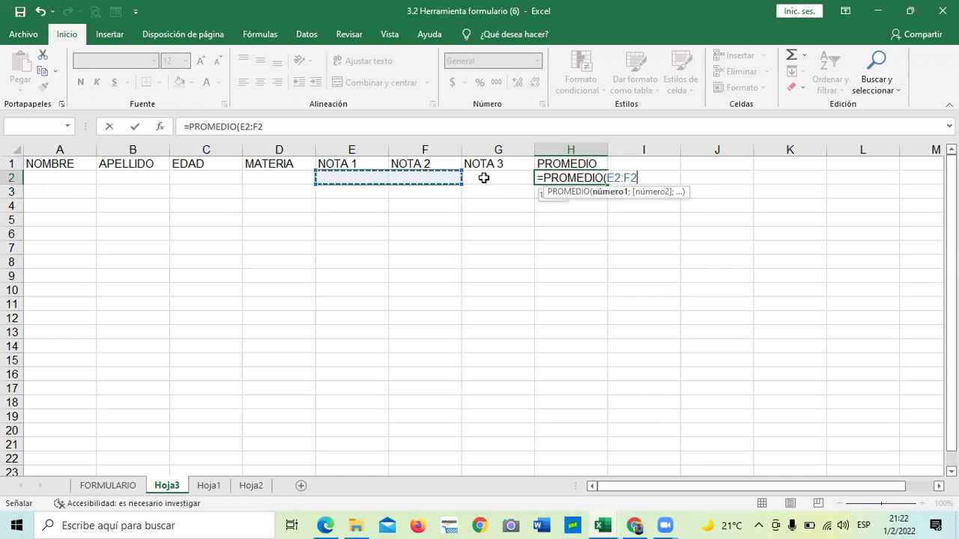
pyautogui.click(286, 127)
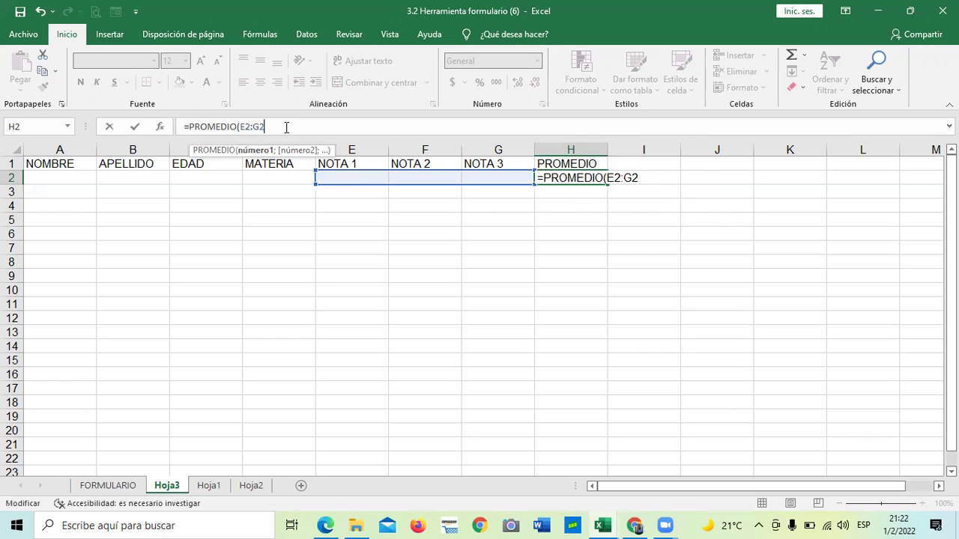
pyautogui.write(')')
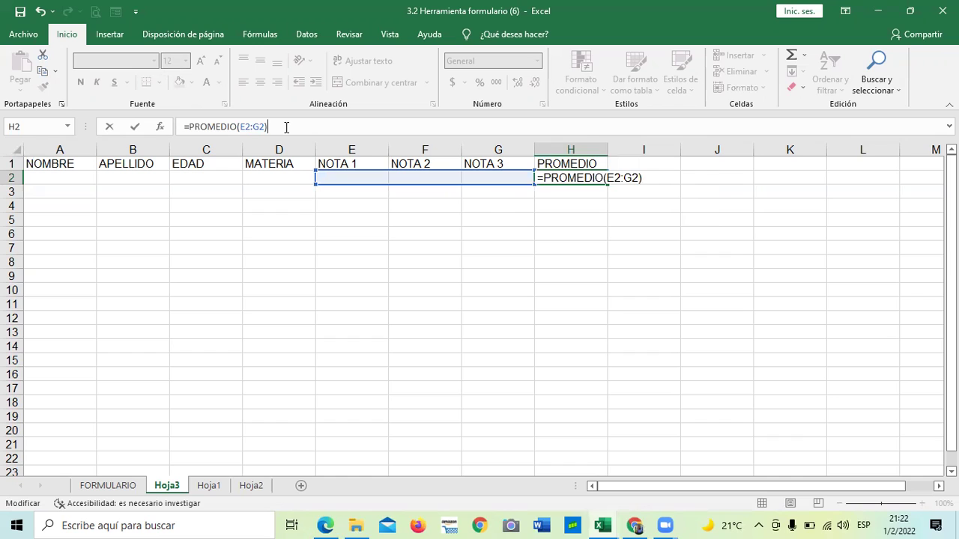
pyautogui.press('Return')
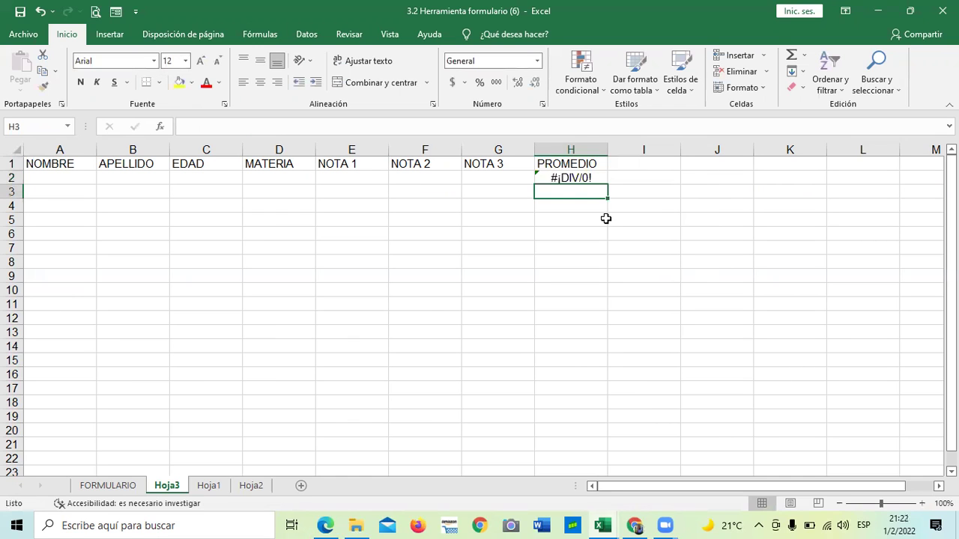
# Check the grade cells and H2's average formula, then select the NOMBRE-to-PROMEDIO header row A1:H1.
pyautogui.click(559, 177)
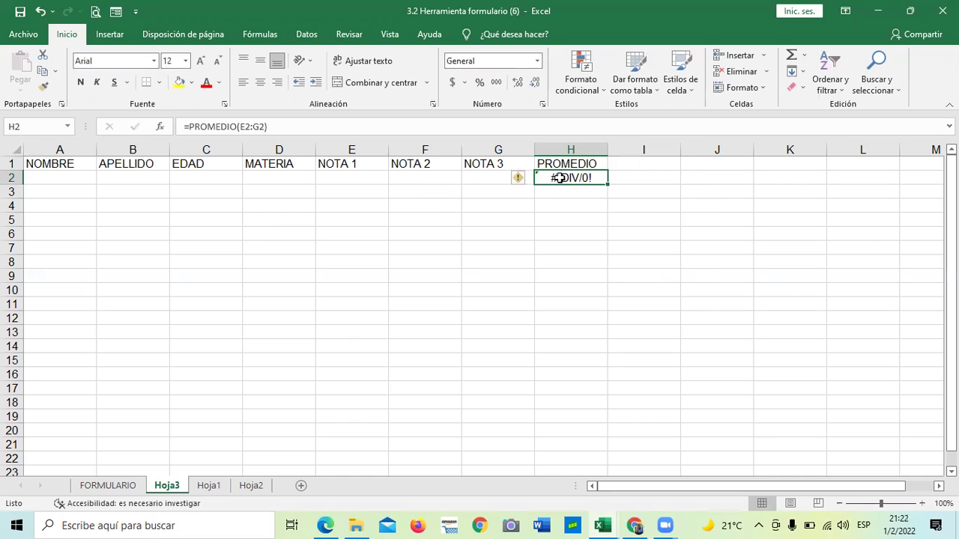
pyautogui.click(441, 180)
pyautogui.click(553, 177)
pyautogui.click(364, 177)
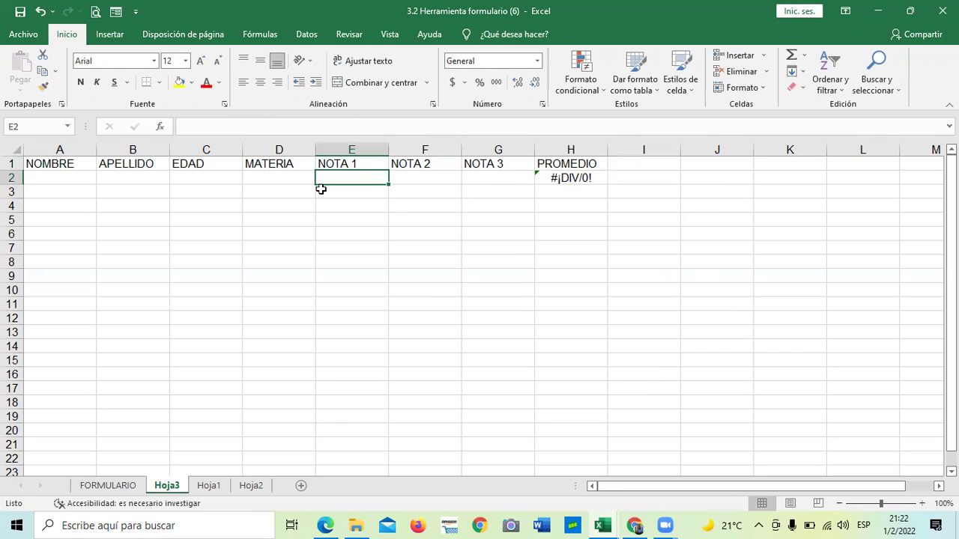
pyautogui.click(309, 248)
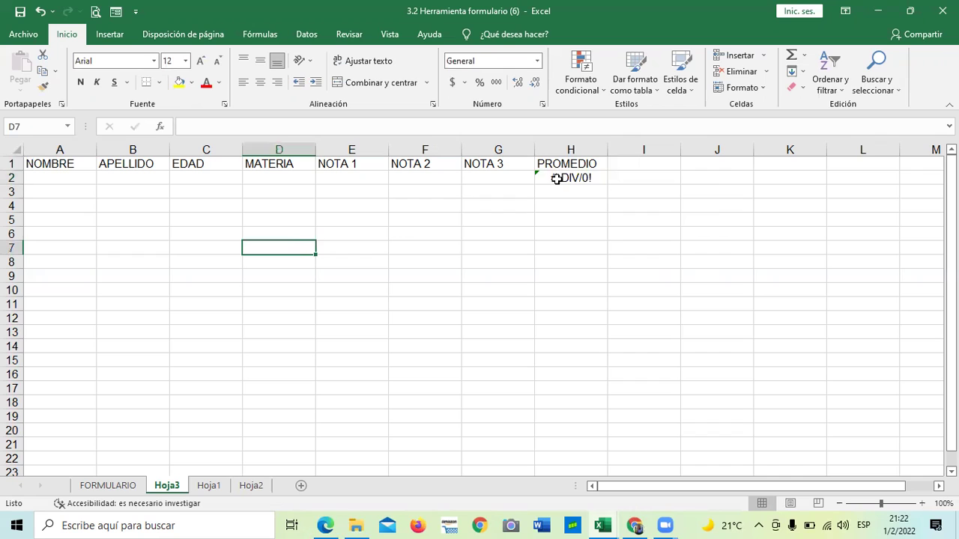
pyautogui.click(556, 178)
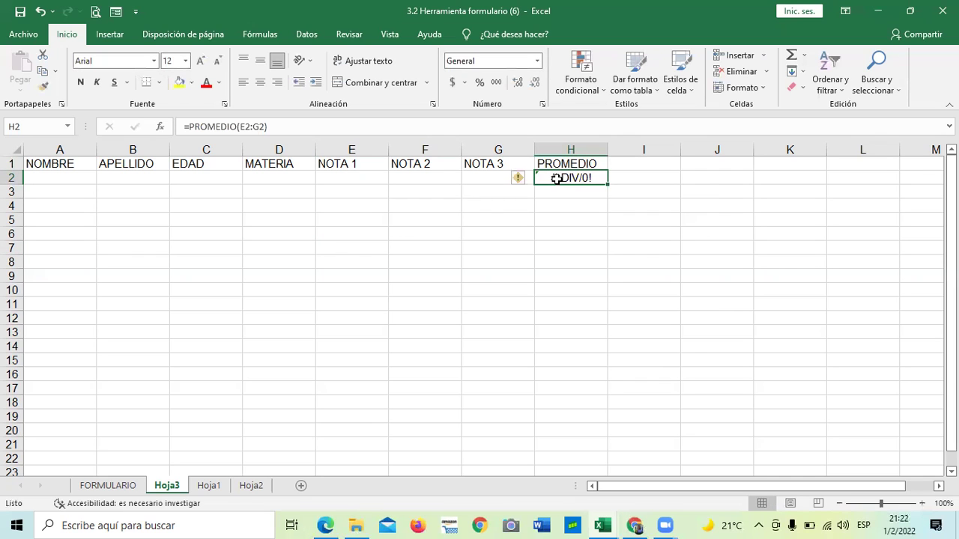
pyautogui.click(485, 233)
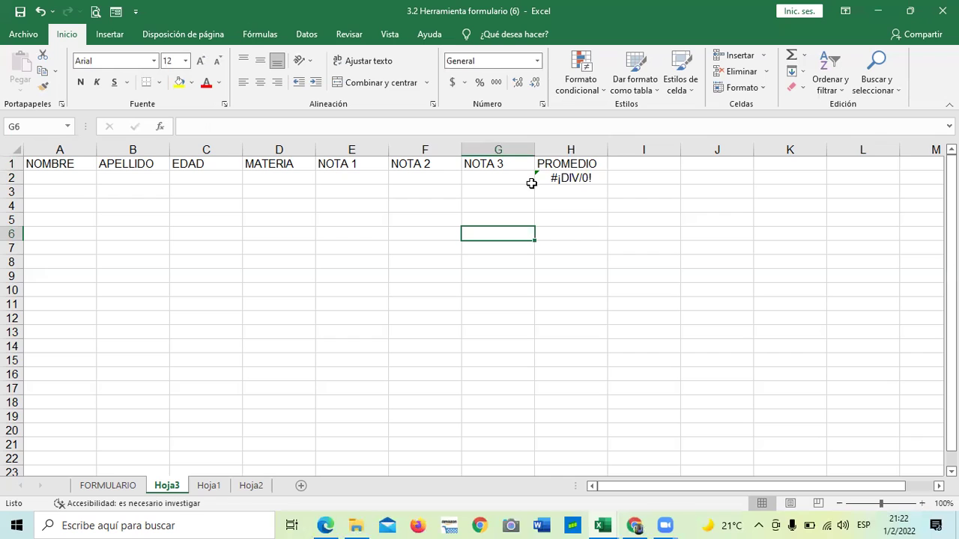
pyautogui.click(613, 245)
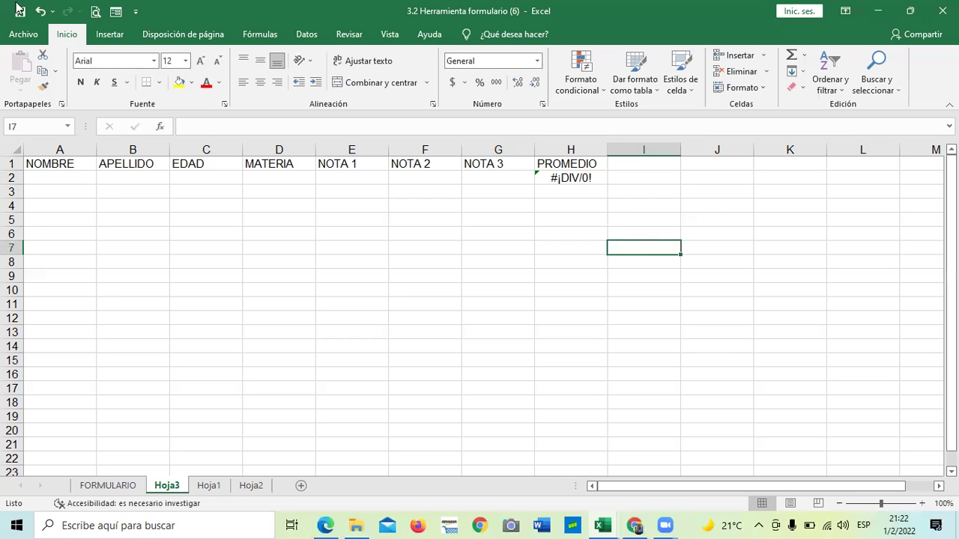
pyautogui.click(76, 164)
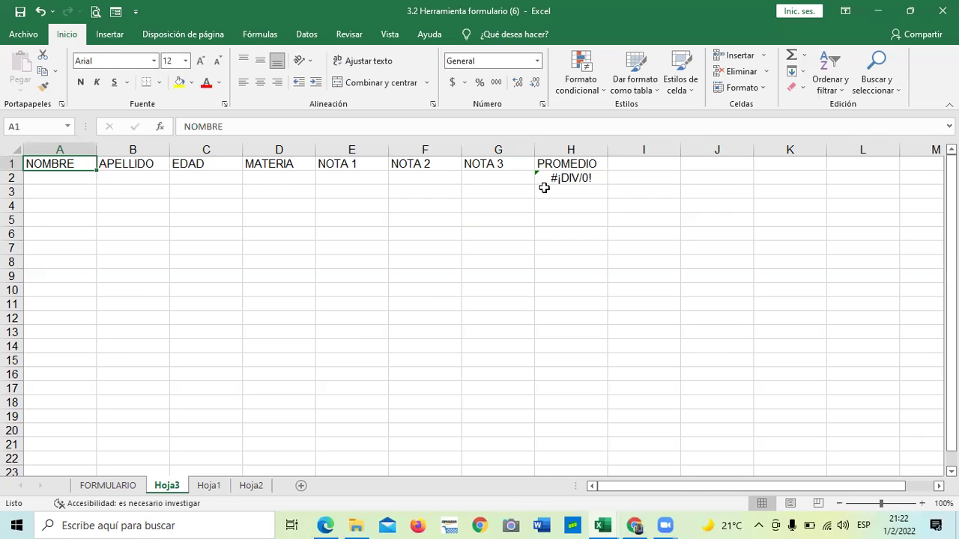
pyautogui.keyDown('shift'); pyautogui.click(567, 177); pyautogui.keyUp('shift')
pyautogui.keyDown('shift'); pyautogui.click(574, 167); pyautogui.keyUp('shift')
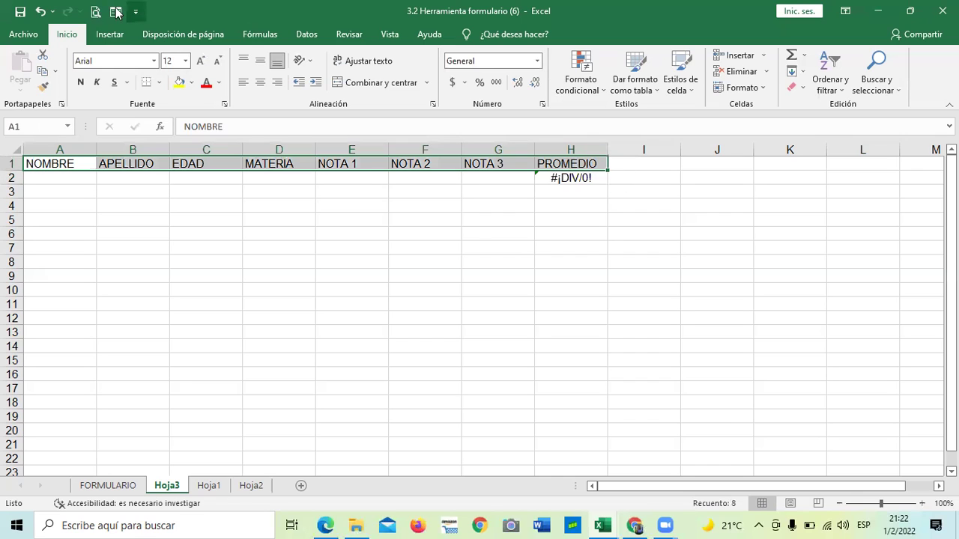
# Open the Hoja3 grade table's data form and clear the mistyped name from NOMBRE.
pyautogui.click(116, 12)
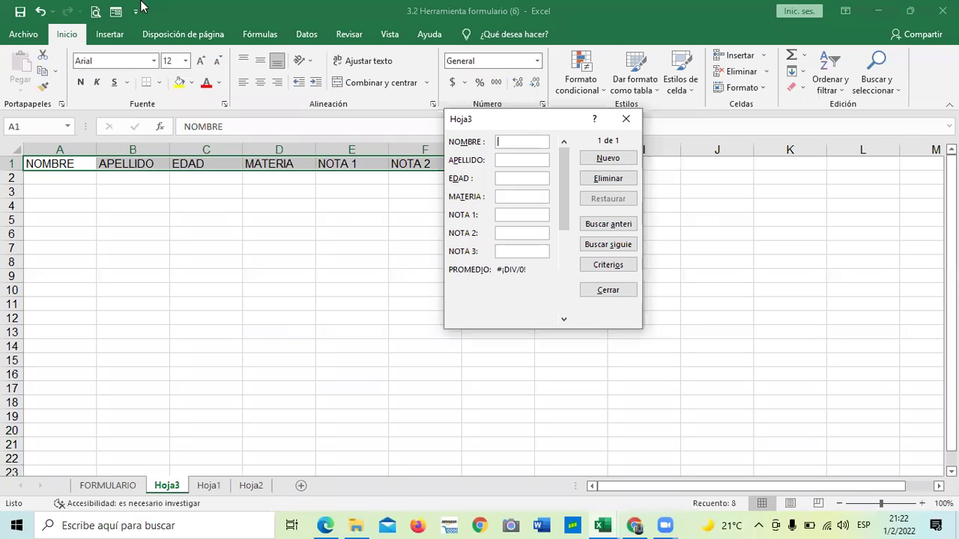
pyautogui.moveTo(544, 122); pyautogui.dragTo(543, 144)
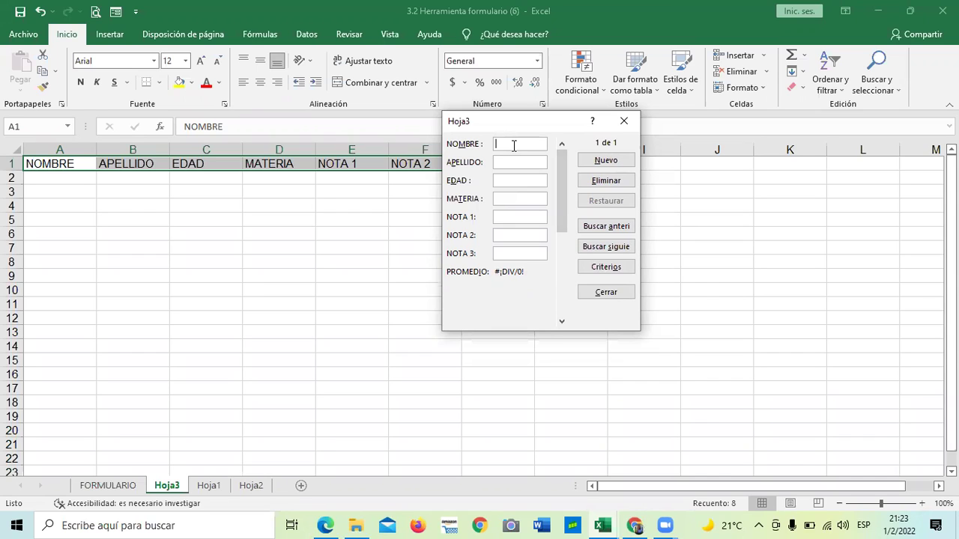
pyautogui.write('pEDRO')
pyautogui.press('BackSpace')
pyautogui.press('BackSpace')
pyautogui.press('BackSpace')
pyautogui.press('BackSpace')
pyautogui.press('BackSpace')
pyautogui.press('Tab')
pyautogui.press('Tab')
pyautogui.press('Tab')
pyautogui.press('Tab')
pyautogui.press('Tab')
pyautogui.press('Tab')
pyautogui.press('Tab')
pyautogui.press('Tab')
pyautogui.press('Tab')
pyautogui.press('Tab')
pyautogui.press('Tab')
pyautogui.press('Tab')
pyautogui.press('Tab')
pyautogui.press('Tab')
pyautogui.press('Tab')
pyautogui.press('Tab')
pyautogui.press('Tab')
pyautogui.press('Tab')
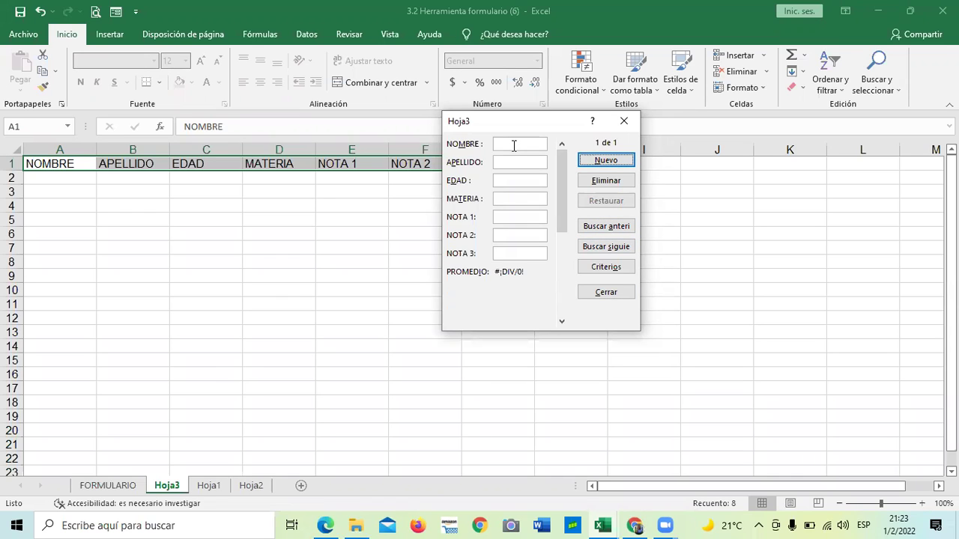
pyautogui.press('Tab')
pyautogui.press('Tab')
pyautogui.press('Tab')
pyautogui.press('Tab')
pyautogui.press('Tab')
pyautogui.press('Tab')
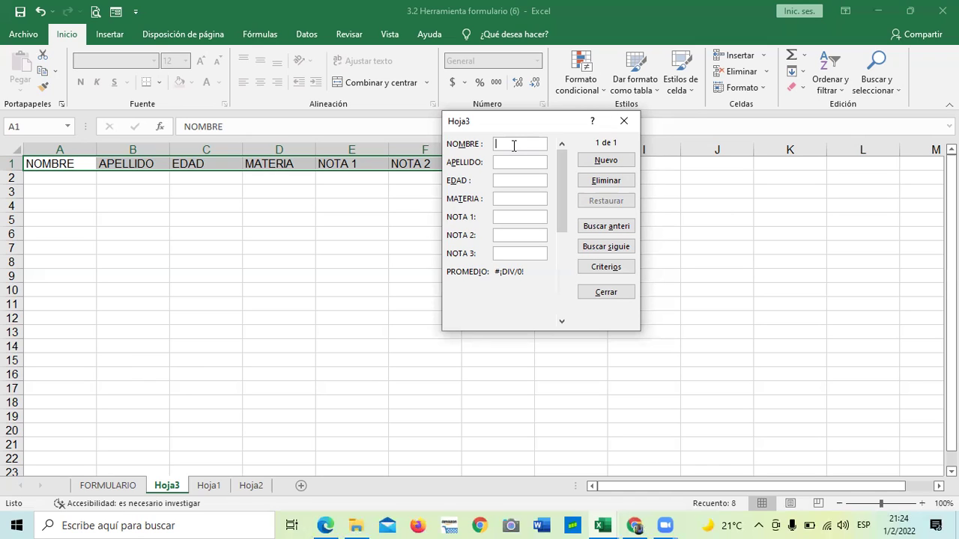
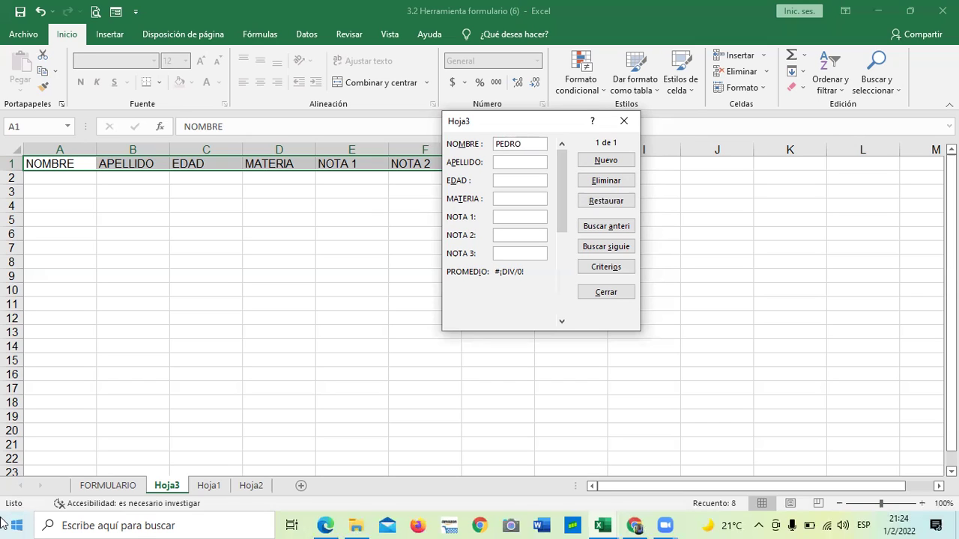
# Add a student record: name, surname, age 15, LENGUAJE, grades 8, 7 and 9.
pyautogui.press('Tab')
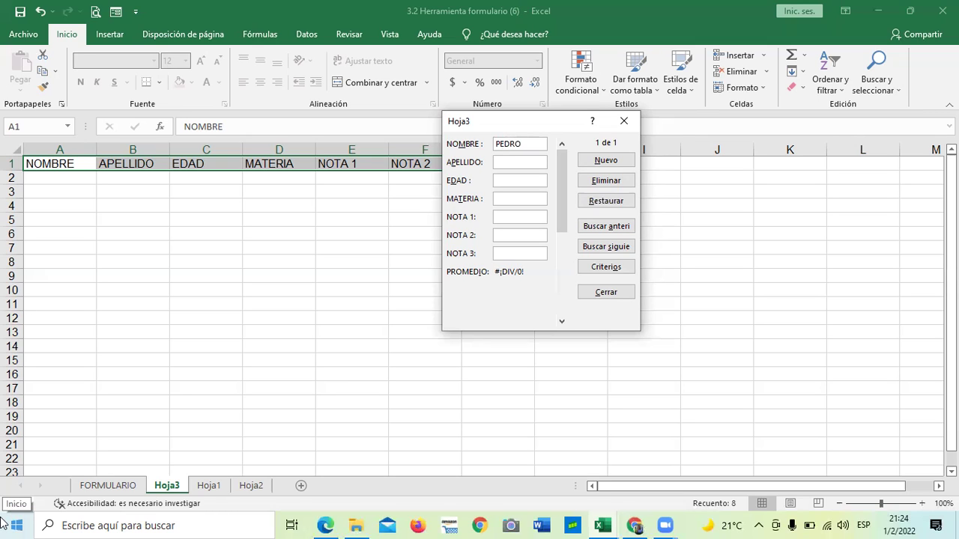
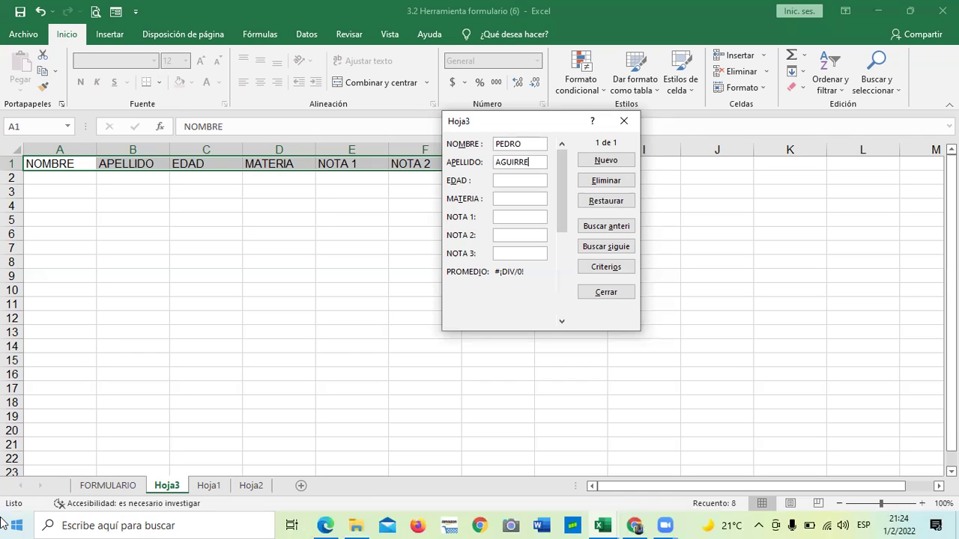
pyautogui.write('15')
pyautogui.press('Tab')
pyautogui.write('LENGUAJE')
pyautogui.press('Tab')
pyautogui.write('8')
pyautogui.press('Tab')
pyautogui.write('7')
pyautogui.press('Tab')
pyautogui.write('9')
pyautogui.press('Tab')
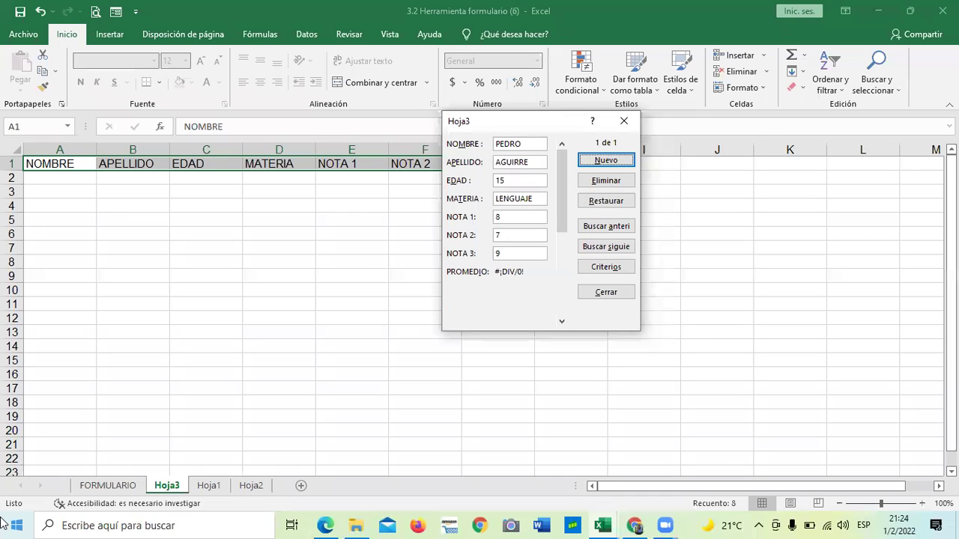
pyautogui.press('Return')
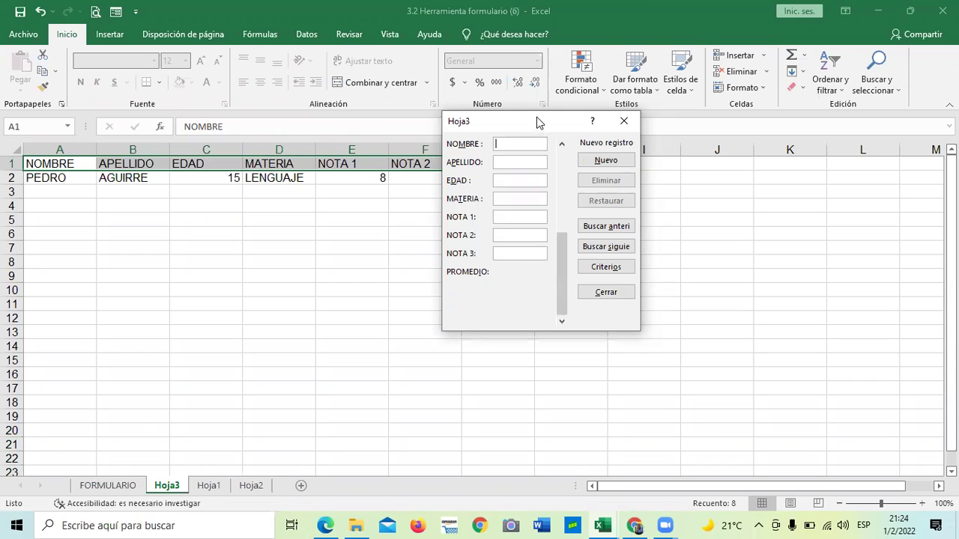
# Enter the second student's name, surname, age 15 and subject LENGUAJE in the form.
pyautogui.moveTo(532, 123); pyautogui.dragTo(550, 254)
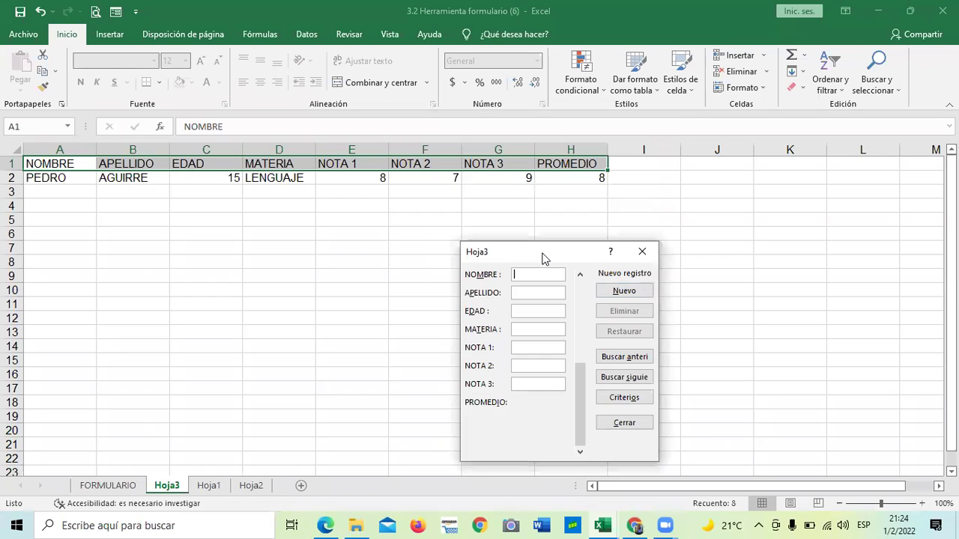
pyautogui.moveTo(545, 259); pyautogui.dragTo(480, 175)
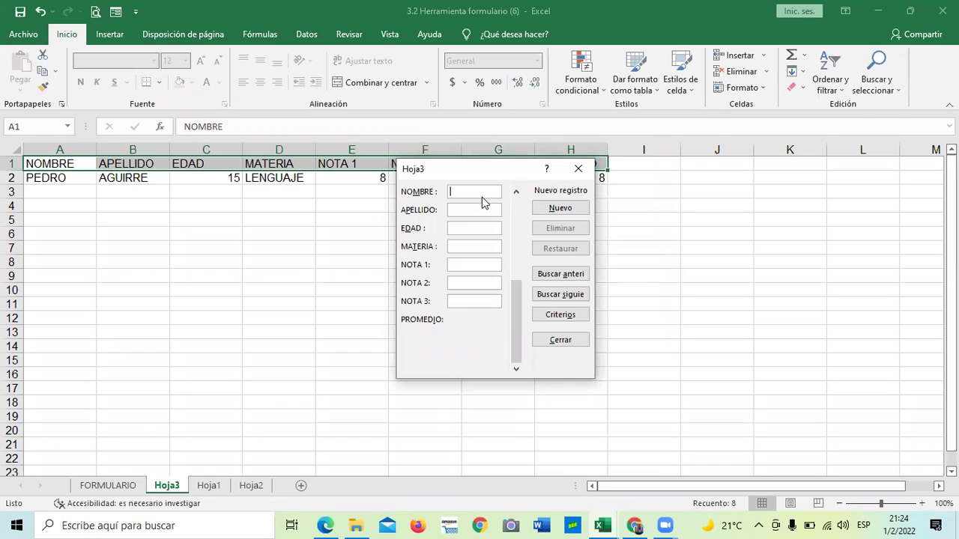
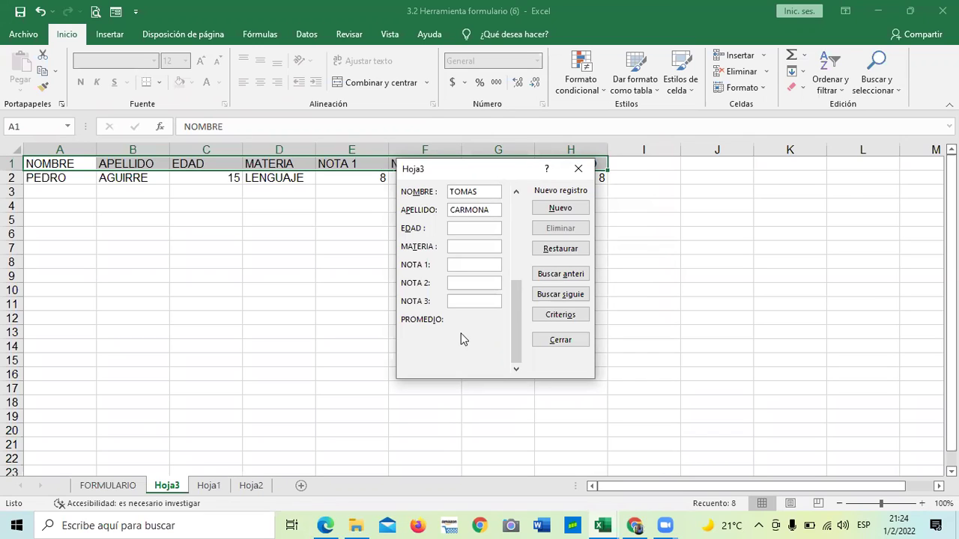
pyautogui.write('15')
pyautogui.press('Tab')
pyautogui.write('LENGUAJE')
pyautogui.press('Tab')
# Give the second student grades 8, 9 and 10 and add the record to the table.
pyautogui.write('8')
pyautogui.press('capslock')
pyautogui.write('9')
pyautogui.press('Tab')
pyautogui.write('10')
pyautogui.press('Tab')
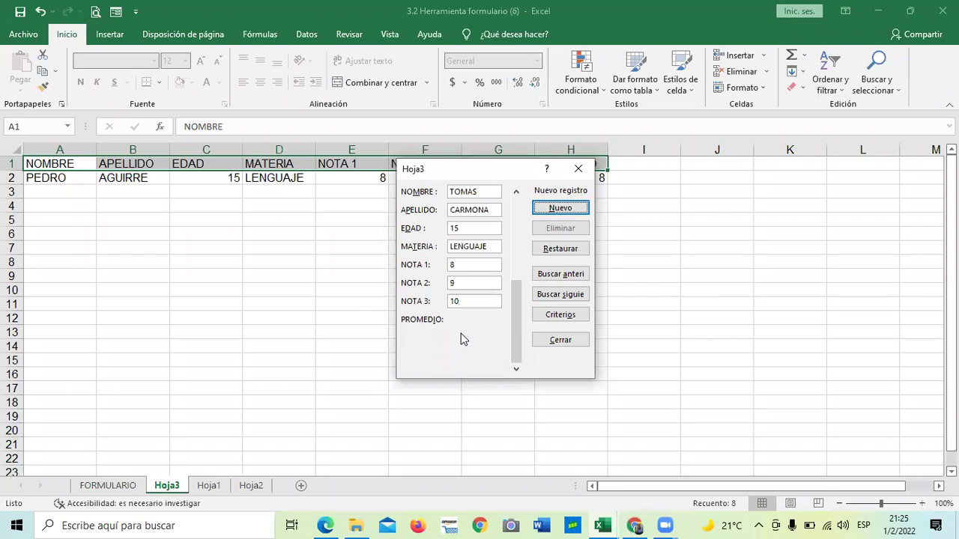
pyautogui.press('Return')
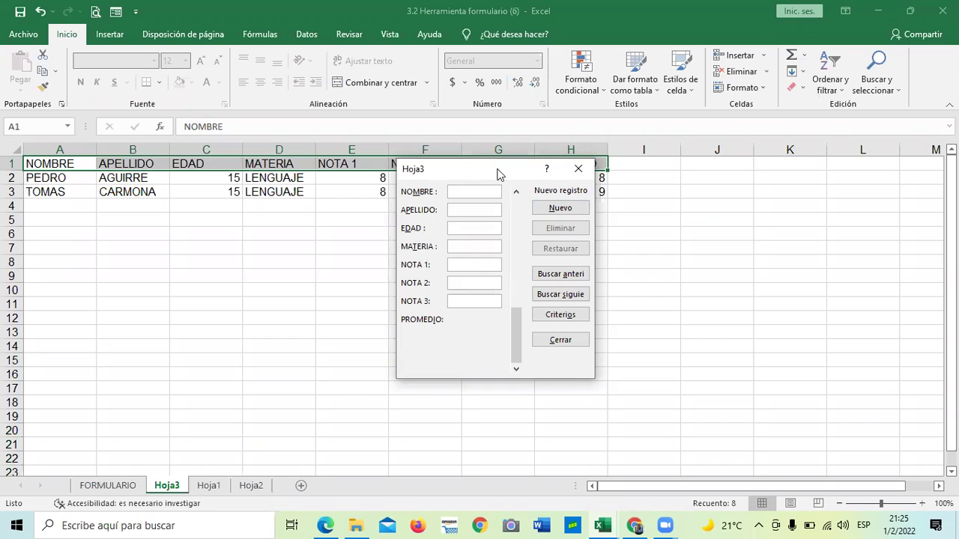
pyautogui.moveTo(500, 174); pyautogui.dragTo(822, 177)
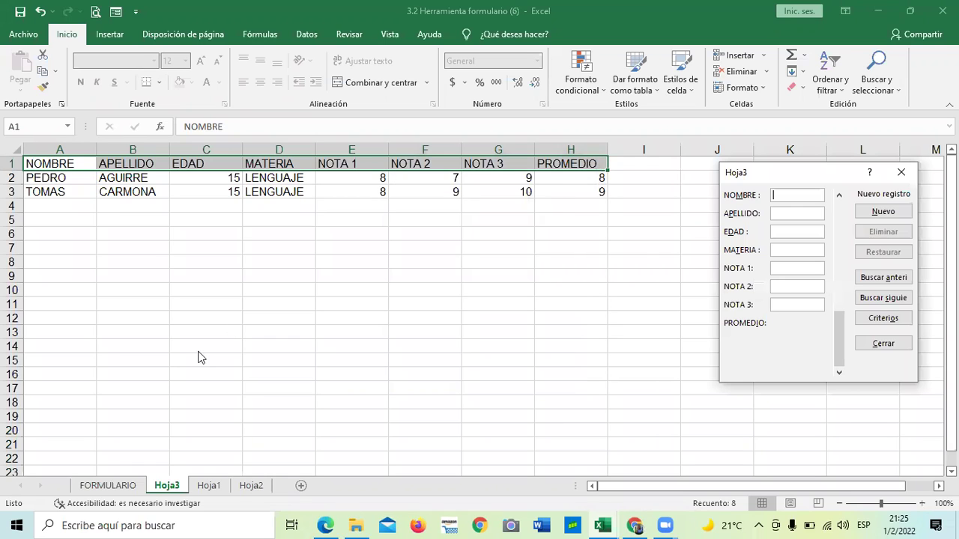
# Apply All Borders to the grade table range A1:H12.
pyautogui.click(884, 343)
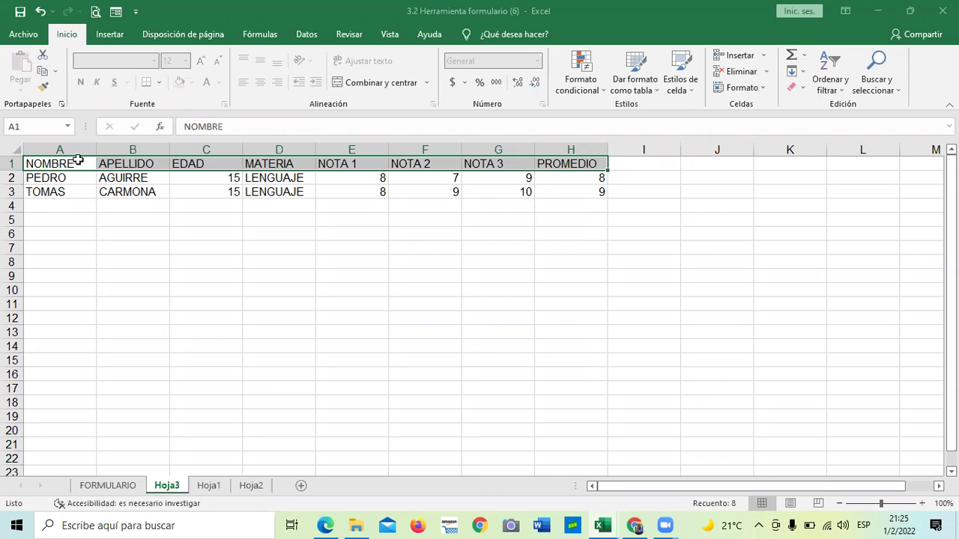
pyautogui.moveTo(521, 265); pyautogui.dragTo(588, 360)
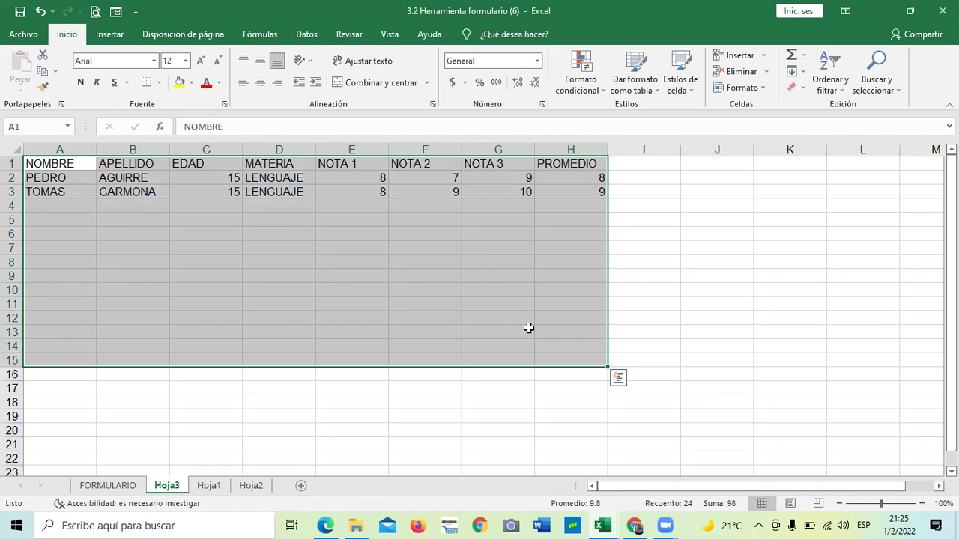
pyautogui.click(728, 289)
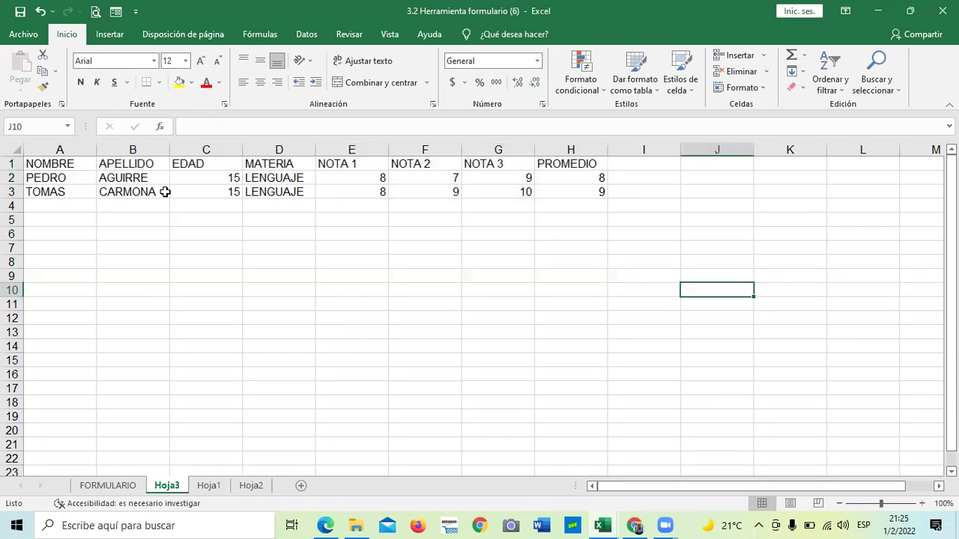
pyautogui.moveTo(75, 166); pyautogui.dragTo(580, 320)
pyautogui.click(158, 83)
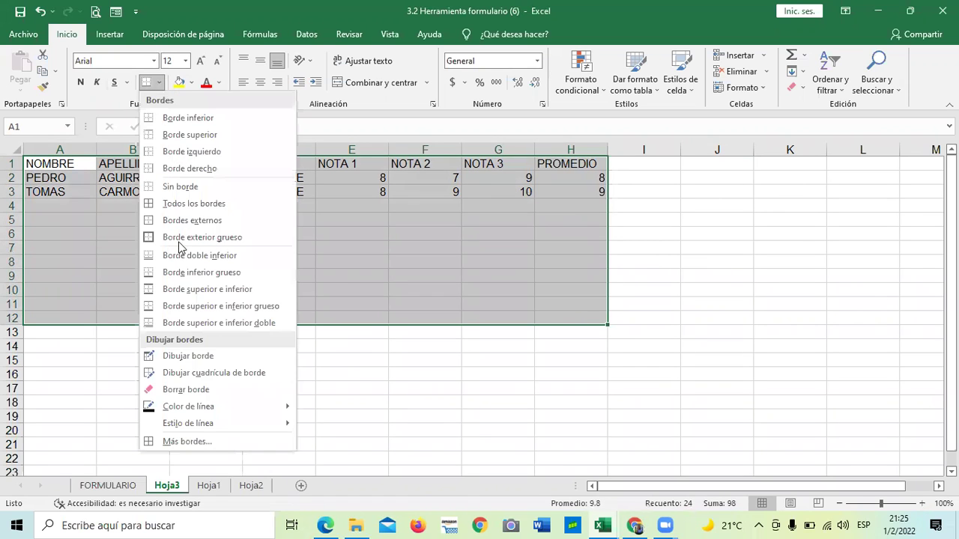
pyautogui.click(189, 203)
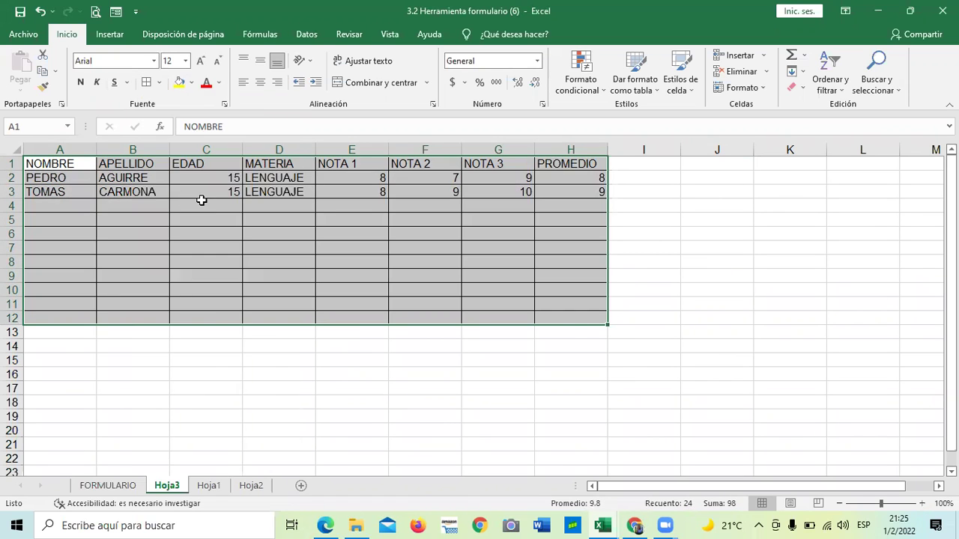
# Select the header row A1:H1.
pyautogui.click(675, 335)
pyautogui.click(685, 208)
pyautogui.moveTo(87, 161); pyautogui.dragTo(569, 164)
pyautogui.moveTo(456, 5); pyautogui.dragTo(442, 8)
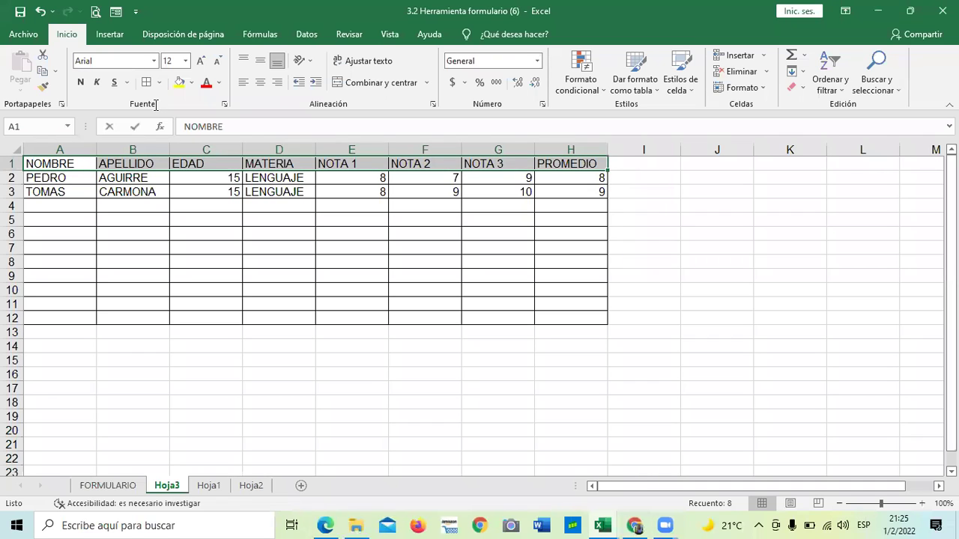
# Center the header labels in A1:H1 and show the cell styles gallery.
pyautogui.press('F2')
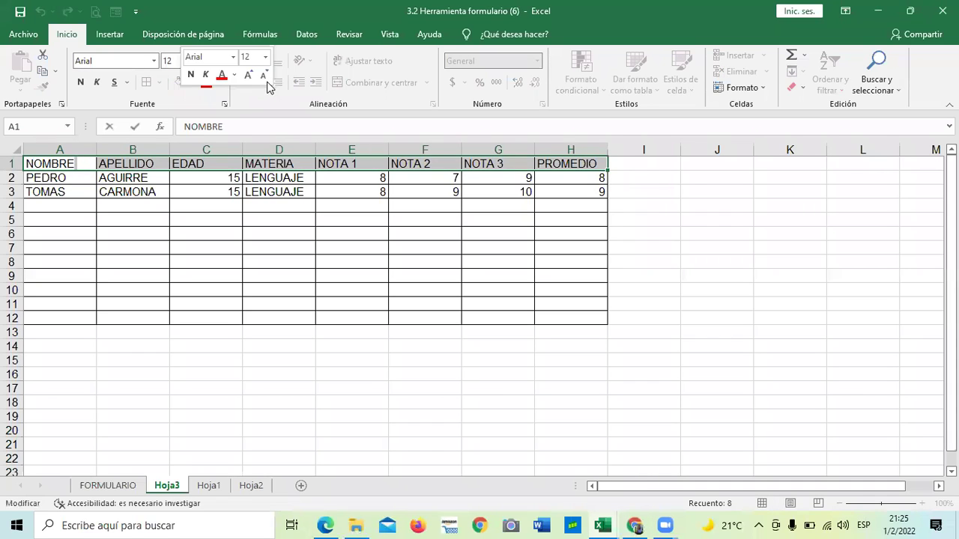
pyautogui.click(317, 230)
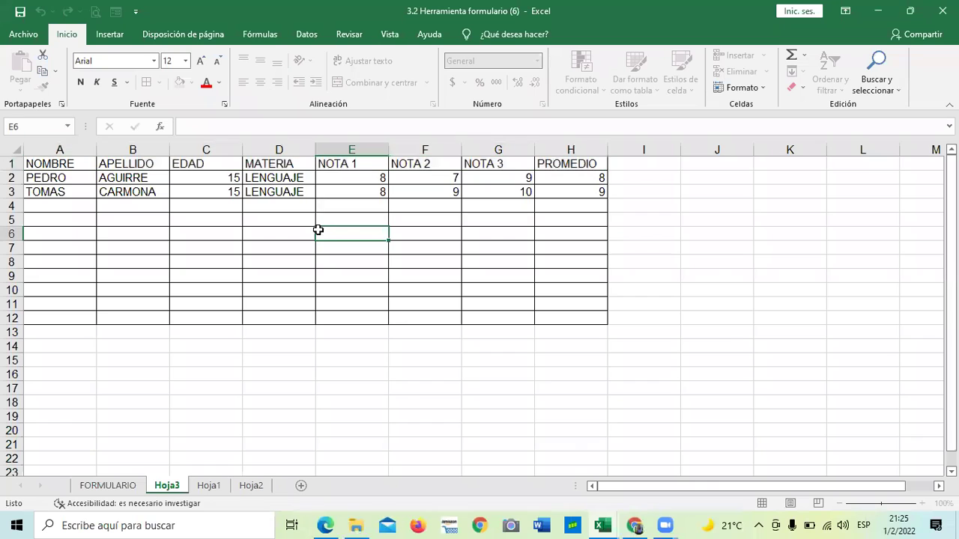
pyautogui.moveTo(71, 162); pyautogui.dragTo(570, 163)
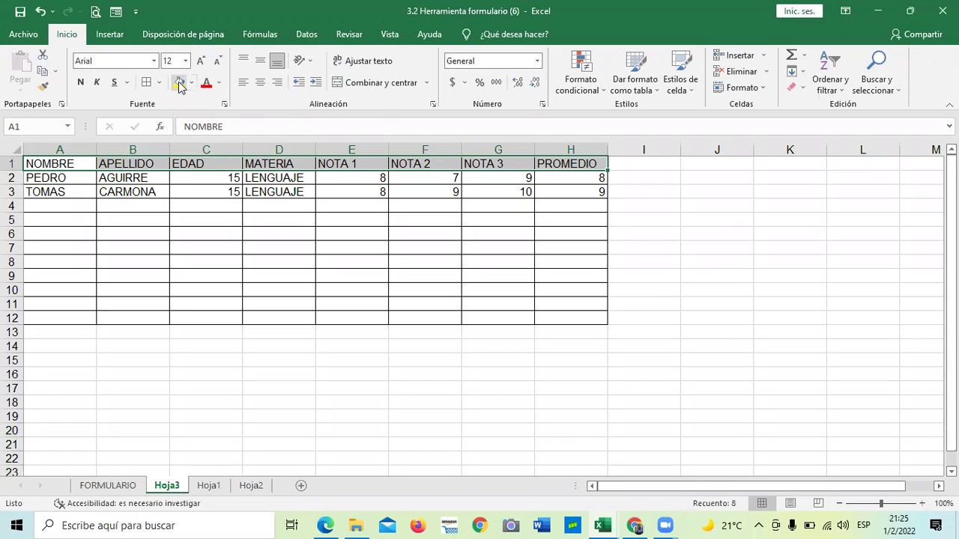
pyautogui.click(260, 83)
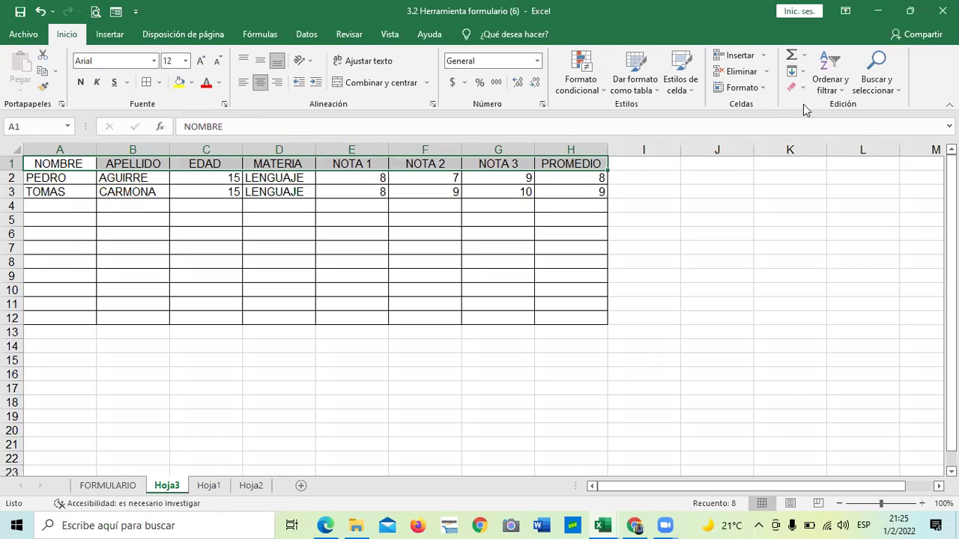
pyautogui.click(688, 88)
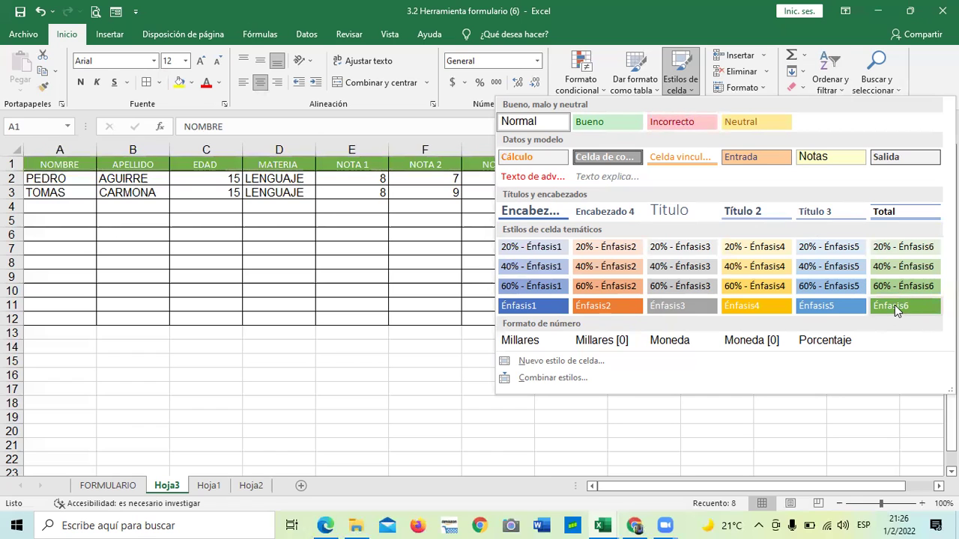
# Give the header row the green Énfasis6 style and enlarge its text to 18.
pyautogui.press('Escape')
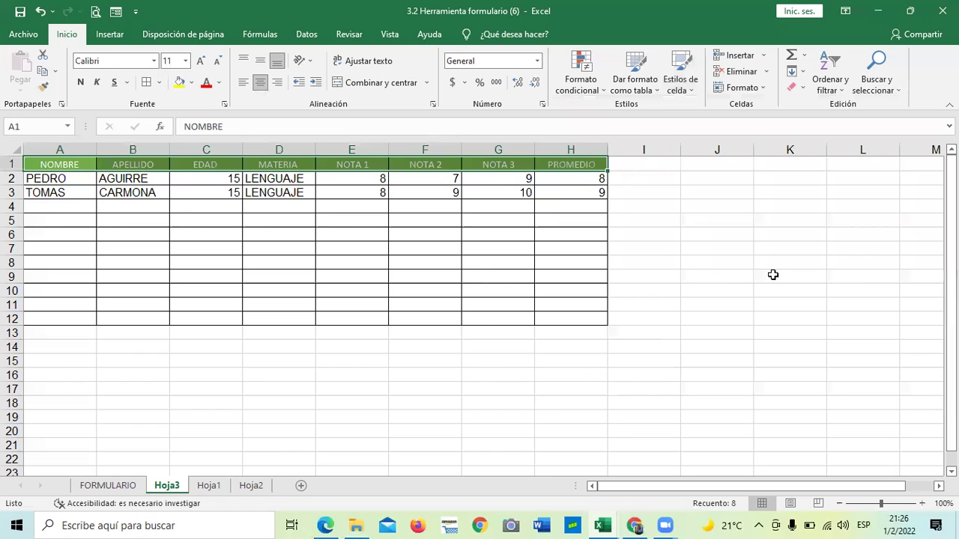
pyautogui.click(772, 276)
pyautogui.moveTo(90, 164); pyautogui.dragTo(556, 161)
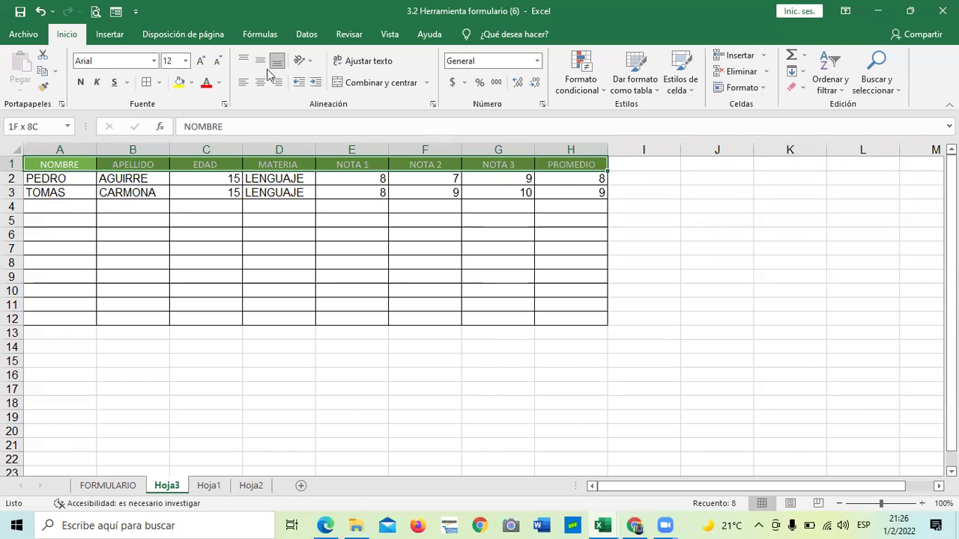
pyautogui.click(192, 82)
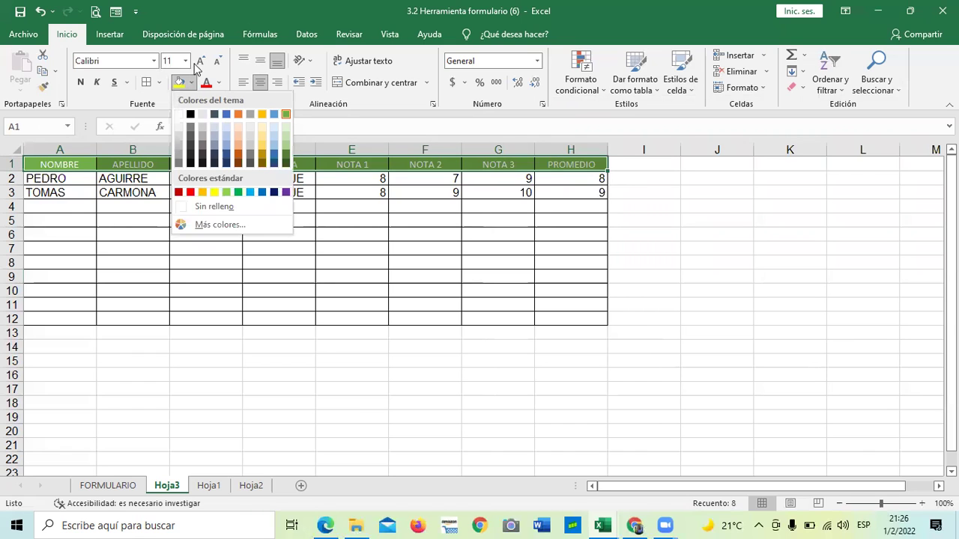
pyautogui.click(200, 63)
pyautogui.click(200, 63)
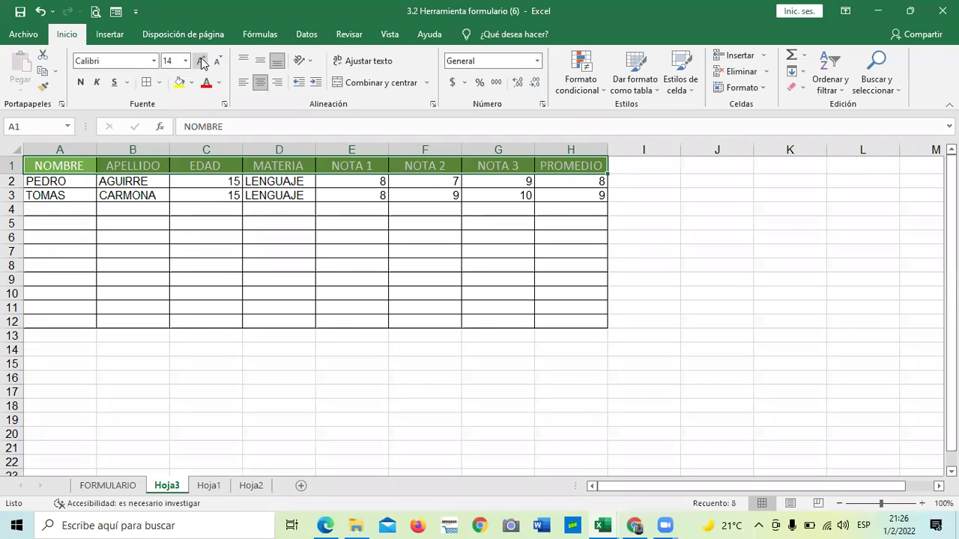
pyautogui.click(201, 63)
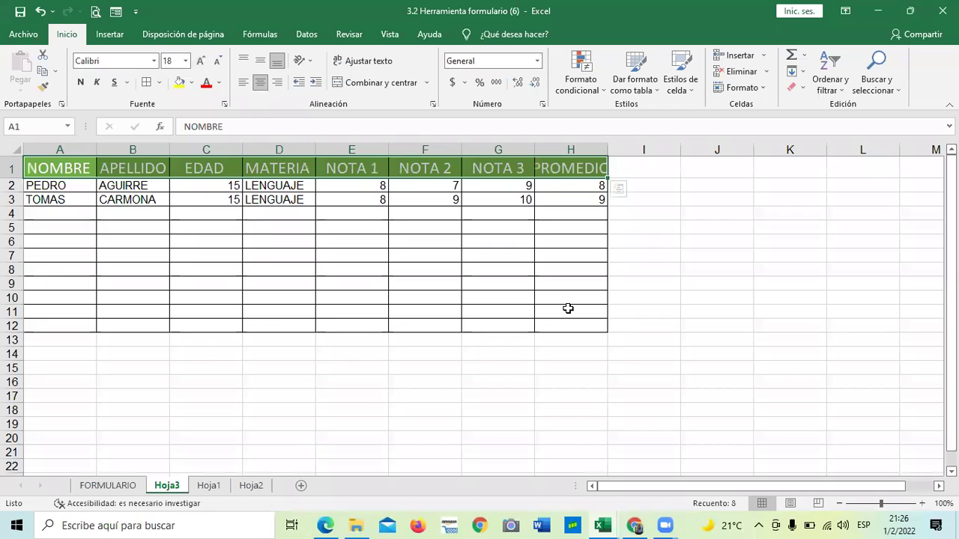
pyautogui.click(567, 308)
pyautogui.moveTo(244, 240); pyautogui.dragTo(244, 255)
# Reopen the data form from inside the grade table, showing record 1 of 2.
pyautogui.click(397, 294)
pyautogui.click(330, 187)
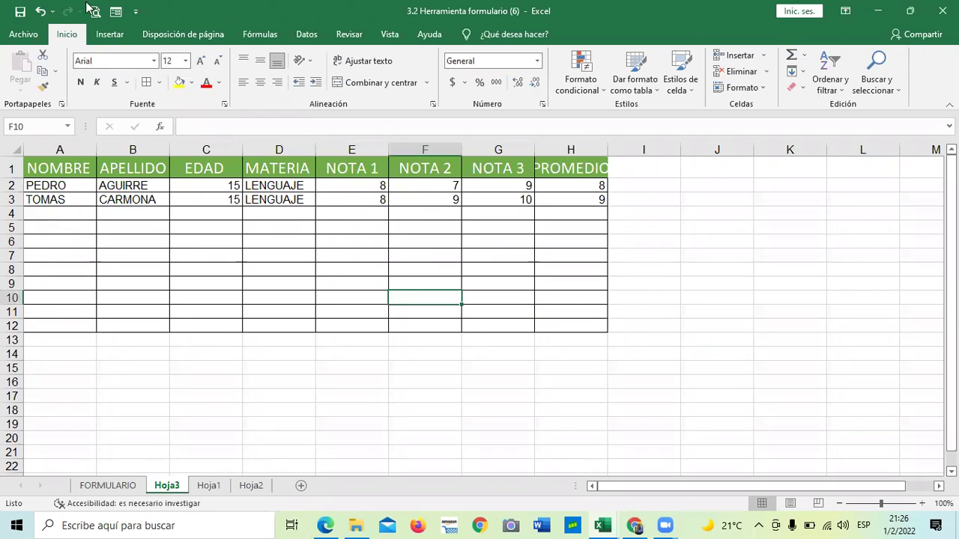
pyautogui.click(116, 12)
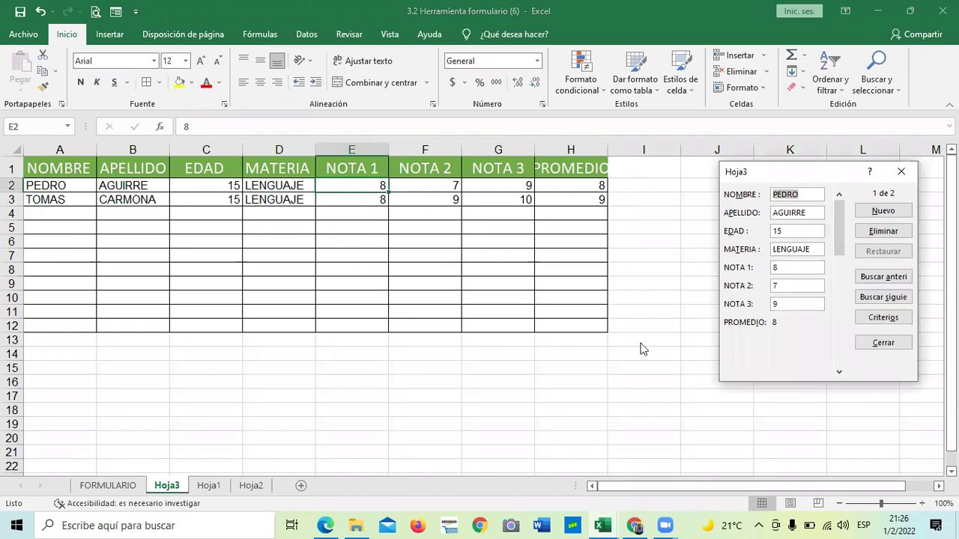
# Add a third student aged 14 in LENGUAJE with grades 7, 7 and 8, then close the form.
pyautogui.moveTo(814, 171); pyautogui.dragTo(649, 130)
pyautogui.click(720, 171)
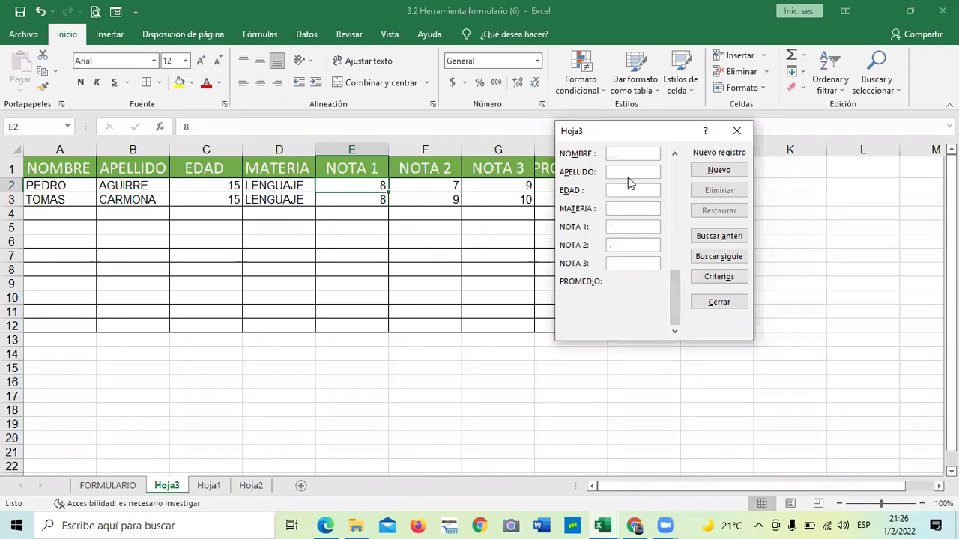
pyautogui.click(629, 177)
pyautogui.write('14')
pyautogui.write('LENGUAJE')
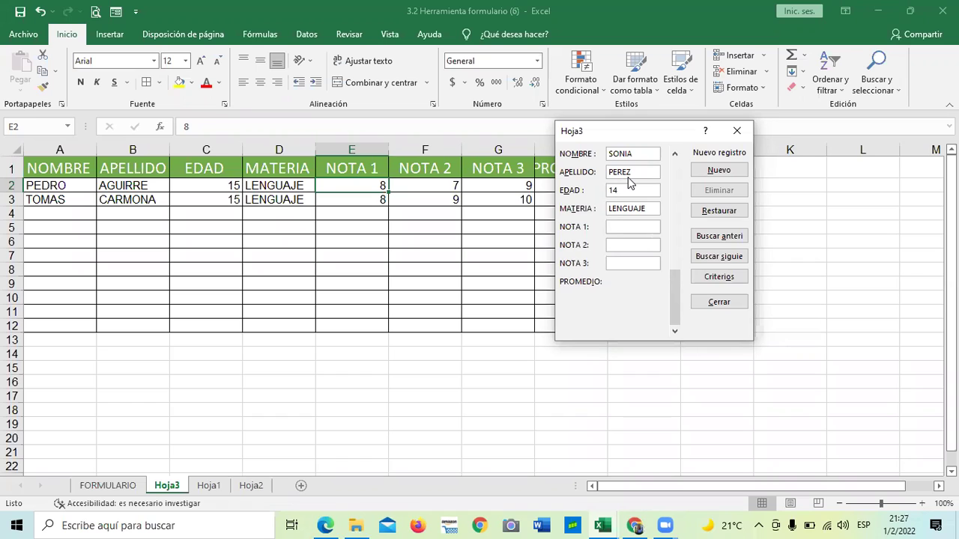
pyautogui.write('7')
pyautogui.press('Tab')
pyautogui.write('7')
pyautogui.write('8')
pyautogui.press('Return')
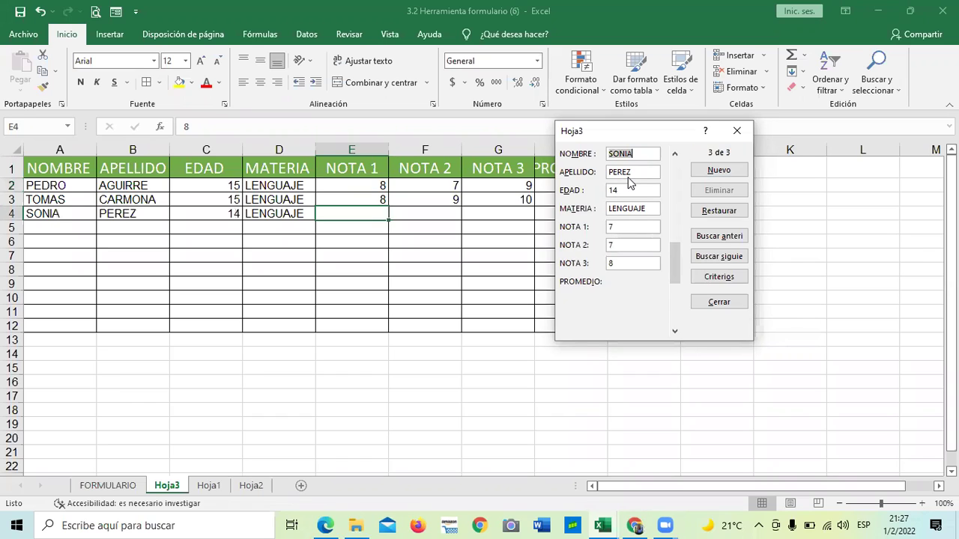
pyautogui.click(736, 131)
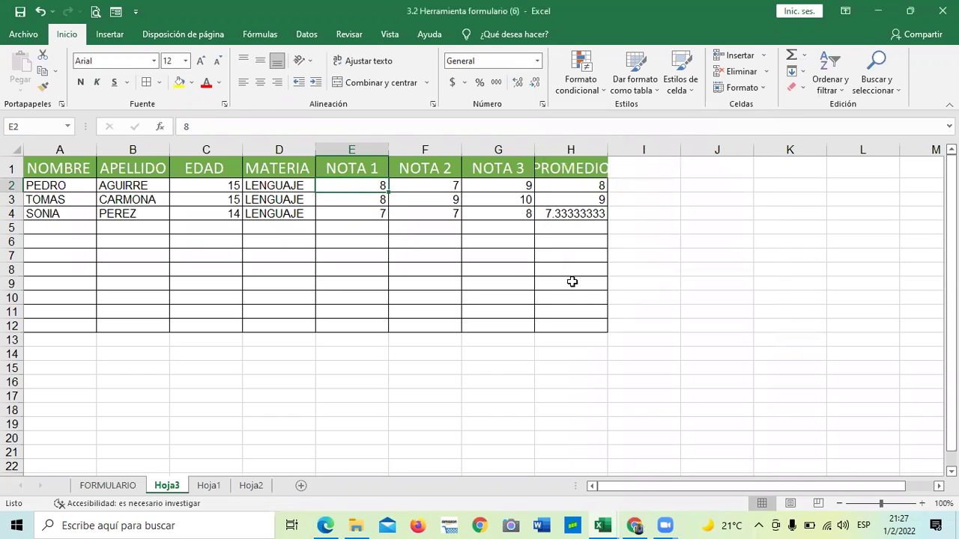
# Enter 0 in F5, delete it again, and reopen the data form on record 1 of 3.
pyautogui.click(698, 280)
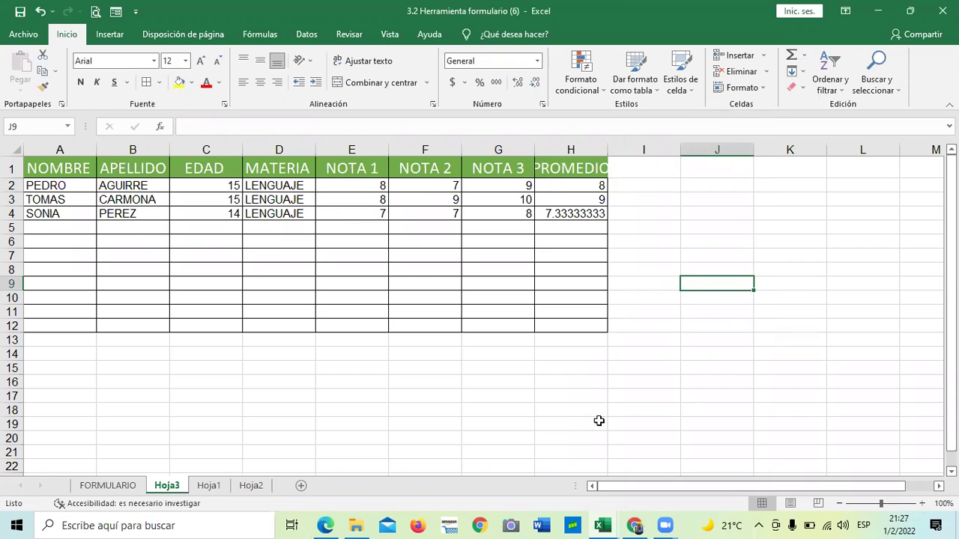
pyautogui.click(71, 226)
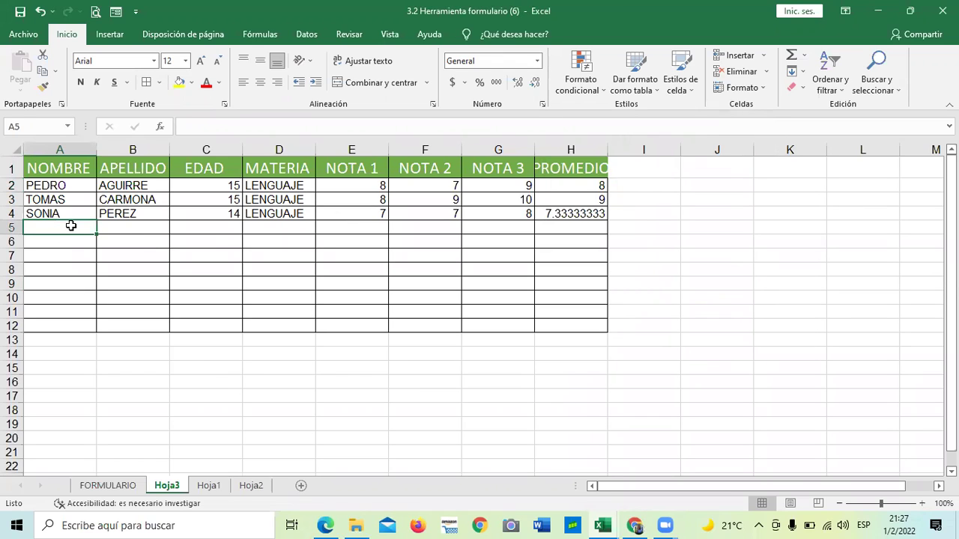
pyautogui.press('Tab')
pyautogui.press('Tab')
pyautogui.press('Tab')
pyautogui.press('Tab')
pyautogui.press('Tab')
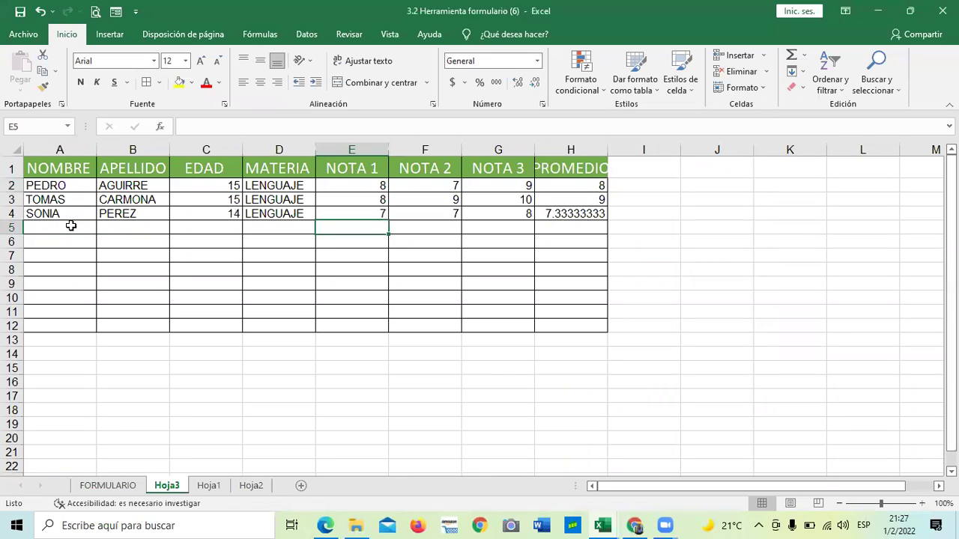
pyautogui.write('0')
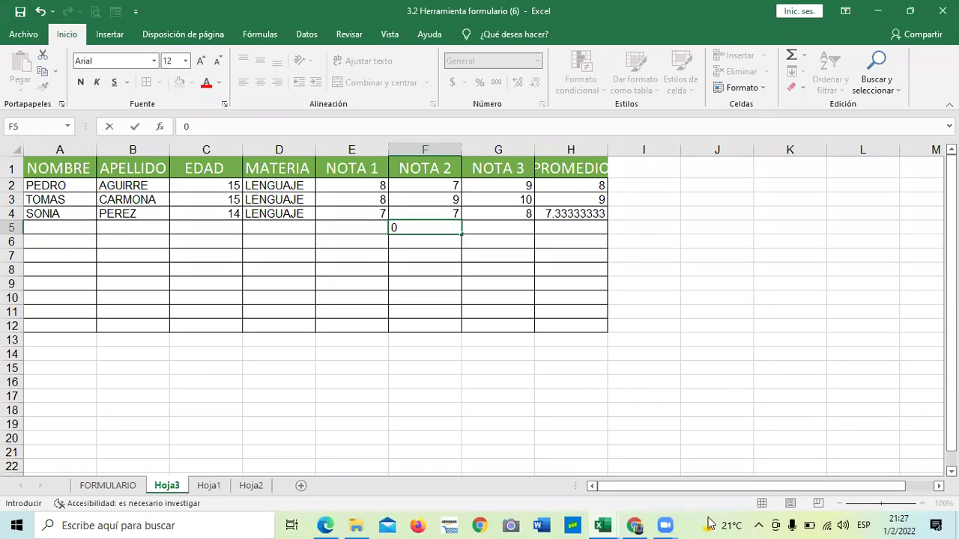
pyautogui.click(420, 253)
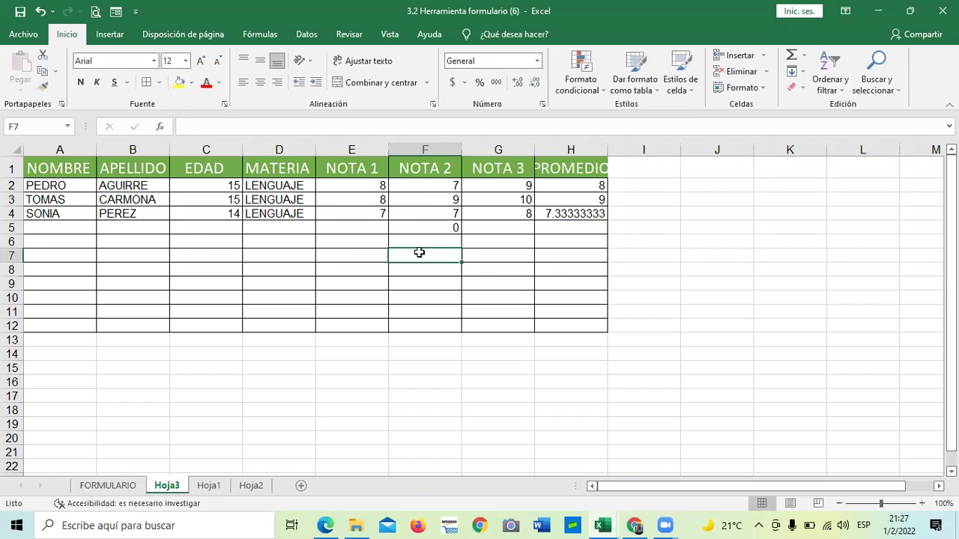
pyautogui.click(430, 226)
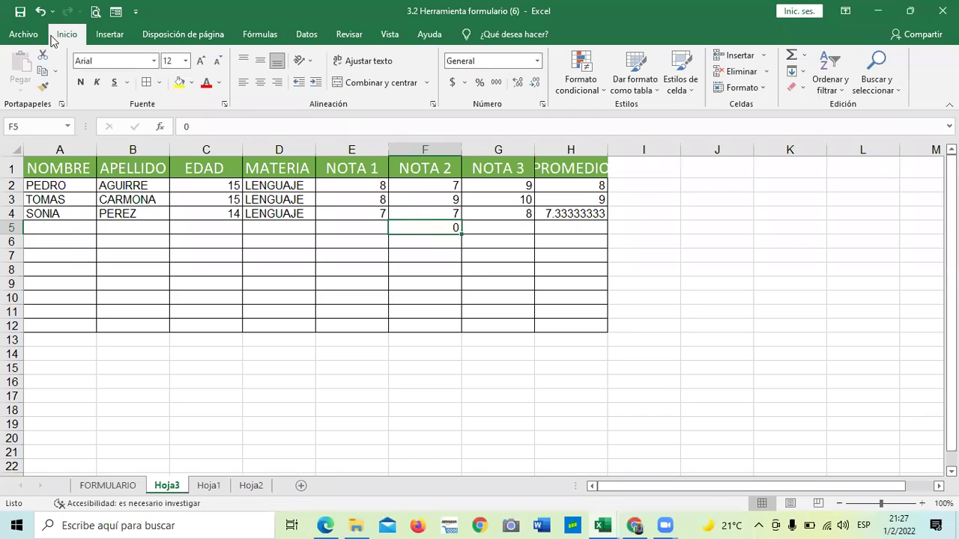
pyautogui.press('Delete')
pyautogui.click(115, 12)
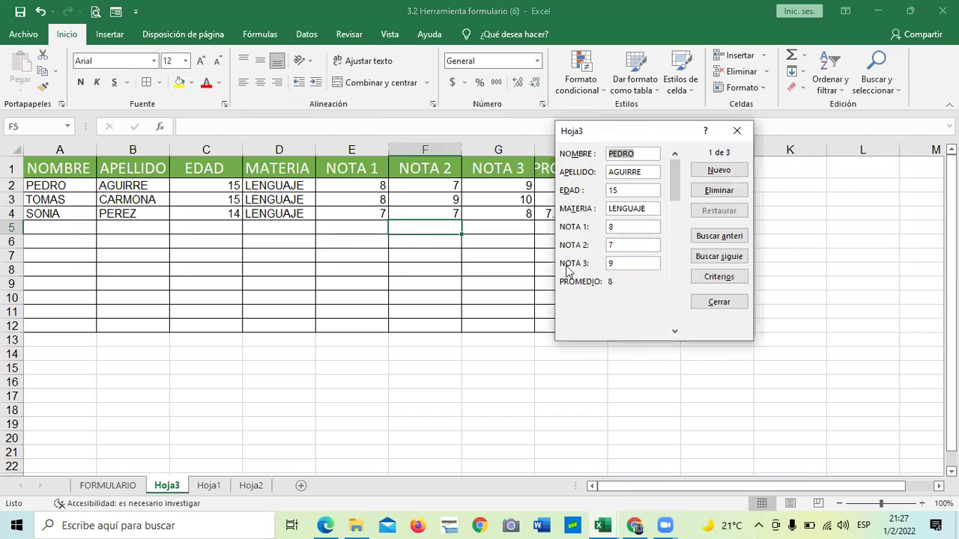
# Browse the first and second student records using the form's scrollbar.
pyautogui.moveTo(638, 132); pyautogui.dragTo(463, 77)
pyautogui.click(495, 178)
pyautogui.moveTo(500, 169); pyautogui.dragTo(501, 254)
pyautogui.click(501, 109)
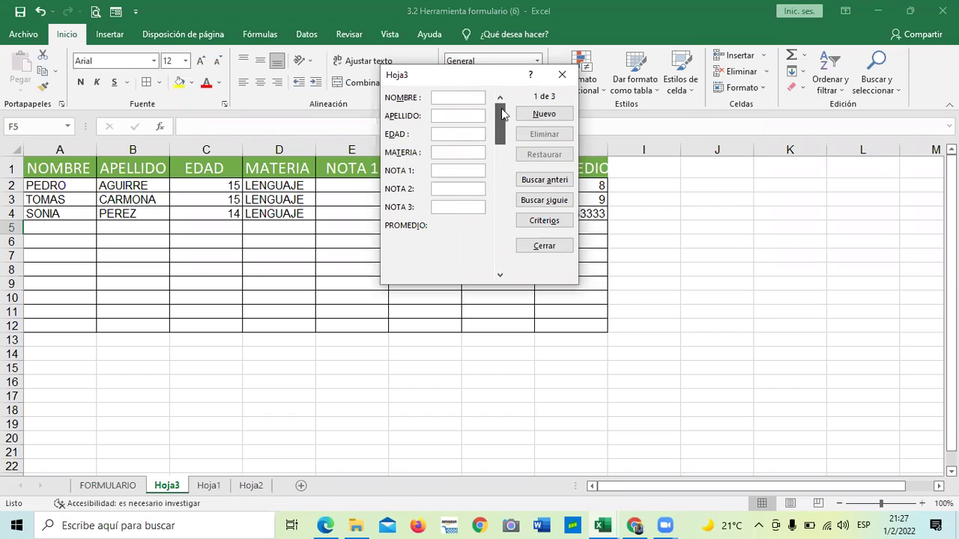
pyautogui.click(496, 239)
pyautogui.click(500, 247)
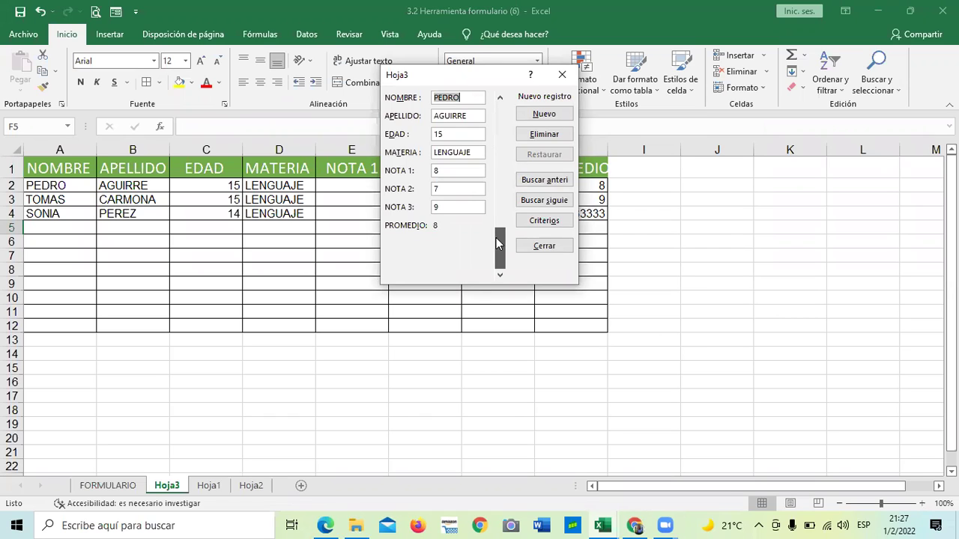
pyautogui.click(500, 180)
pyautogui.click(504, 153)
pyautogui.moveTo(506, 155); pyautogui.dragTo(506, 160)
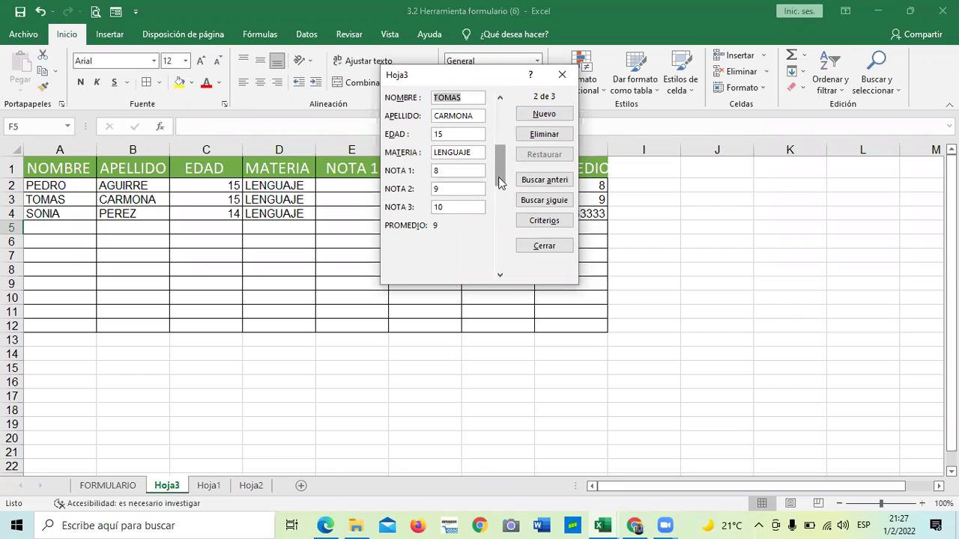
pyautogui.scroll(-1, 498, 139)
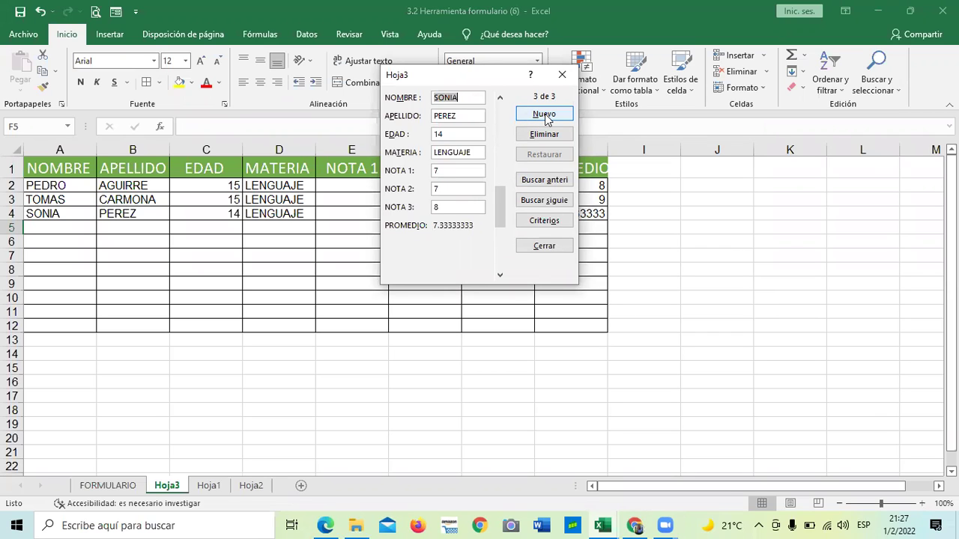
# Search back for the third student by name from a new record, then close the form.
pyautogui.click(544, 116)
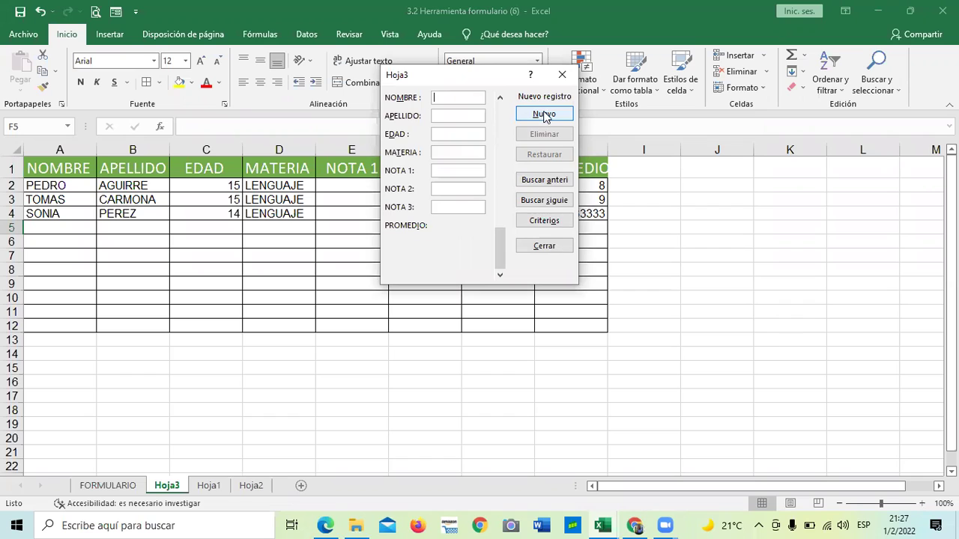
pyautogui.click(534, 200)
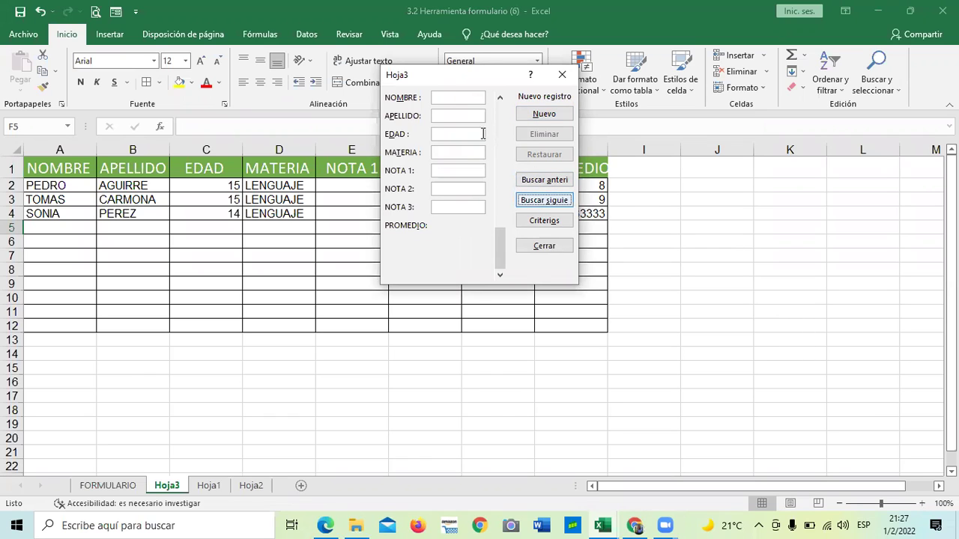
pyautogui.click(461, 95)
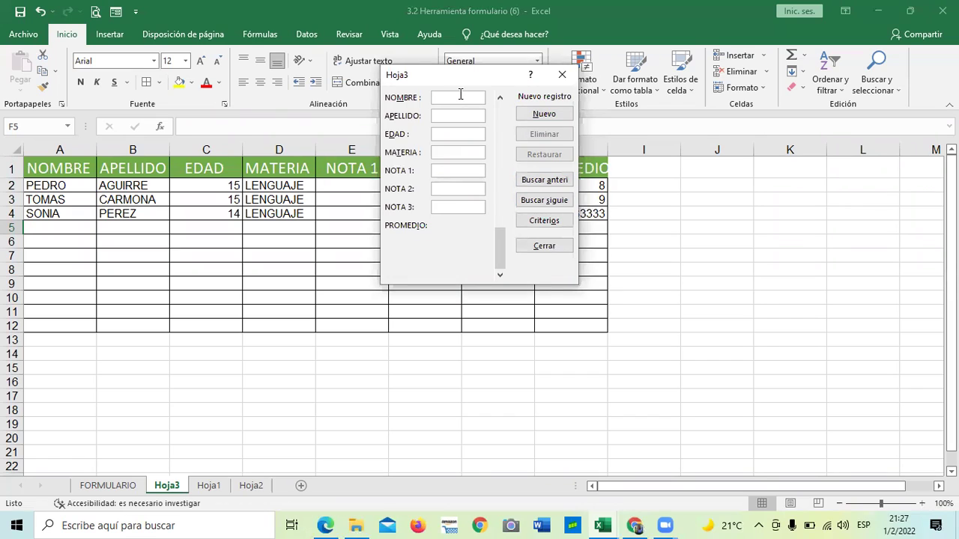
pyautogui.write('SONIA')
pyautogui.click(540, 183)
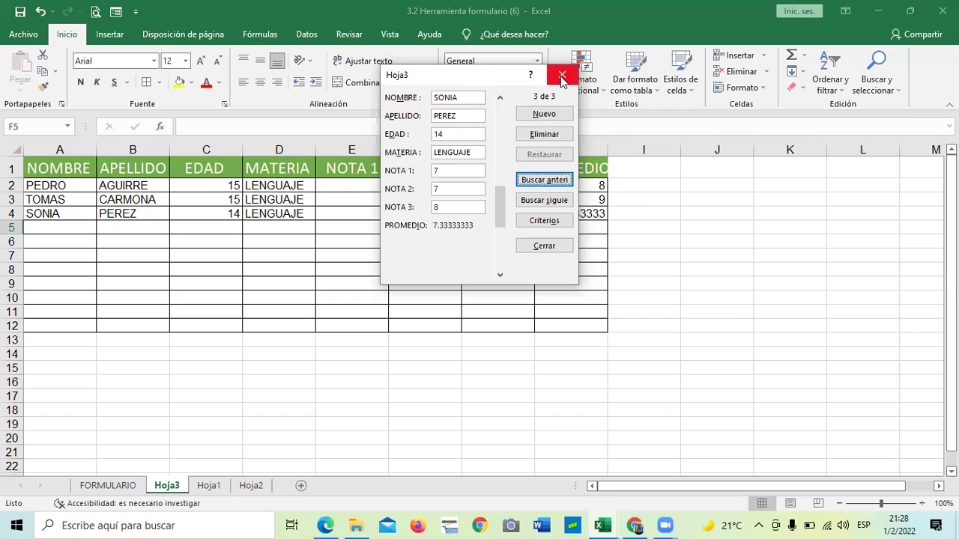
pyautogui.click(561, 77)
# Autofit column H to show 7.333333333 fully, then switch to the Ejercicio Excel Intermedio workbook.
pyautogui.click(658, 273)
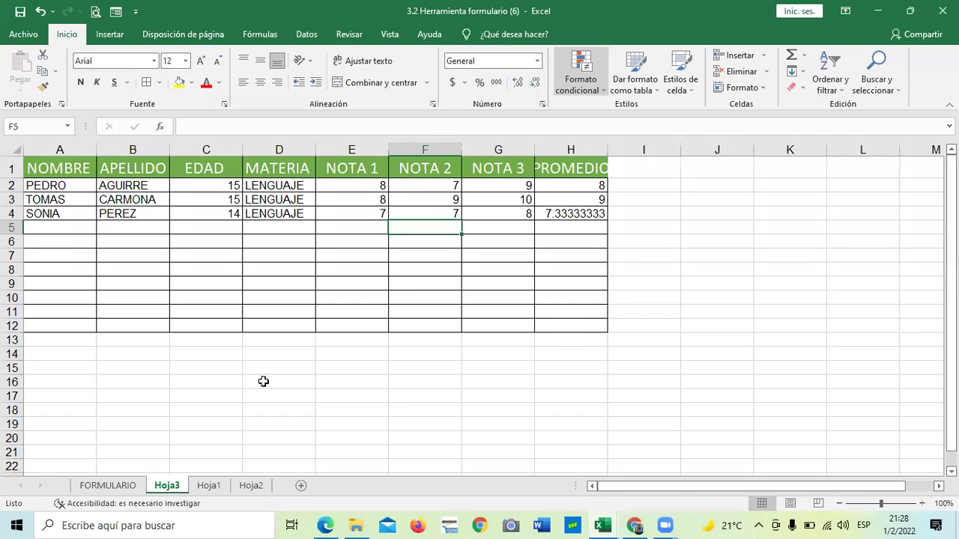
pyautogui.doubleClick(623, 148)
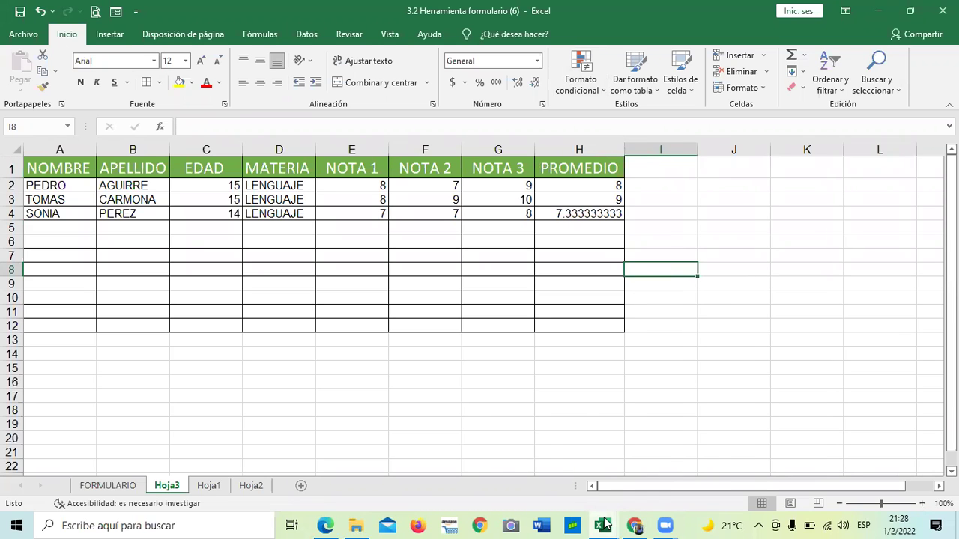
pyautogui.moveTo(606, 524)
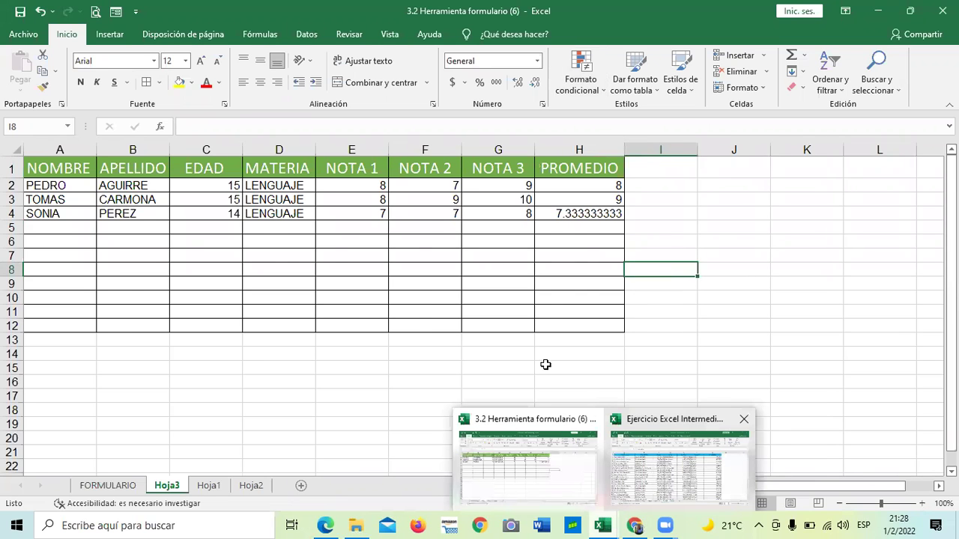
pyautogui.hotkey('alt', 'Tab')
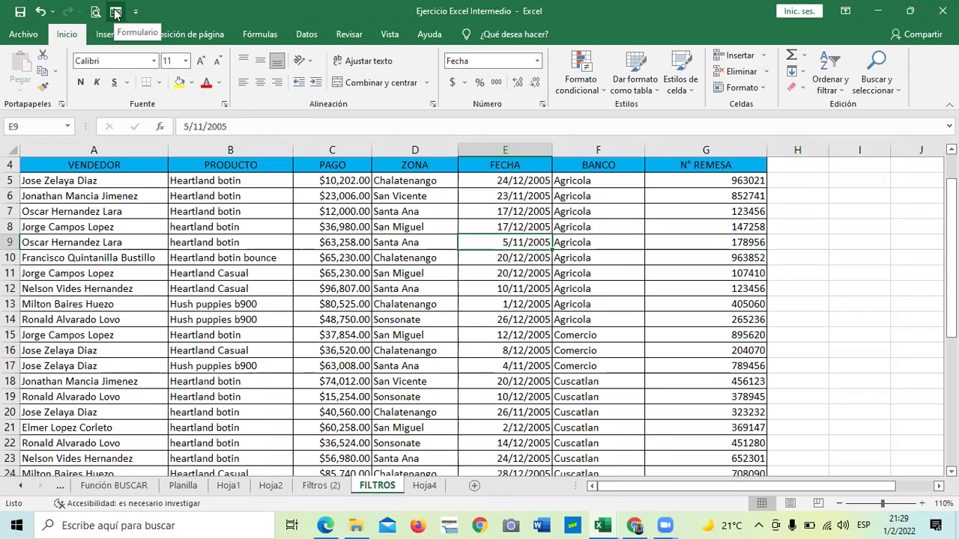
# Remove the Formulario command from the Quick Access Toolbar.
pyautogui.click(539, 349)
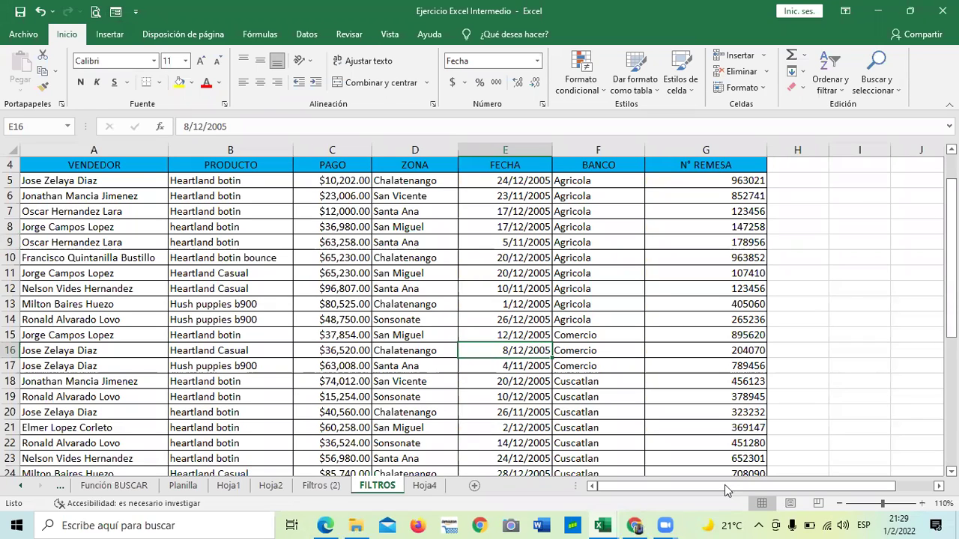
pyautogui.moveTo(608, 525)
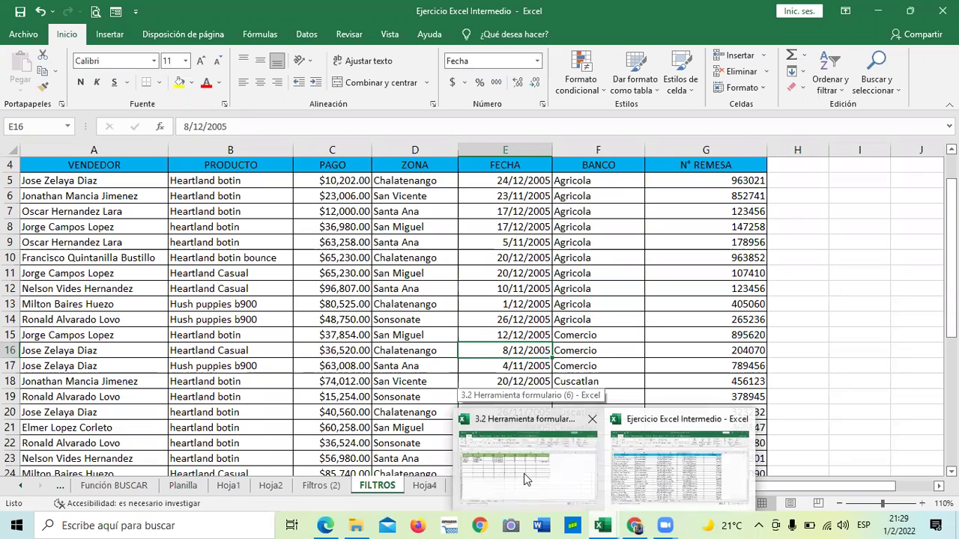
pyautogui.click(694, 304)
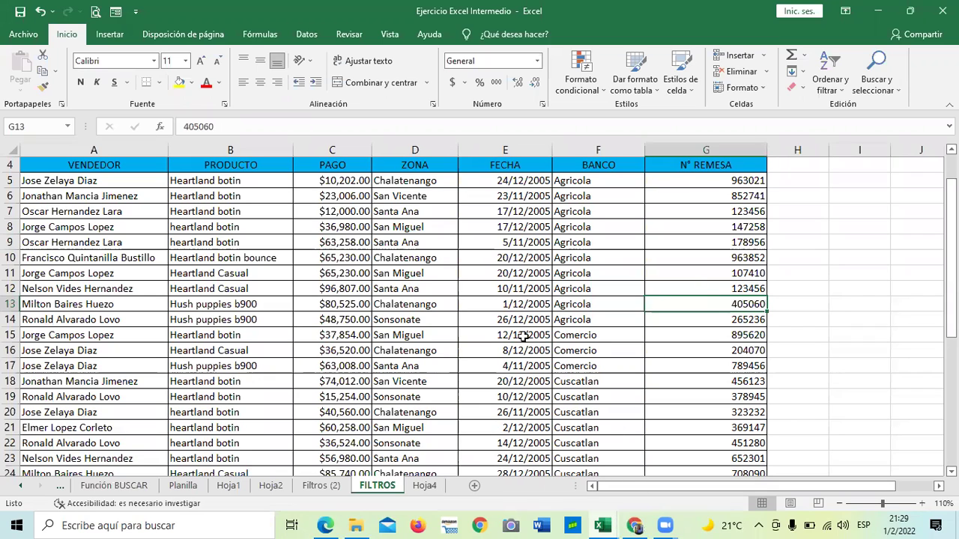
pyautogui.rightClick(117, 12)
pyautogui.click(391, 341)
# Bring the 3.2 Herramienta formulario workbook back to the front.
pyautogui.click(406, 337)
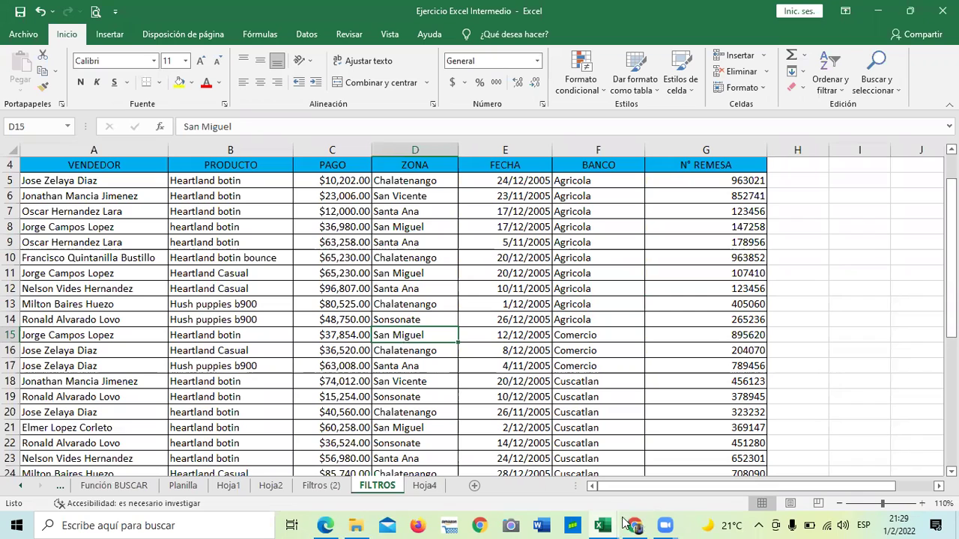
pyautogui.moveTo(599, 524)
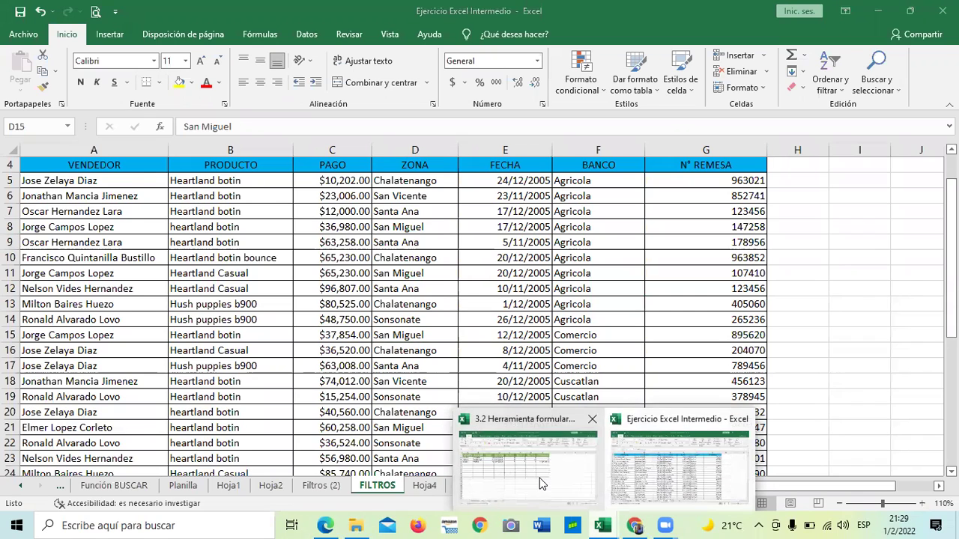
pyautogui.click(542, 480)
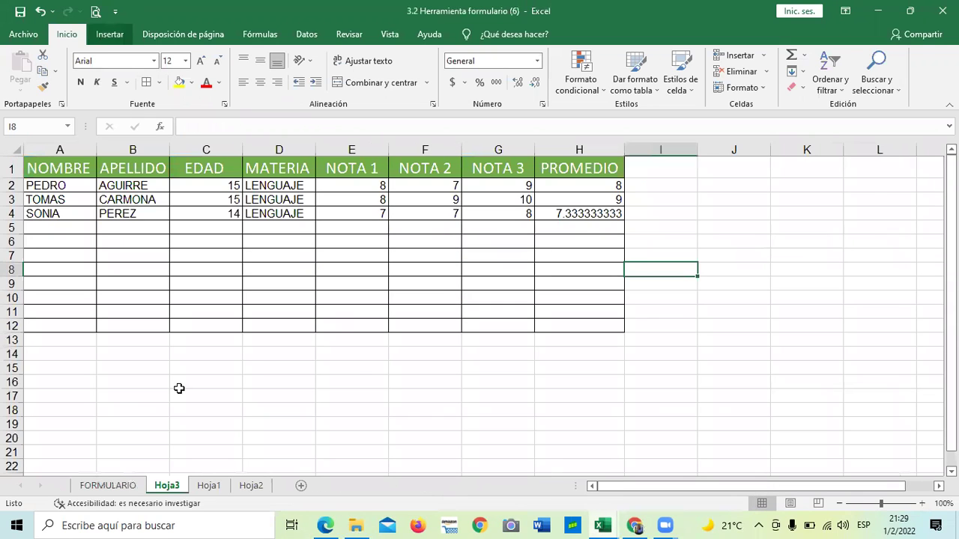
pyautogui.click(252, 392)
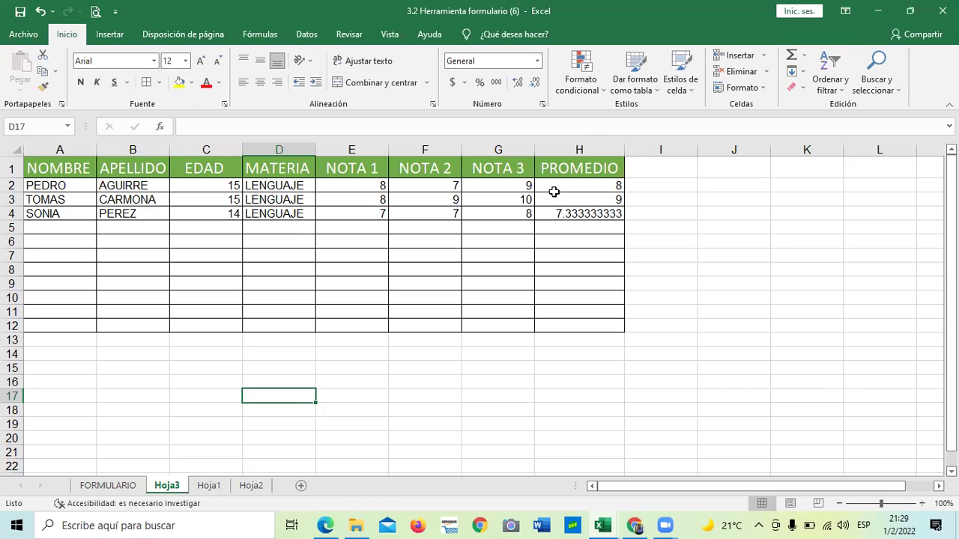
pyautogui.click(607, 410)
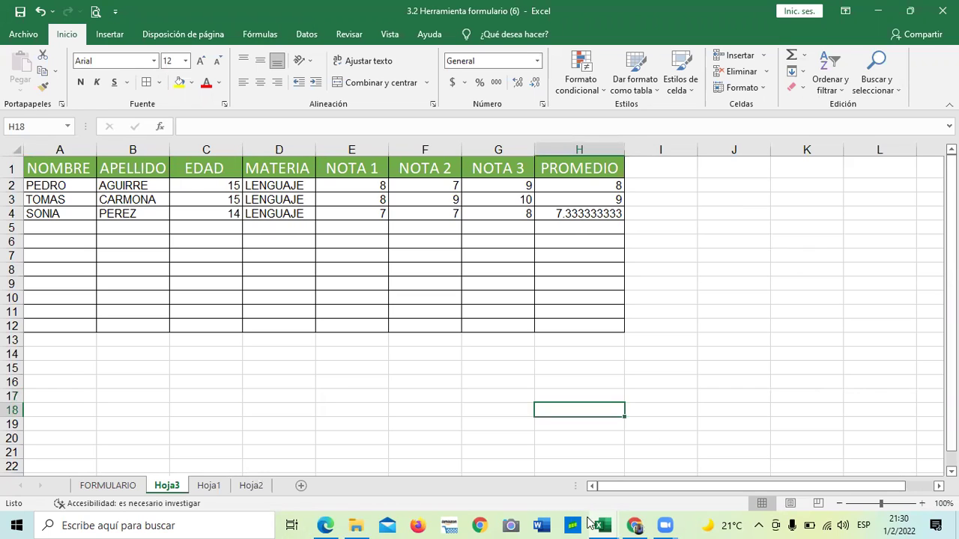
pyautogui.moveTo(607, 524)
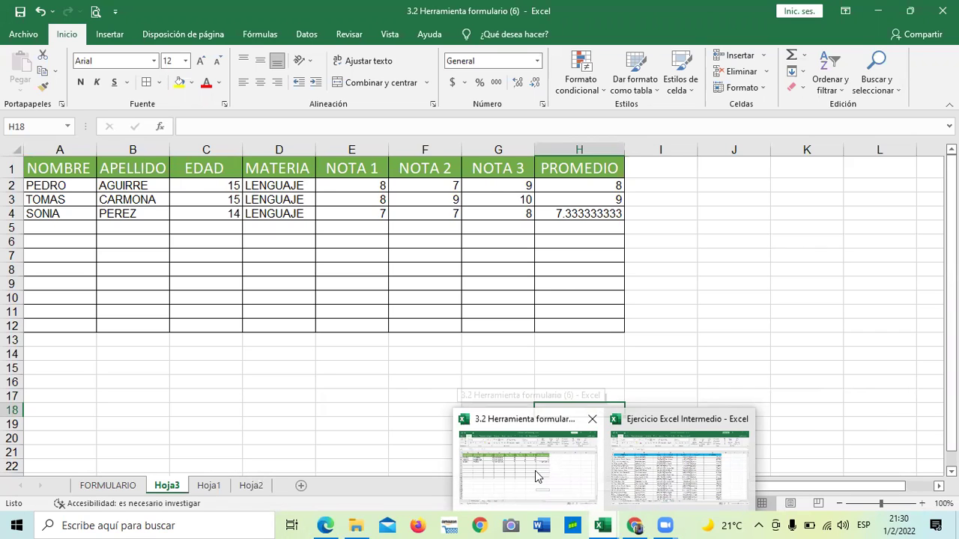
# In Ejercicio Excel Intermedio, add Formulario from 'Comandos que no están en la cinta' to the Quick Access Toolbar.
pyautogui.click(673, 460)
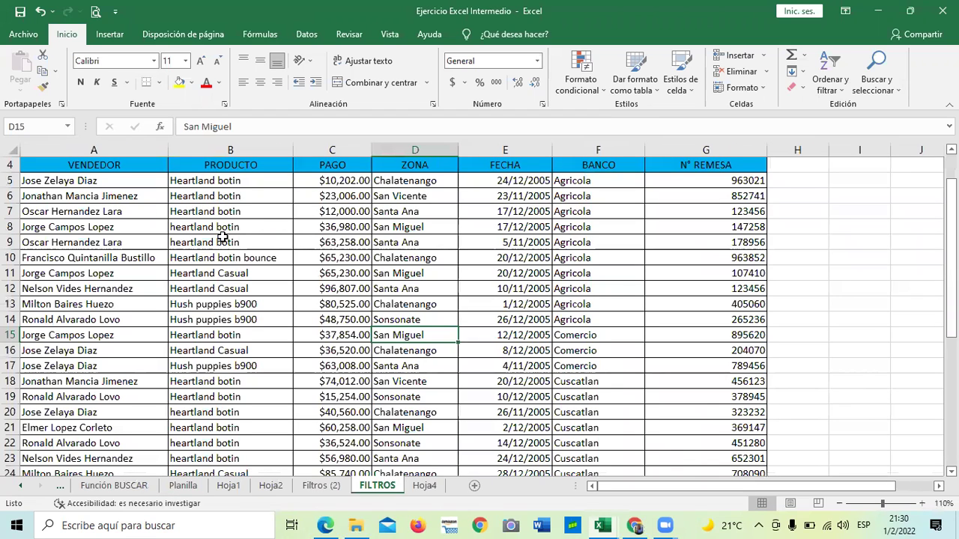
pyautogui.click(116, 10)
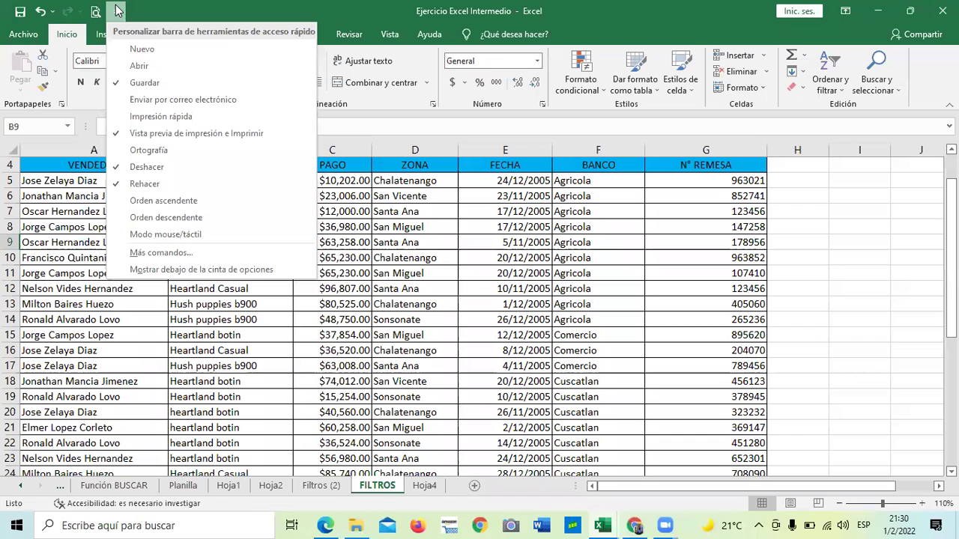
pyautogui.click(147, 254)
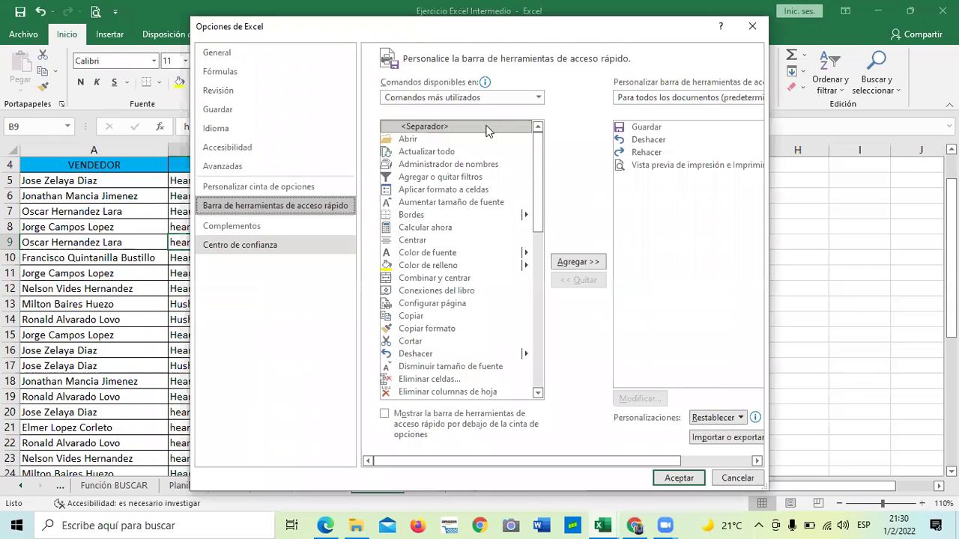
pyautogui.click(538, 97)
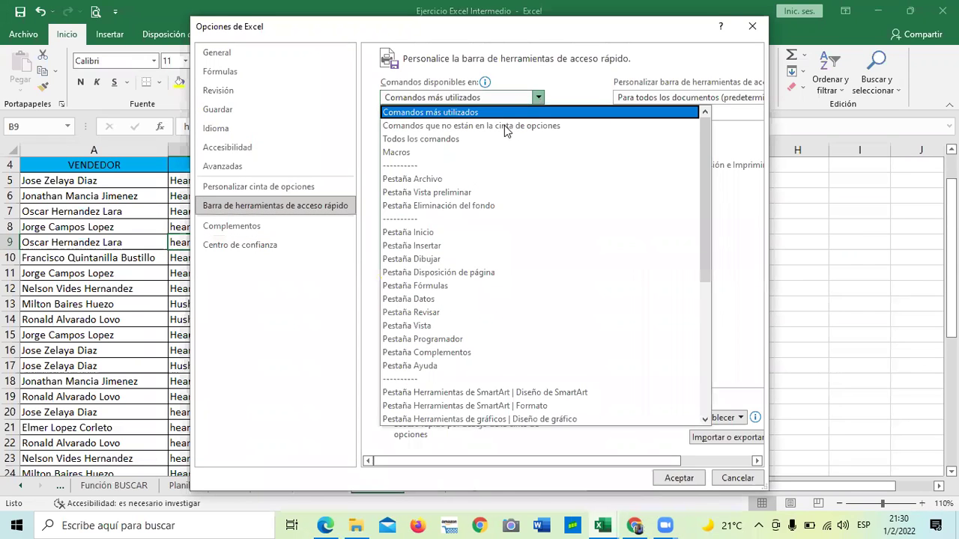
pyautogui.click(504, 125)
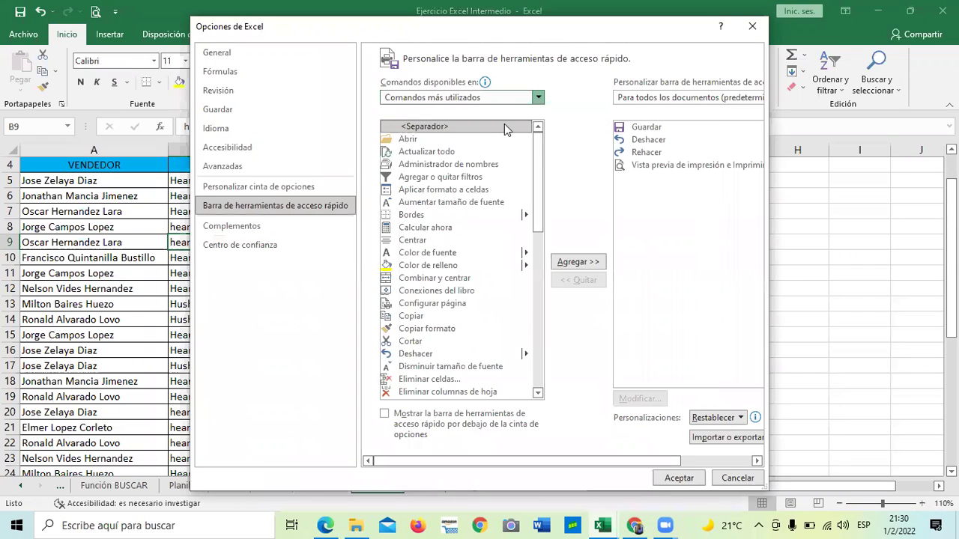
pyautogui.click(536, 173)
pyautogui.click(536, 229)
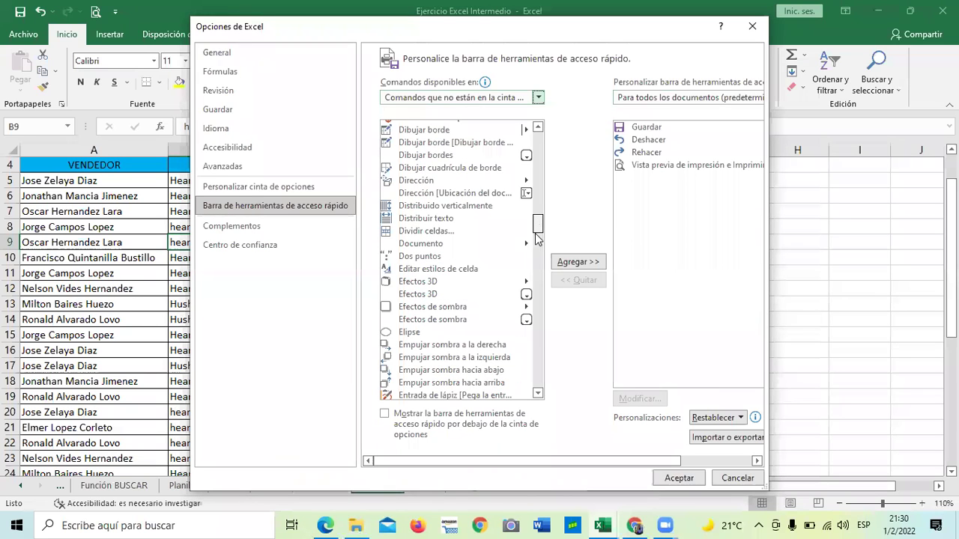
pyautogui.click(536, 276)
pyautogui.moveTo(536, 276)
pyautogui.mouseDown()
pyautogui.moveTo(538, 234)
pyautogui.moveTo(536, 261)
pyautogui.mouseUp()
pyautogui.click(579, 262)
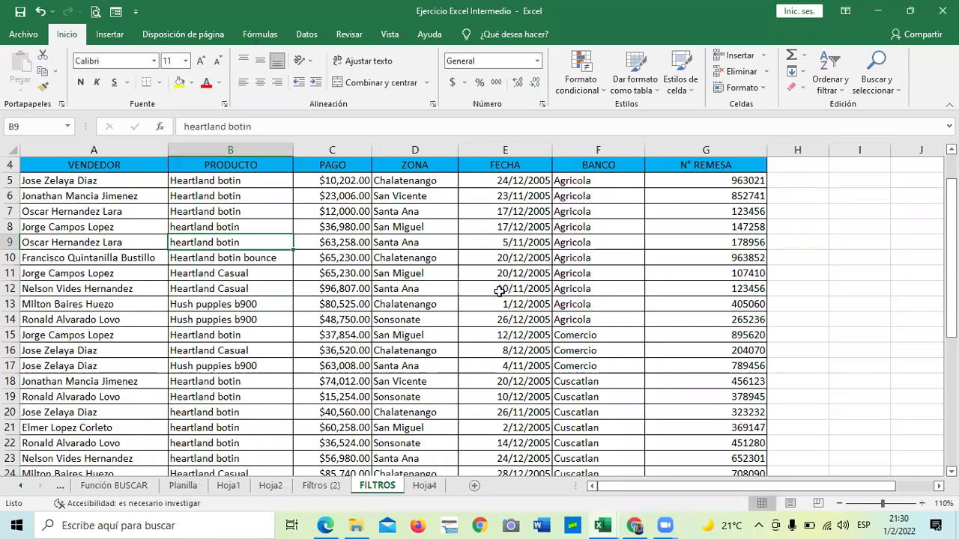
pyautogui.click(206, 307)
pyautogui.moveTo(152, 164); pyautogui.dragTo(722, 160)
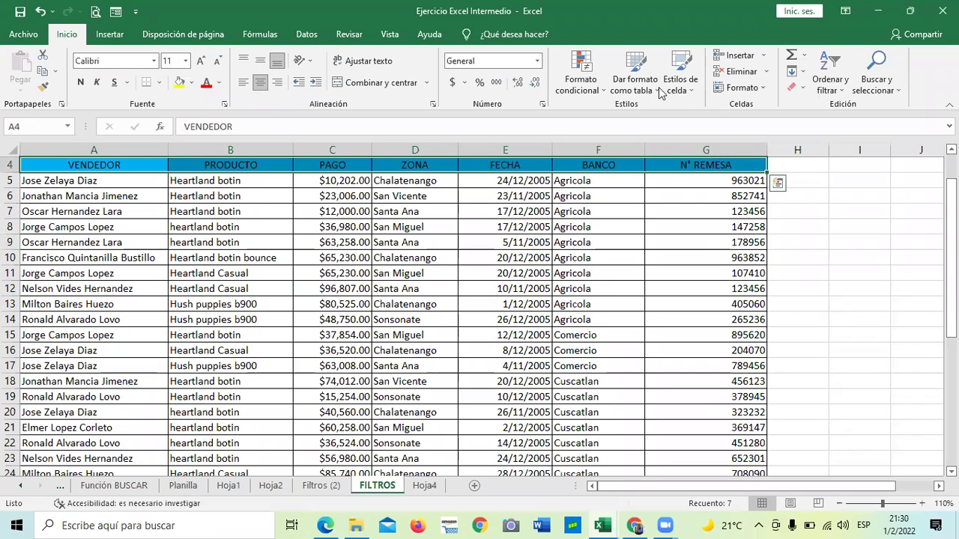
# Open and close the data form, then select the FILTROS sales table A4:G36.
pyautogui.click(115, 11)
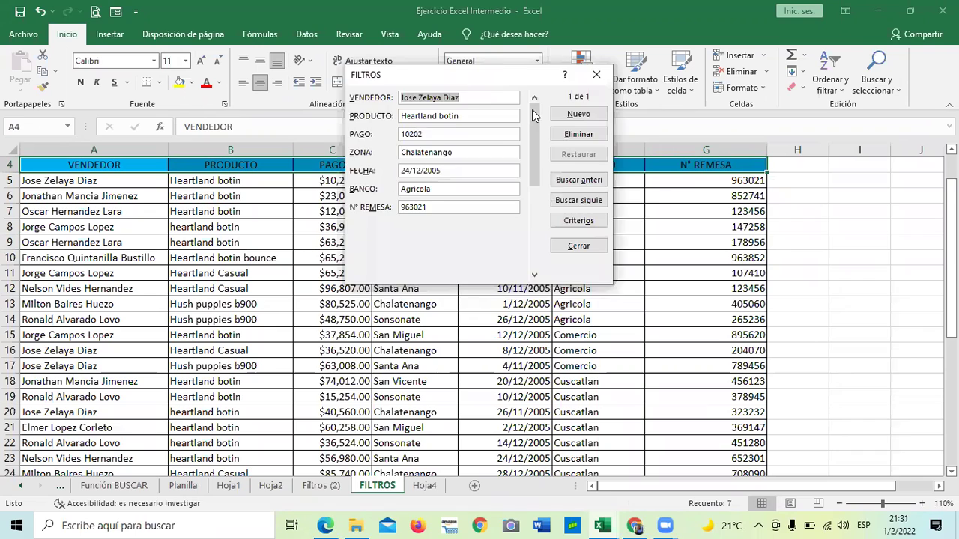
pyautogui.moveTo(564, 157)
pyautogui.mouseDown()
pyautogui.moveTo(566, 231)
pyautogui.moveTo(558, 140)
pyautogui.mouseUp()
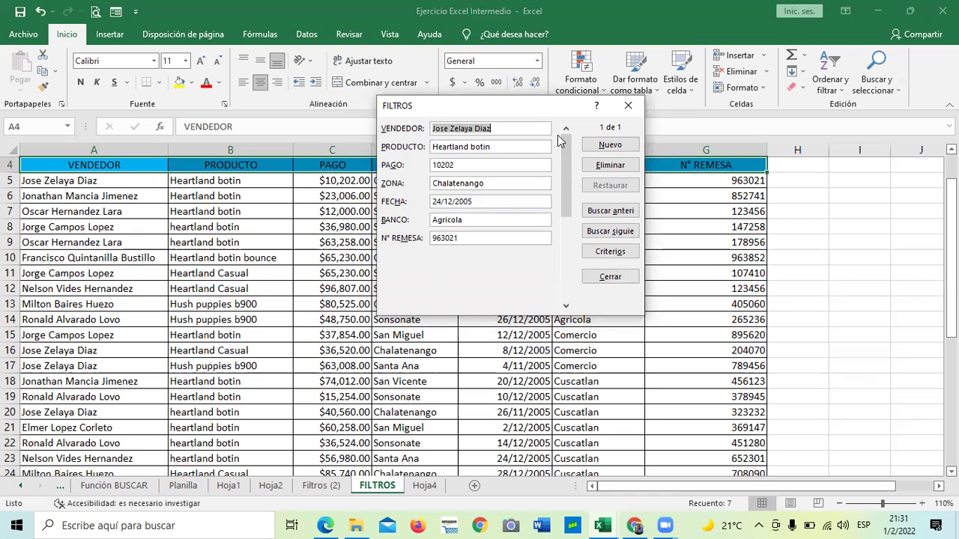
pyautogui.click(628, 106)
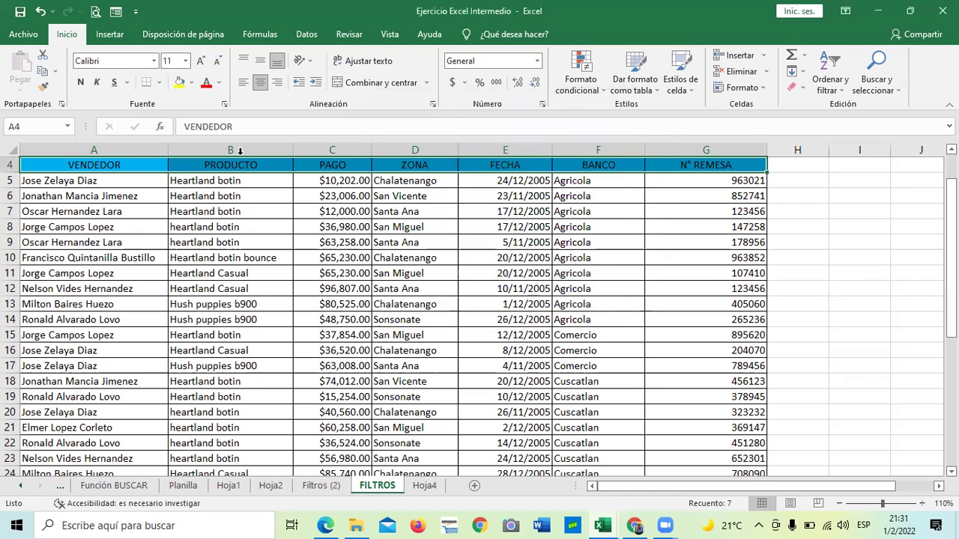
pyautogui.click(505, 334)
pyautogui.moveTo(93, 163); pyautogui.dragTo(713, 399)
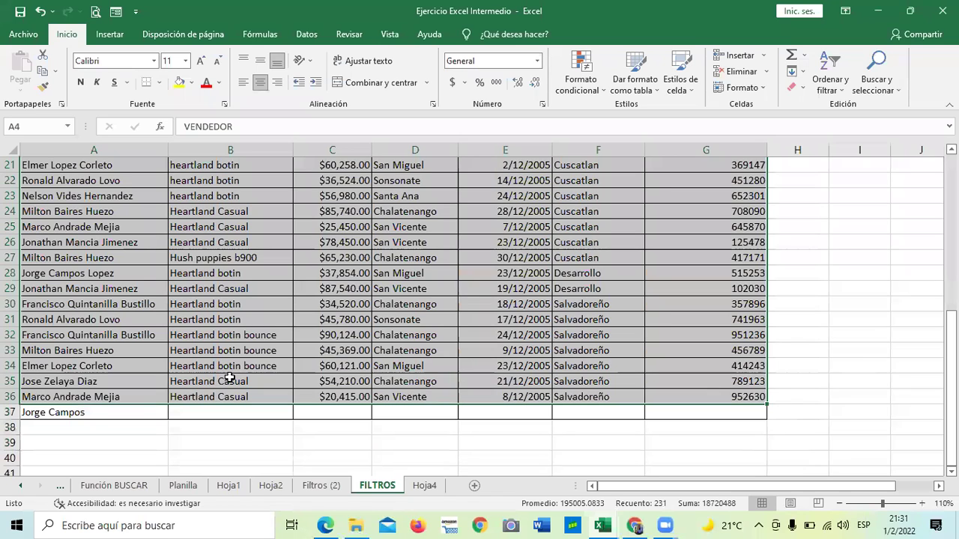
# Reselect the full A4:G36 sales table and reopen its data form at record 1 of 32.
pyautogui.click(115, 12)
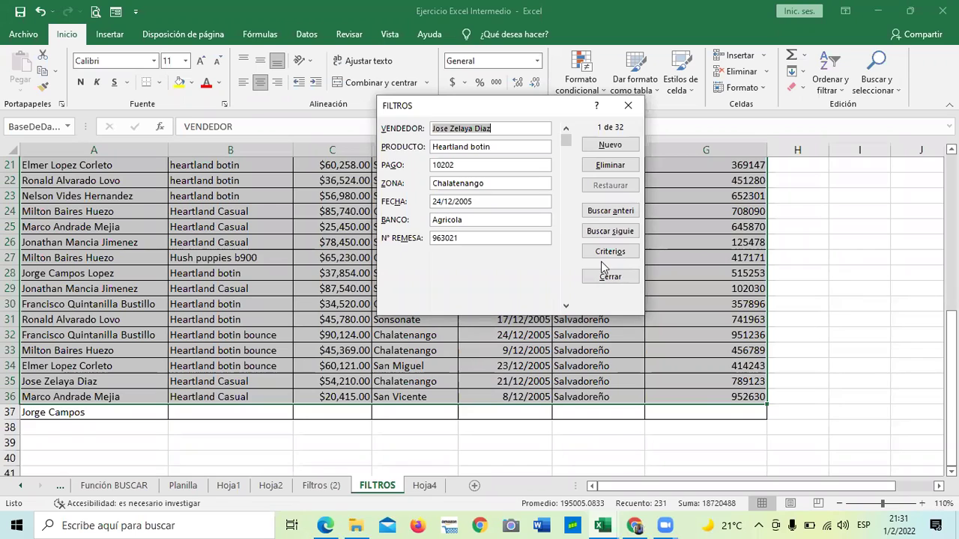
pyautogui.click(628, 106)
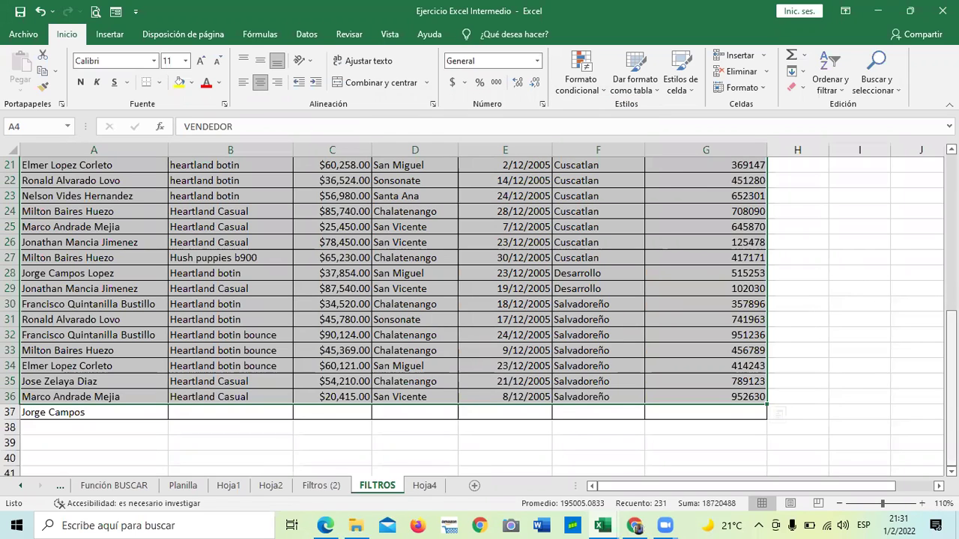
pyautogui.scroll(7, 779, 412)
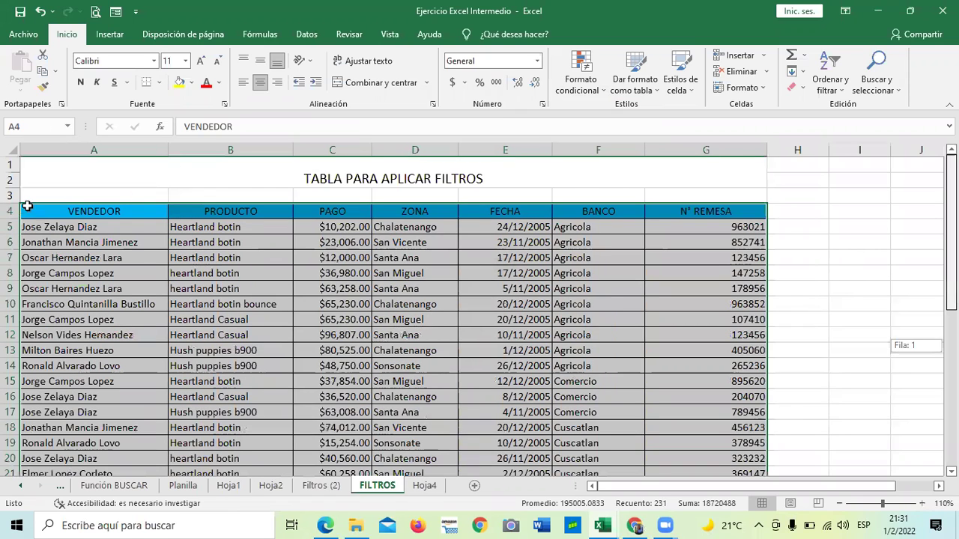
pyautogui.click(75, 304)
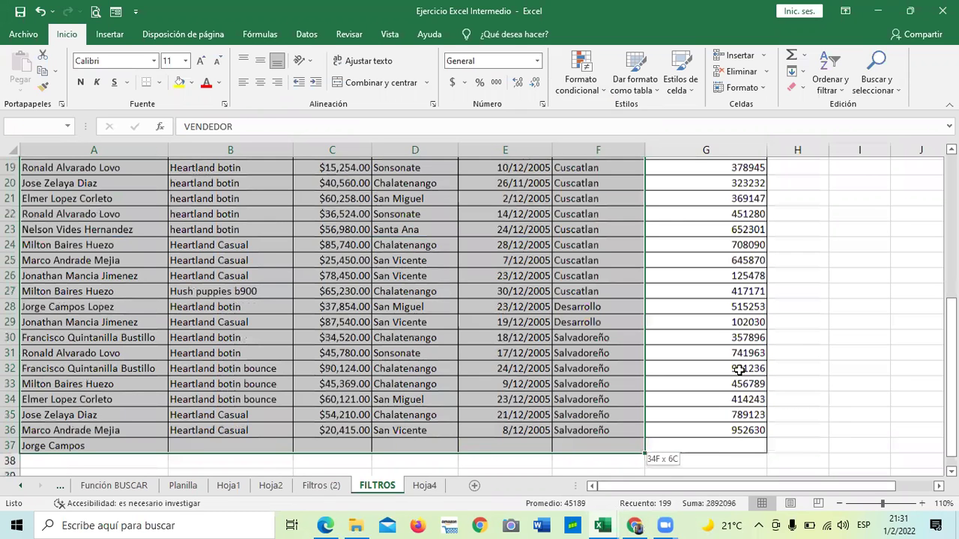
pyautogui.moveTo(739, 395); pyautogui.dragTo(738, 396)
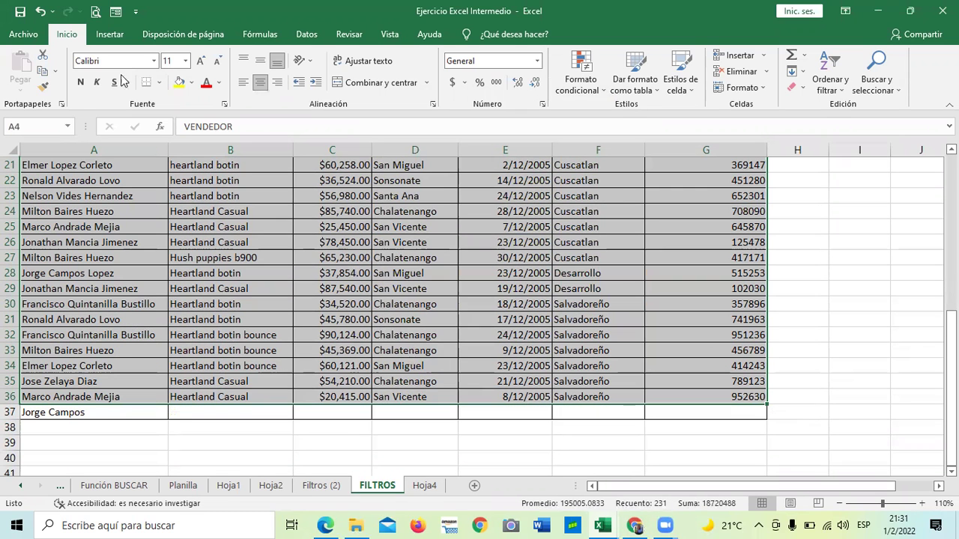
pyautogui.click(116, 13)
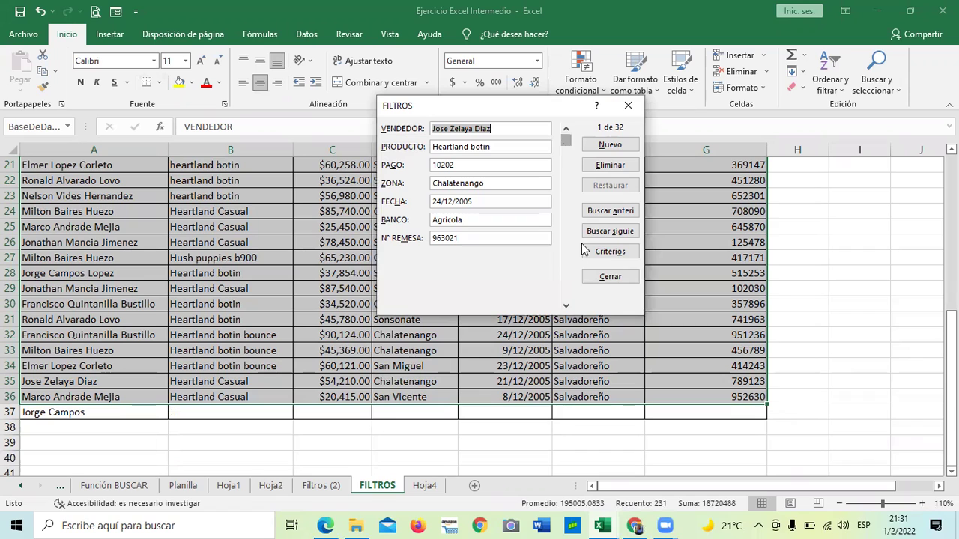
# Page forward through the FILTROS records to the blank entry past record 32.
pyautogui.click(566, 308)
pyautogui.click(566, 308)
pyautogui.click(567, 307)
pyautogui.click(567, 308)
pyautogui.click(566, 308)
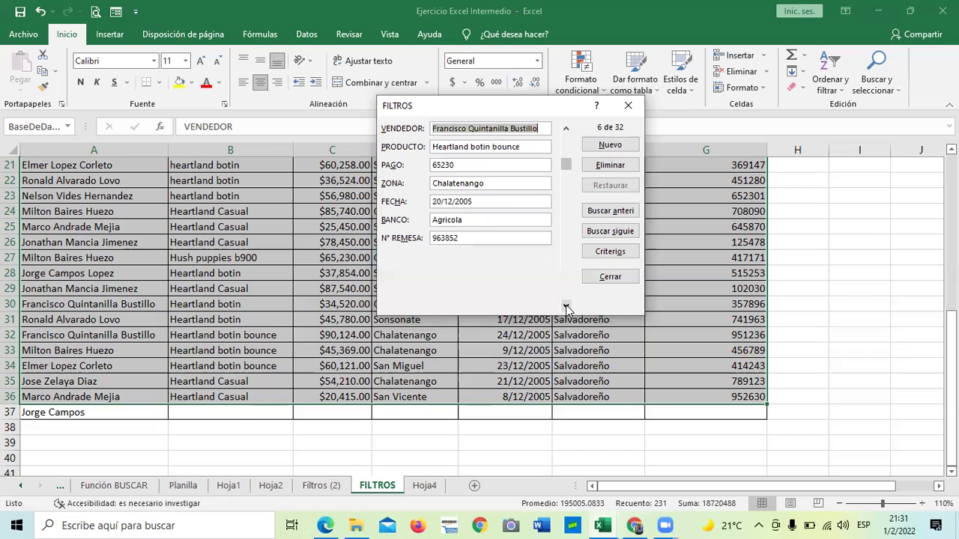
pyautogui.click(566, 308)
pyautogui.click(566, 308)
pyautogui.click(567, 308)
pyautogui.click(567, 308)
pyautogui.click(566, 308)
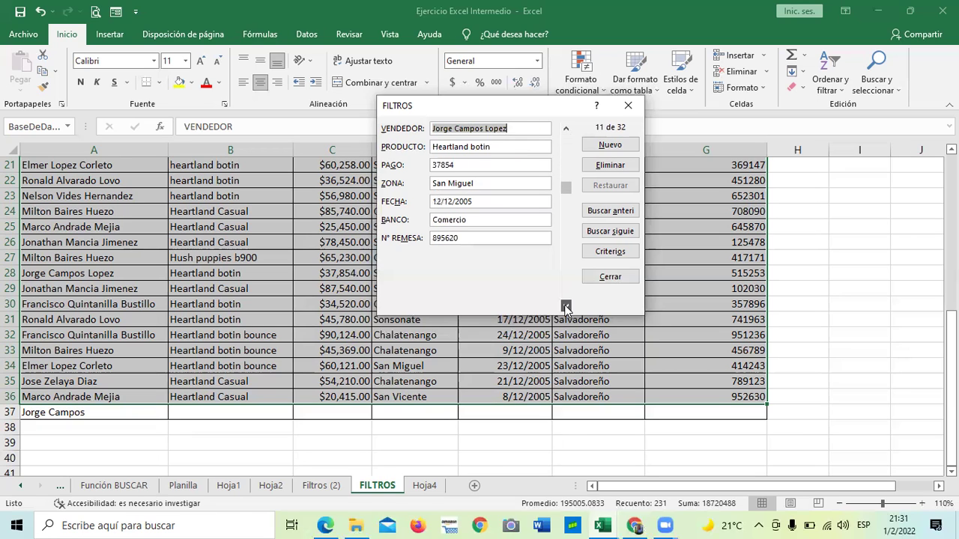
pyautogui.click(566, 308)
pyautogui.click(566, 308)
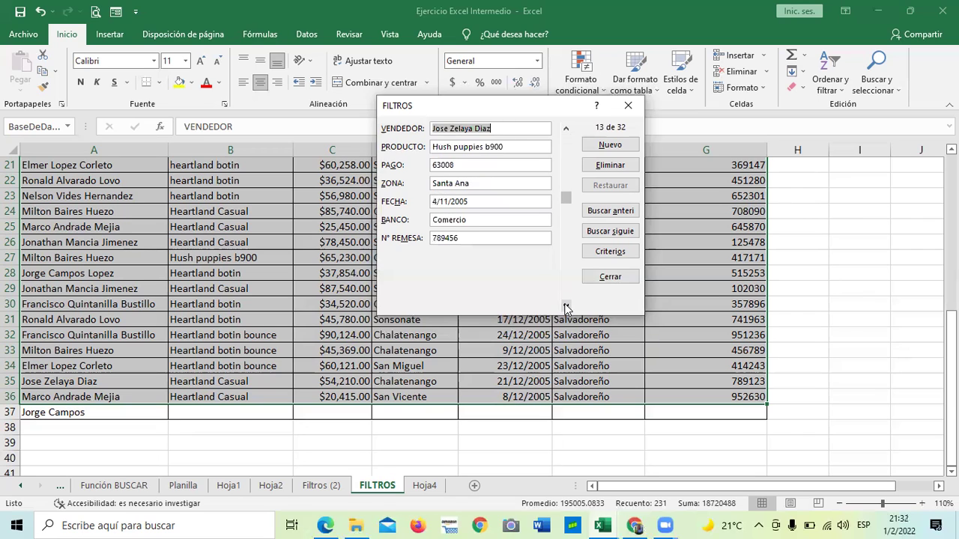
pyautogui.click(566, 307)
pyautogui.click(566, 308)
pyautogui.click(566, 308)
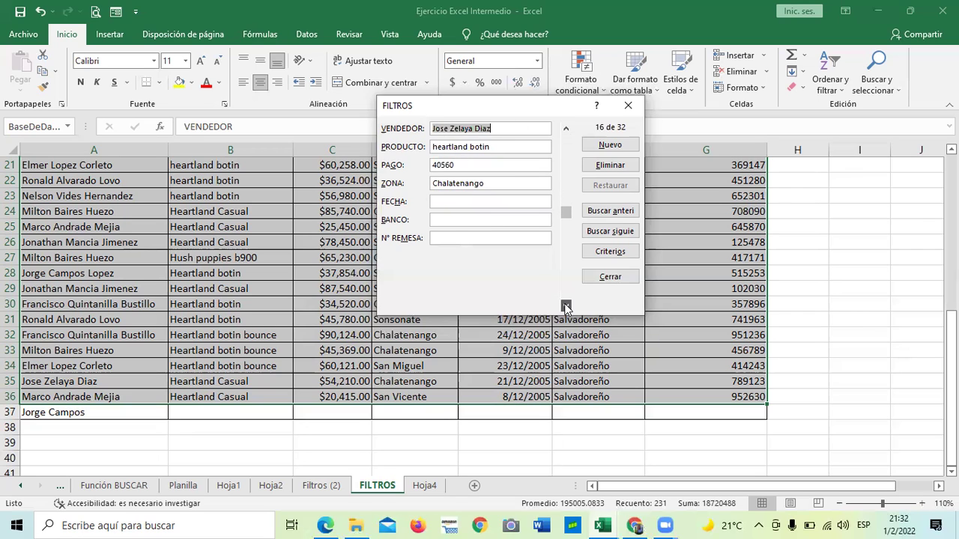
pyautogui.click(566, 307)
pyautogui.click(566, 308)
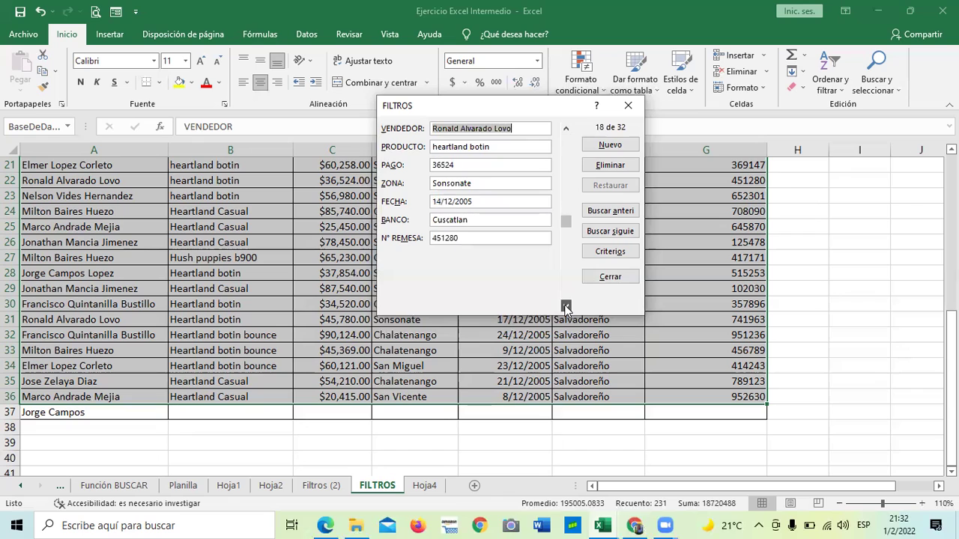
pyautogui.click(567, 308)
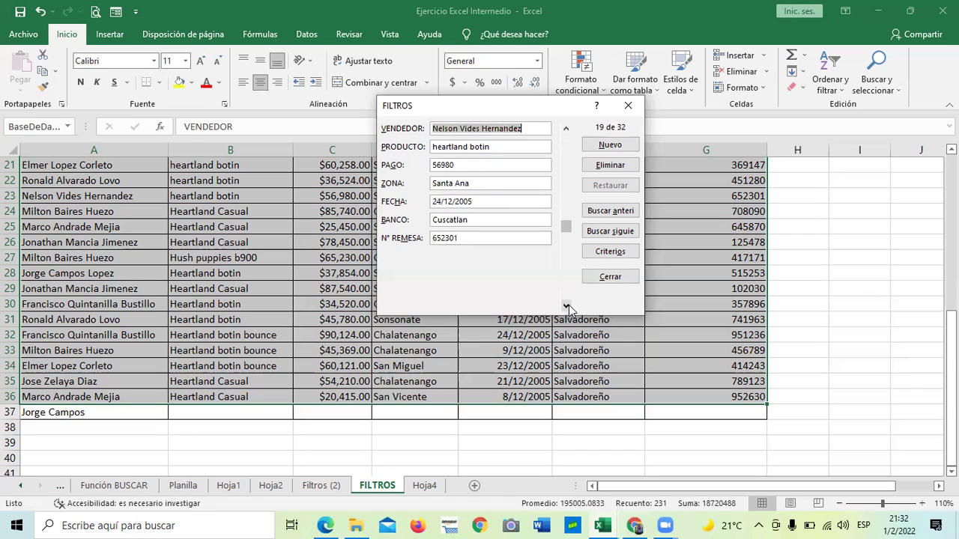
pyautogui.click(566, 307)
pyautogui.click(567, 307)
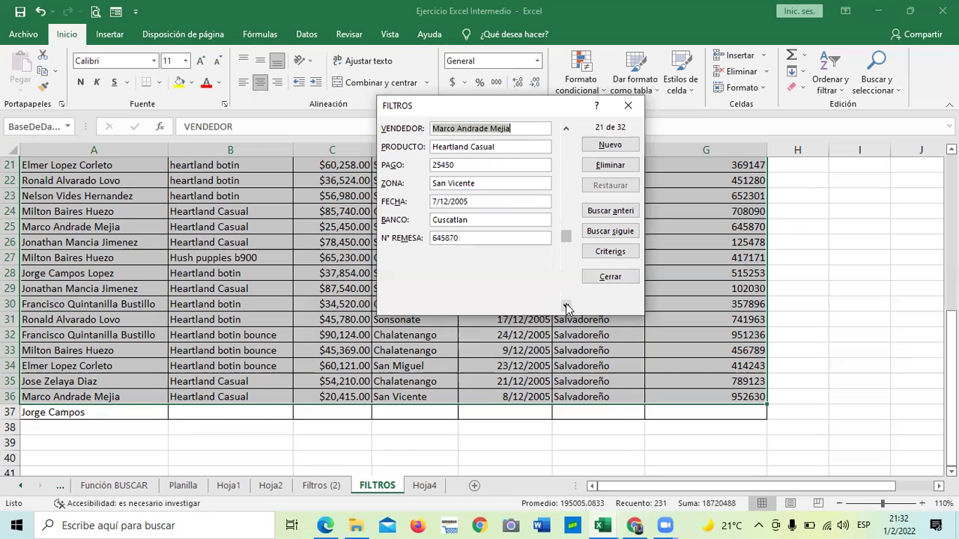
pyautogui.click(566, 307)
pyautogui.click(566, 307)
pyautogui.click(566, 307)
pyautogui.click(566, 307)
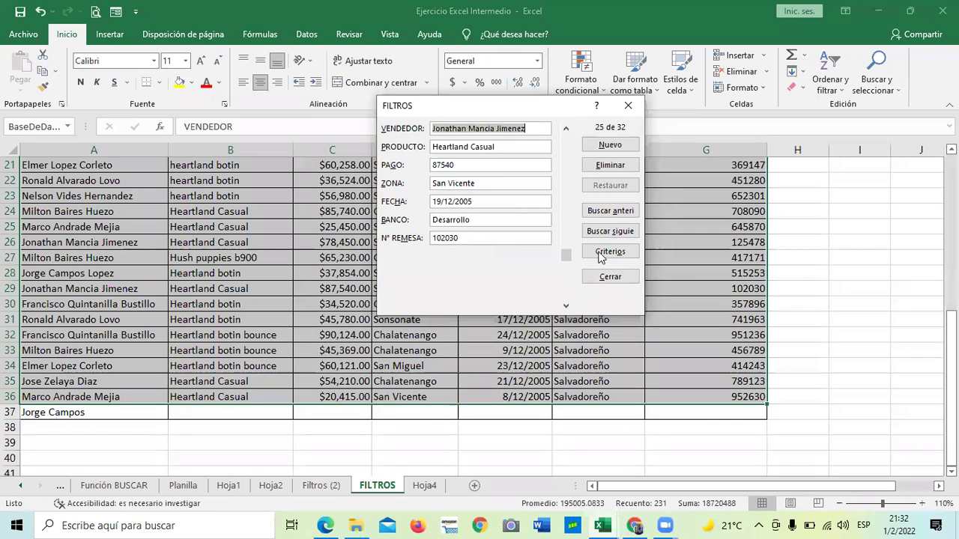
pyautogui.click(566, 306)
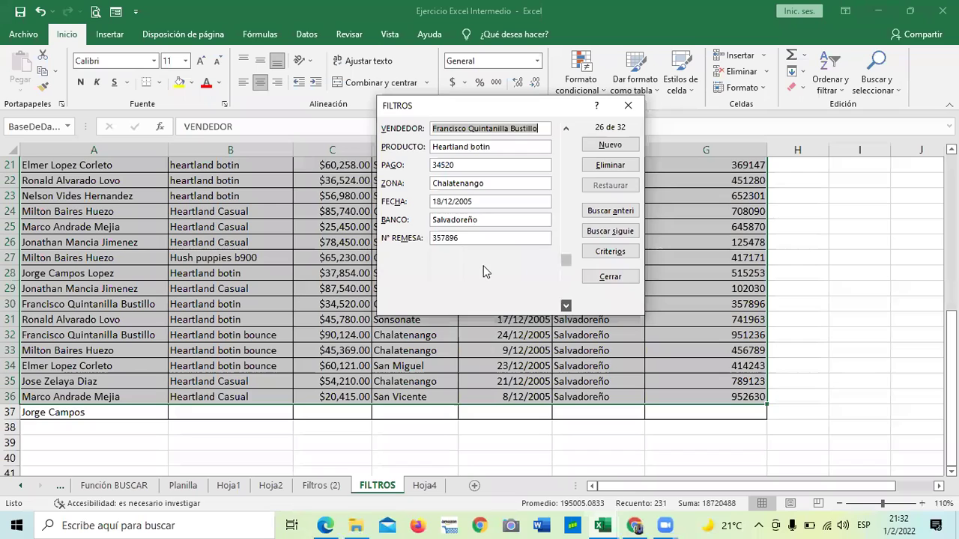
pyautogui.press('Down')
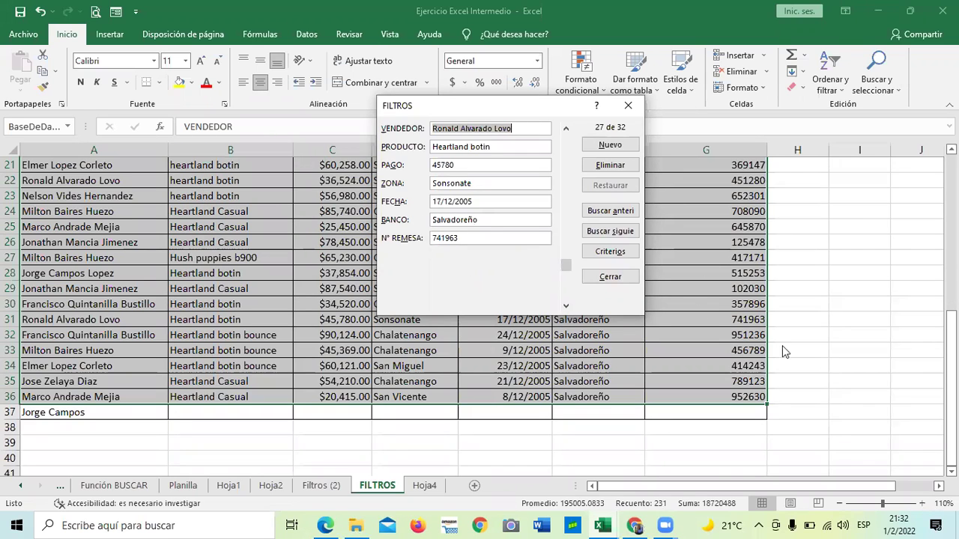
pyautogui.click(566, 306)
pyautogui.click(566, 306)
pyautogui.click(566, 307)
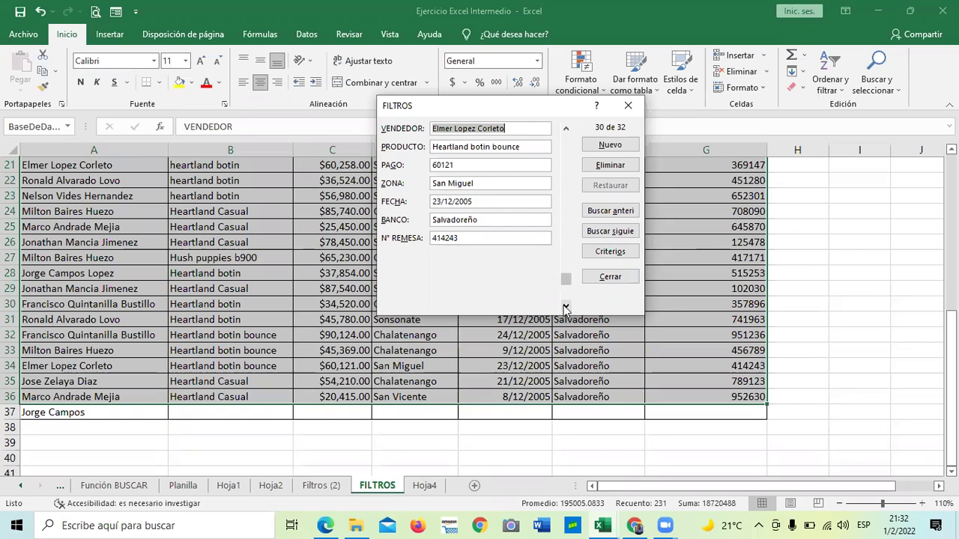
pyautogui.click(566, 307)
pyautogui.click(566, 306)
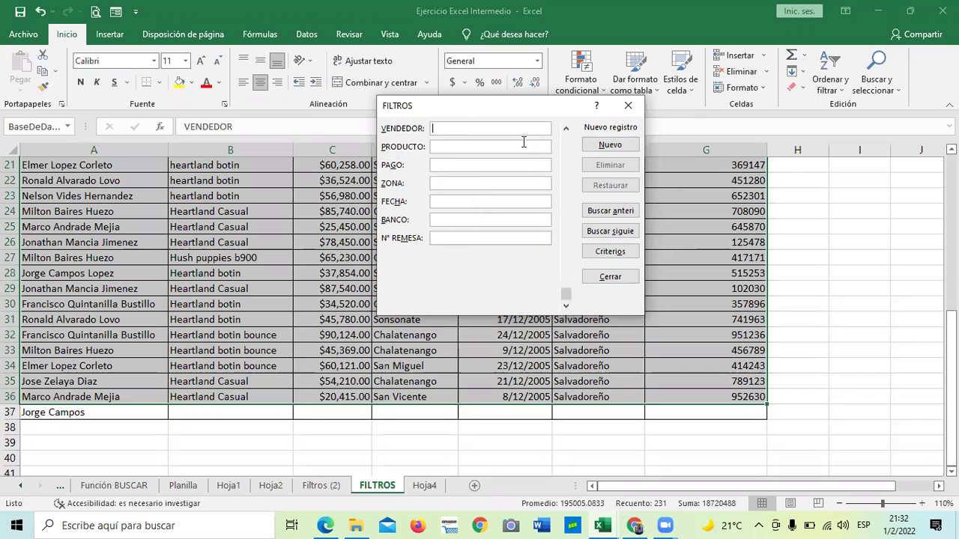
# Step back to record 29 of 32 and close the data form.
pyautogui.click(565, 130)
pyautogui.click(565, 130)
pyautogui.click(565, 130)
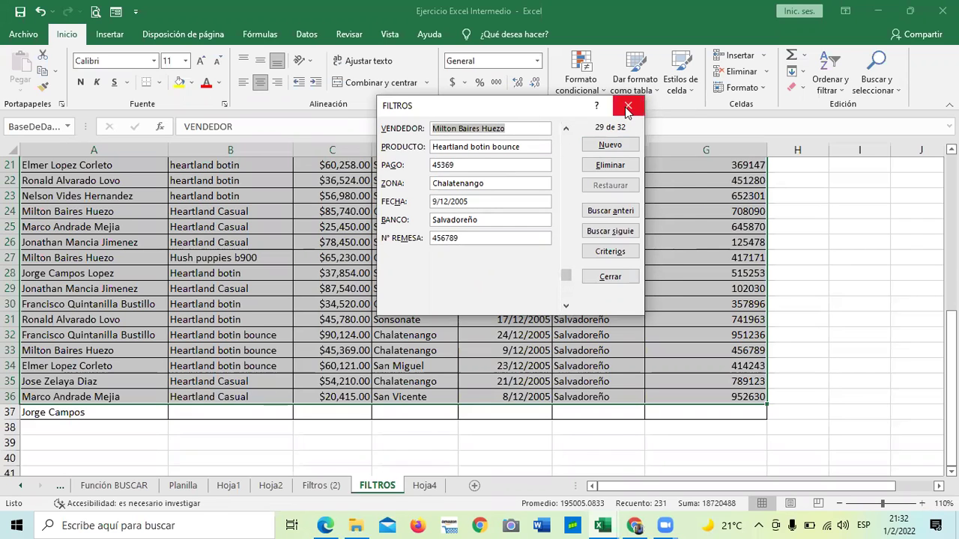
pyautogui.click(628, 107)
pyautogui.click(888, 259)
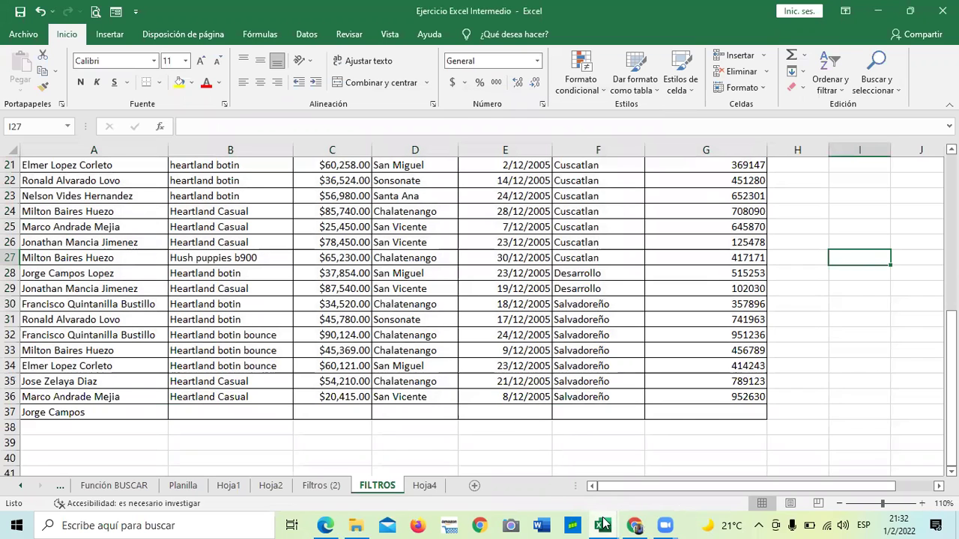
# In 3.2 Herramienta formulario, open the grade table's data form on a blank new record.
pyautogui.moveTo(603, 523)
pyautogui.click(549, 474)
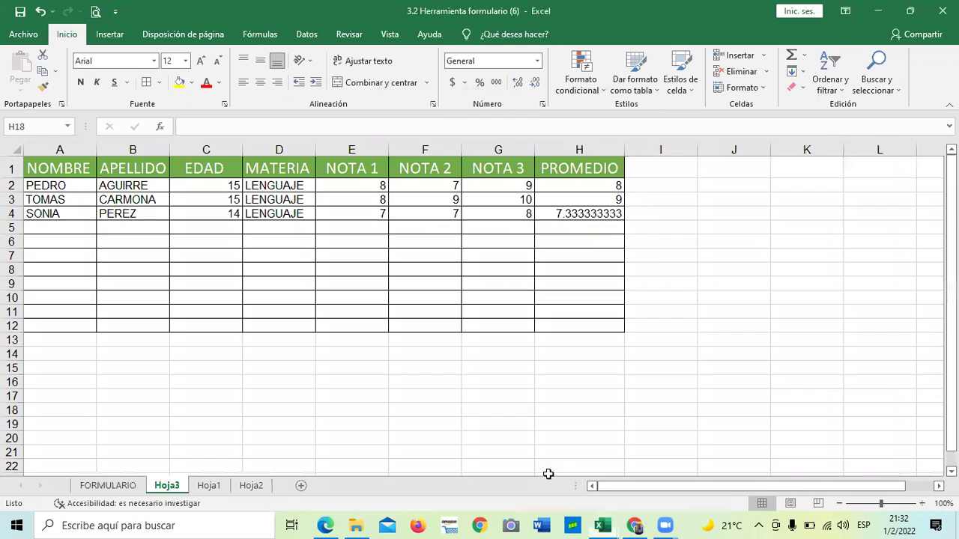
pyautogui.click(498, 296)
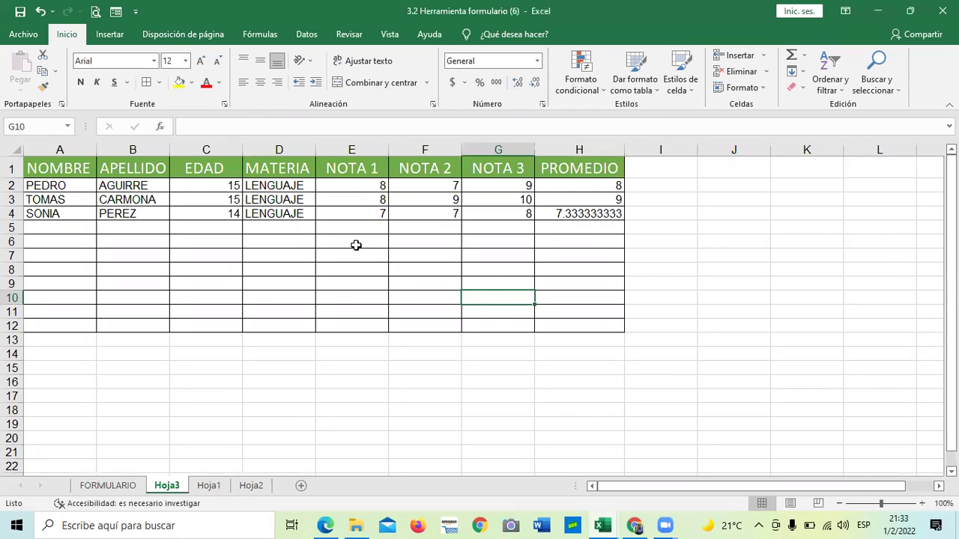
pyautogui.click(300, 228)
pyautogui.click(115, 13)
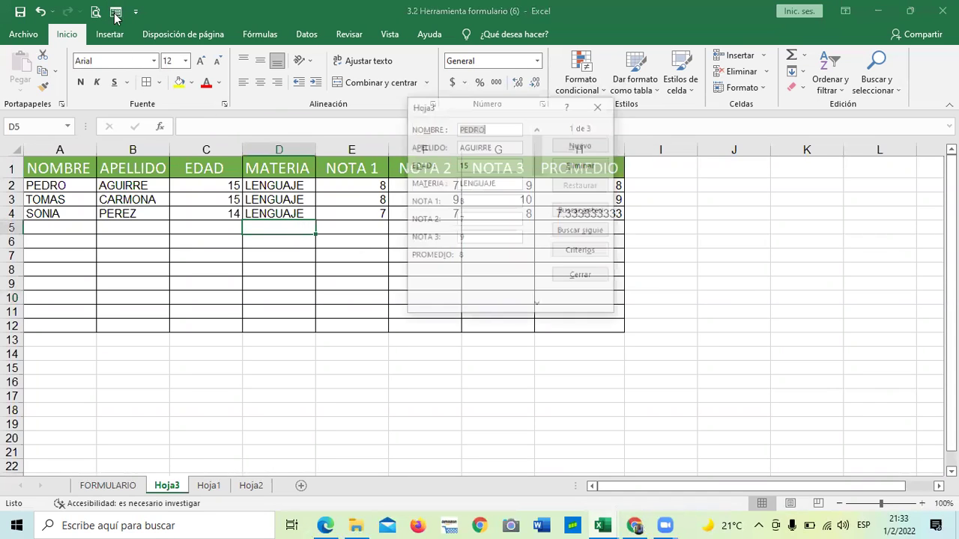
pyautogui.click(657, 204)
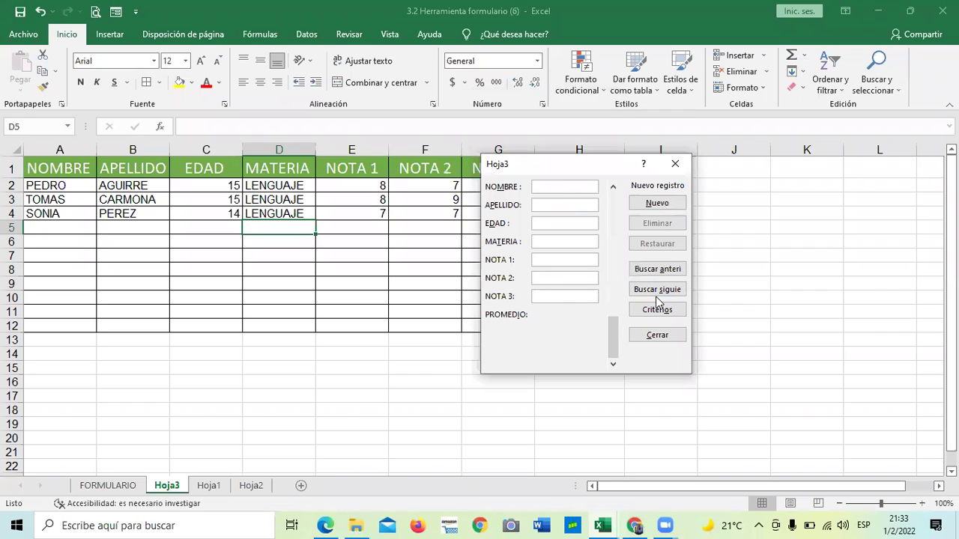
# Add a student aged 16, LENGUAJE, grades 8, 8, 8, then close the form.
pyautogui.write('A')
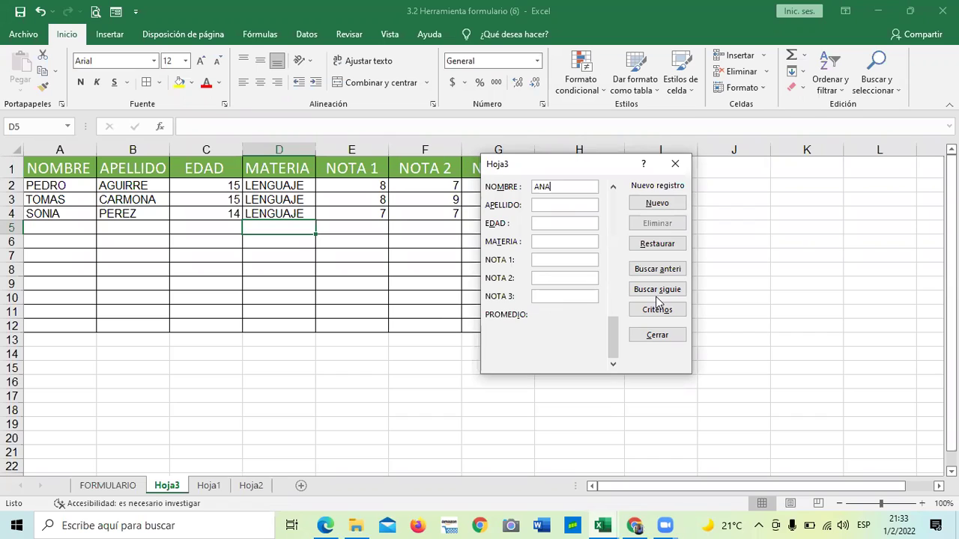
pyautogui.write('BCRUZ')
pyautogui.write('8')
pyautogui.press('Tab')
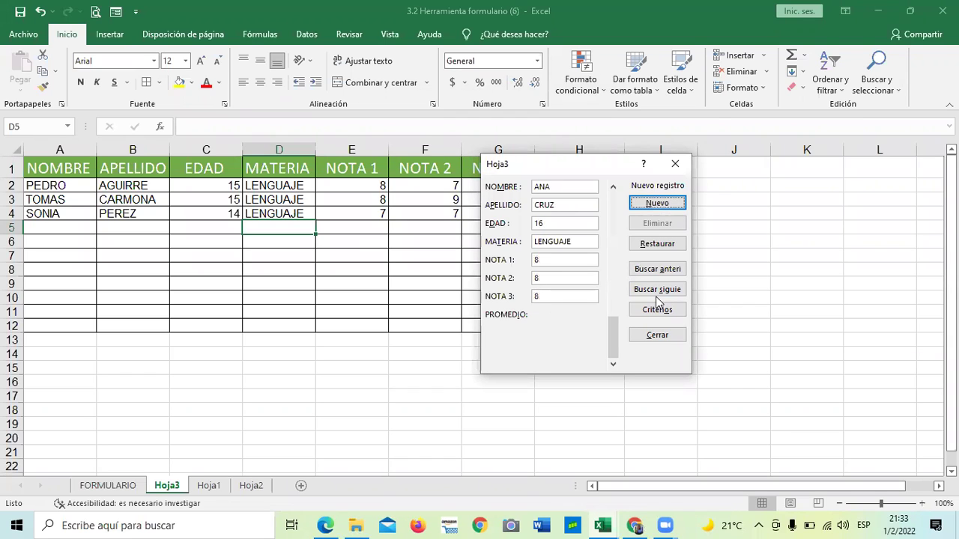
pyautogui.press('Return')
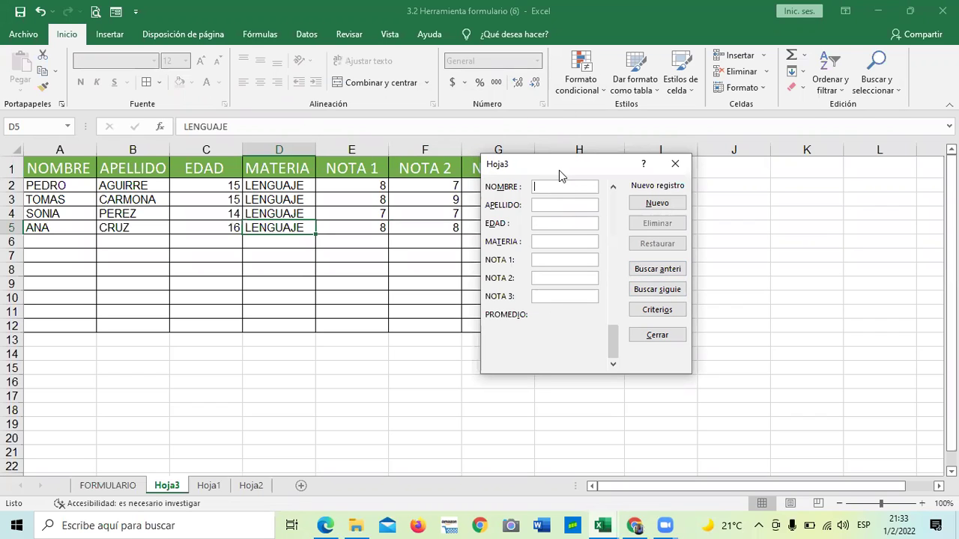
pyautogui.moveTo(559, 170); pyautogui.dragTo(388, 290)
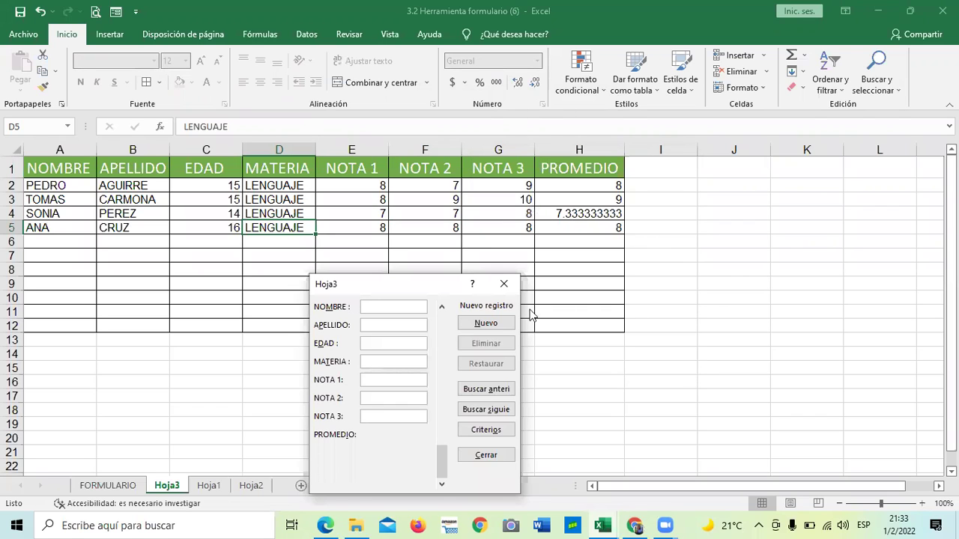
pyautogui.click(480, 454)
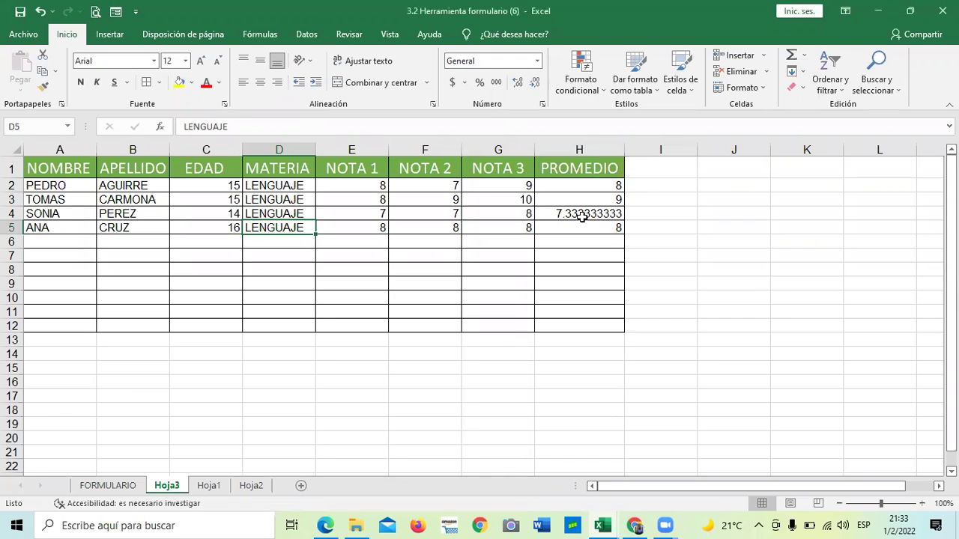
# Reduce the decimals shown for the H4 average.
pyautogui.click(582, 214)
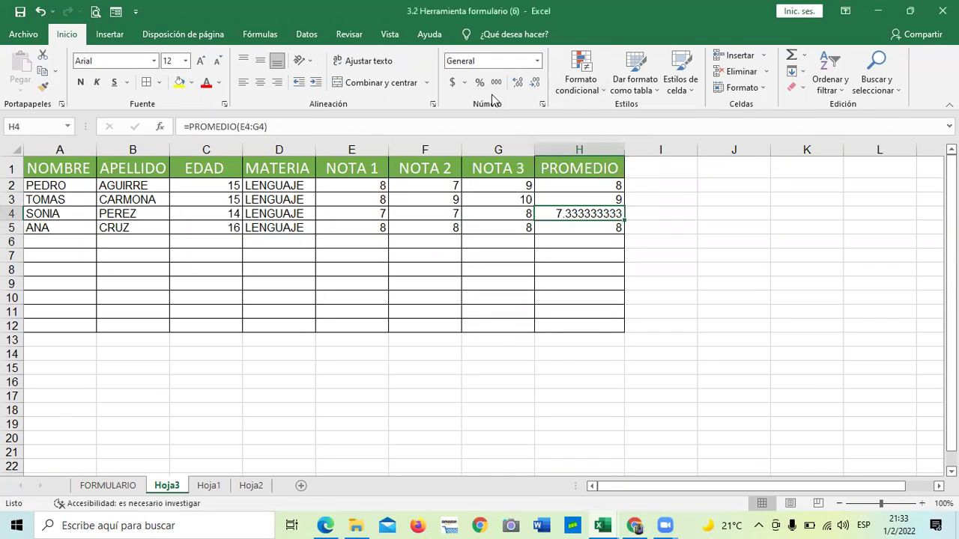
pyautogui.click(536, 87)
pyautogui.click(537, 87)
pyautogui.click(537, 88)
pyautogui.click(538, 89)
pyautogui.click(538, 89)
pyautogui.click(538, 87)
pyautogui.click(538, 87)
pyautogui.click(538, 88)
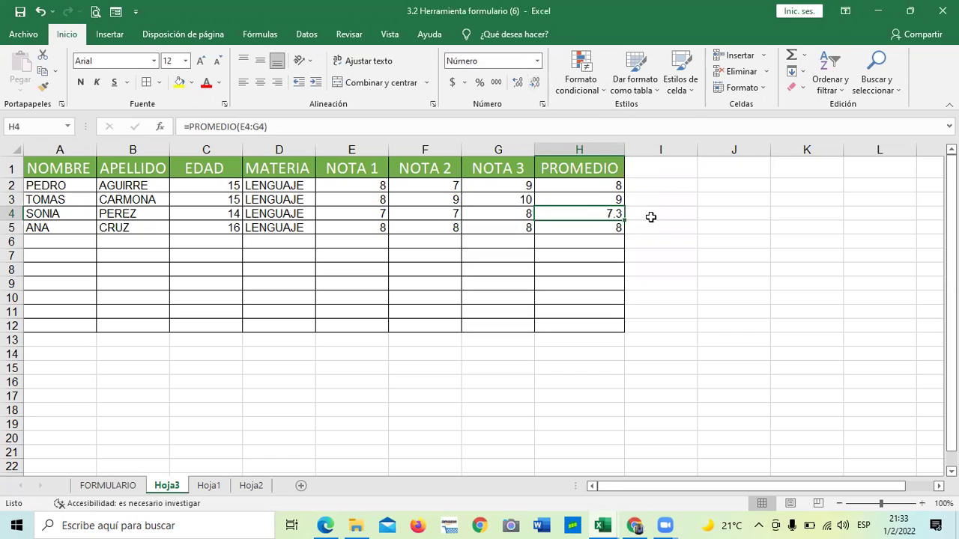
pyautogui.moveTo(589, 176); pyautogui.dragTo(594, 326)
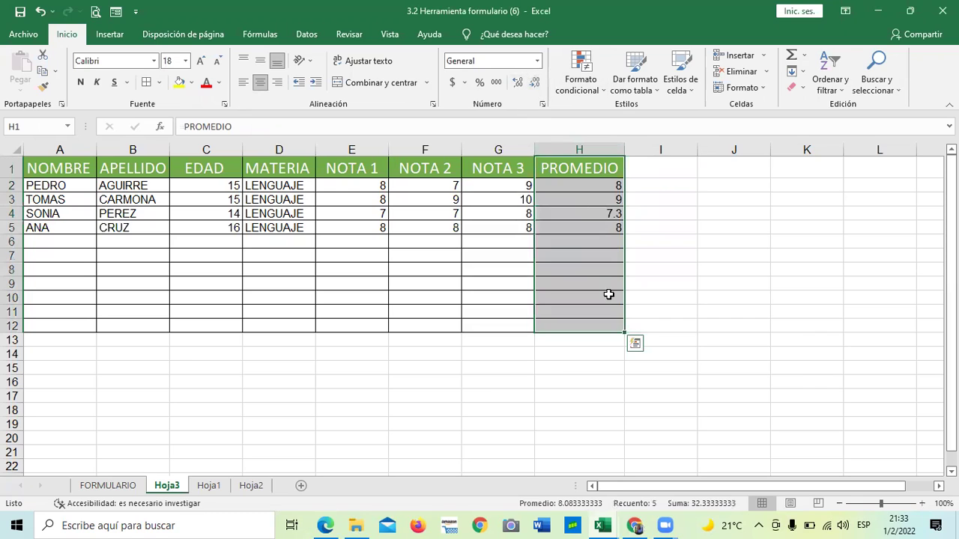
pyautogui.click(609, 294)
pyautogui.click(607, 214)
pyautogui.click(537, 88)
# Format all PROMEDIO averages in column H to one decimal.
pyautogui.moveTo(567, 188); pyautogui.dragTo(584, 327)
pyautogui.click(517, 83)
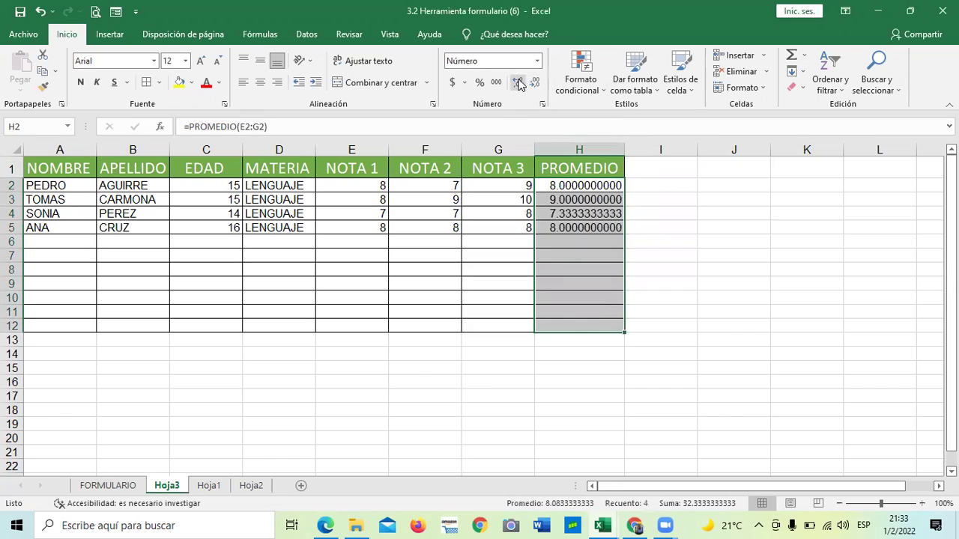
pyautogui.click(535, 84)
pyautogui.click(535, 84)
pyautogui.click(535, 84)
pyautogui.click(535, 84)
pyautogui.click(535, 84)
pyautogui.click(535, 84)
pyautogui.click(535, 84)
pyautogui.click(535, 84)
pyautogui.click(535, 84)
pyautogui.click(581, 267)
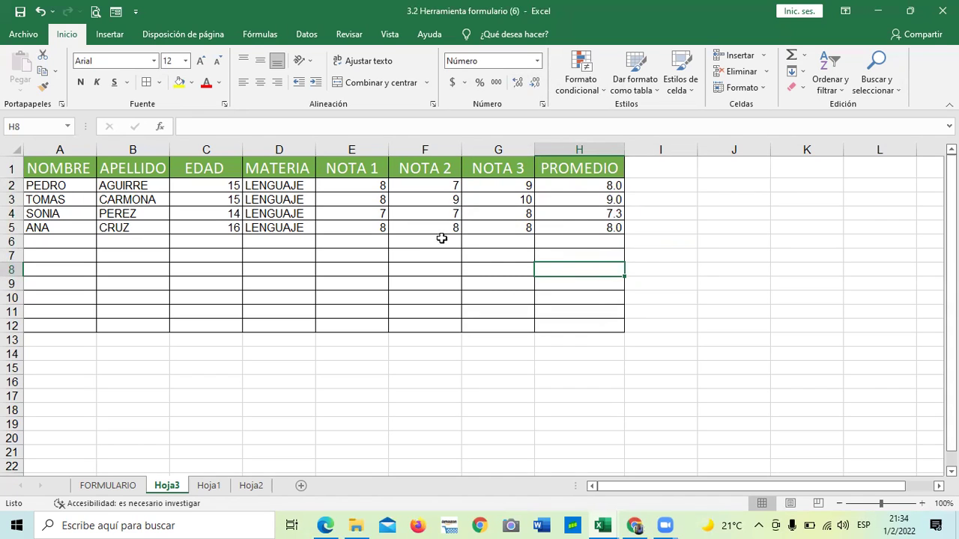
# Narrow the EDAD and NOTA 1 columns.
pyautogui.click(214, 267)
pyautogui.moveTo(242, 148); pyautogui.dragTo(224, 147)
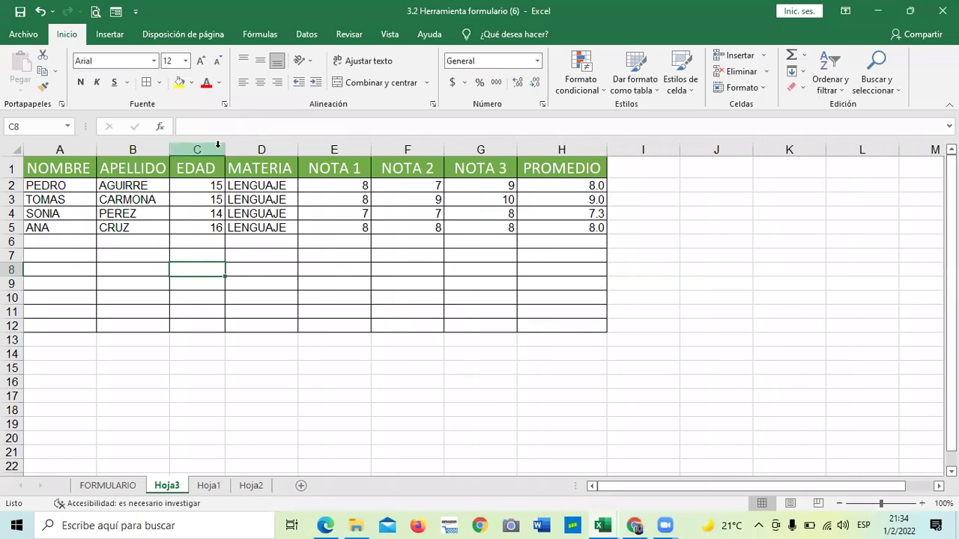
pyautogui.moveTo(370, 148); pyautogui.dragTo(363, 150)
pyautogui.click(435, 163)
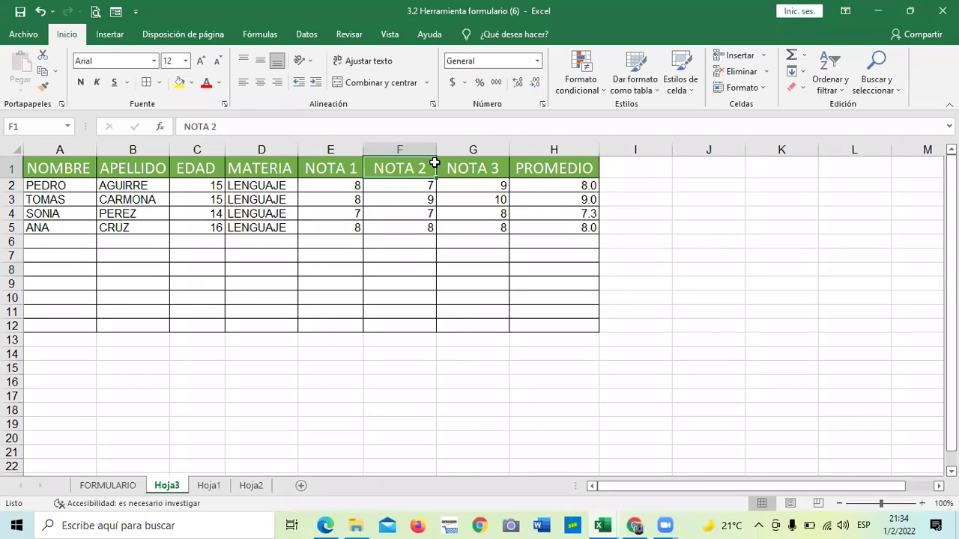
pyautogui.click(439, 165)
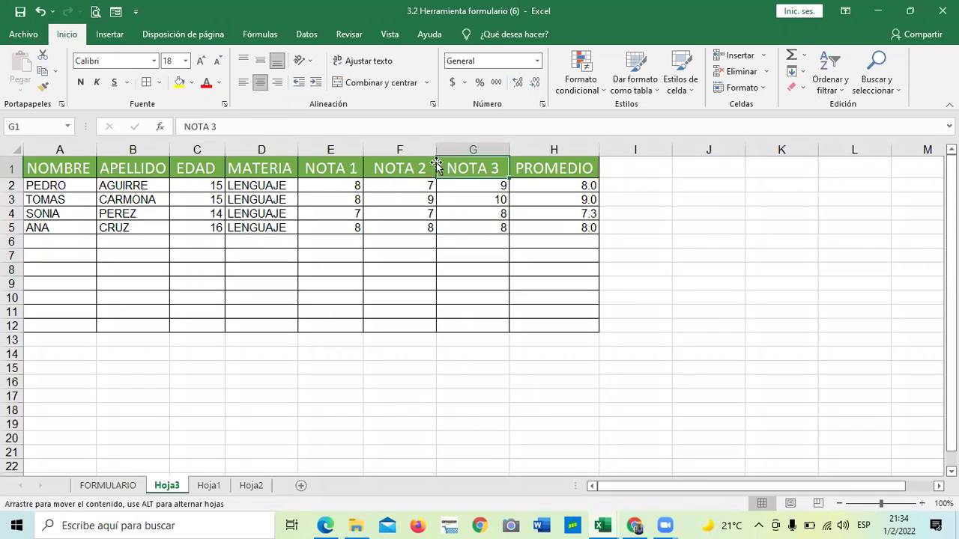
pyautogui.click(464, 254)
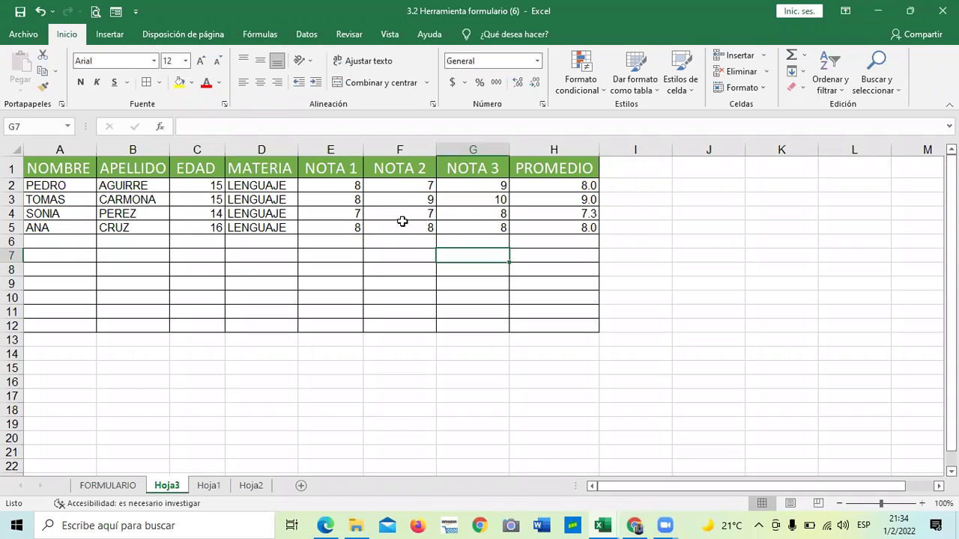
pyautogui.click(395, 242)
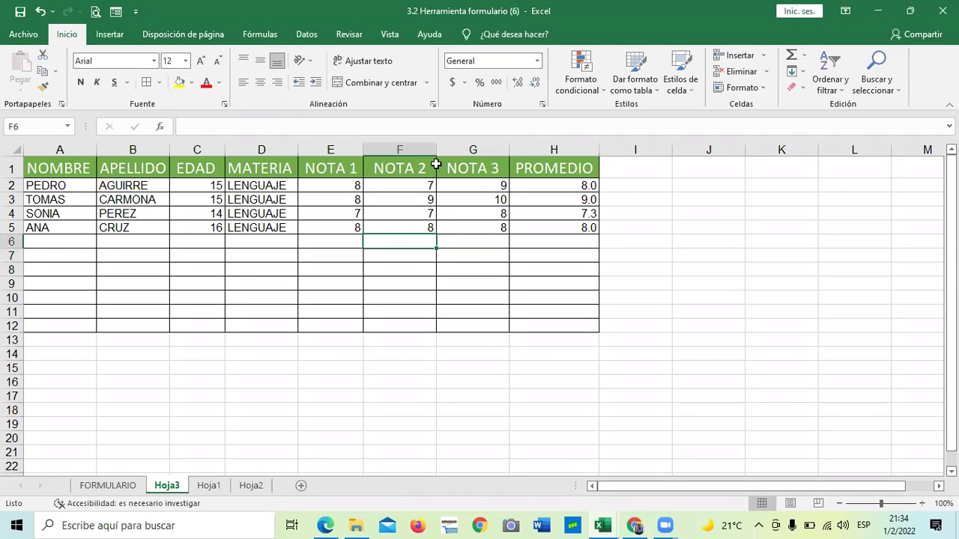
pyautogui.press('Down')
pyautogui.press('Down')
pyautogui.press('Right')
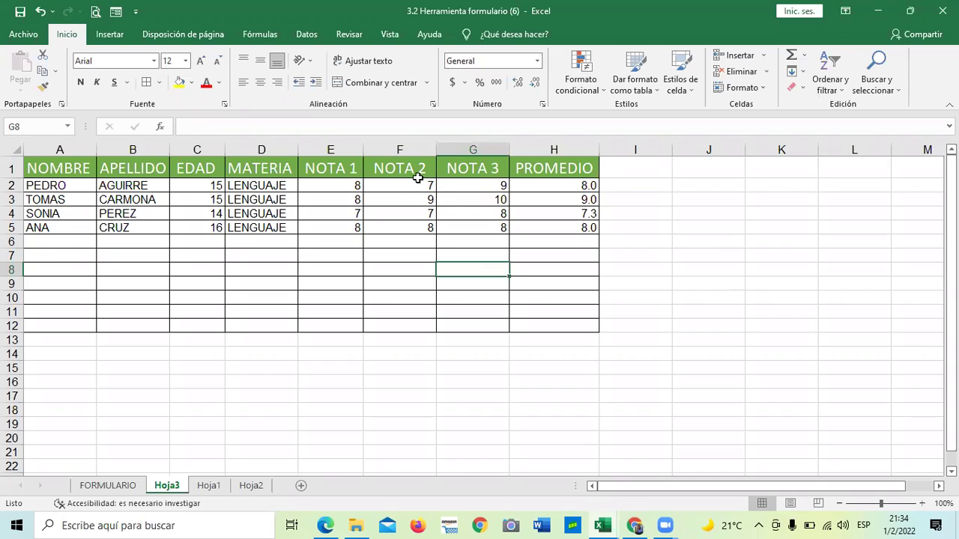
# Narrow the NOTA 3, PROMEDIO and NOTA 2 columns.
pyautogui.click(420, 175)
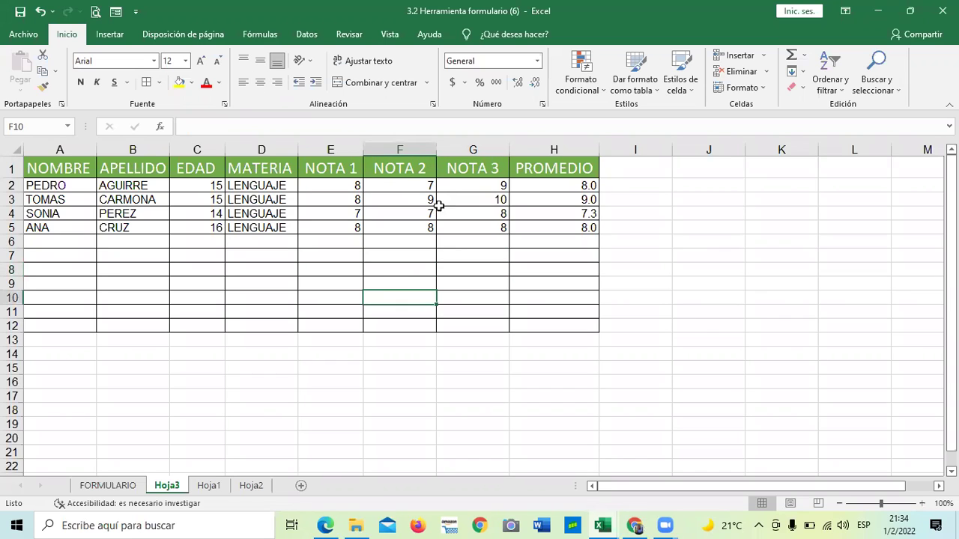
pyautogui.click(490, 168)
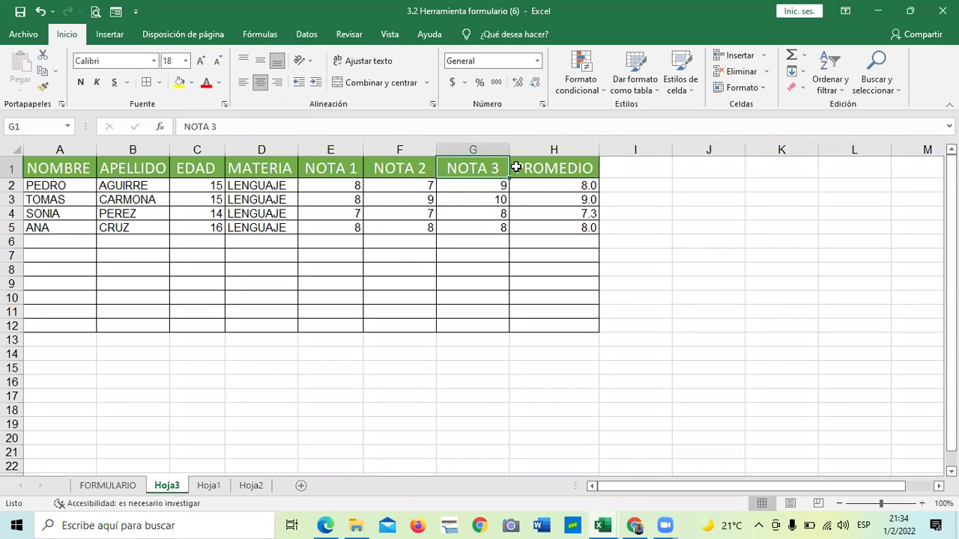
pyautogui.moveTo(510, 148); pyautogui.dragTo(501, 148)
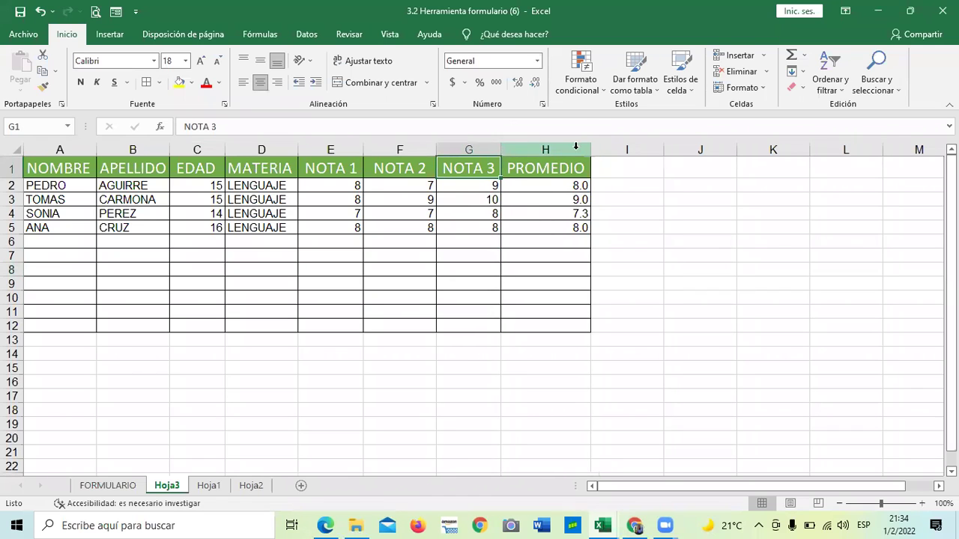
pyautogui.moveTo(590, 146); pyautogui.dragTo(585, 146)
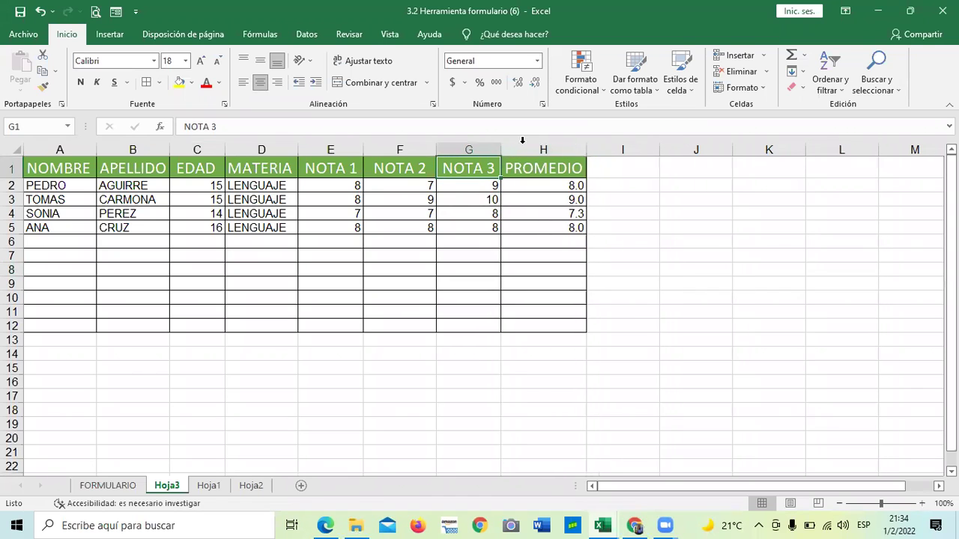
pyautogui.moveTo(435, 146); pyautogui.dragTo(430, 146)
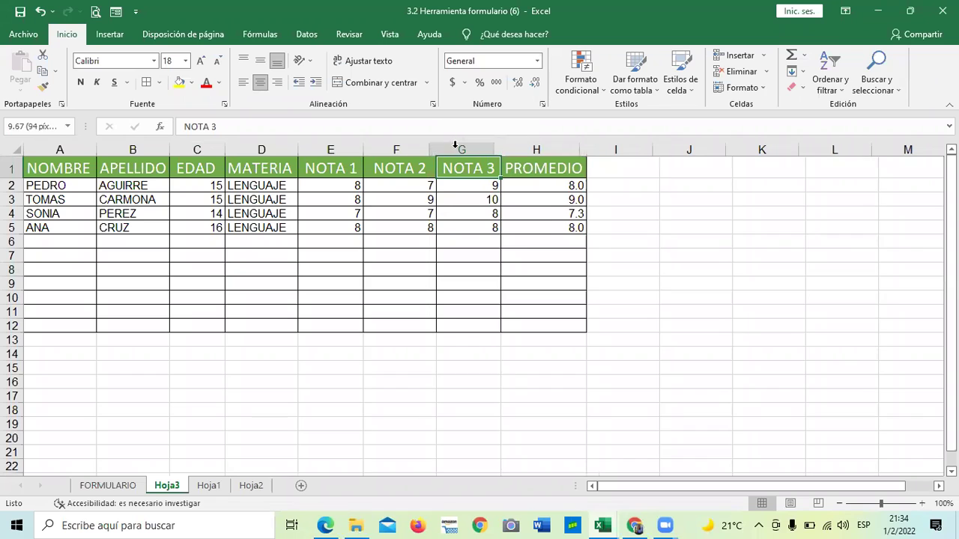
pyautogui.moveTo(492, 145); pyautogui.dragTo(489, 145)
pyautogui.click(424, 271)
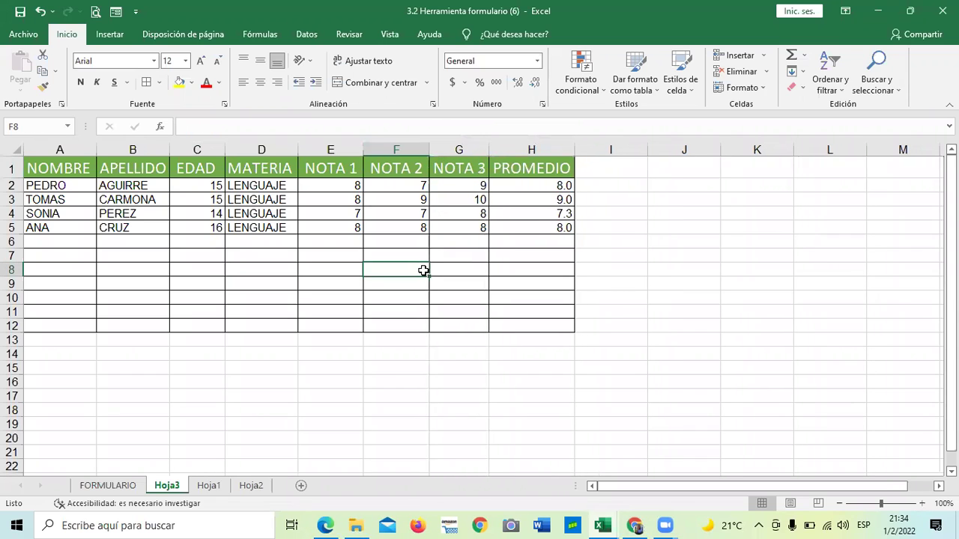
pyautogui.click(196, 281)
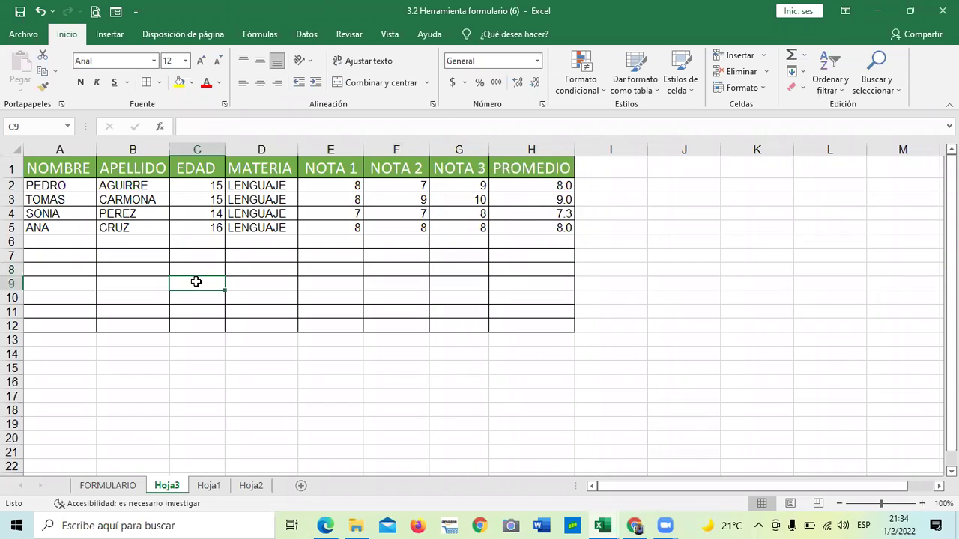
pyautogui.click(208, 487)
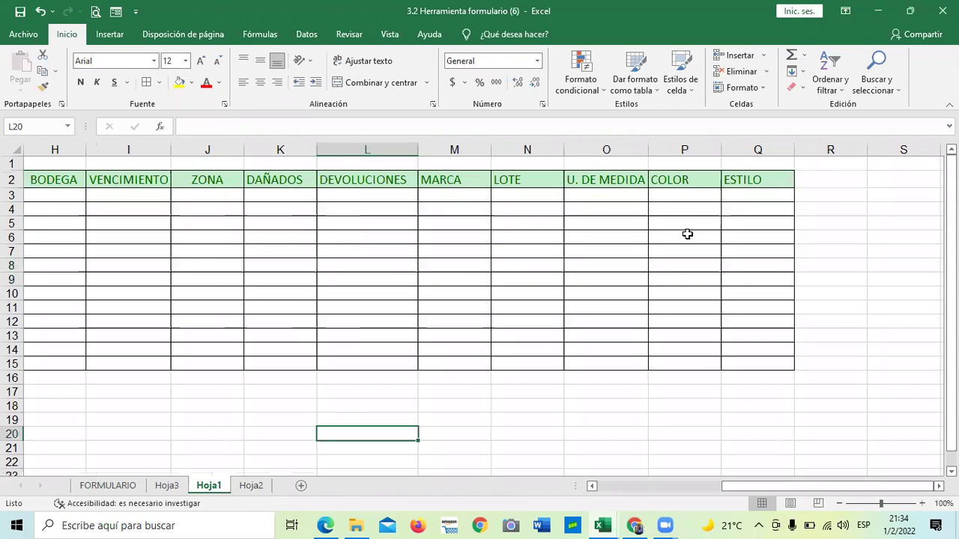
# Select the Hoja1 product table, review its records in the data form, then close it.
pyautogui.moveTo(760, 493); pyautogui.dragTo(628, 489)
pyautogui.moveTo(45, 180); pyautogui.dragTo(821, 357)
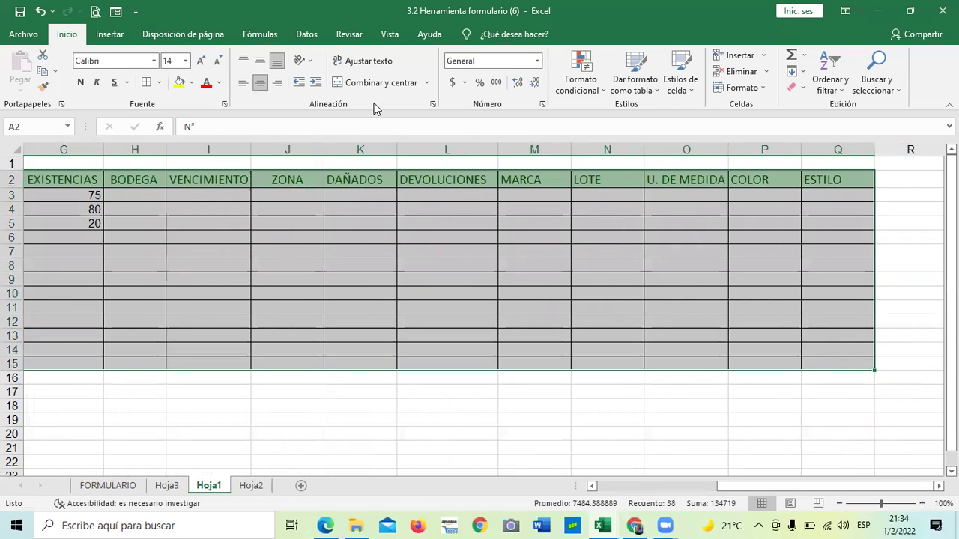
pyautogui.click(115, 11)
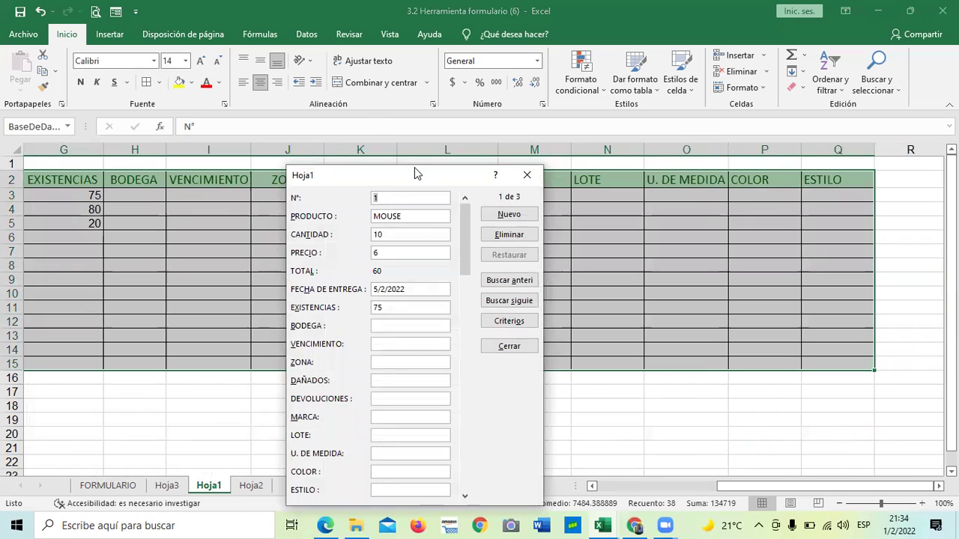
pyautogui.moveTo(414, 168); pyautogui.dragTo(423, 58)
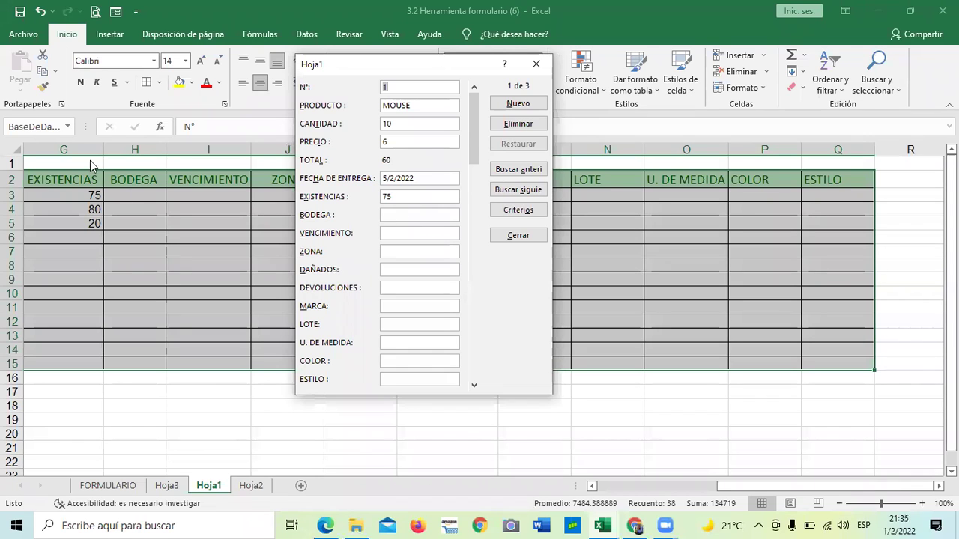
pyautogui.moveTo(476, 121); pyautogui.dragTo(465, 349)
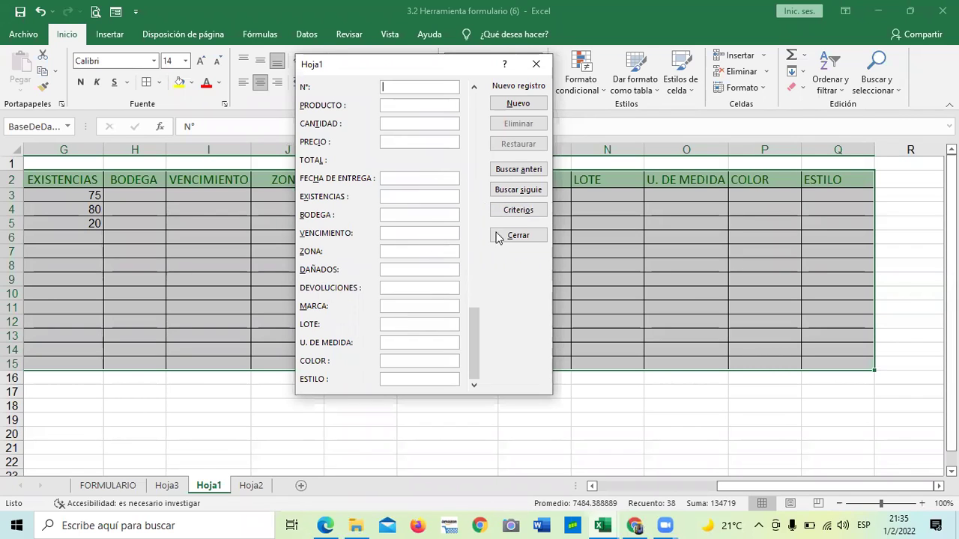
pyautogui.moveTo(474, 338); pyautogui.dragTo(512, 81)
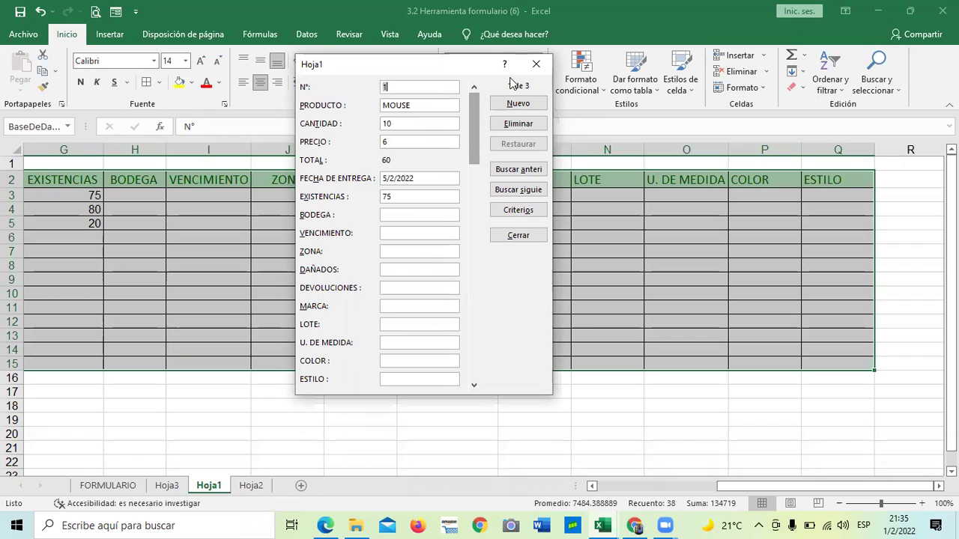
pyautogui.click(536, 64)
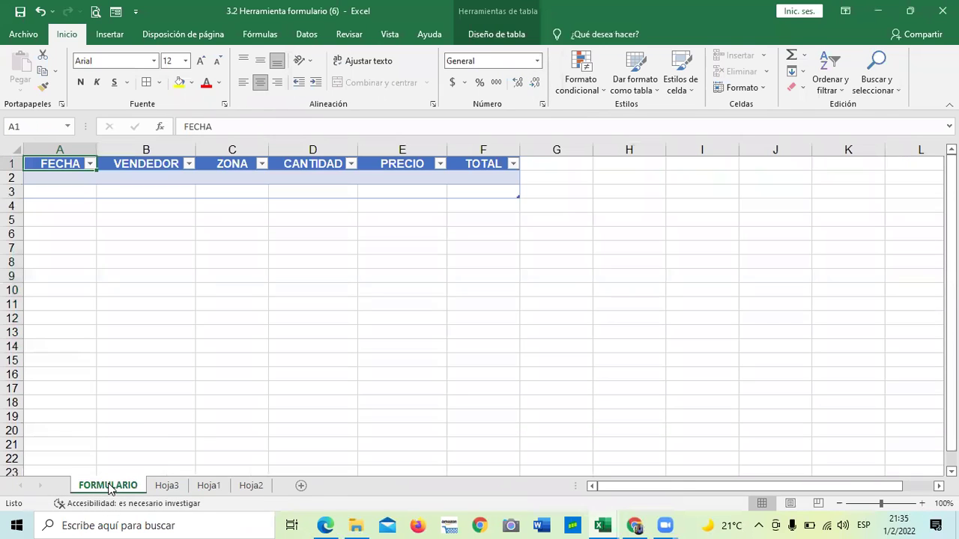
# On the FORMULARIO sheet, open and close the data form for the empty FECHA–TOTAL table.
pyautogui.click(109, 486)
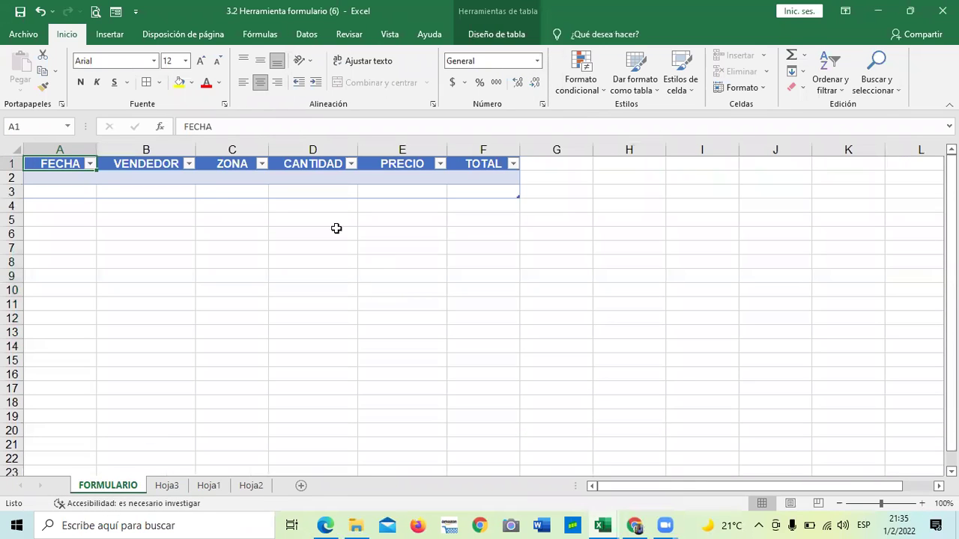
pyautogui.click(178, 180)
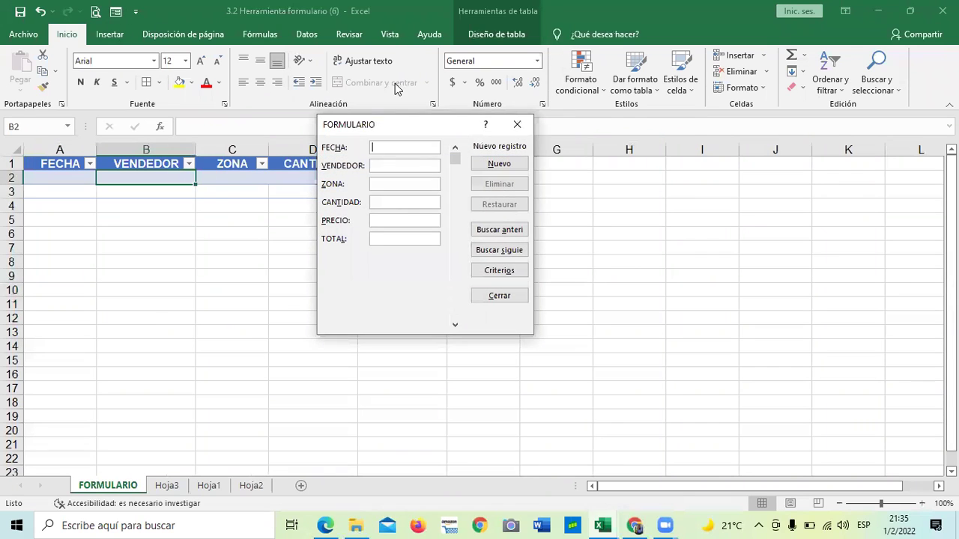
pyautogui.moveTo(403, 123); pyautogui.dragTo(511, 134)
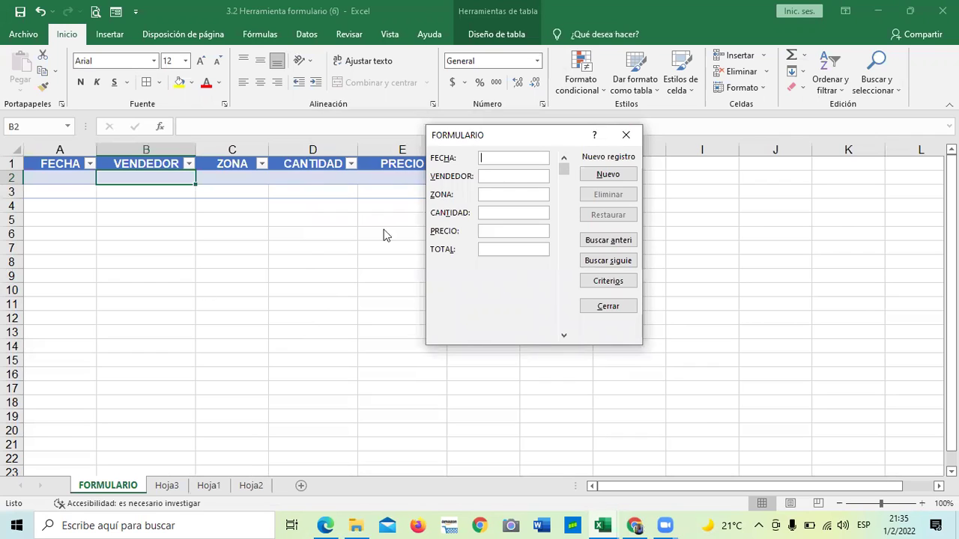
pyautogui.click(627, 135)
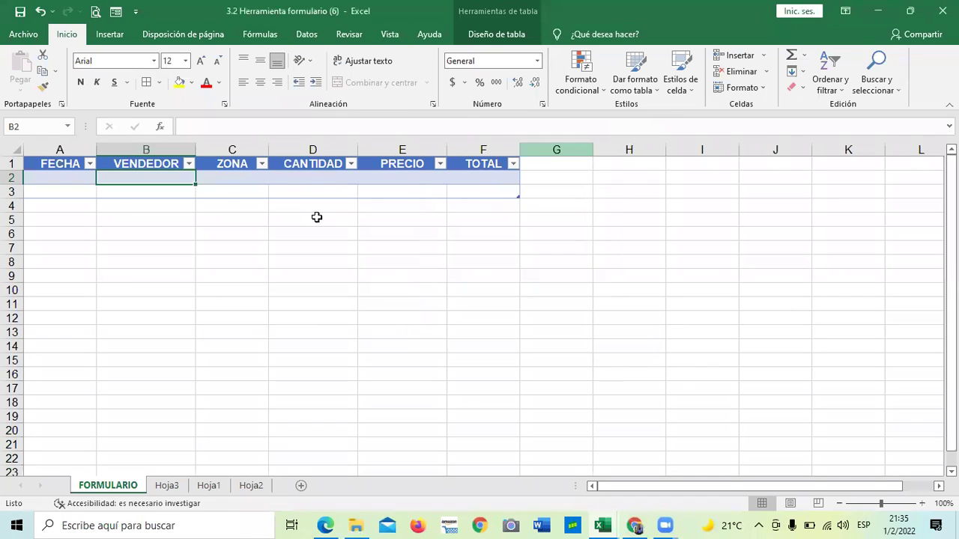
pyautogui.click(69, 179)
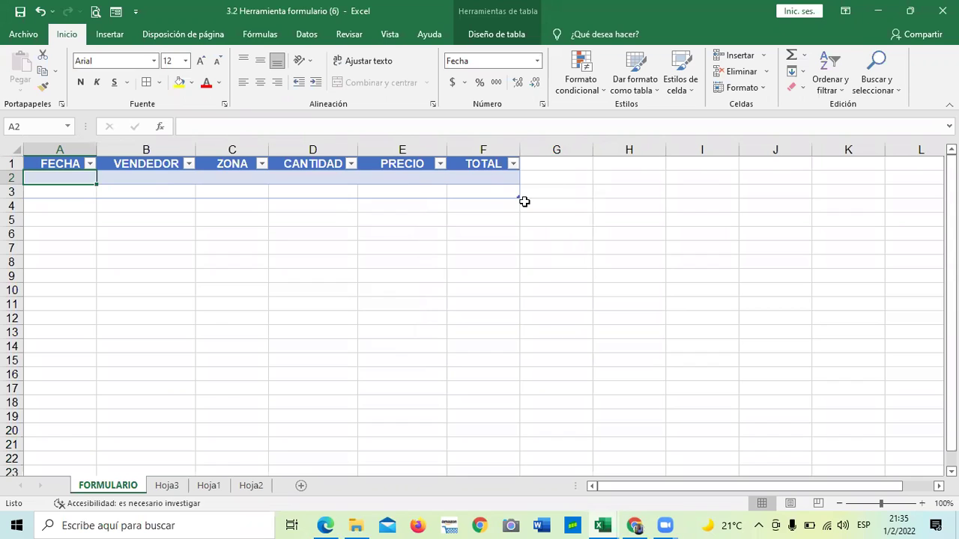
pyautogui.click(282, 309)
pyautogui.click(491, 276)
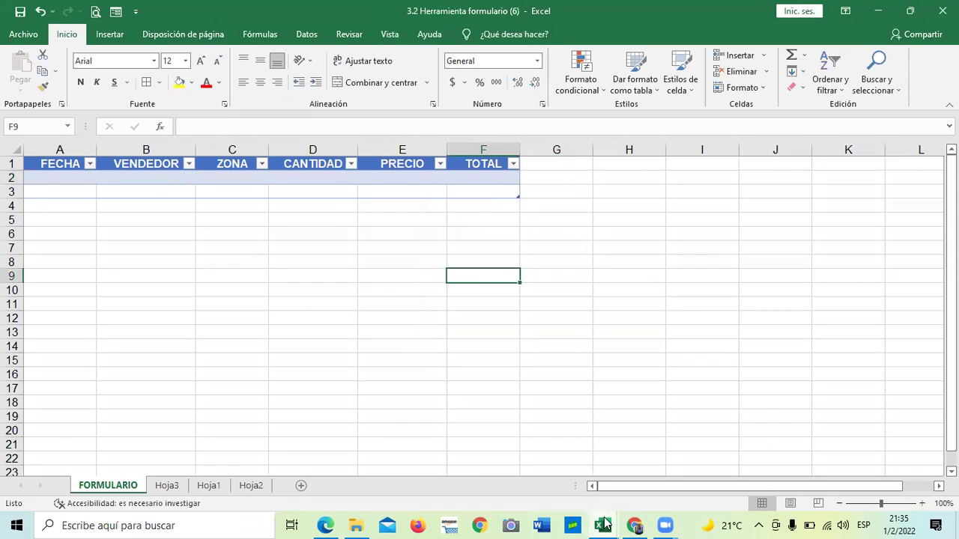
# In Chrome, scroll the 3.4 video page and advance to the 3.5 Laboratorio quiz.
pyautogui.moveTo(634, 524)
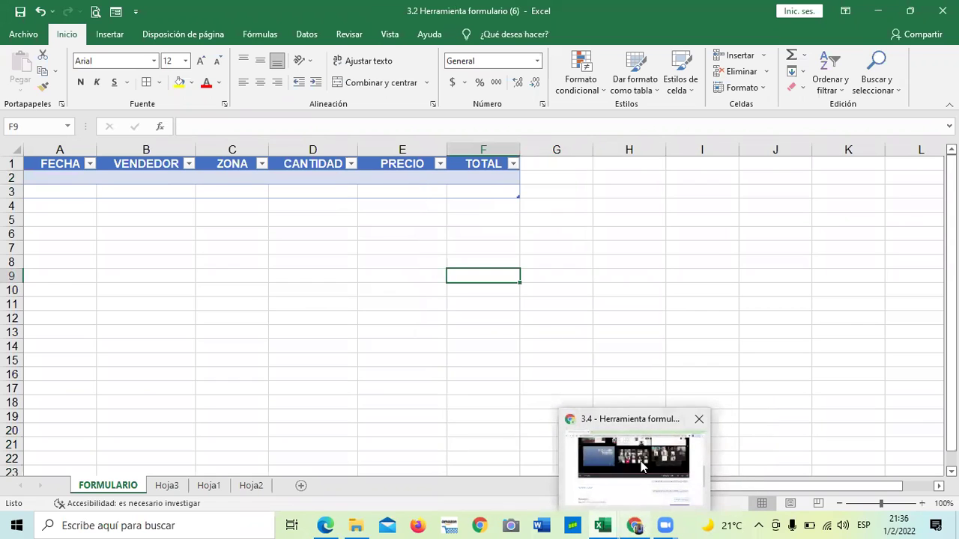
pyautogui.click(640, 466)
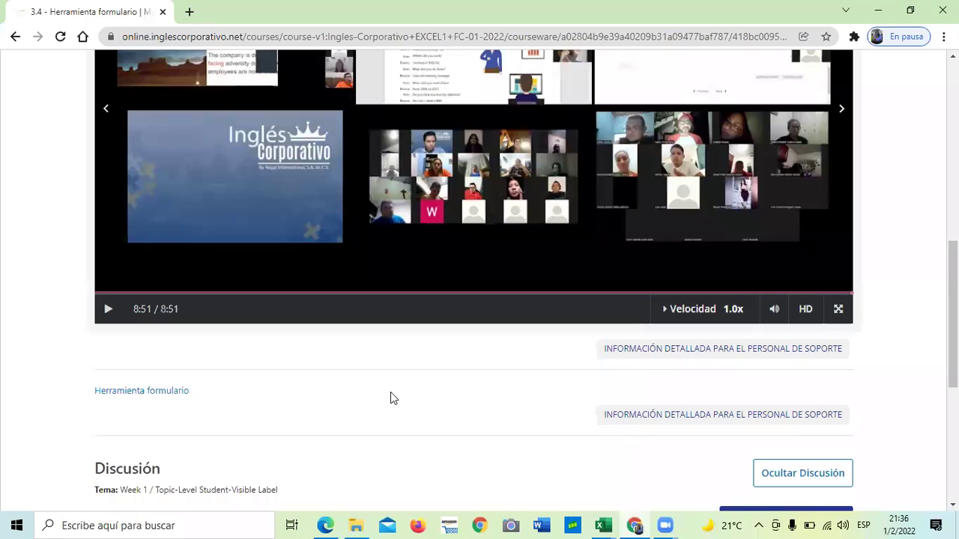
pyautogui.scroll(5, 386, 401)
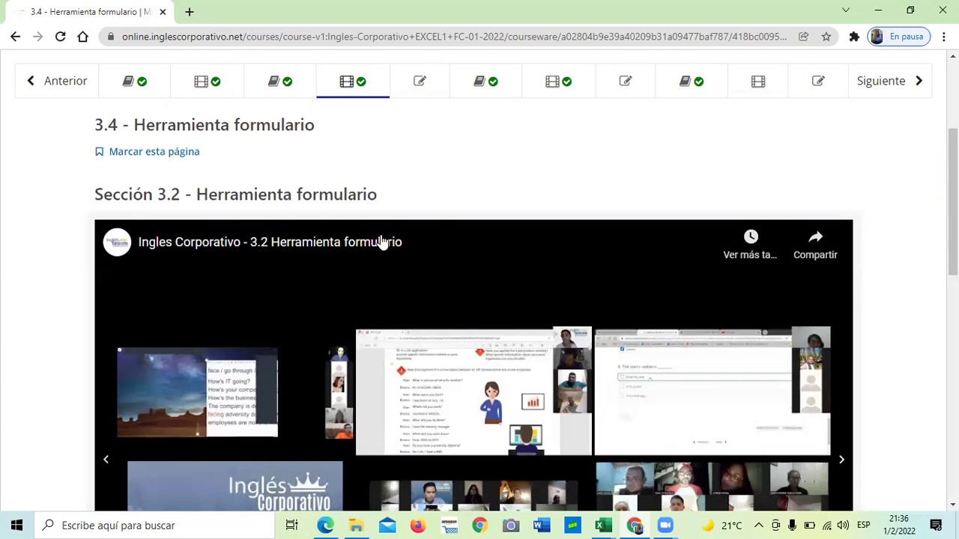
pyautogui.scroll(-1, 382, 241)
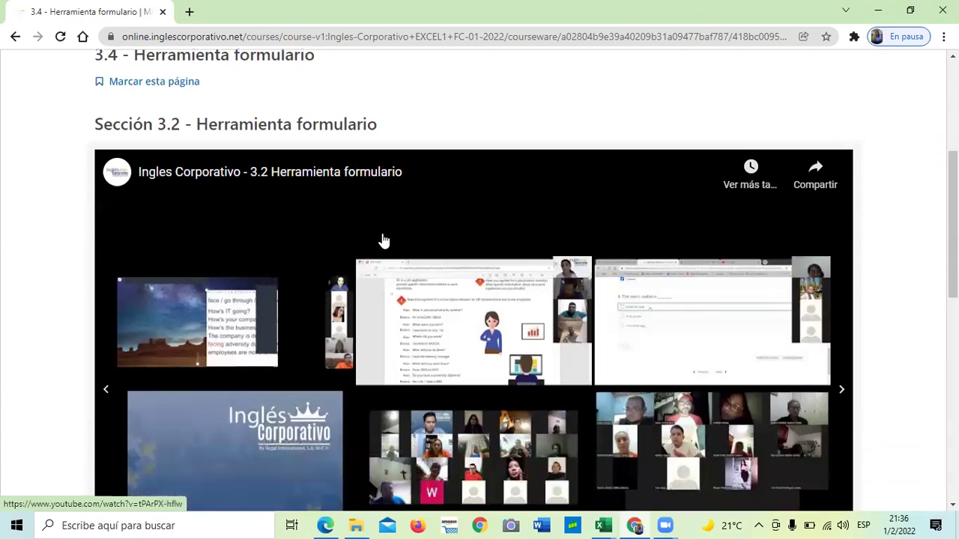
pyautogui.scroll(-4, 382, 242)
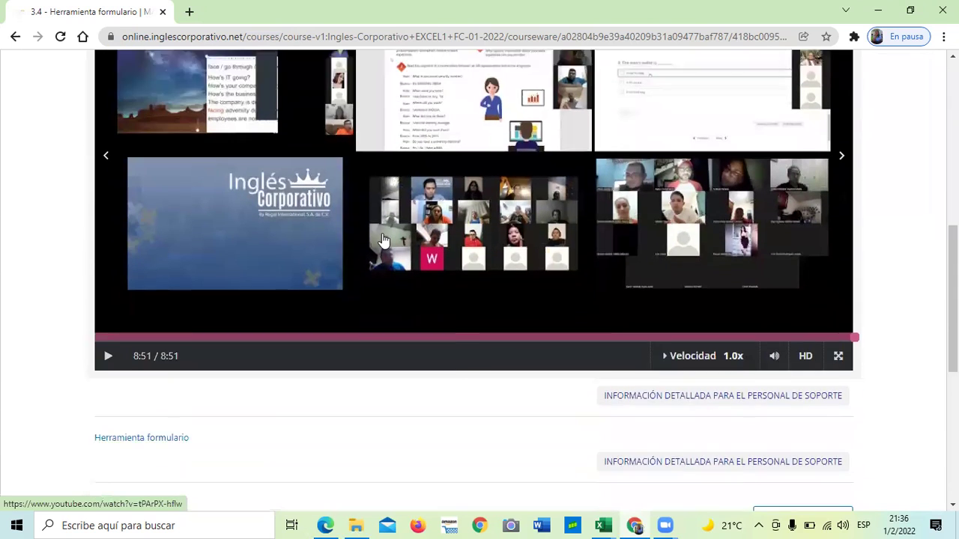
pyautogui.scroll(-1, 382, 241)
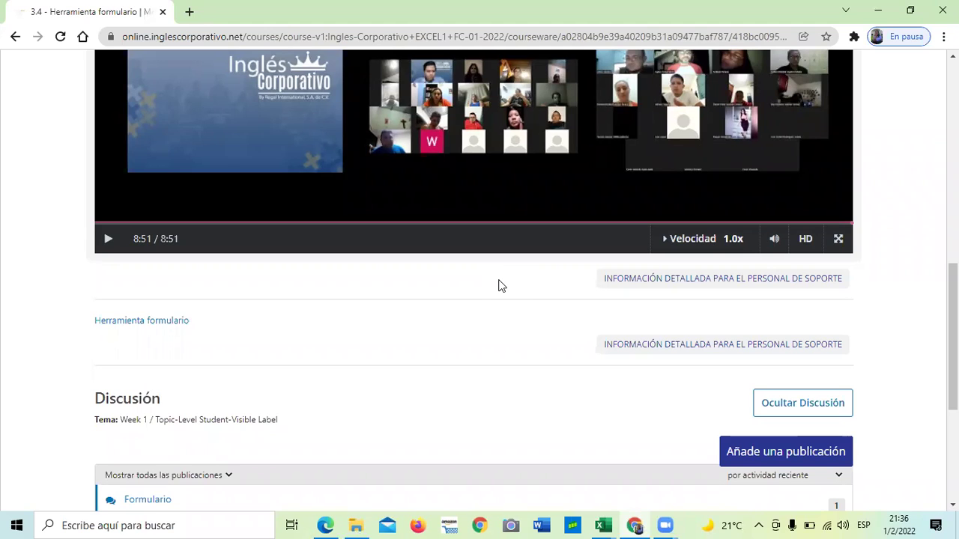
pyautogui.scroll(-3, 501, 300)
pyautogui.click(514, 390)
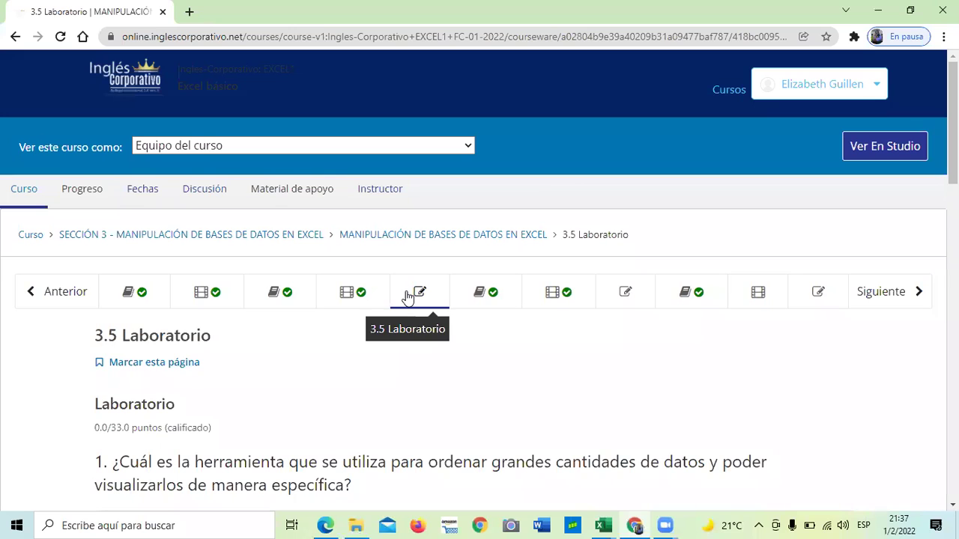
pyautogui.scroll(-1, 417, 292)
pyautogui.click(626, 223)
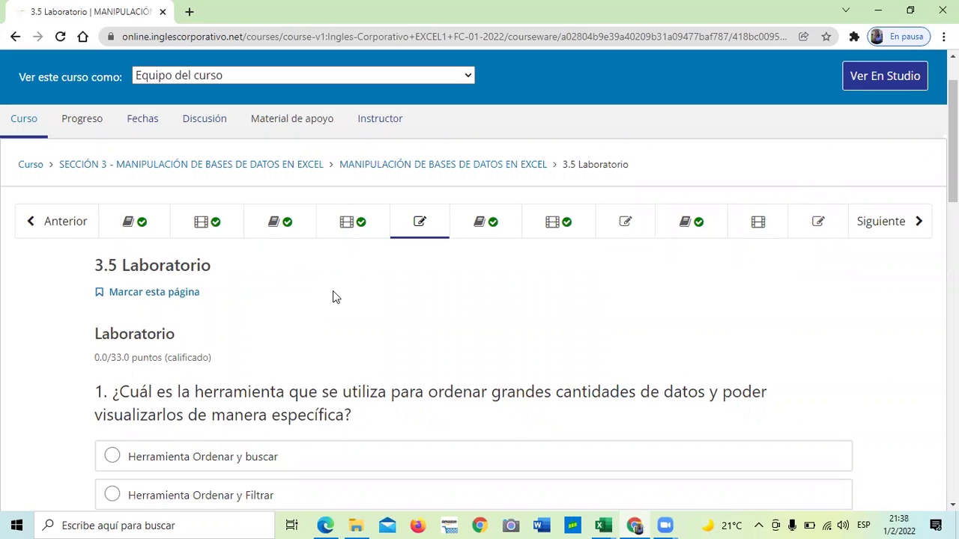
pyautogui.scroll(-2, 333, 291)
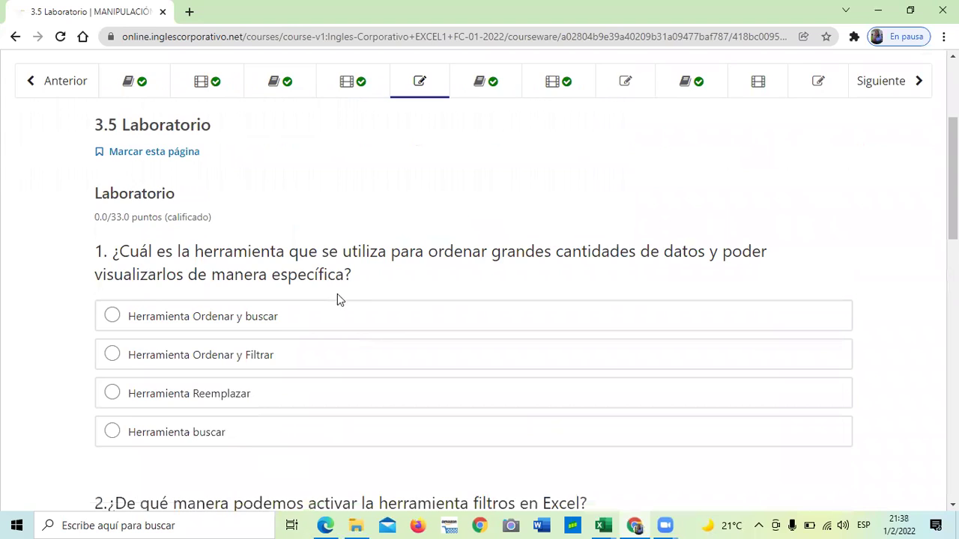
pyautogui.scroll(-10, 337, 298)
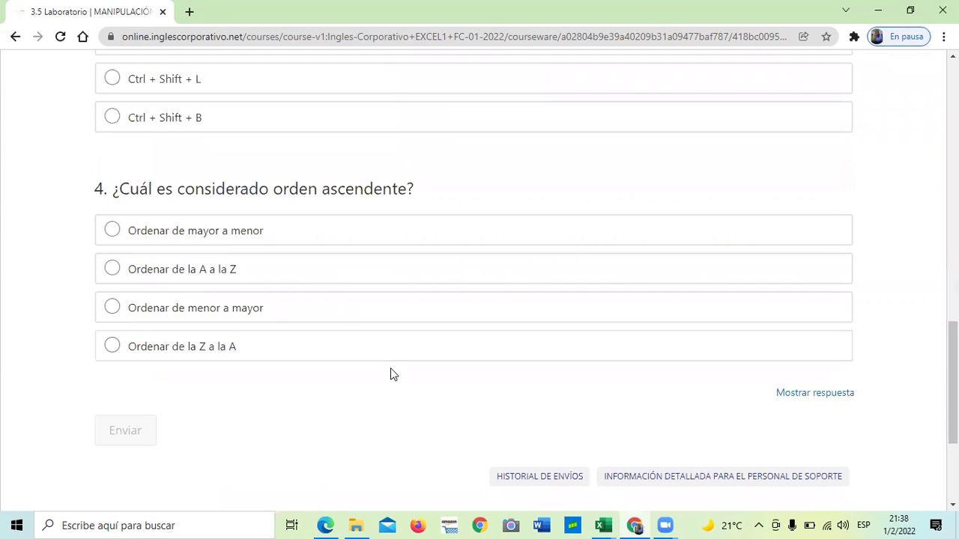
pyautogui.scroll(3, 397, 382)
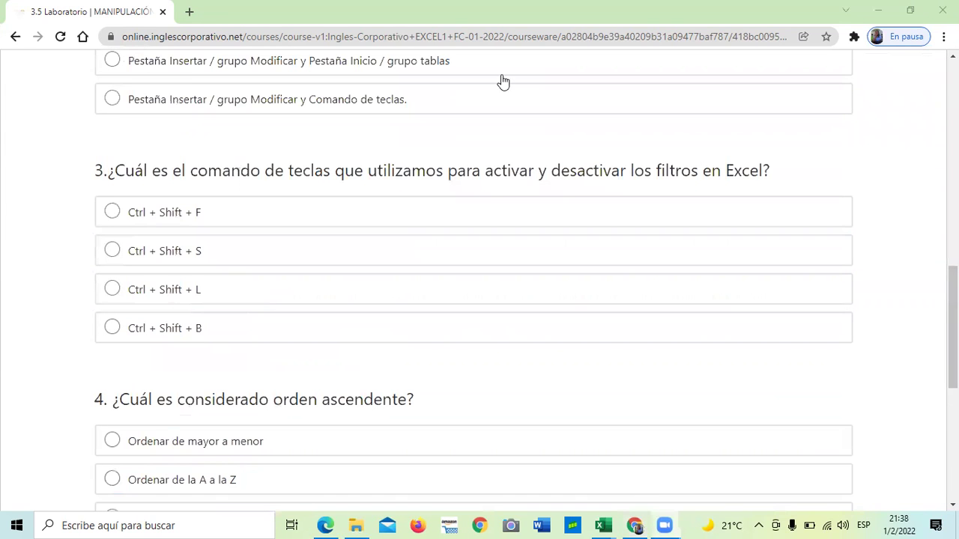
pyautogui.click(523, 129)
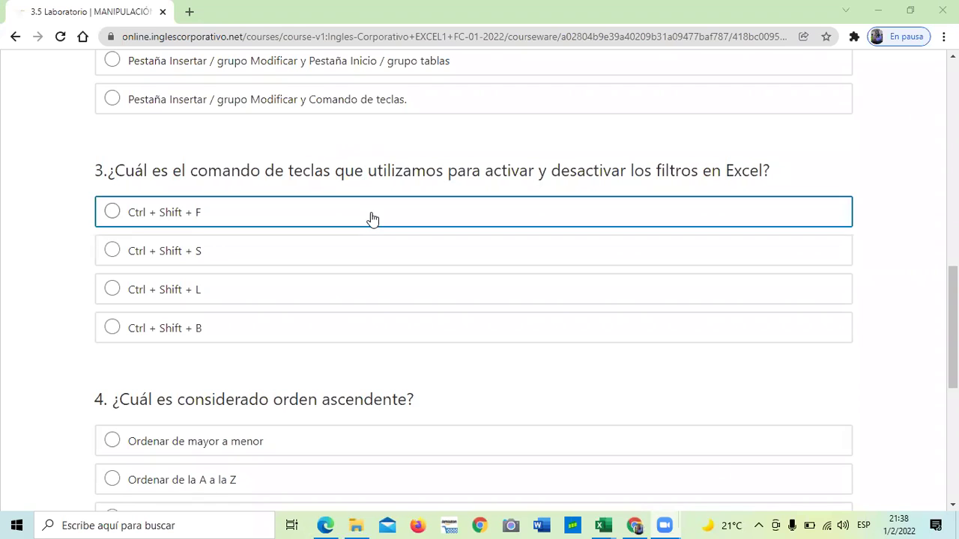
pyautogui.scroll(3, 368, 218)
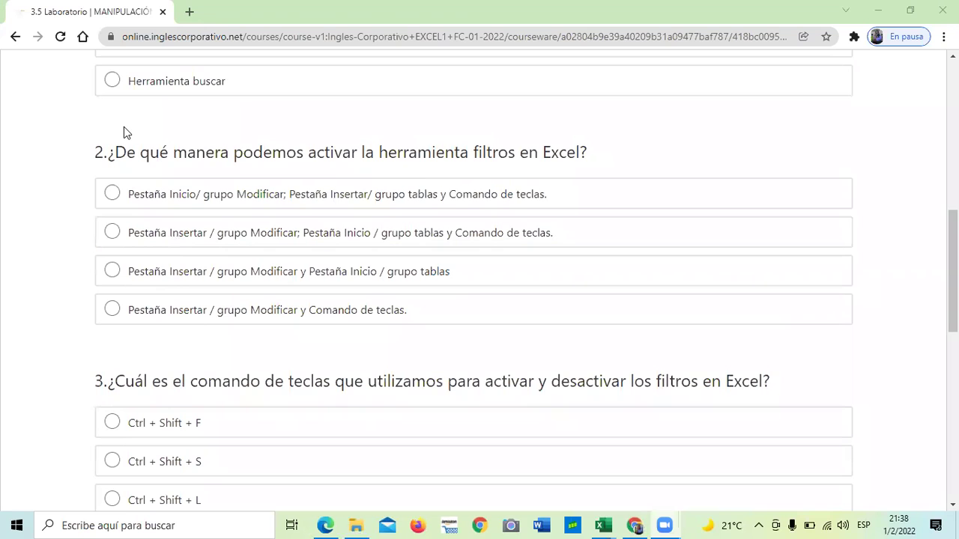
pyautogui.scroll(2, 161, 237)
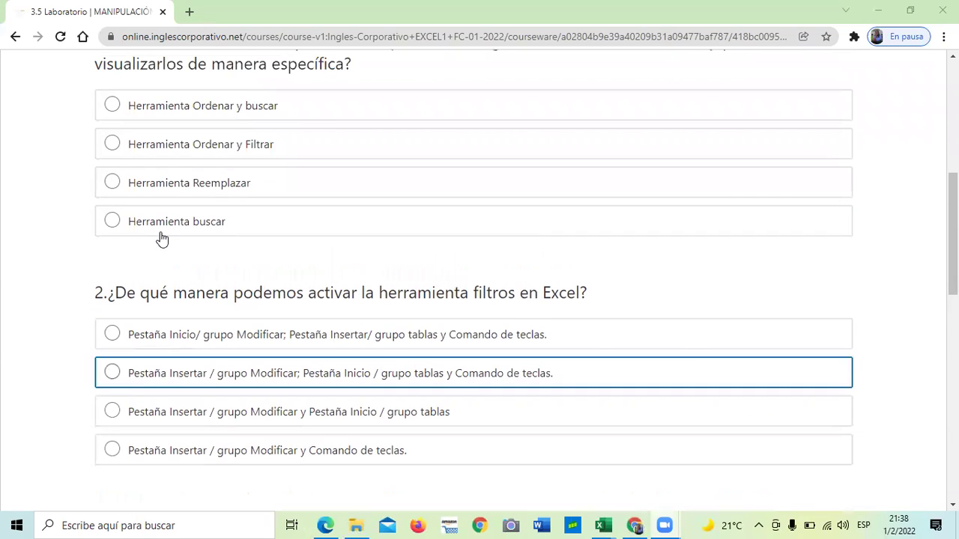
pyautogui.scroll(1, 156, 237)
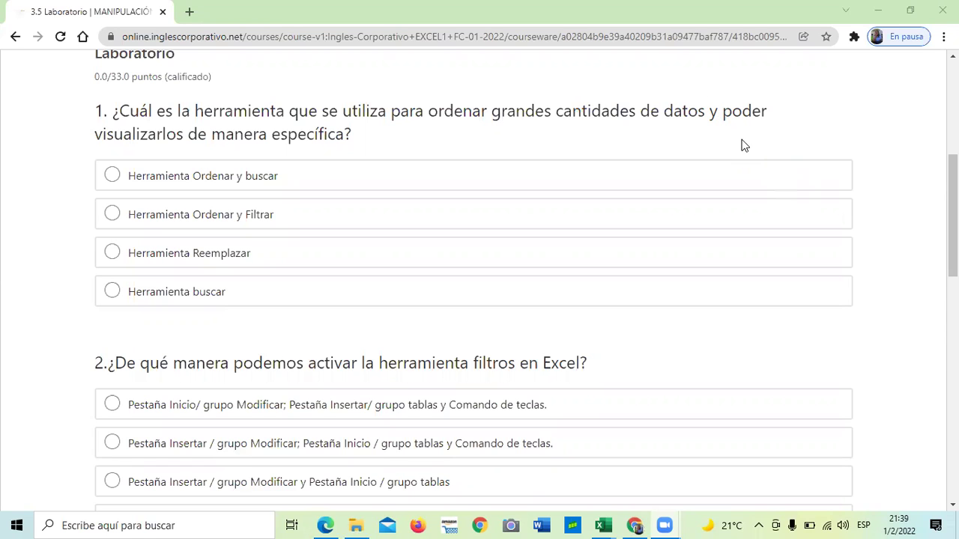
pyautogui.scroll(2, 652, 272)
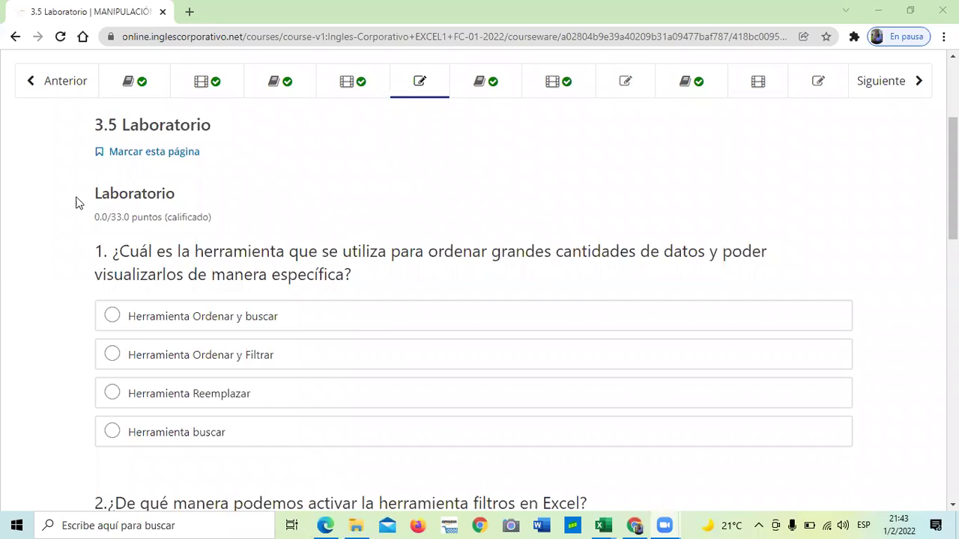
# Return to the Excel básico outline, expand Sección 4 and open its Examen Final.
pyautogui.scroll(2, 36, 114)
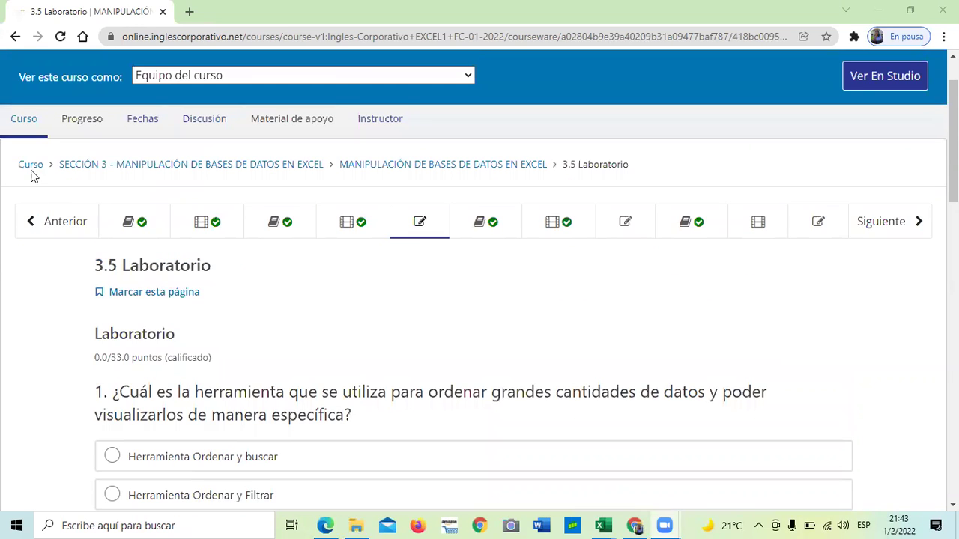
pyautogui.click(31, 167)
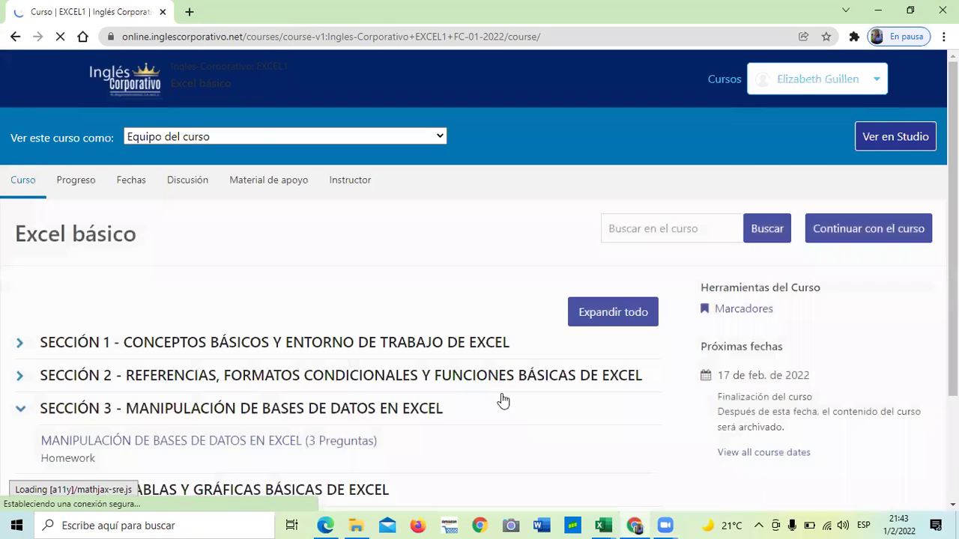
pyautogui.scroll(-1, 480, 398)
pyautogui.scroll(-1, 140, 344)
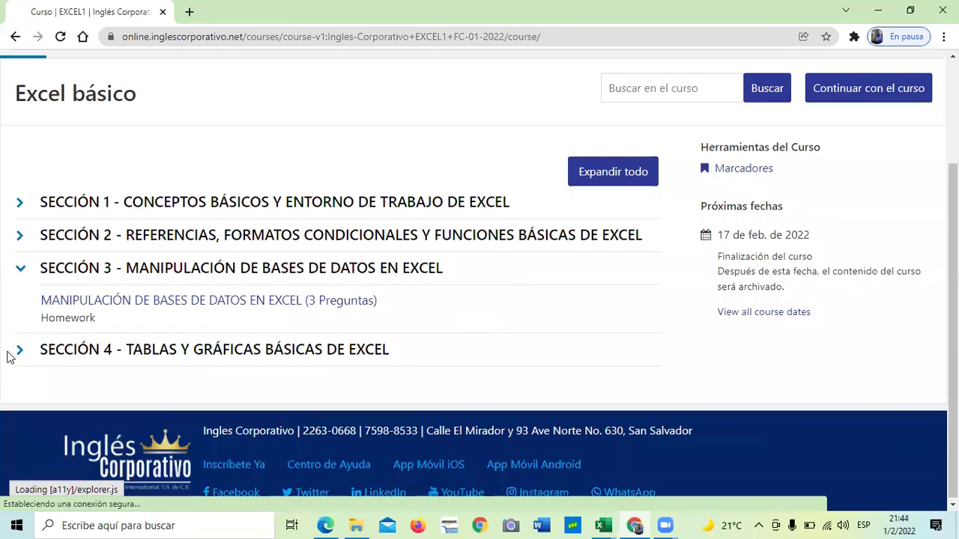
pyautogui.click(54, 355)
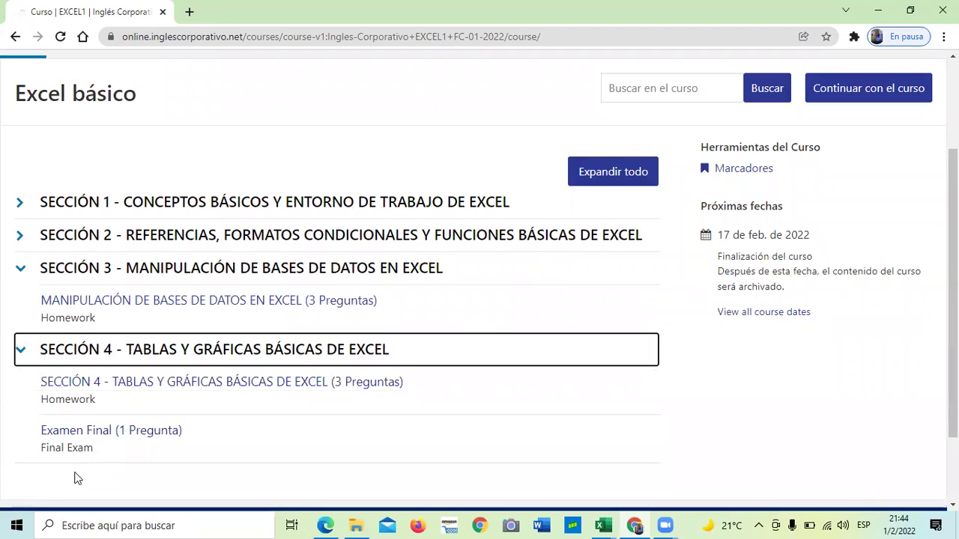
pyautogui.click(82, 434)
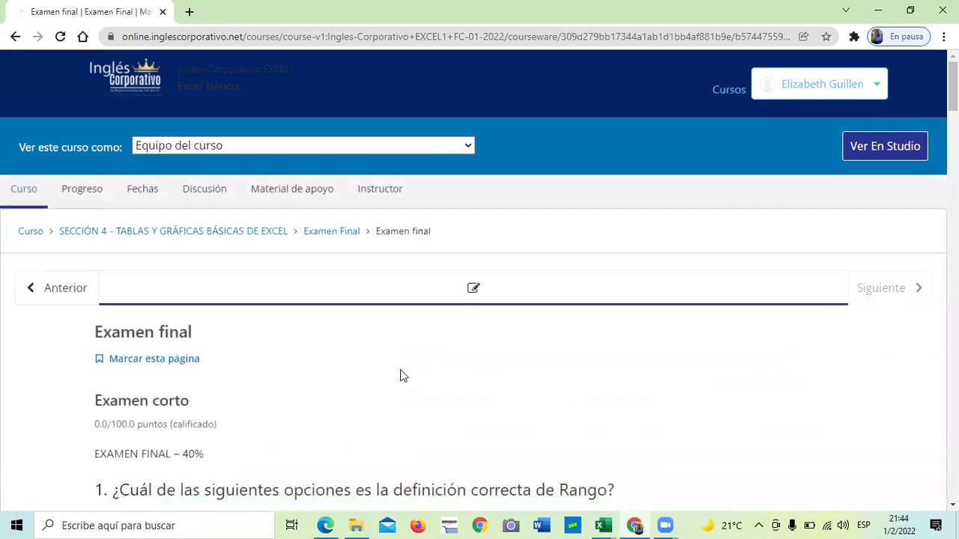
# Scroll through the Examen final's 15 unanswered questions and back up to the top.
pyautogui.scroll(-1, 400, 375)
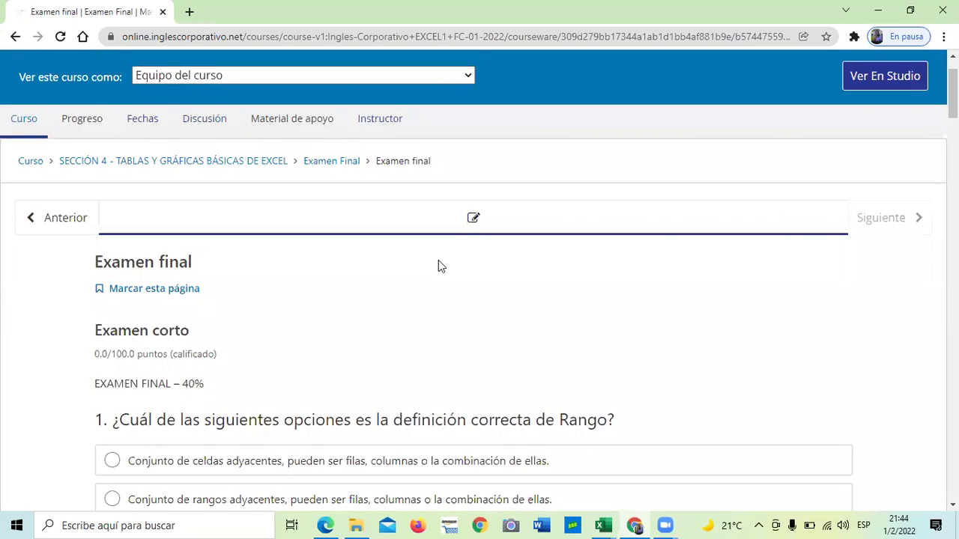
pyautogui.scroll(-4, 438, 262)
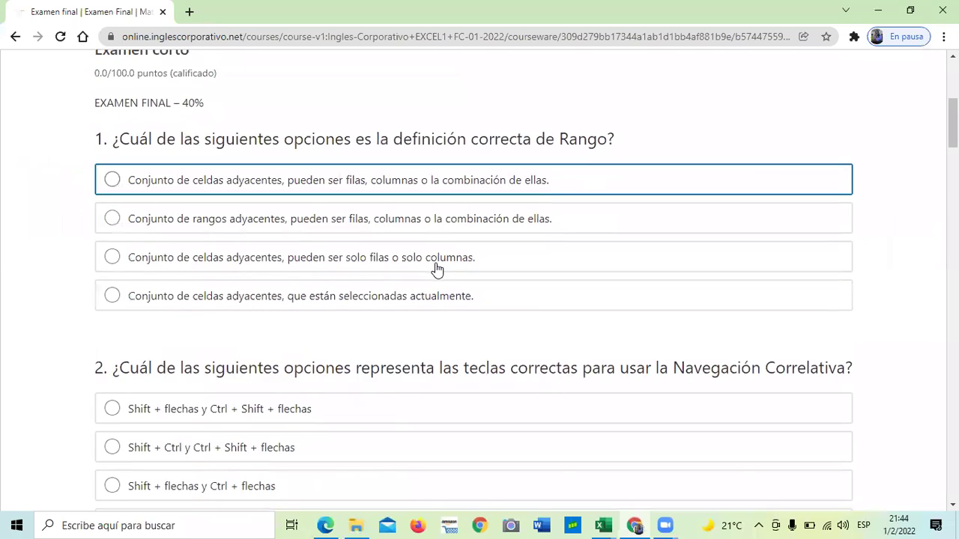
pyautogui.scroll(-8, 438, 270)
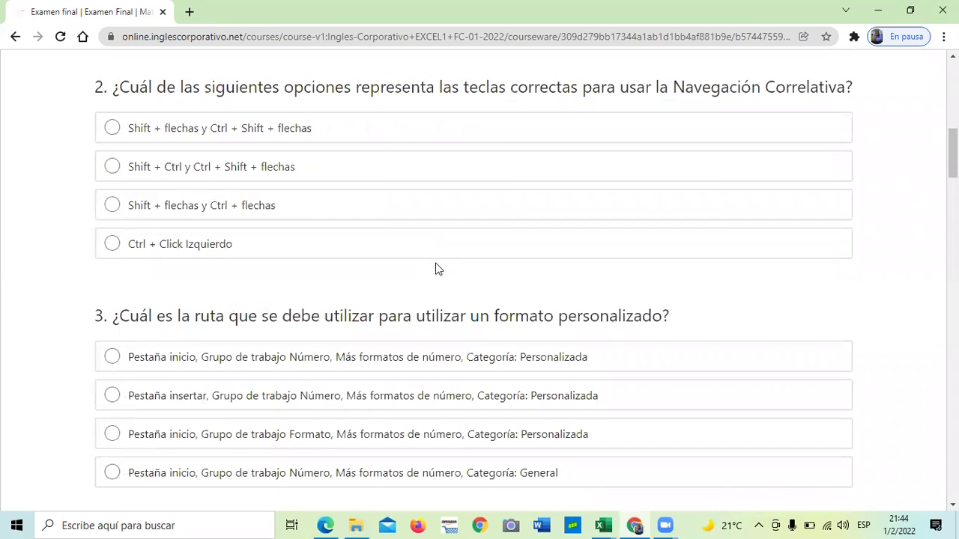
pyautogui.scroll(-12, 436, 266)
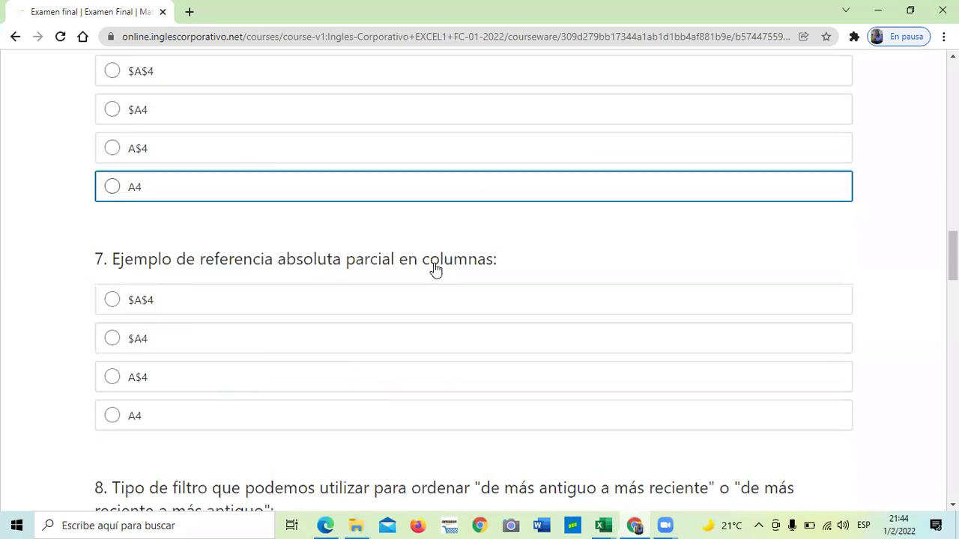
pyautogui.scroll(-13, 436, 269)
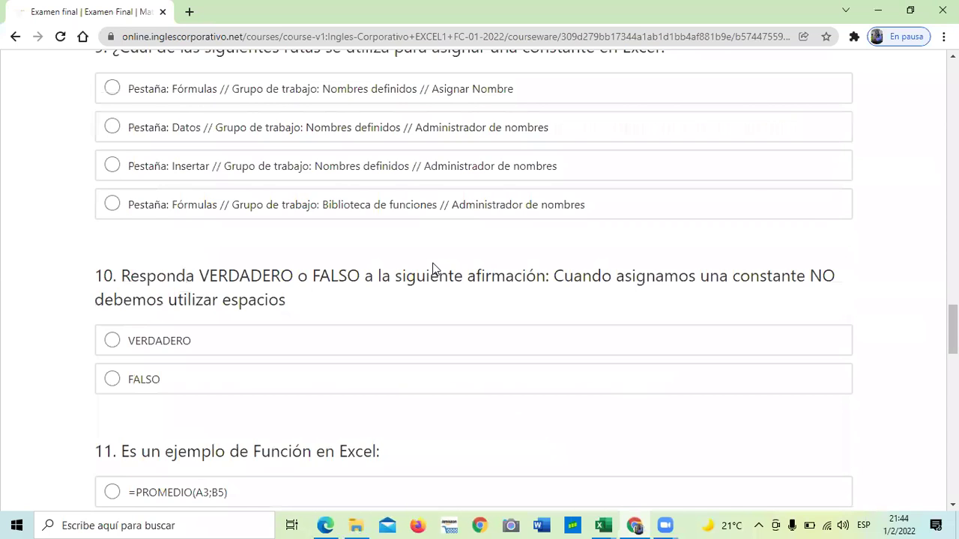
pyautogui.scroll(-10, 434, 270)
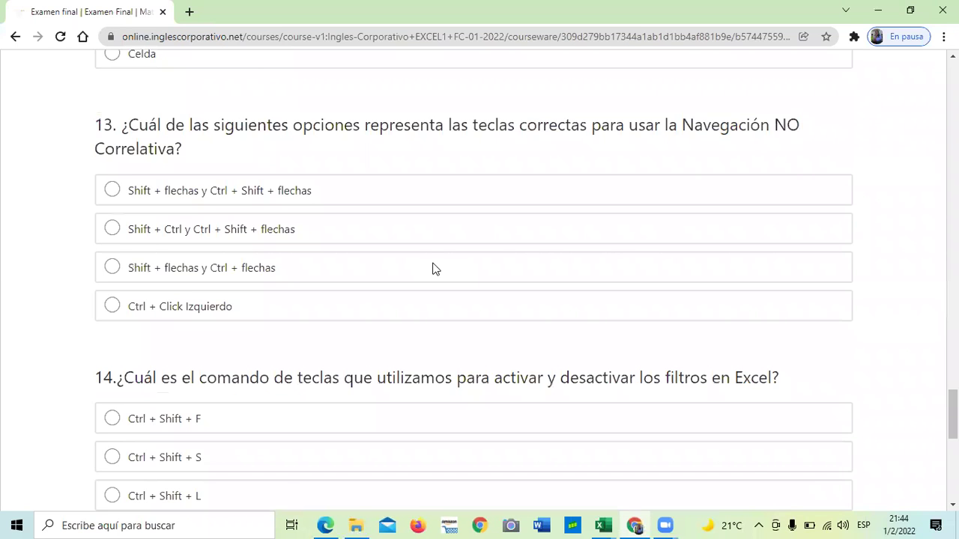
pyautogui.scroll(-4, 434, 263)
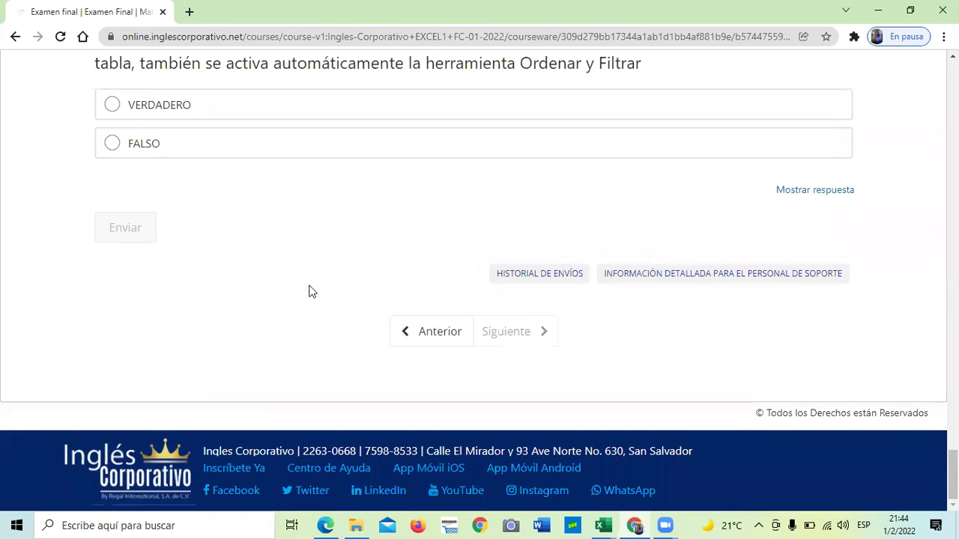
pyautogui.scroll(2, 303, 350)
pyautogui.scroll(3, 305, 351)
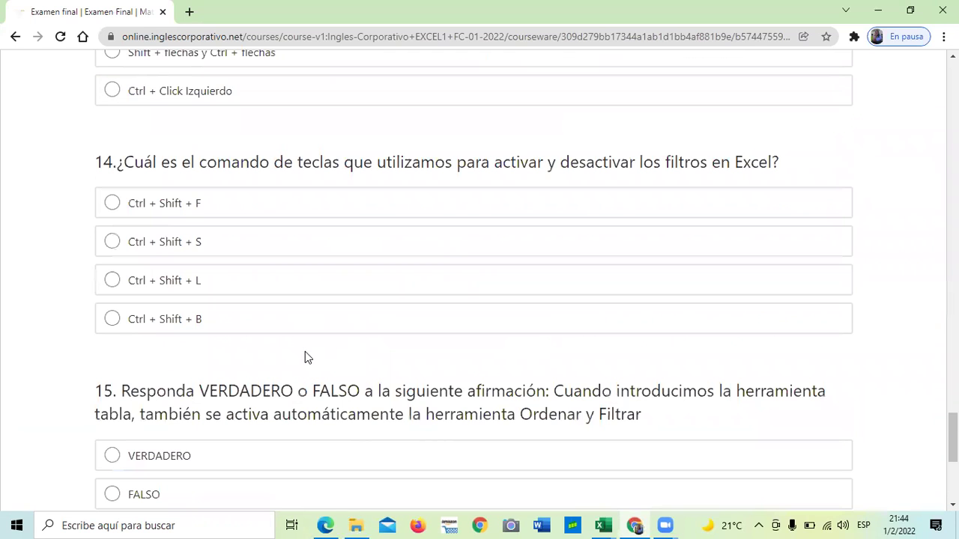
pyautogui.scroll(2, 327, 358)
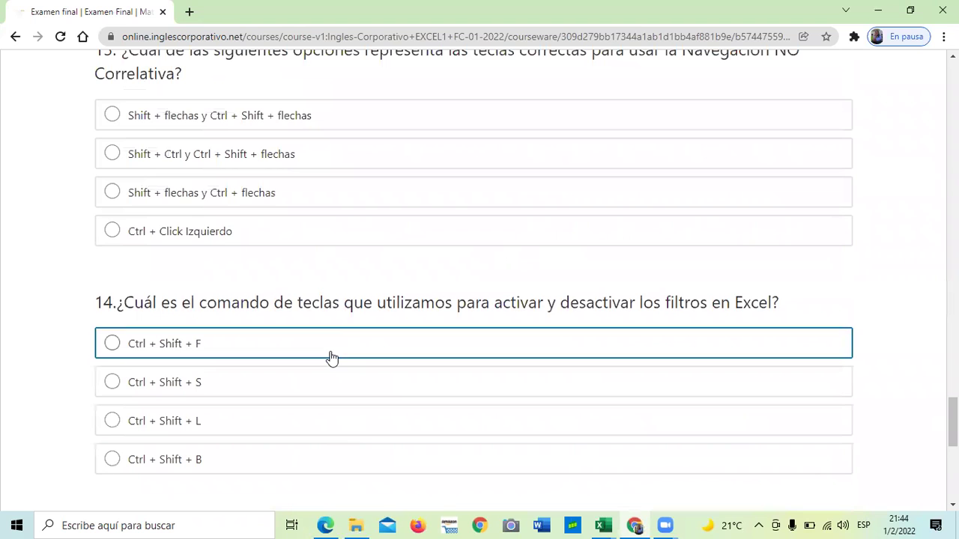
pyautogui.scroll(2, 332, 347)
pyautogui.scroll(2, 331, 341)
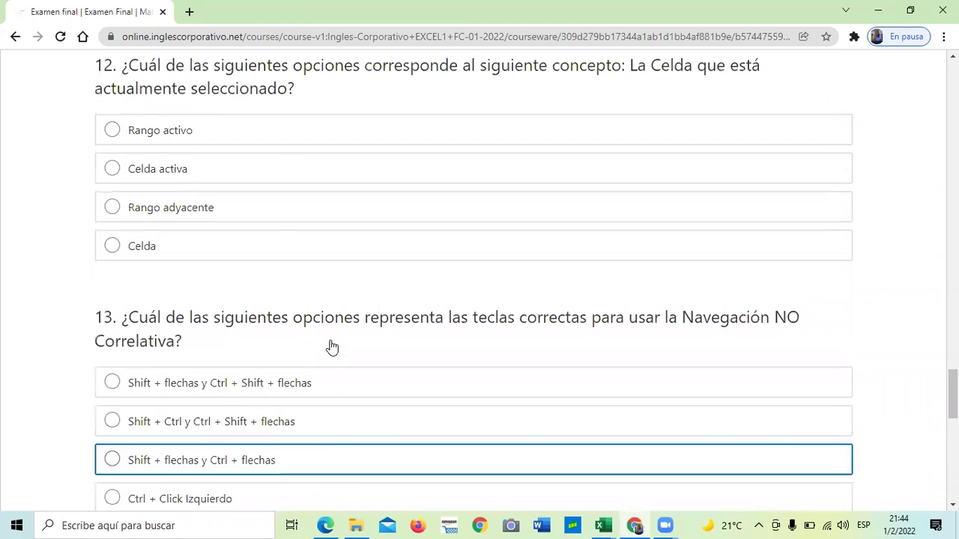
pyautogui.scroll(8, 331, 343)
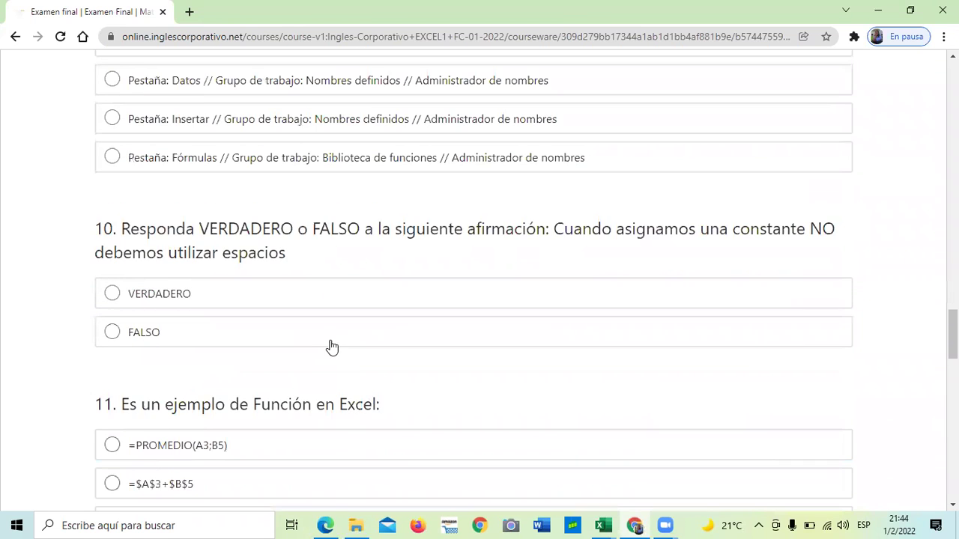
pyautogui.scroll(12, 332, 347)
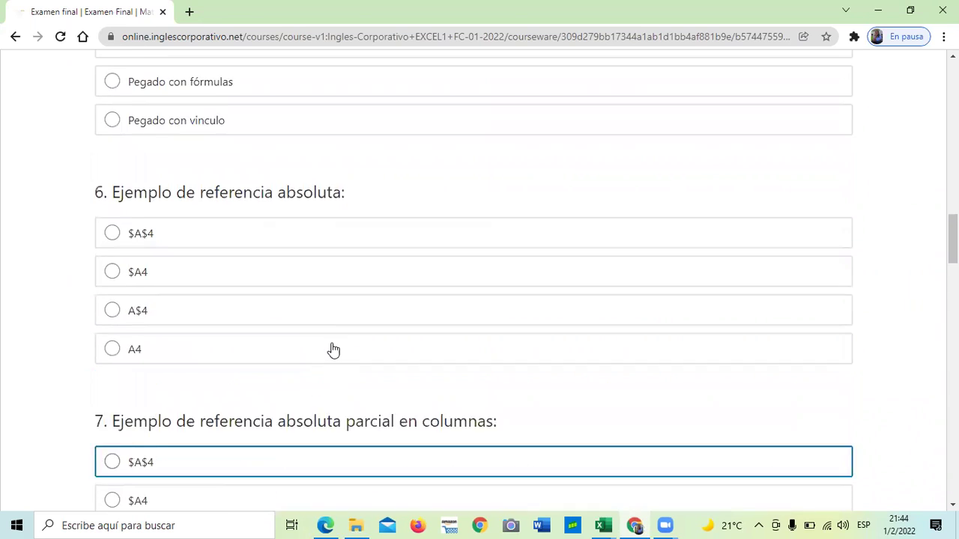
pyautogui.scroll(9, 334, 350)
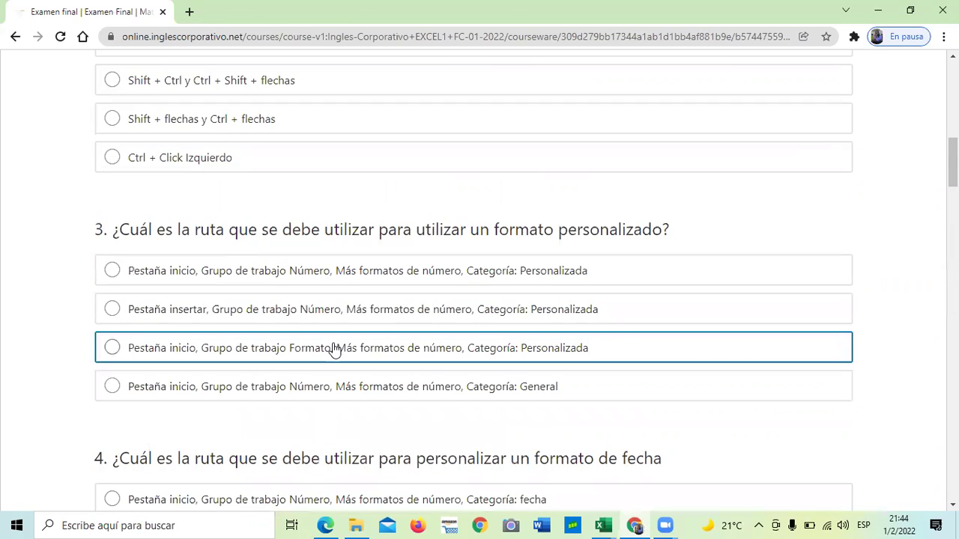
pyautogui.scroll(4, 334, 350)
pyautogui.scroll(6, 333, 349)
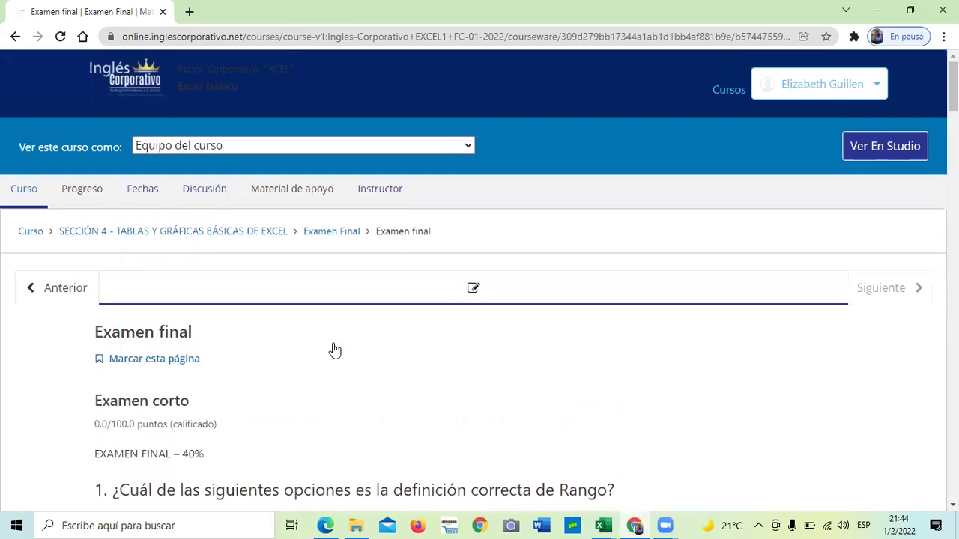
# Leave the exam for the course and show the student's Progreso page.
pyautogui.click(31, 232)
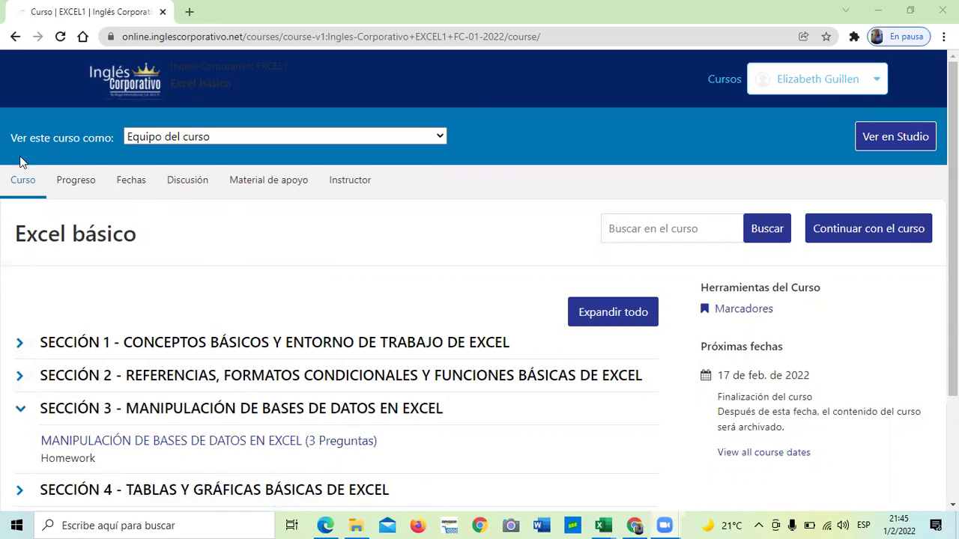
pyautogui.click(78, 183)
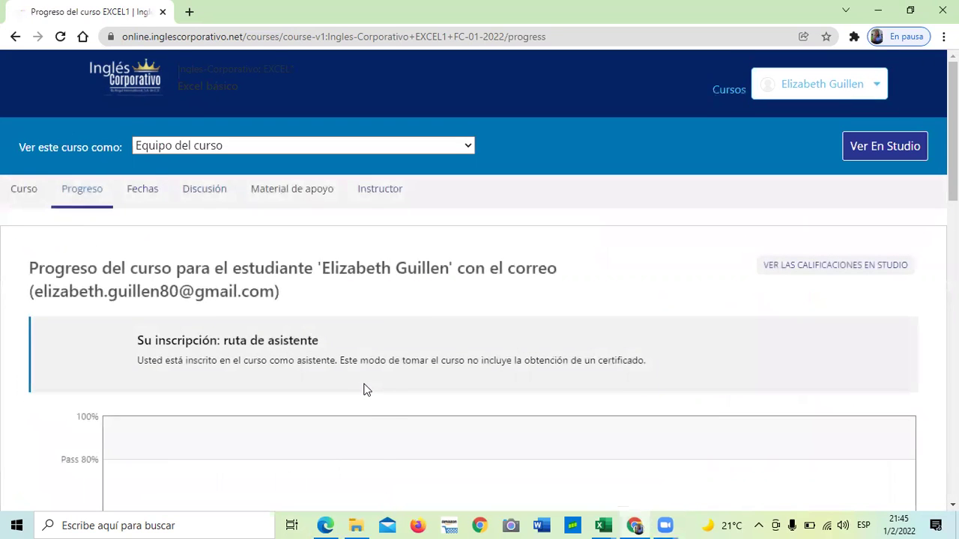
# Review the progress chart's 0% grades, then return to the Excel básico course outline.
pyautogui.scroll(-1, 365, 390)
pyautogui.scroll(-4, 364, 389)
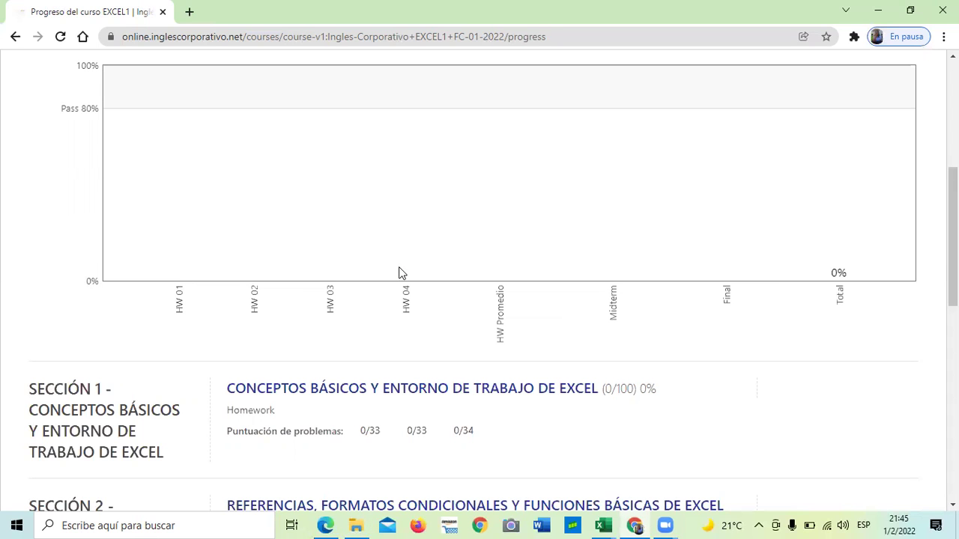
pyautogui.scroll(5, 398, 272)
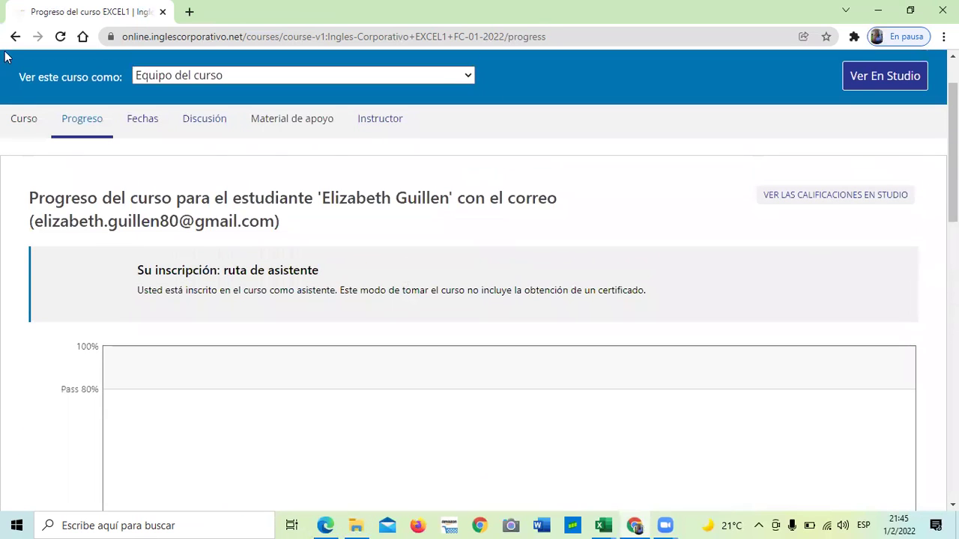
pyautogui.click(32, 123)
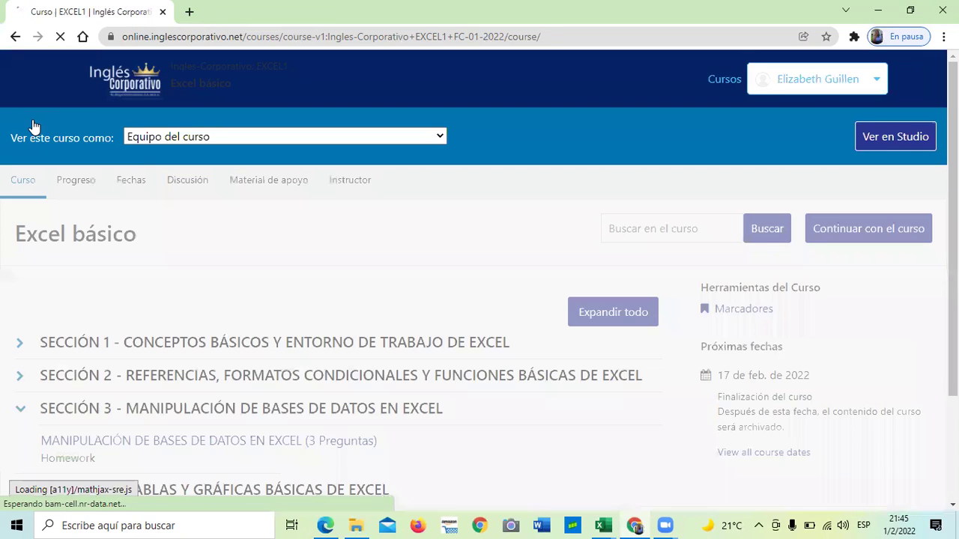
# Open Sección 3's 'MANIPULACIÓN DE BASES DE DATOS EN EXCEL' 3.5 Laboratorio unit.
pyautogui.scroll(-2, 268, 246)
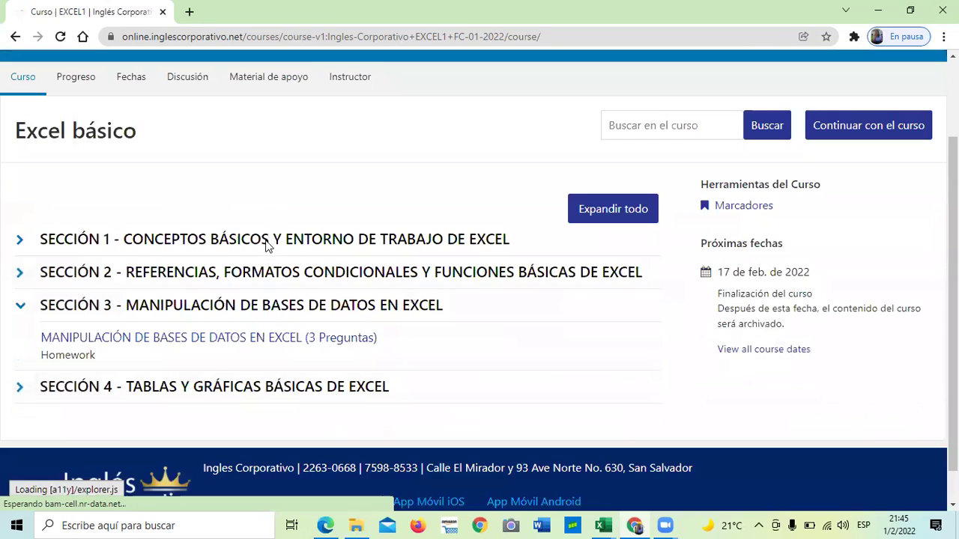
pyautogui.scroll(-1, 240, 277)
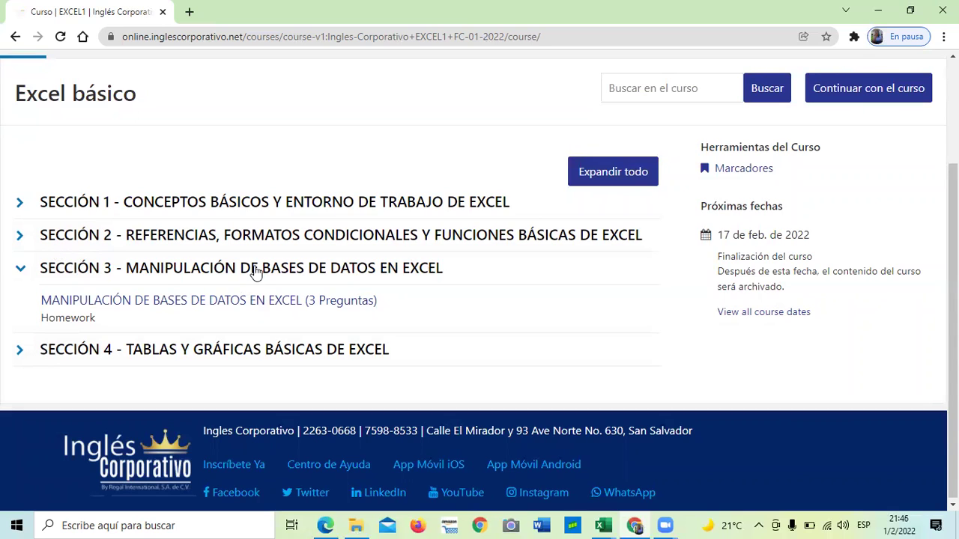
pyautogui.click(225, 301)
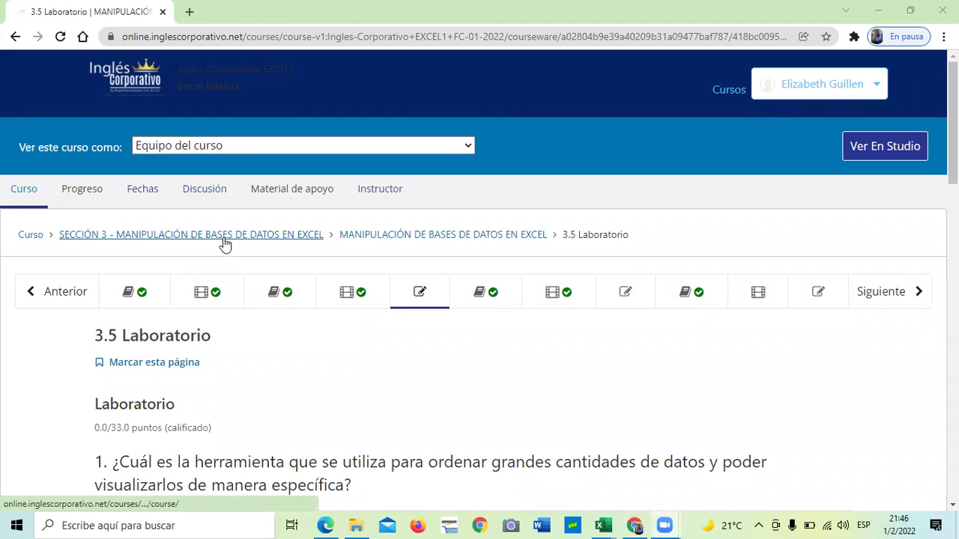
pyautogui.scroll(-1, 239, 283)
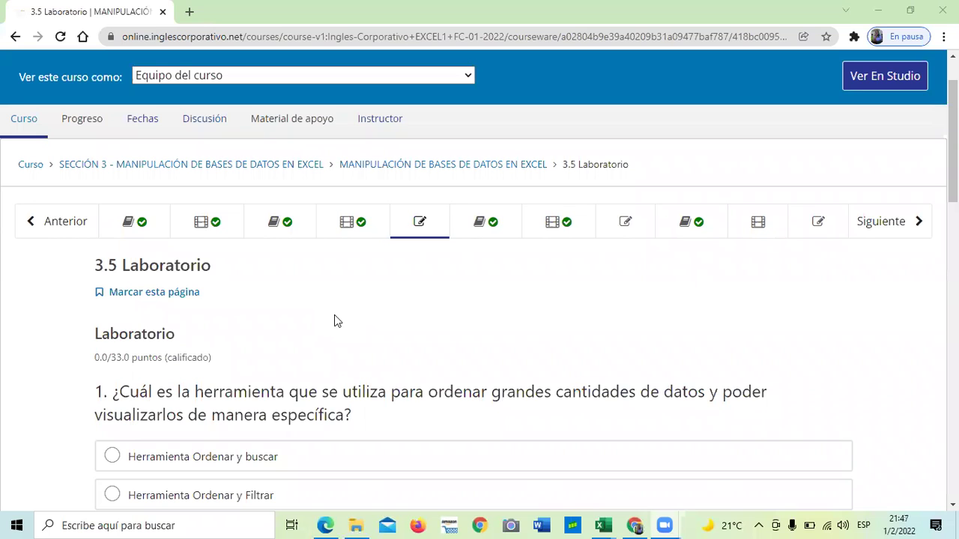
pyautogui.scroll(-1, 334, 321)
pyautogui.scroll(-1, 358, 296)
pyautogui.scroll(-1, 361, 294)
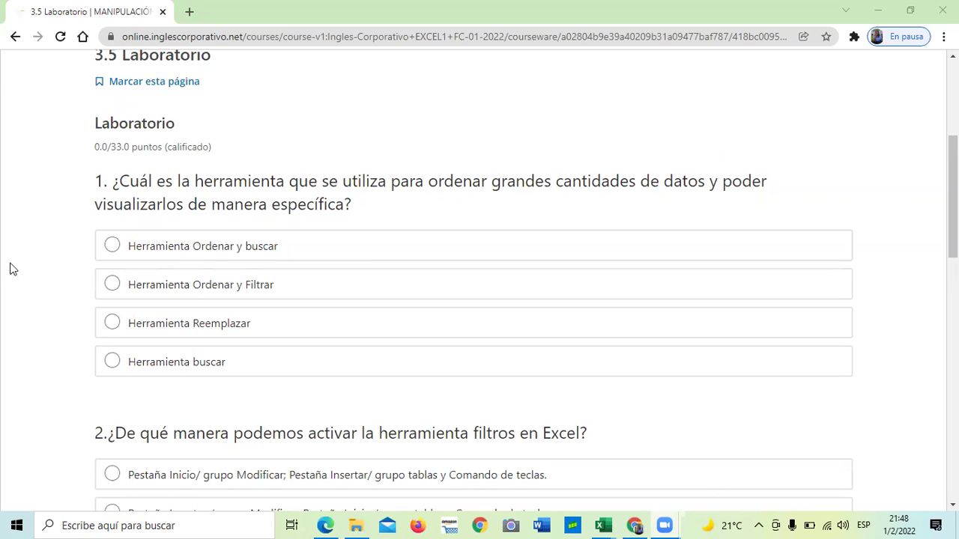
pyautogui.scroll(-3, 453, 384)
pyautogui.scroll(-7, 452, 382)
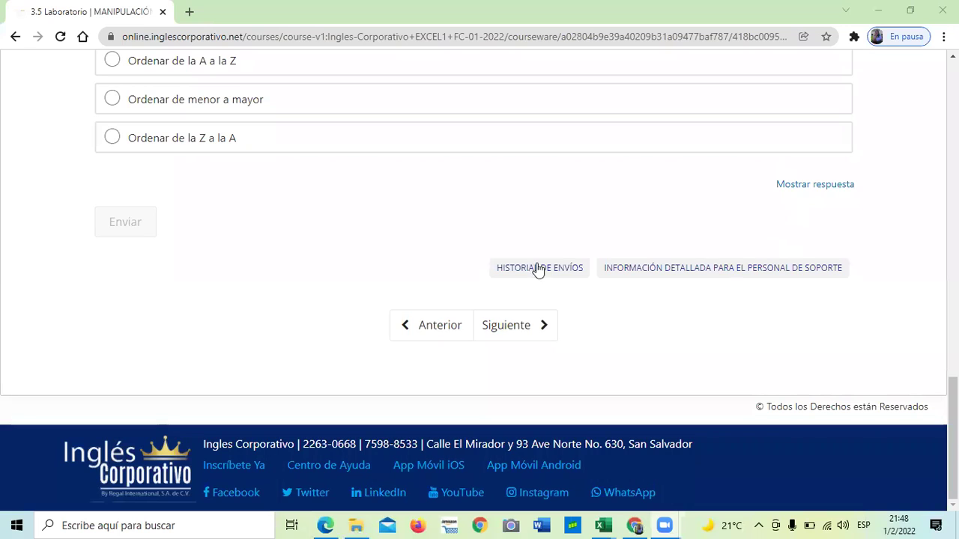
pyautogui.scroll(7, 514, 229)
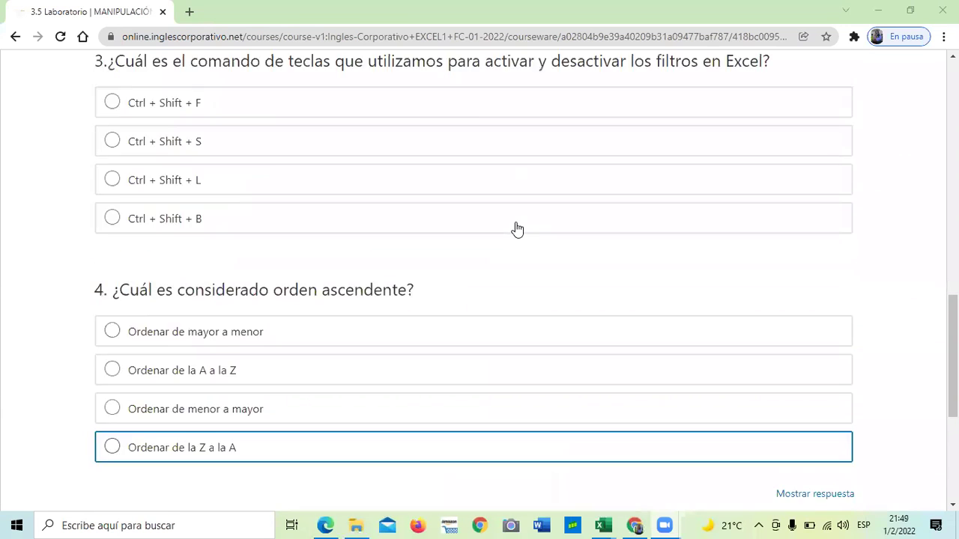
pyautogui.scroll(3, 514, 228)
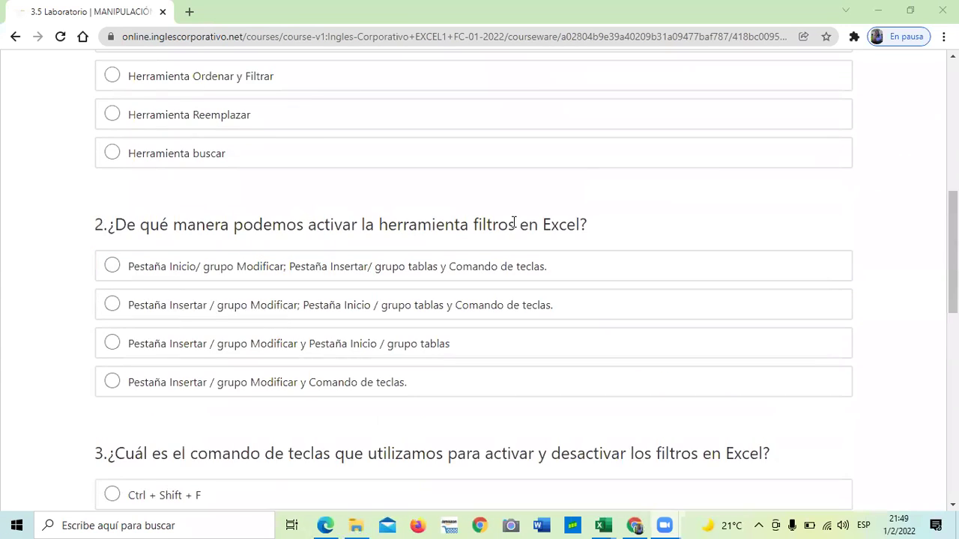
pyautogui.scroll(-5, 514, 225)
pyautogui.scroll(-2, 514, 222)
pyautogui.scroll(10, 516, 221)
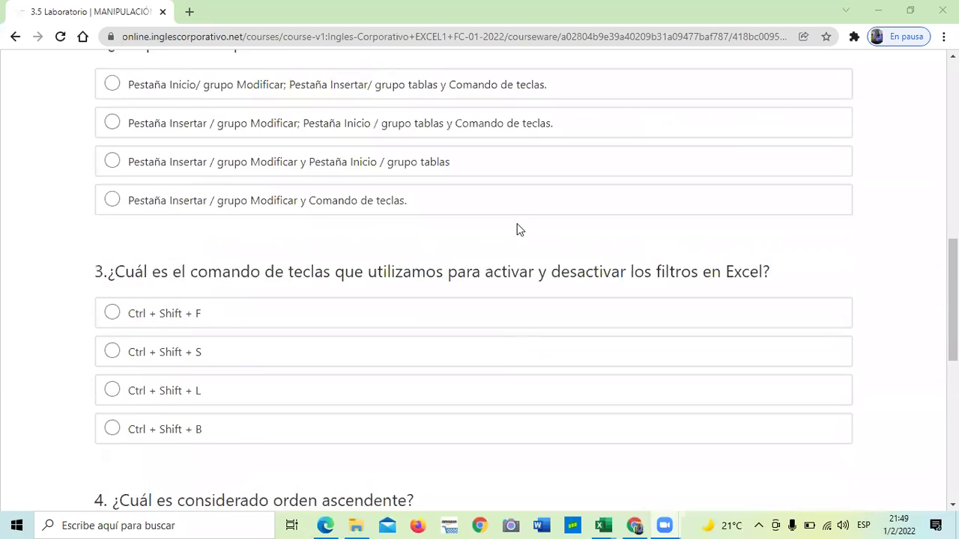
pyautogui.scroll(1, 519, 220)
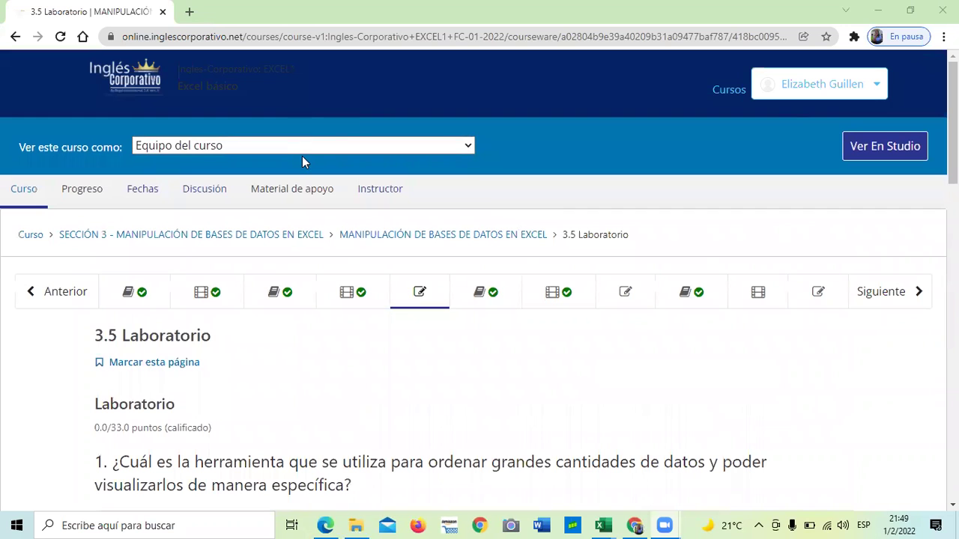
pyautogui.scroll(-1, 319, 168)
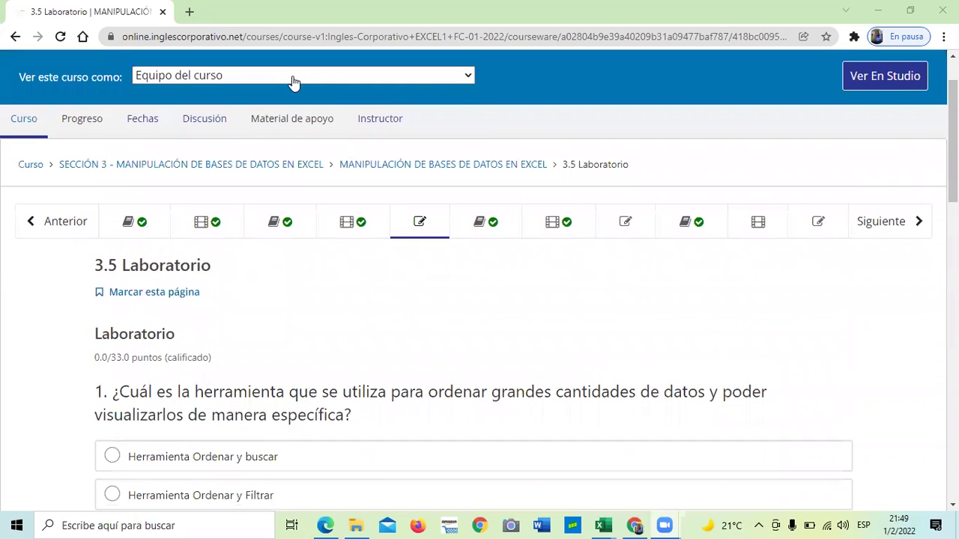
pyautogui.scroll(-14, 499, 229)
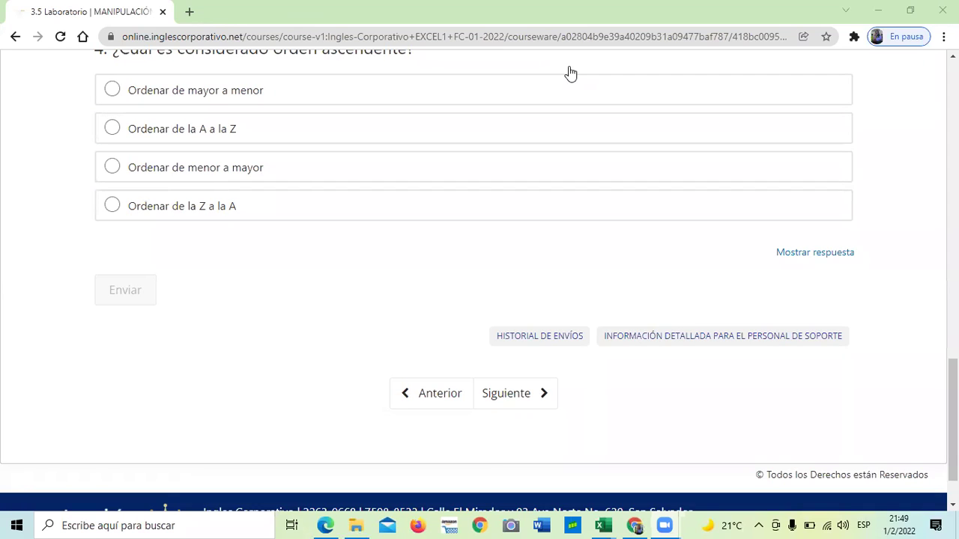
# Reveal the 3.5 Laboratorio answers and review the correct options marked with check marks.
pyautogui.click(823, 253)
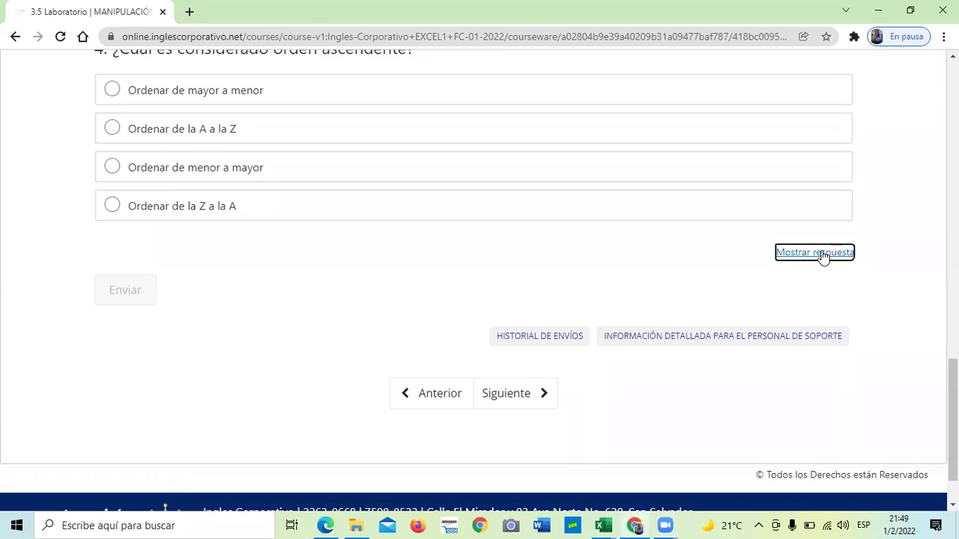
pyautogui.scroll(10, 479, 282)
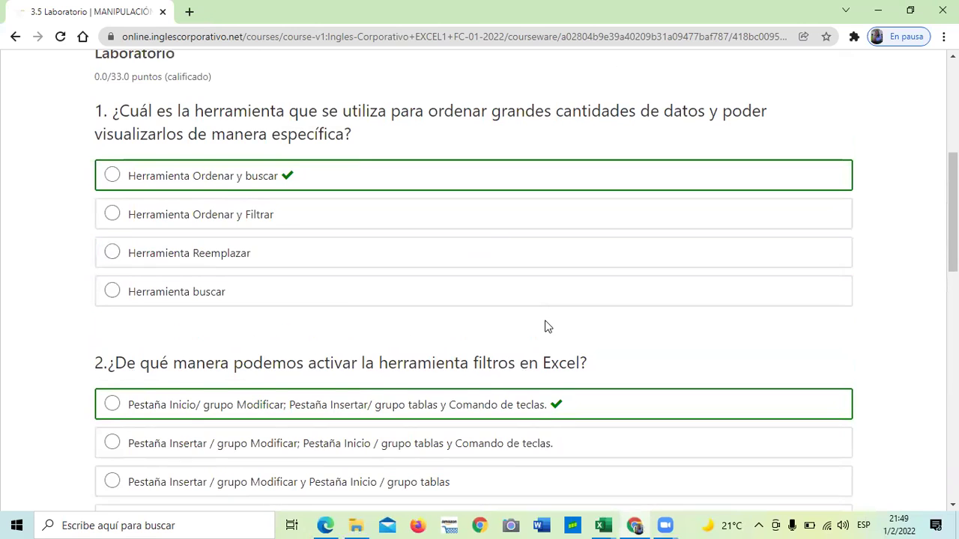
pyautogui.scroll(1, 546, 325)
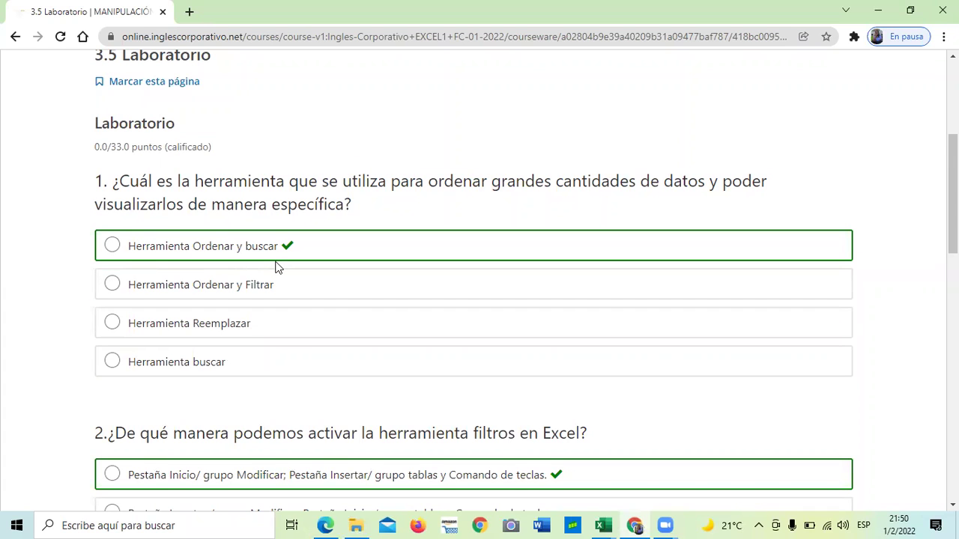
pyautogui.scroll(-2, 283, 264)
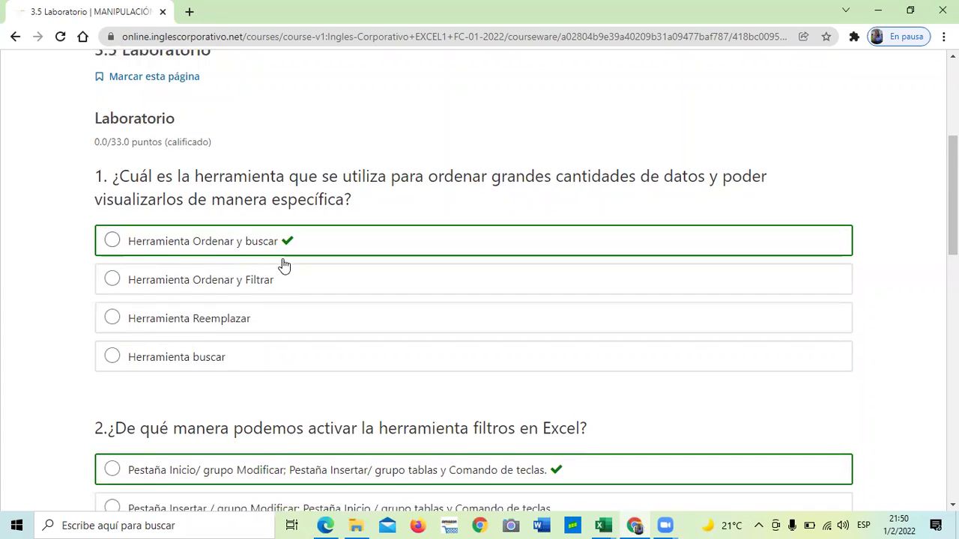
pyautogui.scroll(-1, 392, 306)
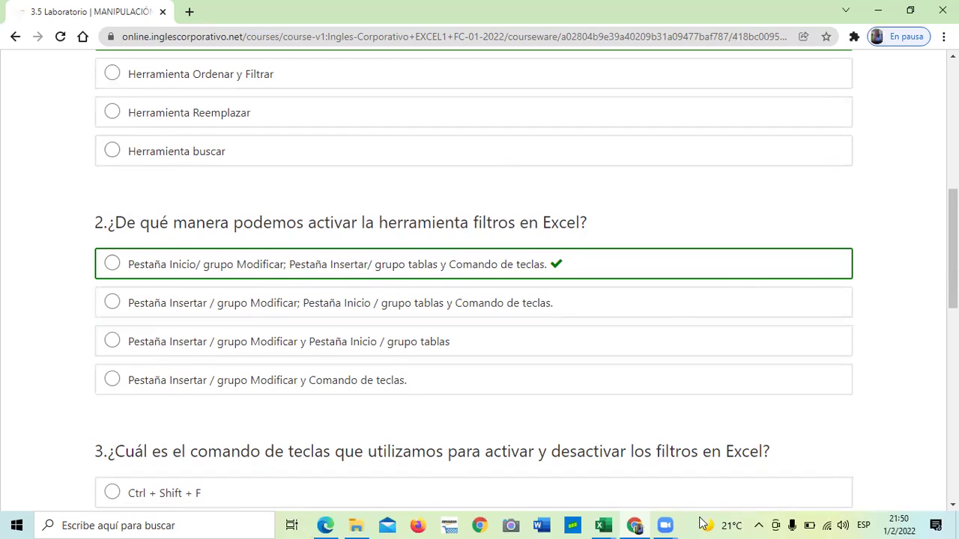
# Bring the 3.2 Herramienta formulario workbook forward and browse Insertar's Símbolos, Texto and PivotTable menus.
pyautogui.moveTo(600, 522)
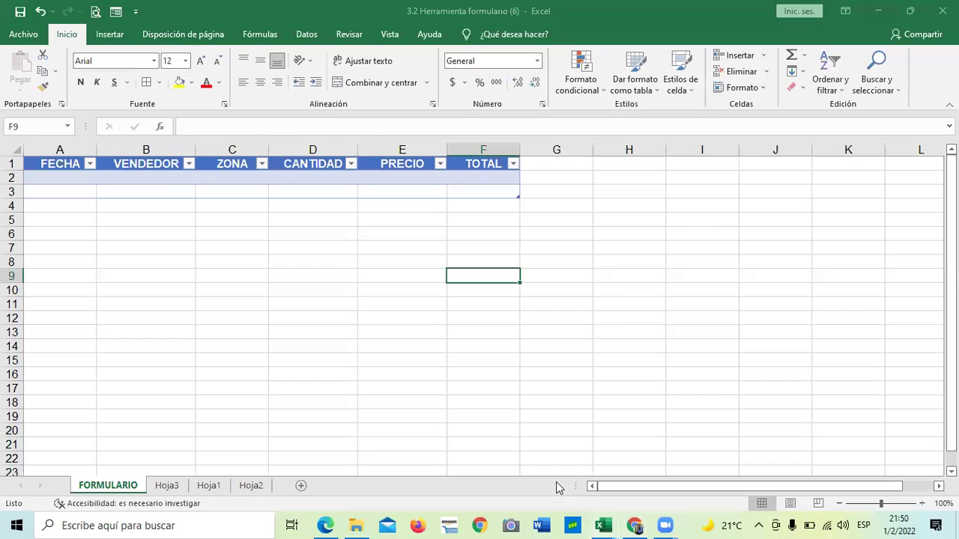
pyautogui.click(560, 491)
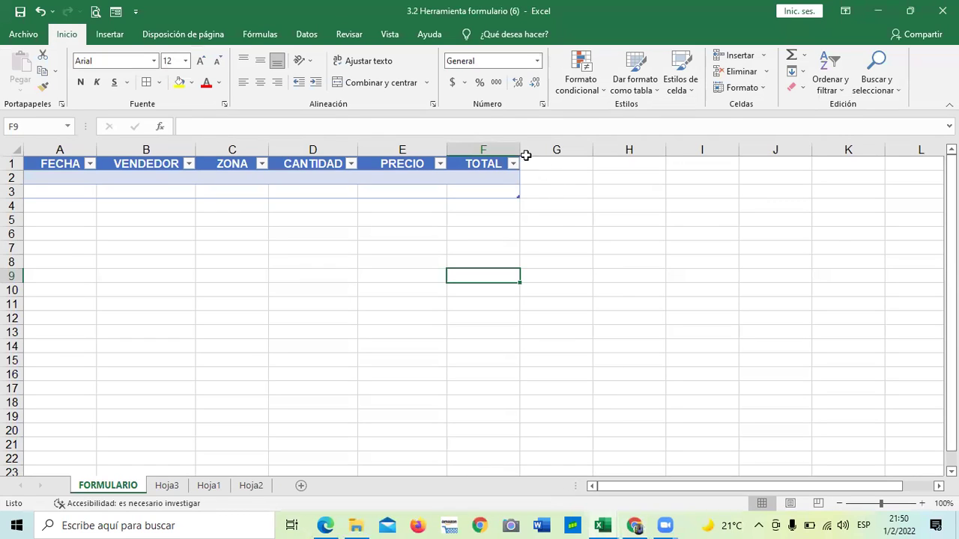
pyautogui.click(116, 35)
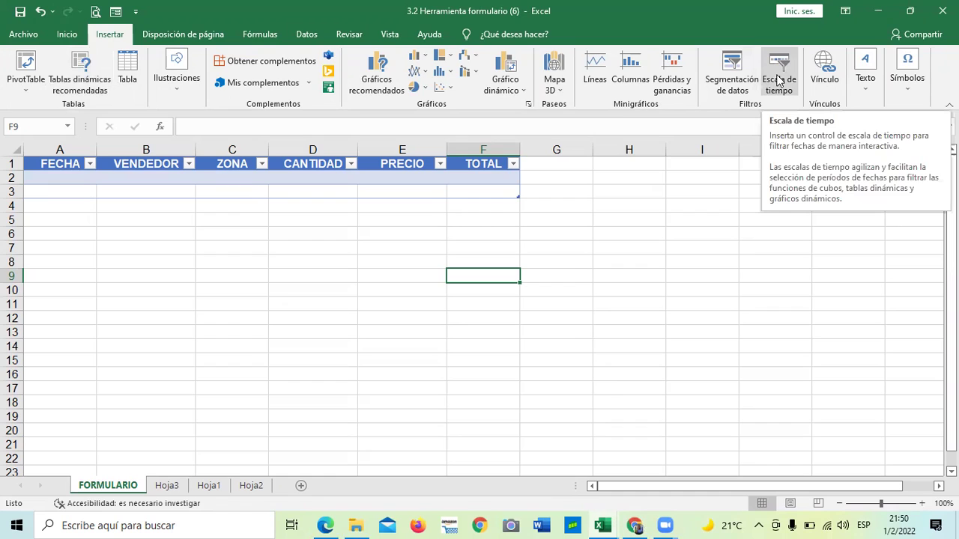
pyautogui.click(907, 95)
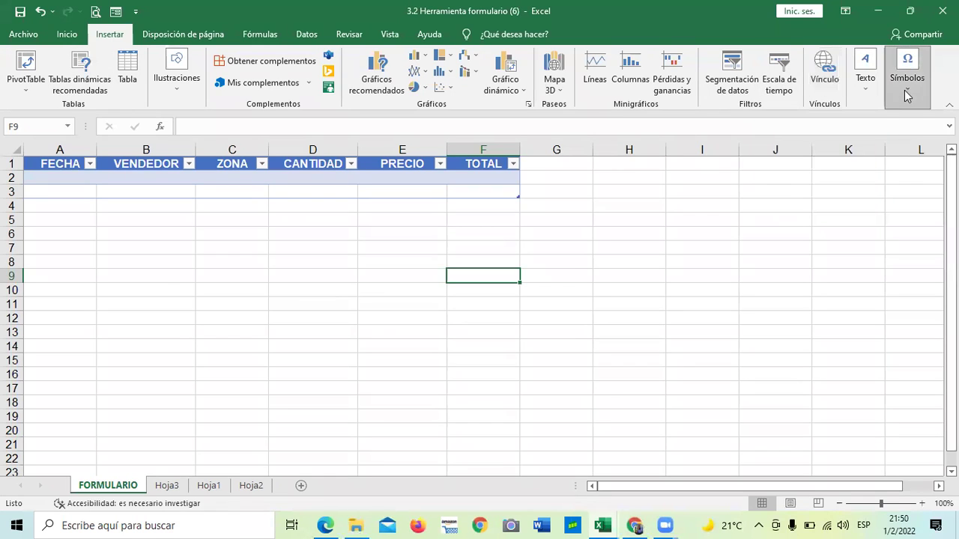
pyautogui.click(867, 94)
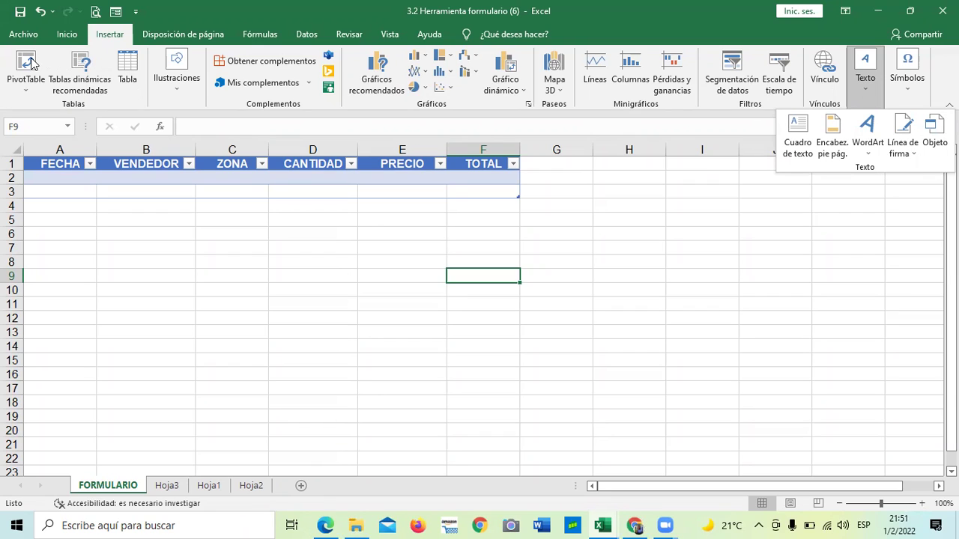
pyautogui.click(26, 90)
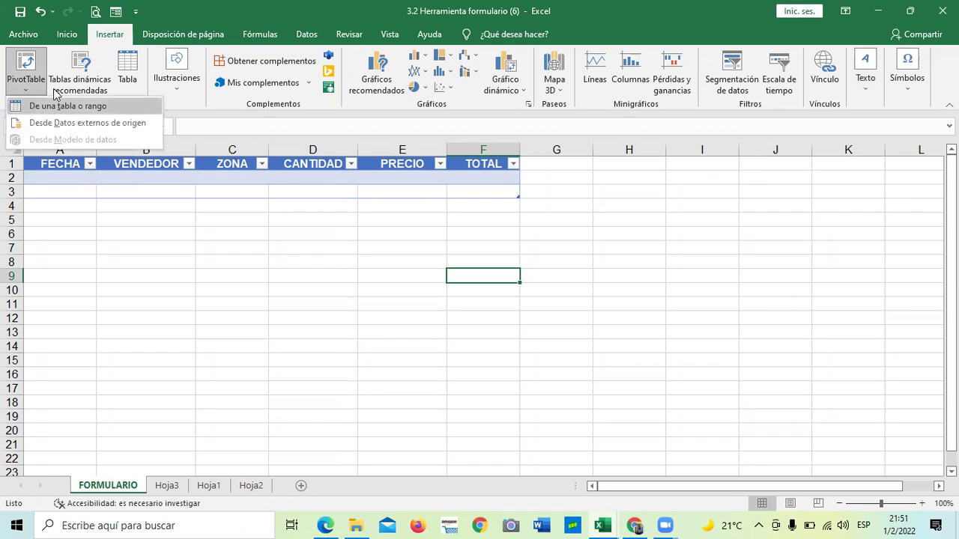
pyautogui.click(301, 287)
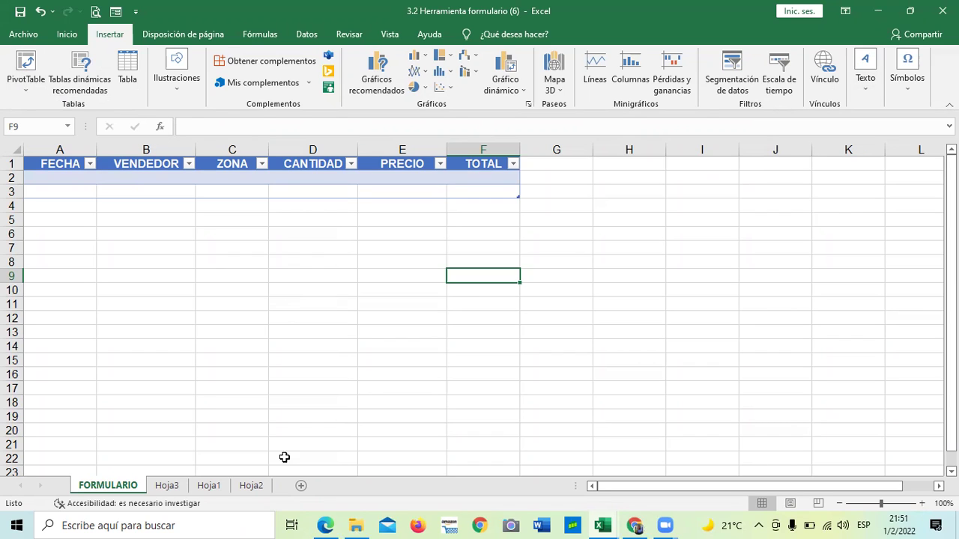
# Switch between the quiz and the workbook, restoring its Inicio tab, then go back to the quiz.
pyautogui.moveTo(635, 524)
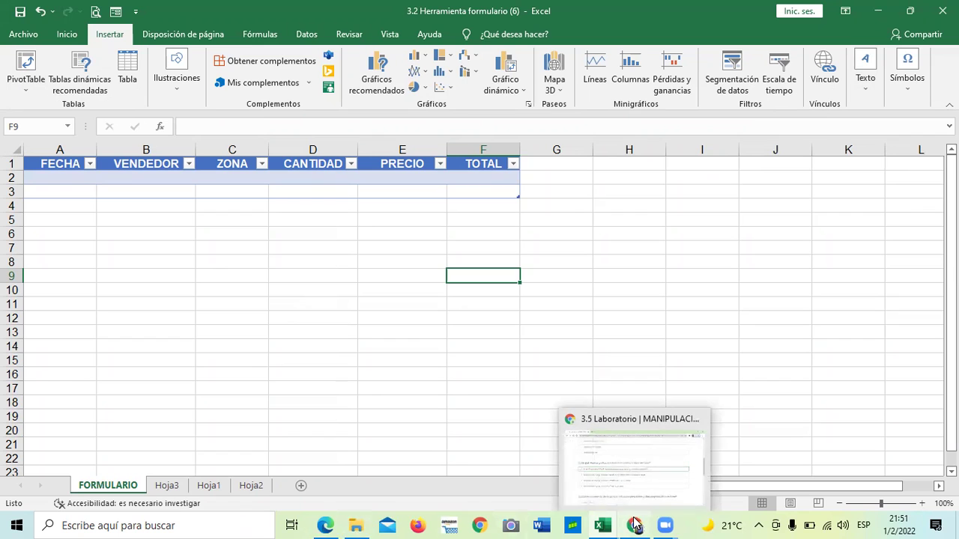
pyautogui.click(615, 480)
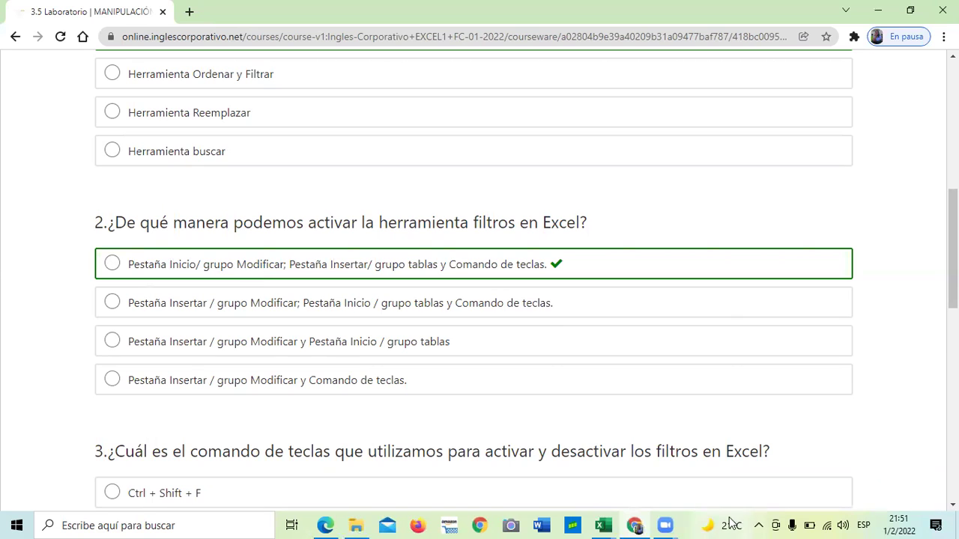
pyautogui.click(599, 523)
pyautogui.click(554, 477)
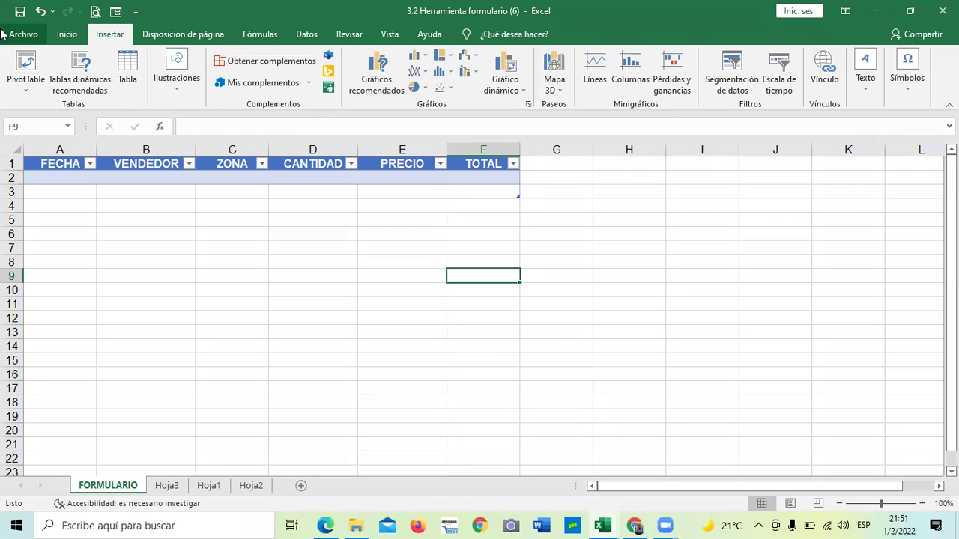
pyautogui.click(65, 36)
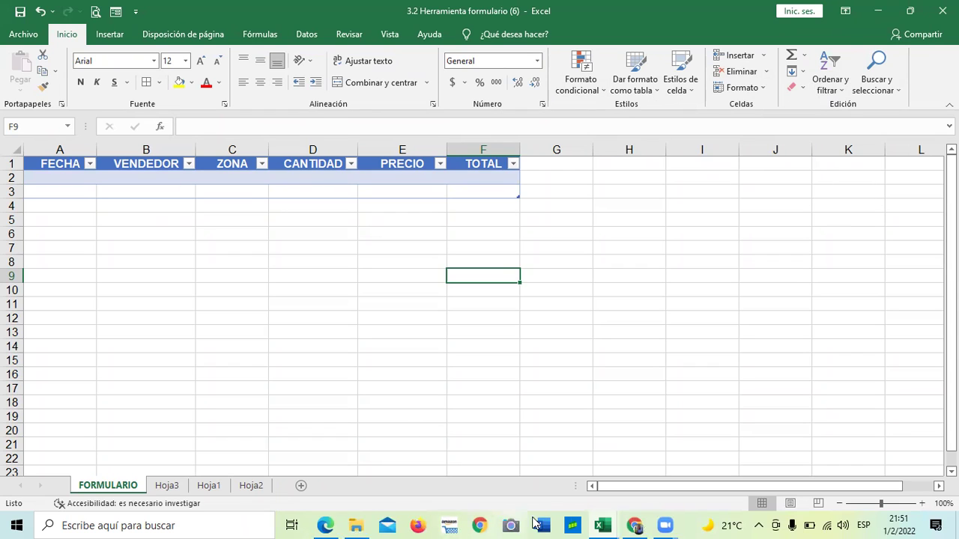
pyautogui.moveTo(633, 524)
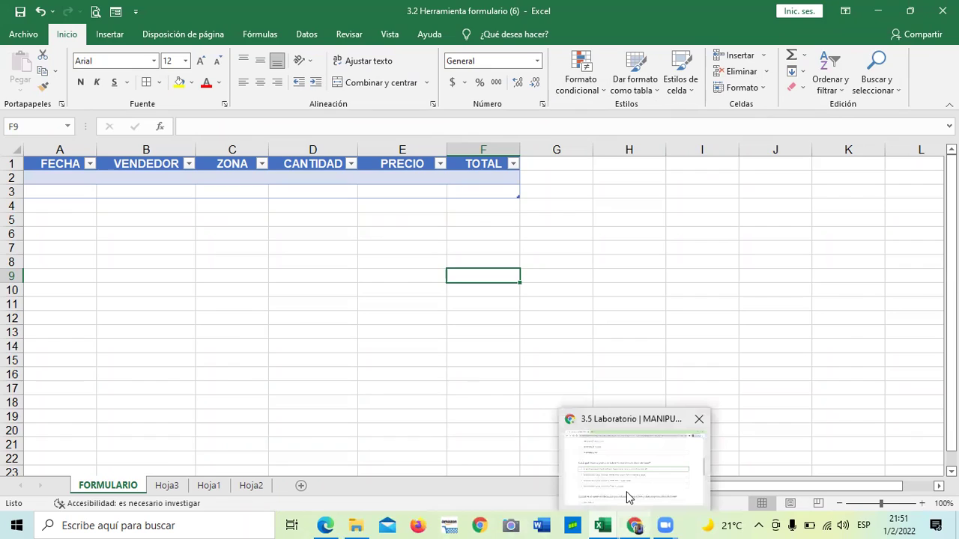
pyautogui.click(626, 492)
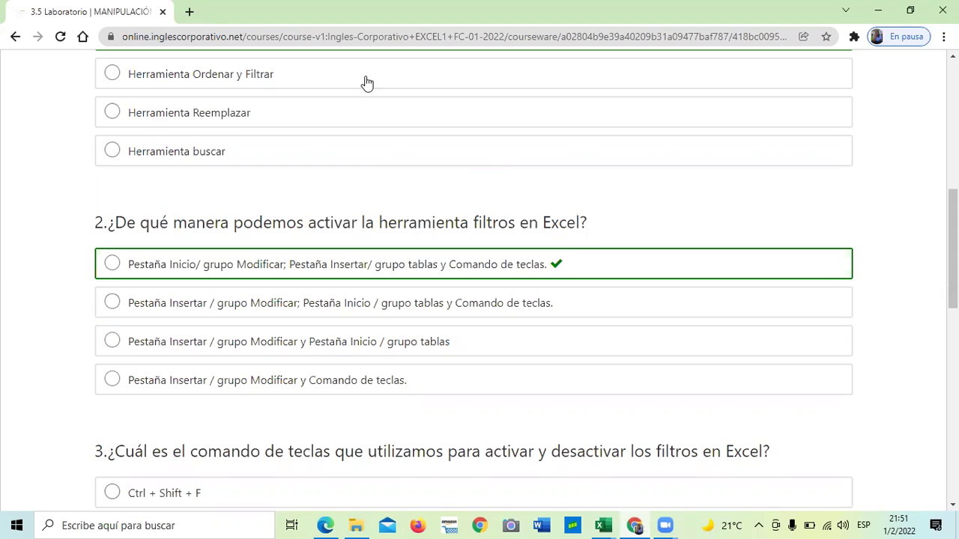
# Scroll the 3.5 Laboratorio quiz down to question 3's correct answer, Ctrl + Shift + L.
pyautogui.scroll(2, 383, 160)
pyautogui.scroll(-1, 385, 160)
pyautogui.scroll(-1, 379, 160)
pyautogui.scroll(-3, 572, 284)
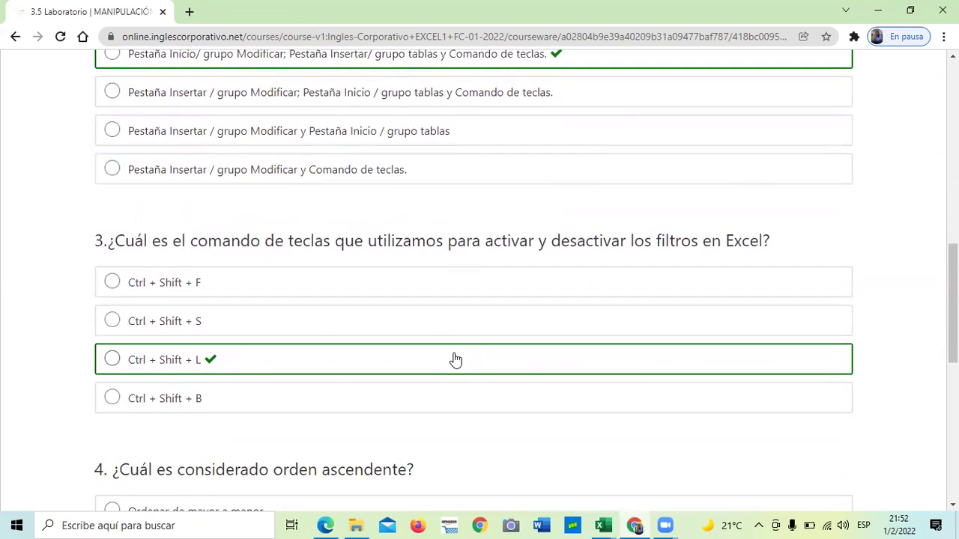
pyautogui.scroll(-1, 456, 359)
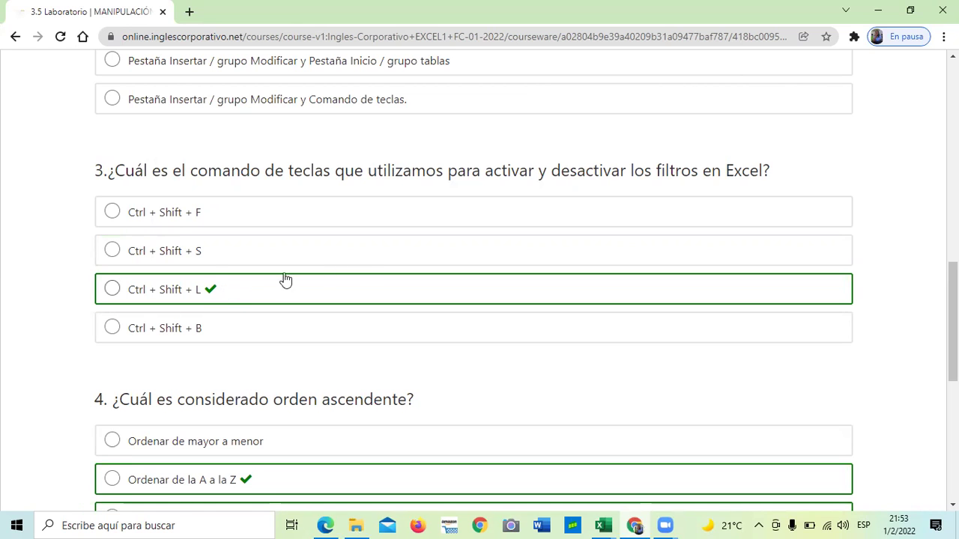
pyautogui.scroll(-2, 365, 267)
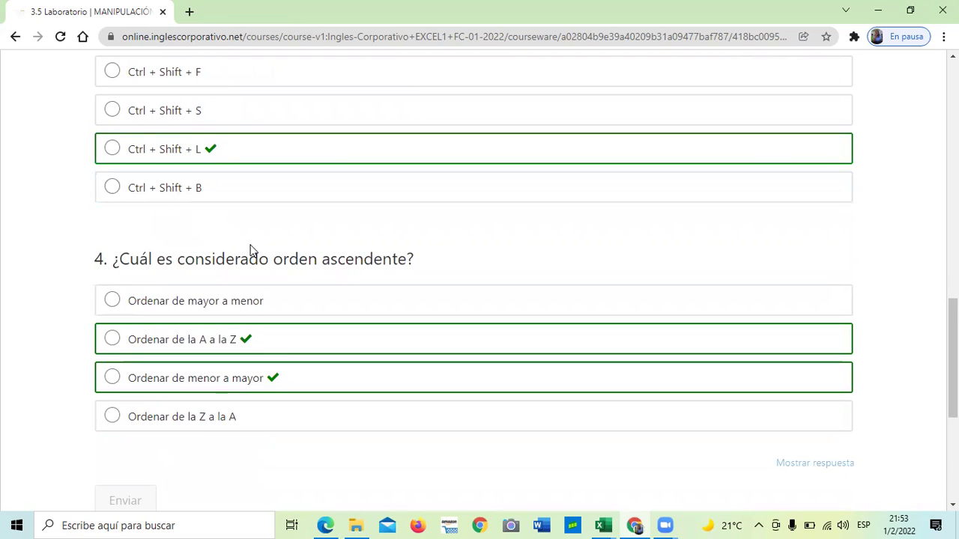
pyautogui.scroll(-1, 251, 249)
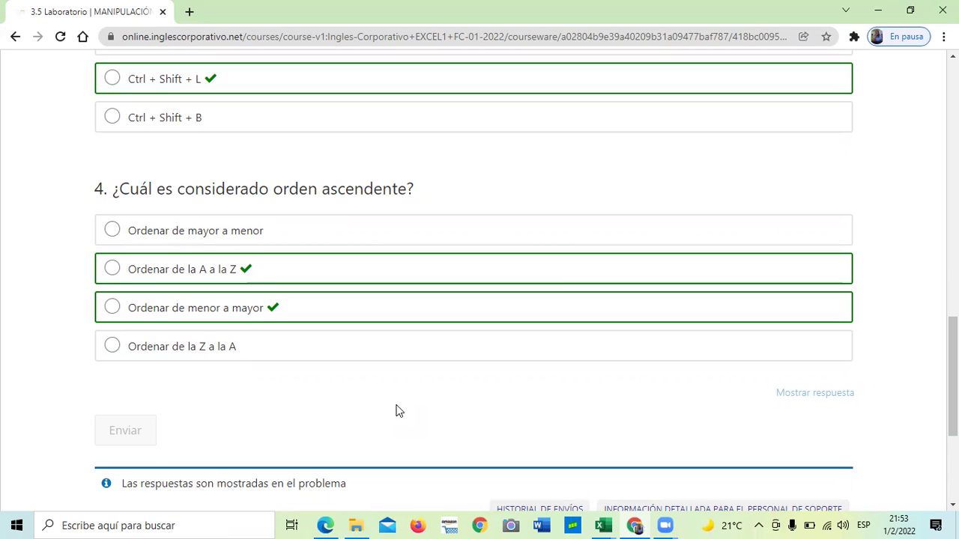
pyautogui.scroll(2, 332, 268)
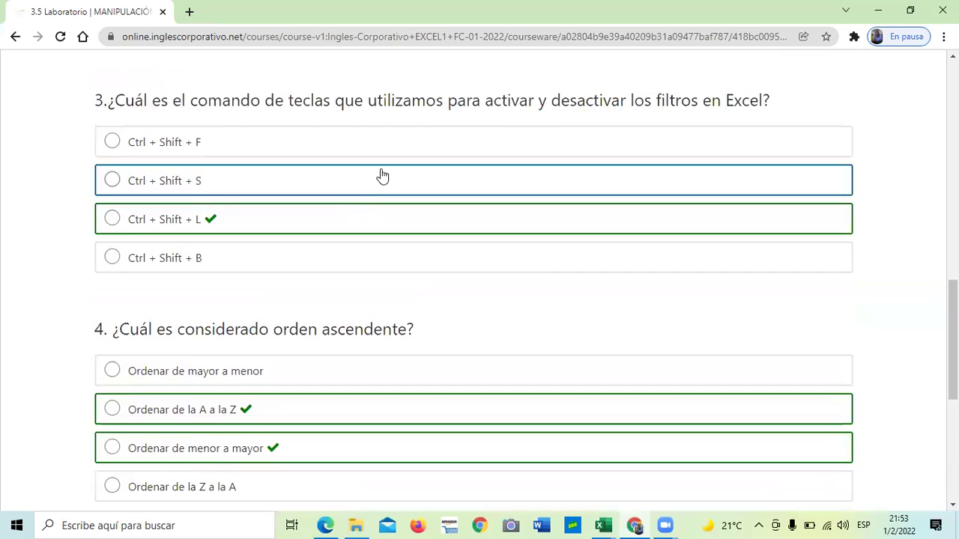
pyautogui.scroll(3, 349, 247)
pyautogui.scroll(-1, 349, 248)
pyautogui.scroll(2, 353, 258)
pyautogui.scroll(4, 353, 262)
pyautogui.scroll(-11, 352, 262)
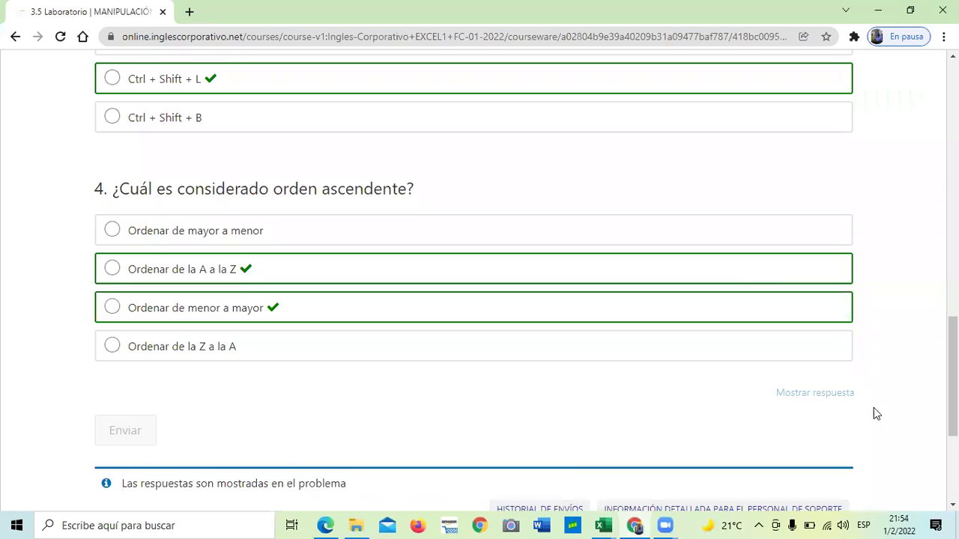
pyautogui.scroll(3, 815, 392)
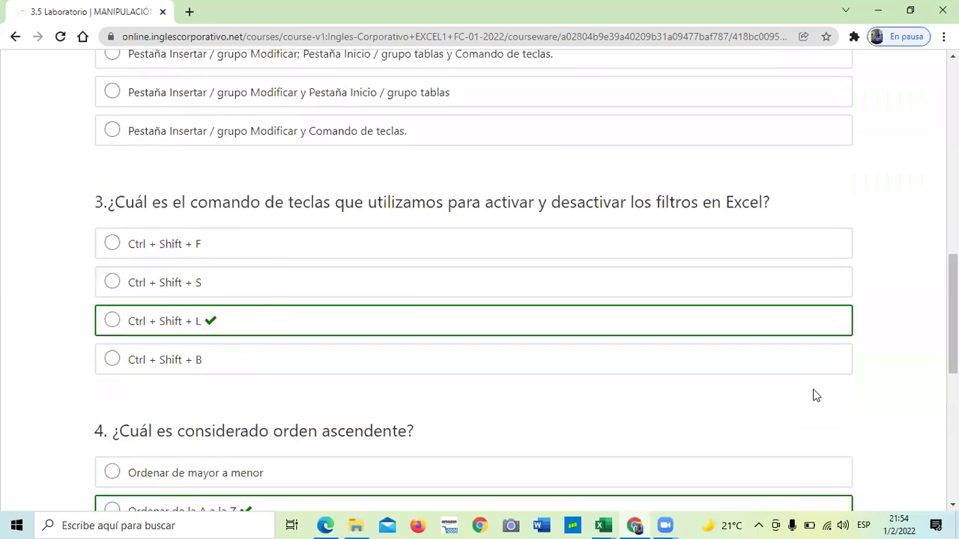
pyautogui.scroll(10, 814, 393)
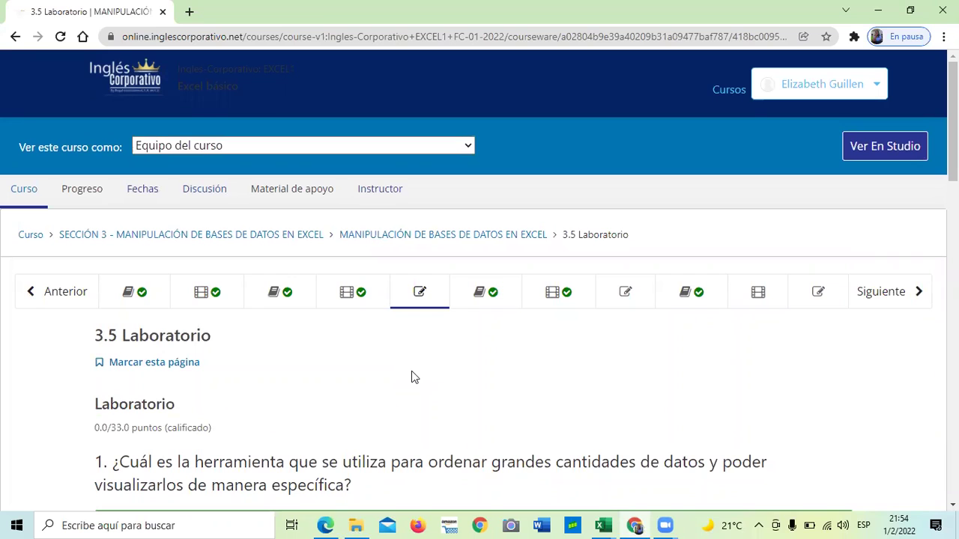
# Skim the 3.6 Series de relleno unit, then move to the 3.9 data validation lists lesson.
pyautogui.click(505, 292)
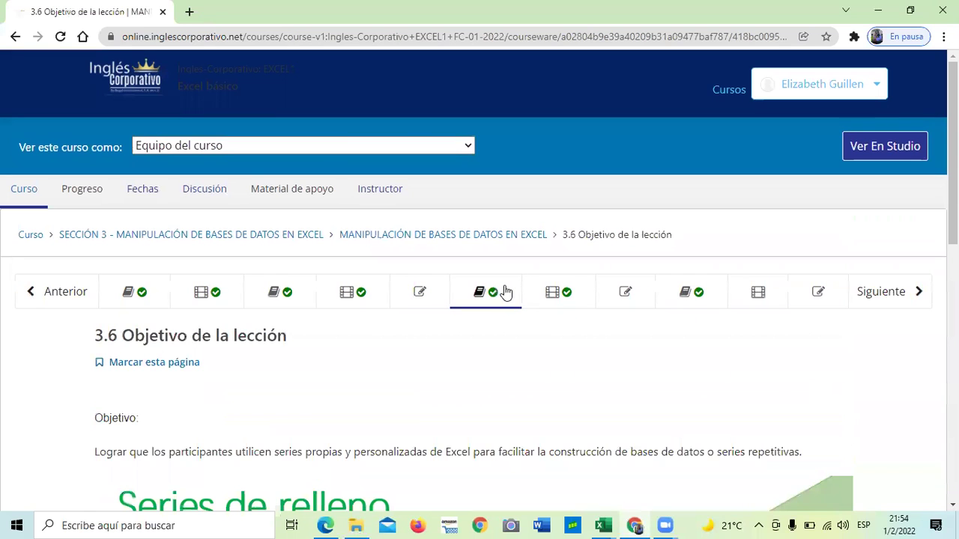
pyautogui.scroll(-5, 491, 326)
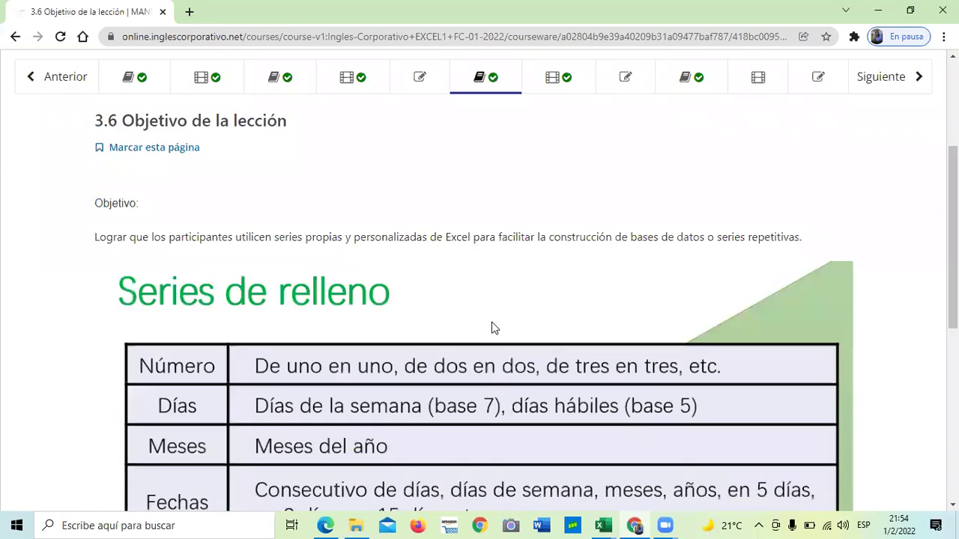
pyautogui.scroll(-3, 491, 324)
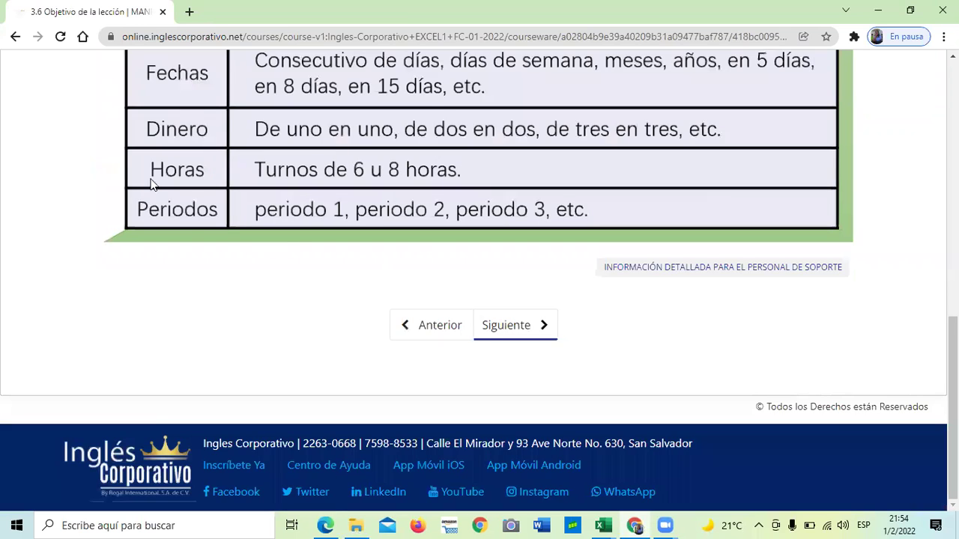
pyautogui.scroll(2, 194, 232)
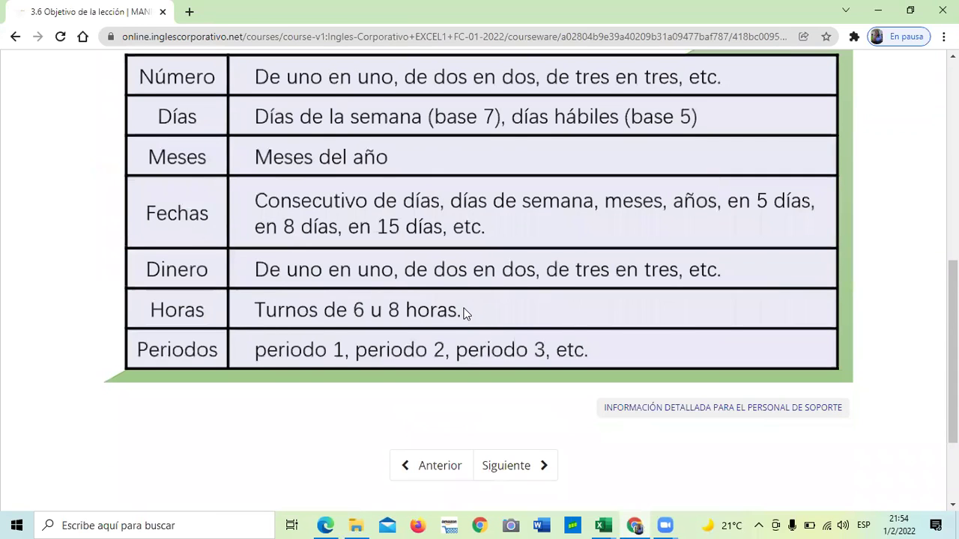
pyautogui.scroll(1, 464, 298)
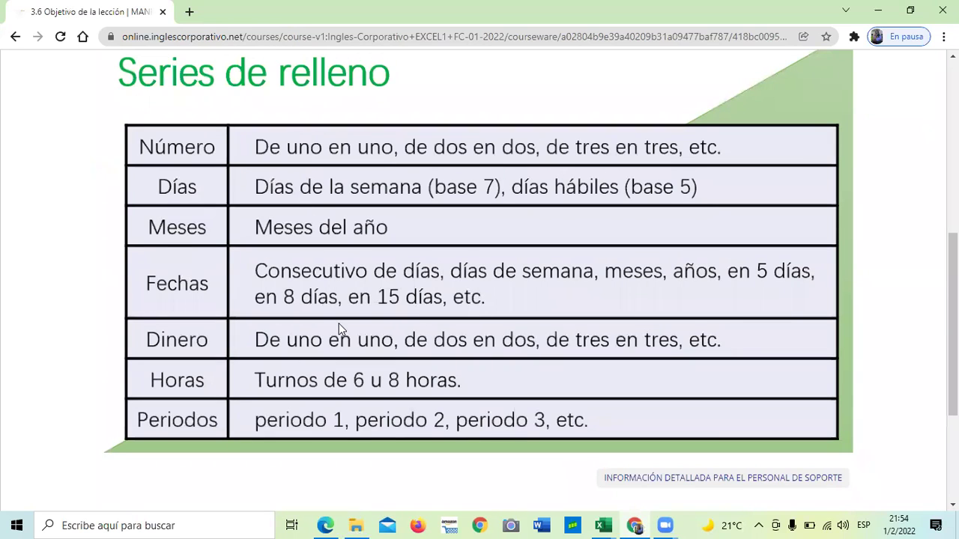
pyautogui.scroll(-3, 339, 329)
pyautogui.scroll(6, 344, 327)
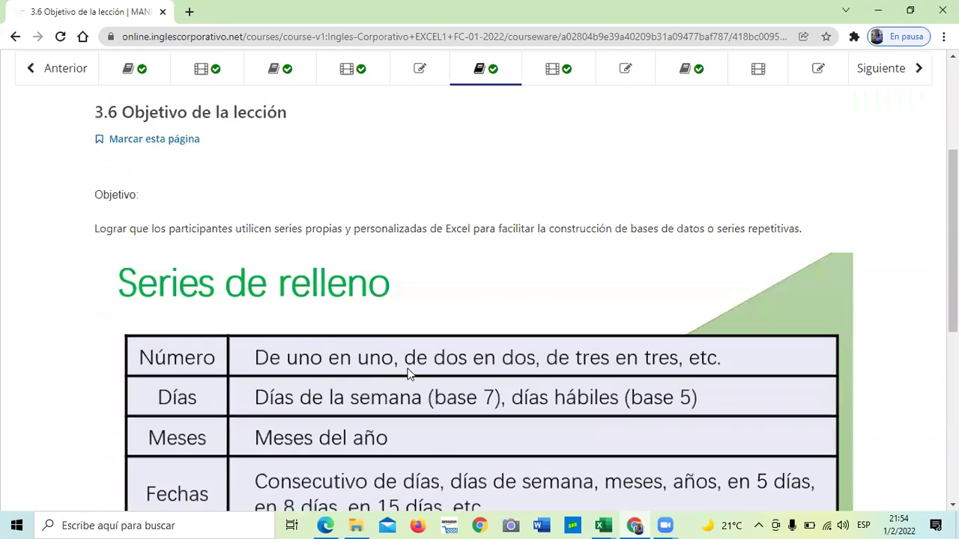
pyautogui.scroll(1, 406, 368)
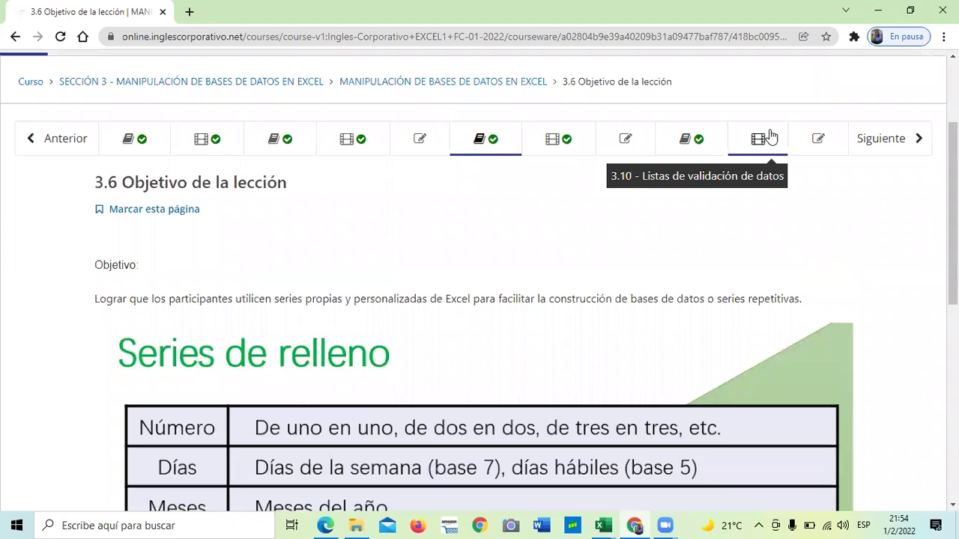
pyautogui.click(698, 143)
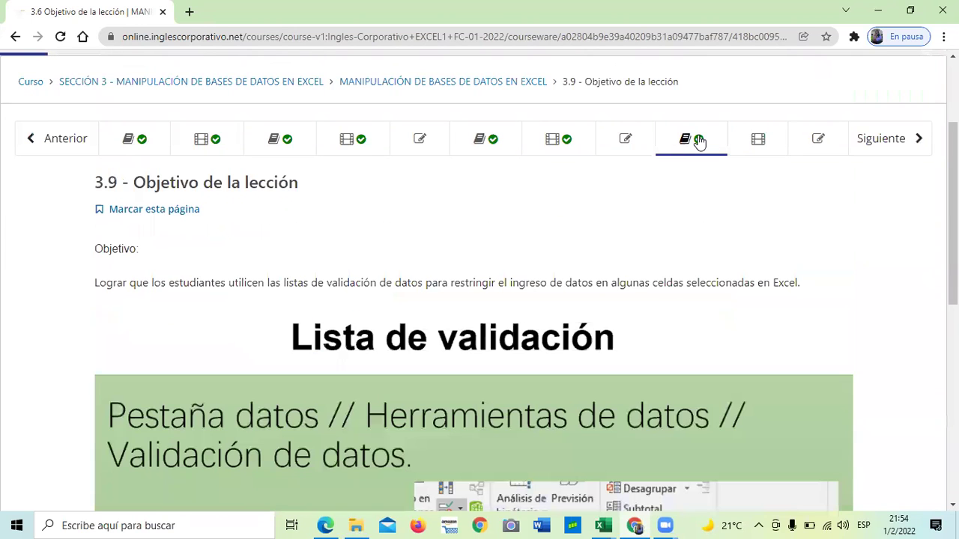
pyautogui.scroll(-3, 631, 217)
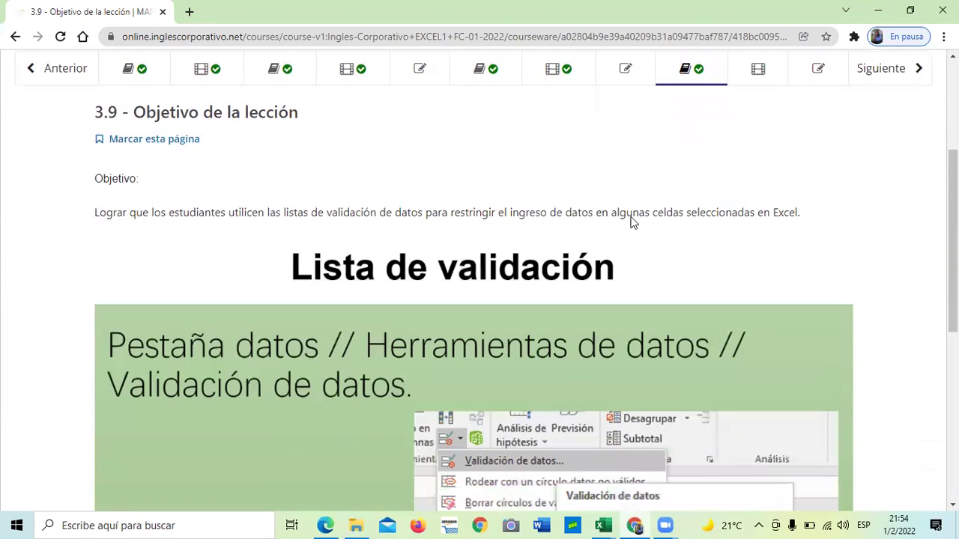
pyautogui.scroll(-1, 362, 220)
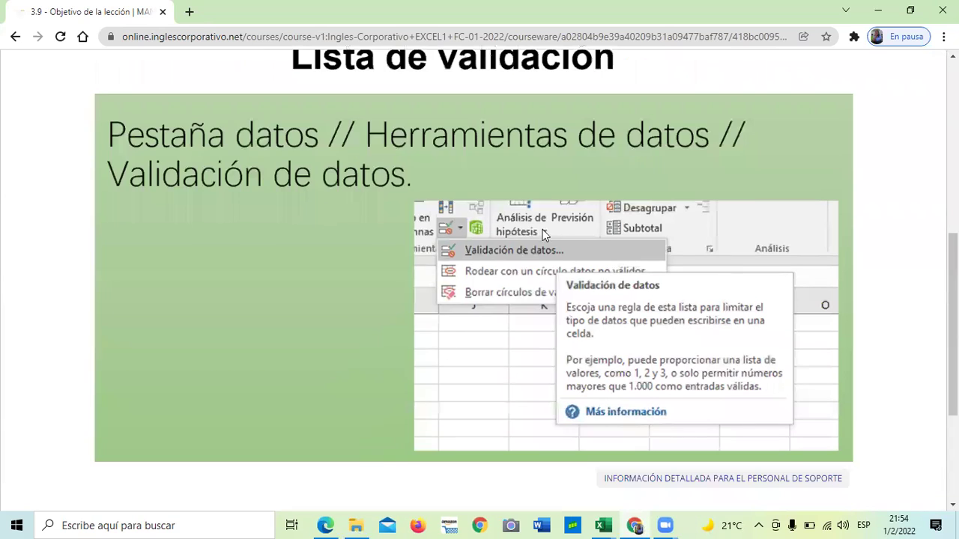
pyautogui.scroll(-3, 430, 313)
pyautogui.scroll(4, 430, 313)
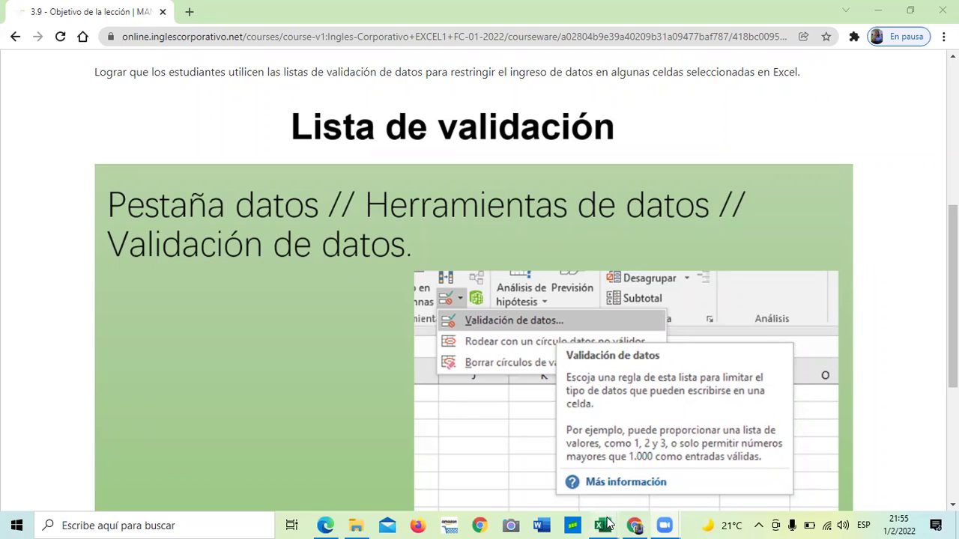
pyautogui.moveTo(603, 525)
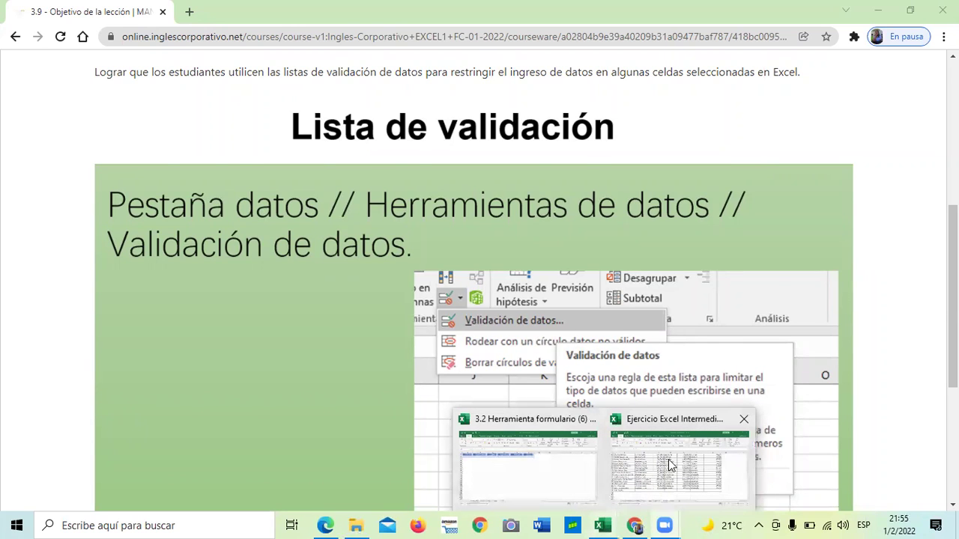
# Bring Ejercicio Excel Intermedio forward and go to its Función FECHA sheet.
pyautogui.click(668, 459)
pyautogui.scroll(7, 524, 327)
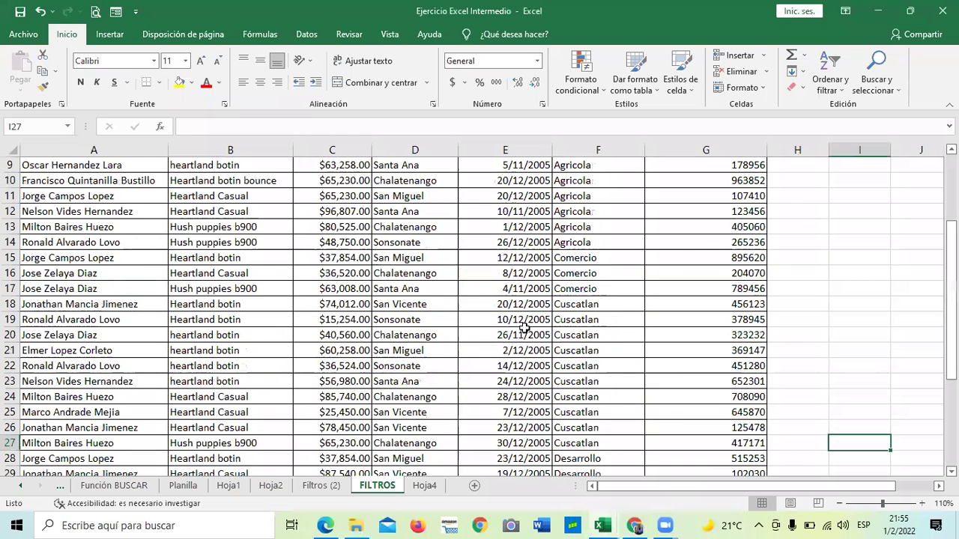
pyautogui.click(20, 486)
pyautogui.click(21, 486)
pyautogui.click(21, 485)
pyautogui.click(20, 485)
pyautogui.click(21, 485)
pyautogui.click(20, 485)
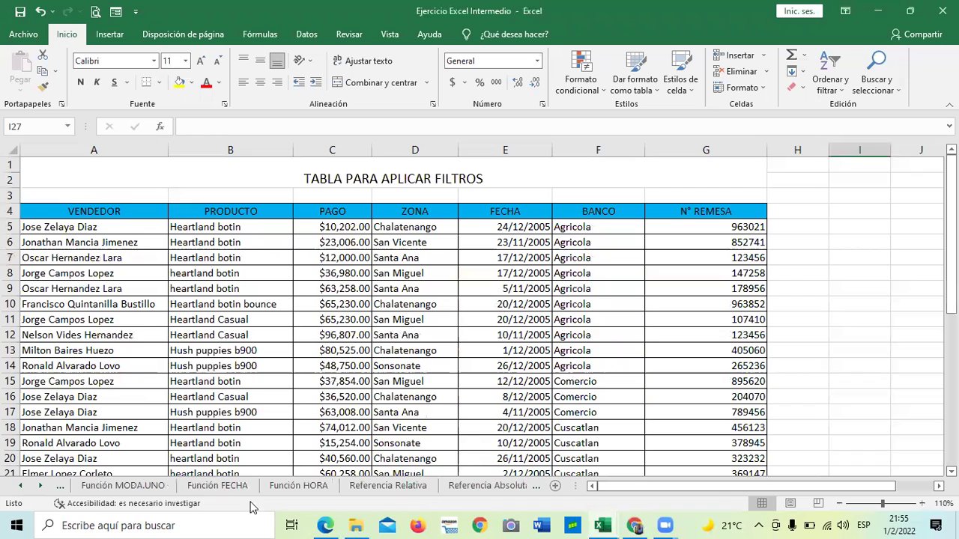
pyautogui.click(233, 486)
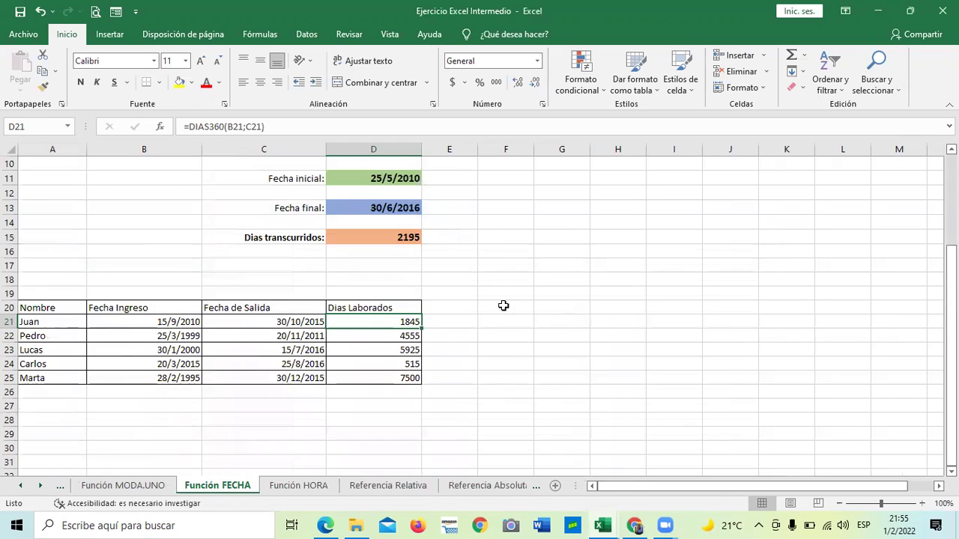
# Select empty cells G20:G21, F26 and finally G18 beside the Dias Laborados table.
pyautogui.moveTo(561, 308); pyautogui.dragTo(560, 315)
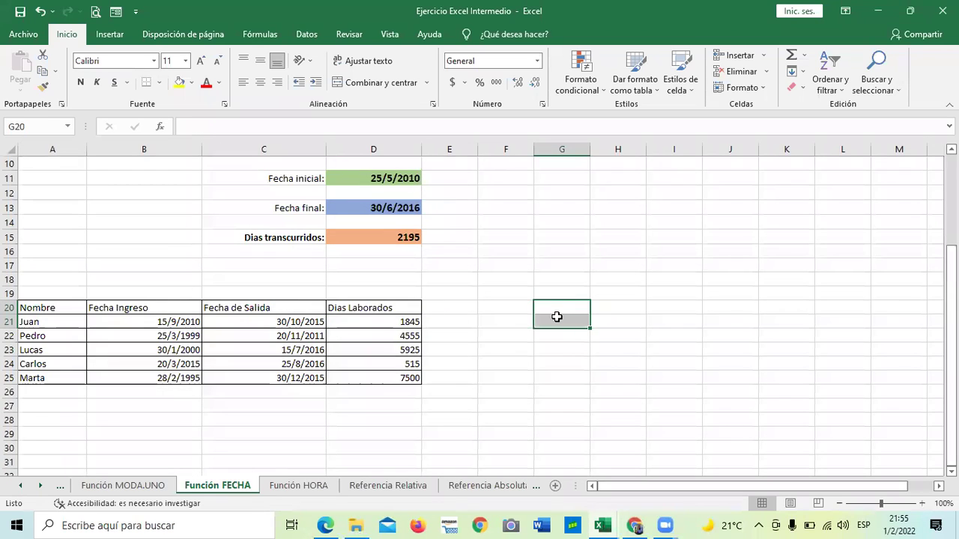
pyautogui.scroll(3, 540, 307)
pyautogui.scroll(-3, 522, 307)
pyautogui.click(482, 391)
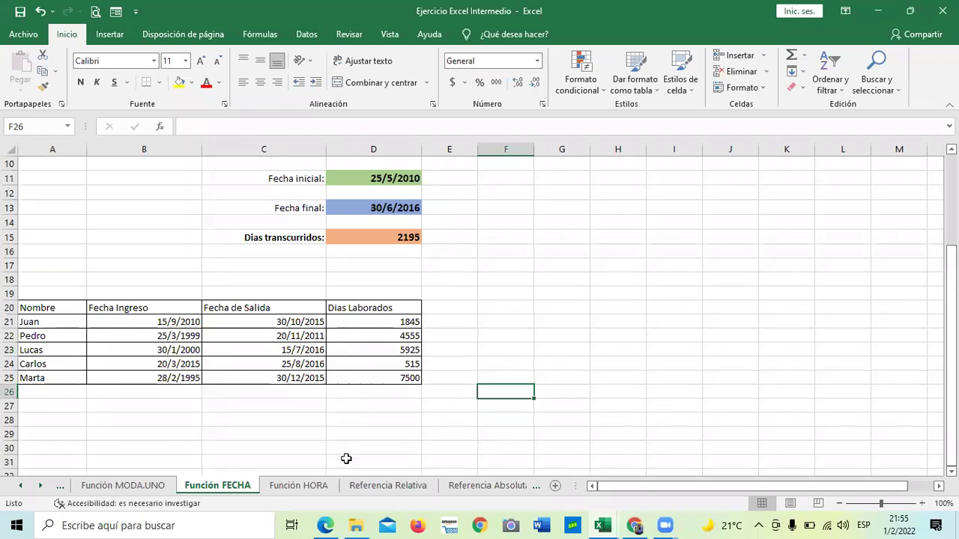
pyautogui.click(547, 283)
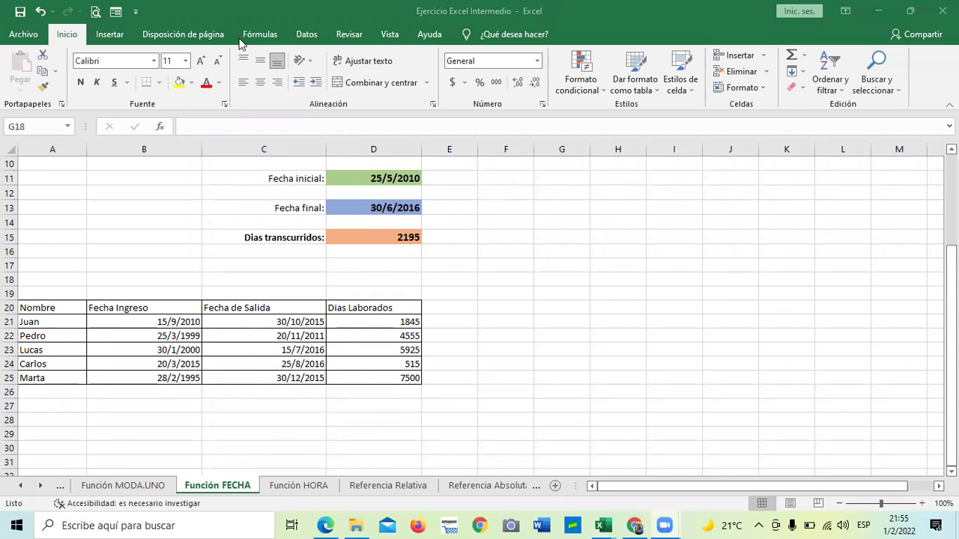
pyautogui.click(257, 36)
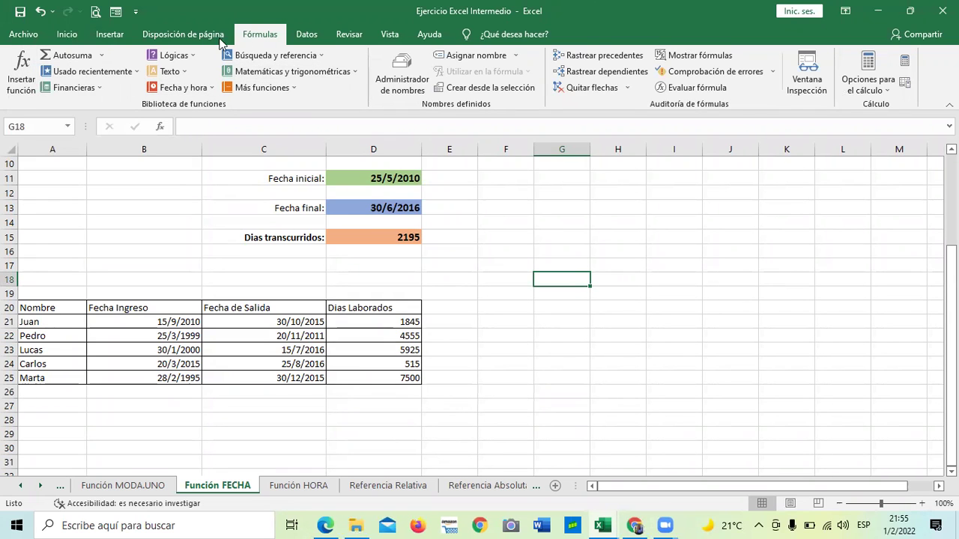
pyautogui.click(315, 56)
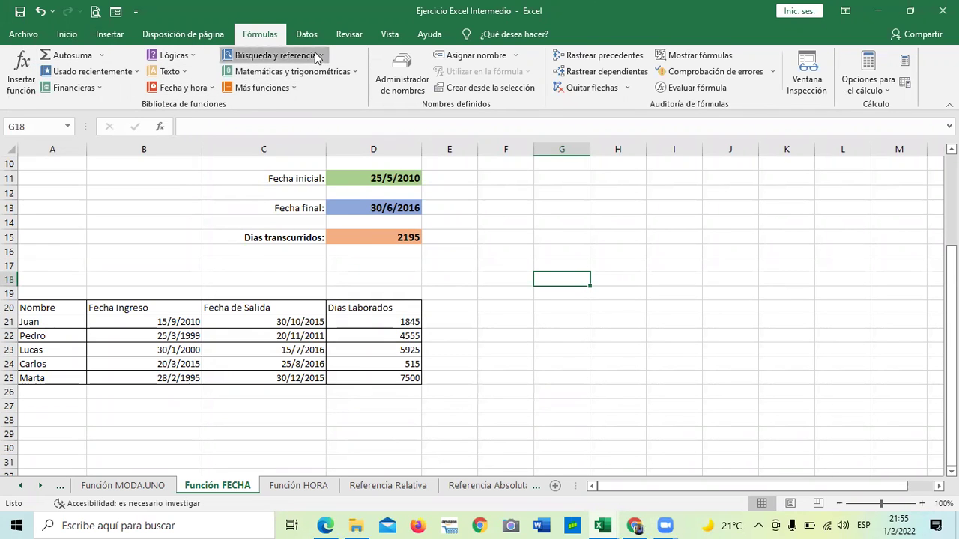
pyautogui.click(316, 57)
pyautogui.click(343, 73)
pyautogui.click(343, 75)
pyautogui.click(289, 88)
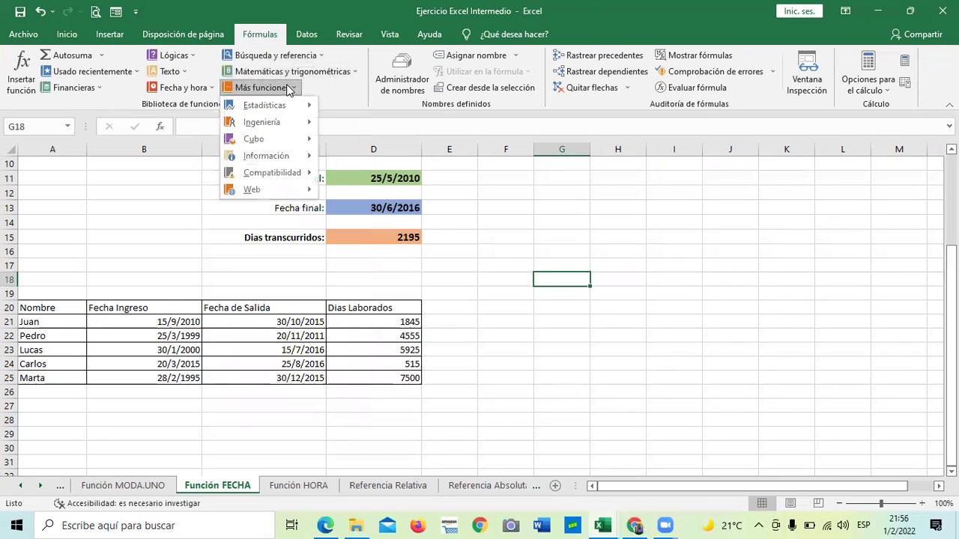
pyautogui.click(196, 89)
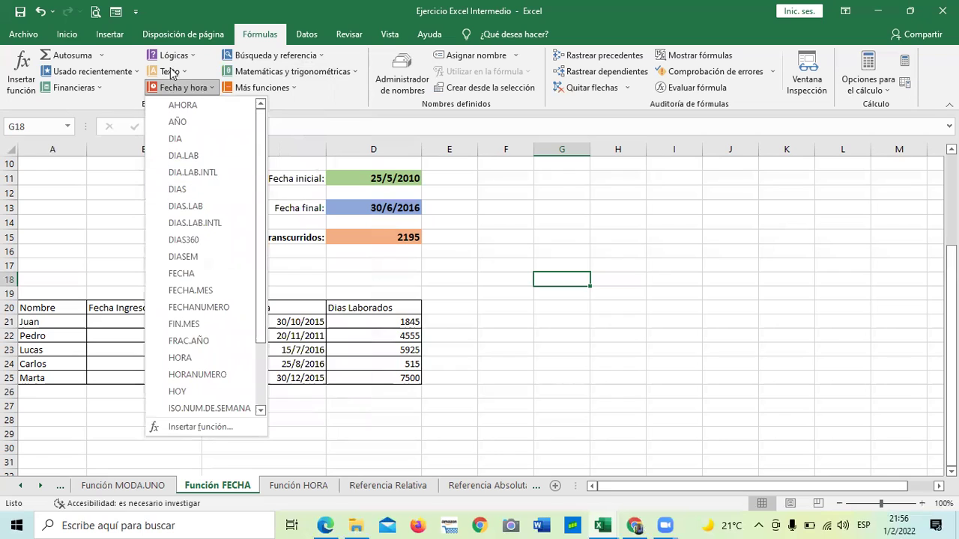
pyautogui.click(177, 74)
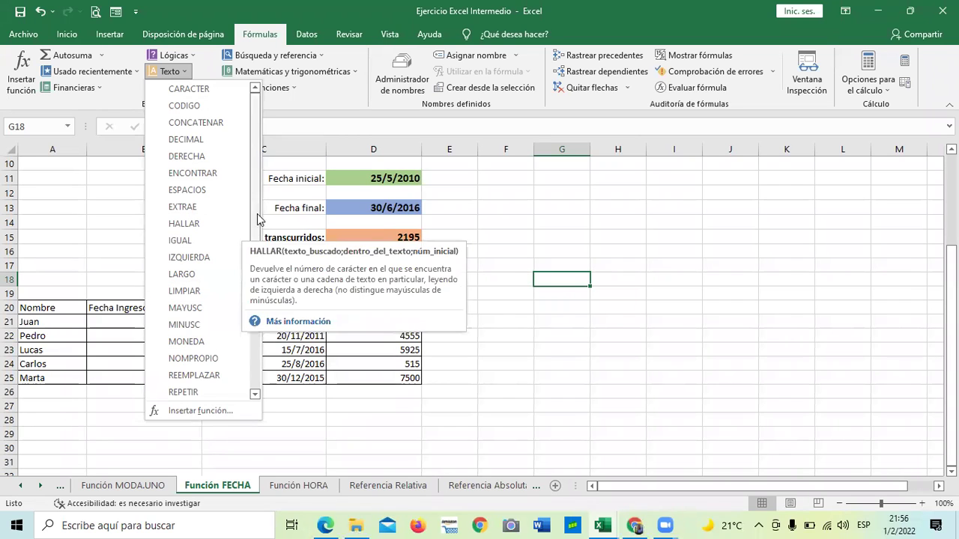
pyautogui.moveTo(256, 205); pyautogui.dragTo(250, 286)
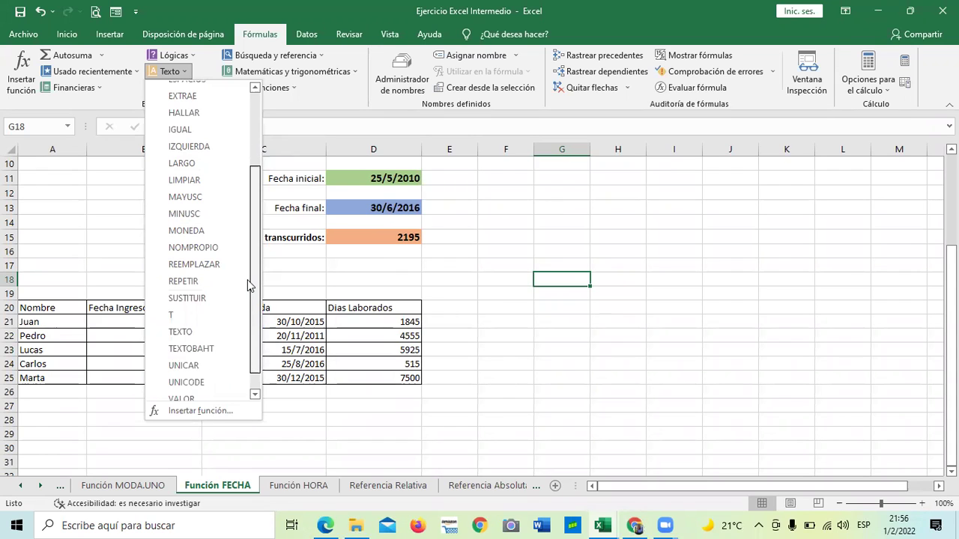
pyautogui.moveTo(246, 267); pyautogui.dragTo(248, 192)
pyautogui.click(189, 53)
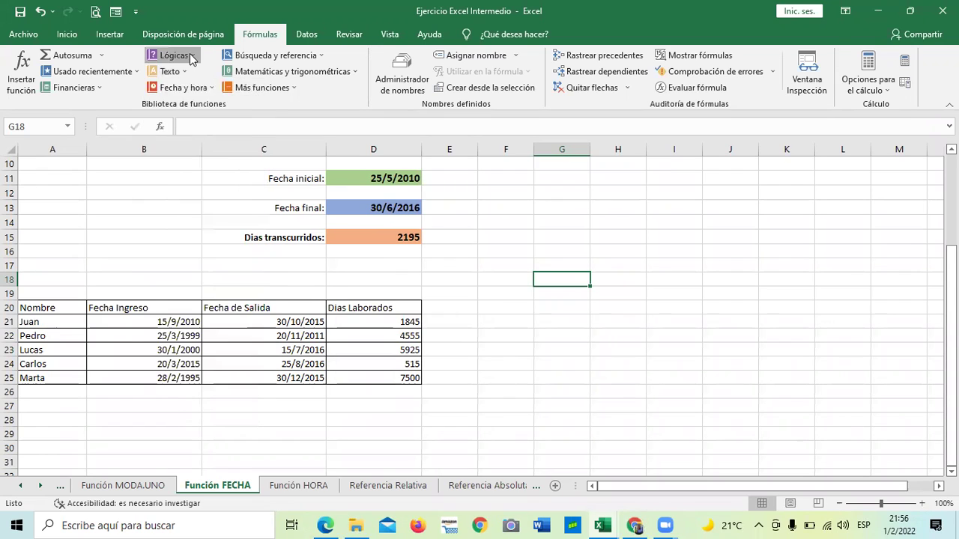
pyautogui.click(190, 53)
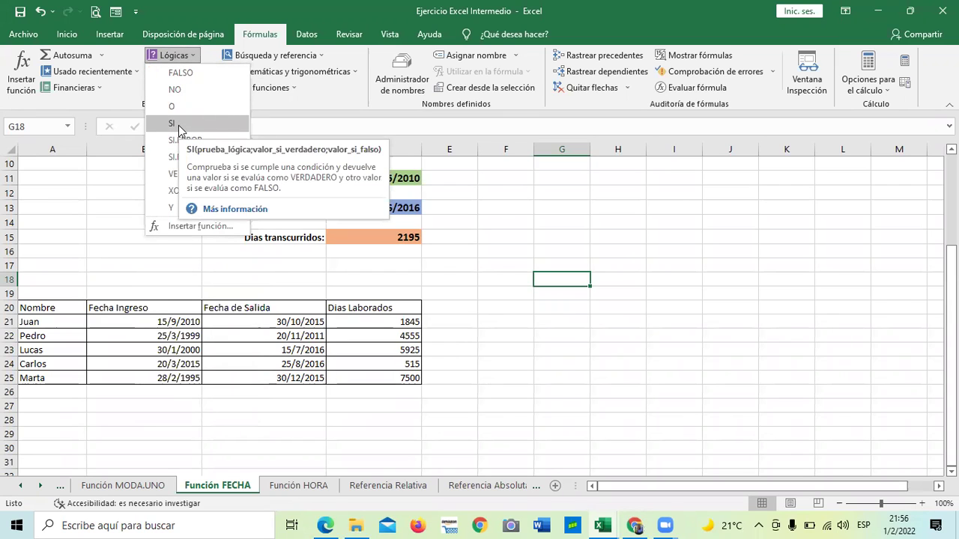
pyautogui.click(105, 215)
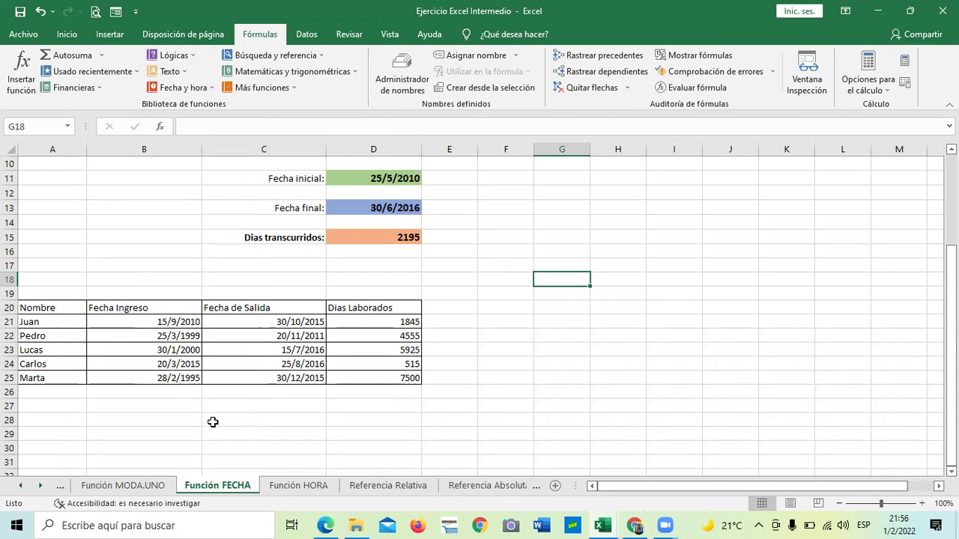
# Review Juan's row and the =DIAS360(B21;C21) formula in D21 with its referenced dates.
pyautogui.click(366, 322)
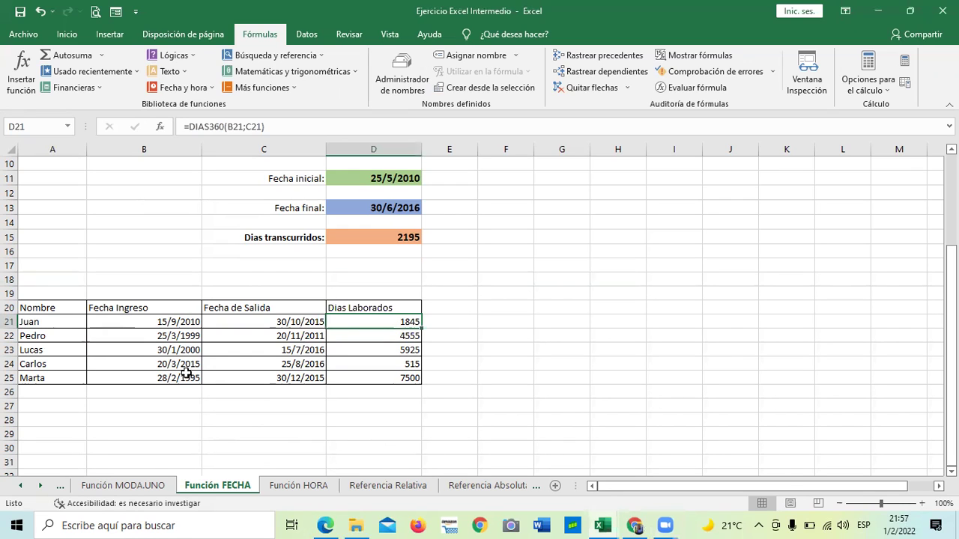
pyautogui.click(62, 321)
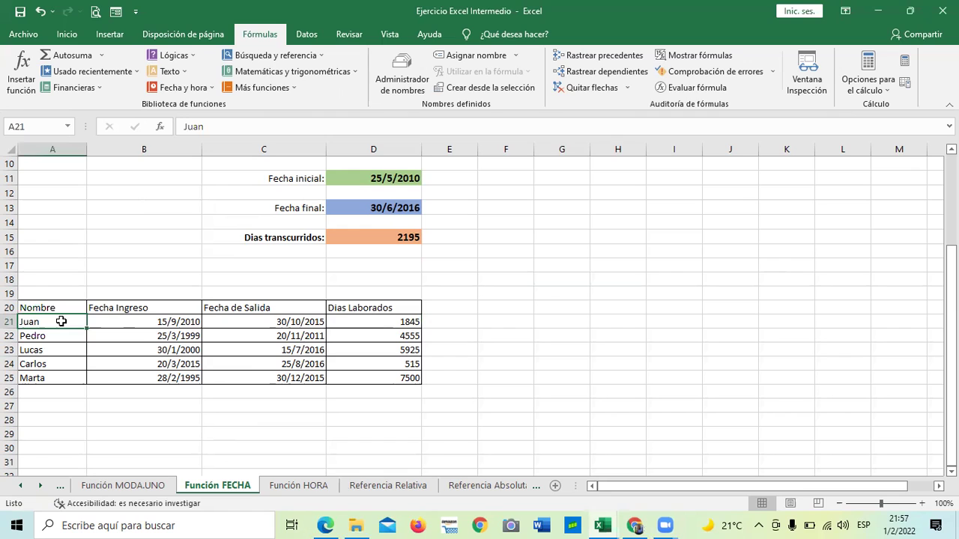
pyautogui.click(130, 322)
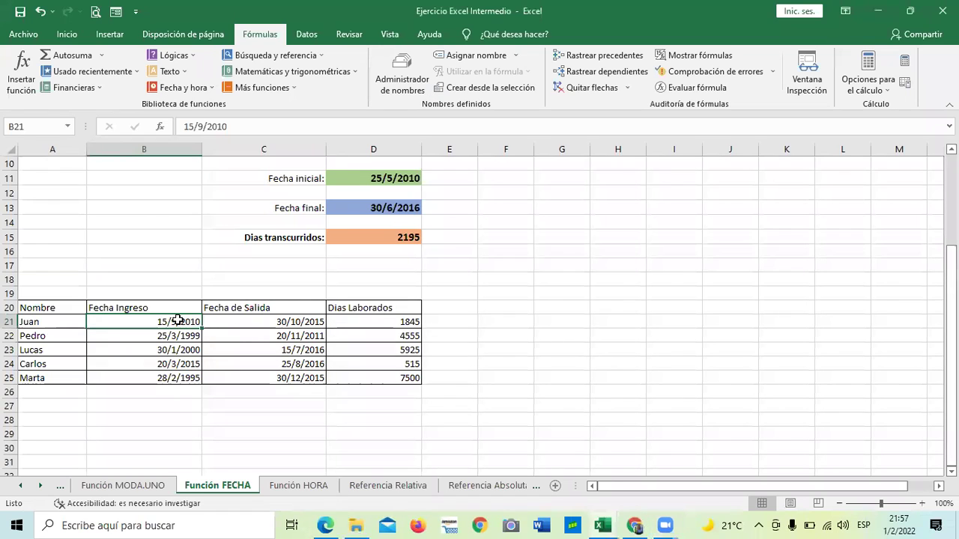
pyautogui.click(263, 322)
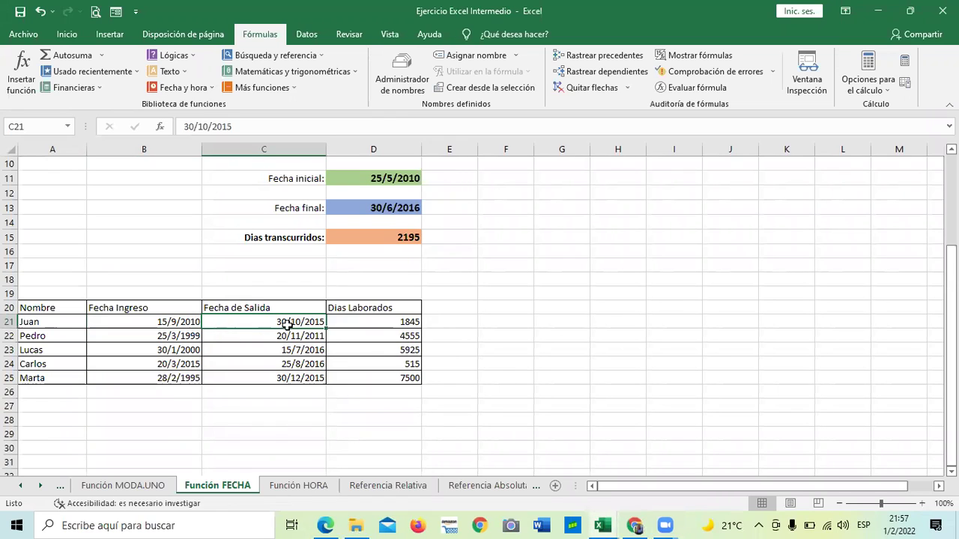
pyautogui.click(373, 310)
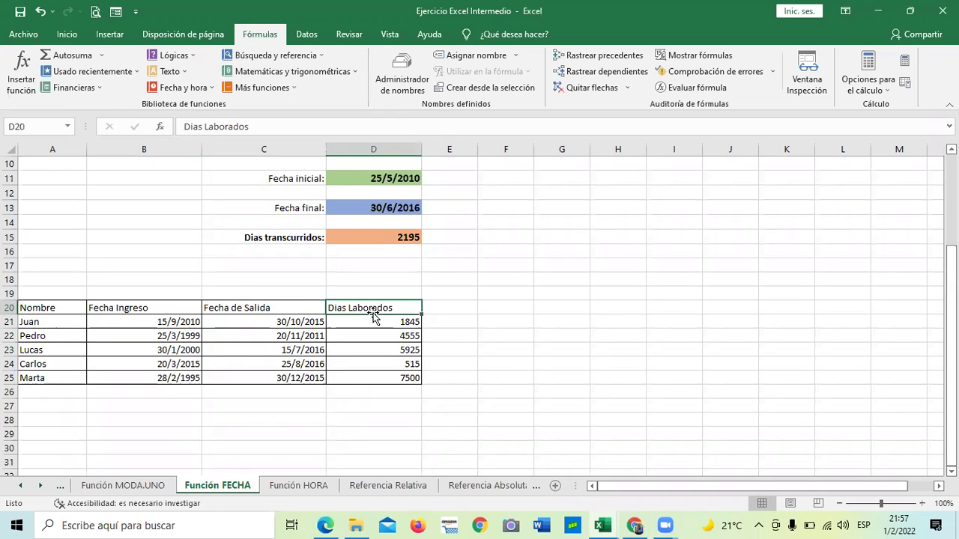
pyautogui.click(362, 323)
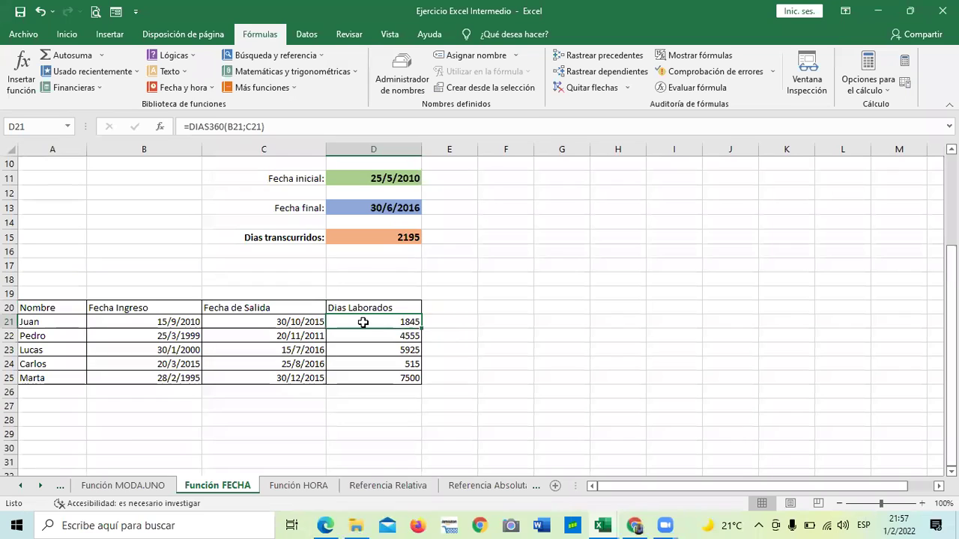
pyautogui.click(396, 308)
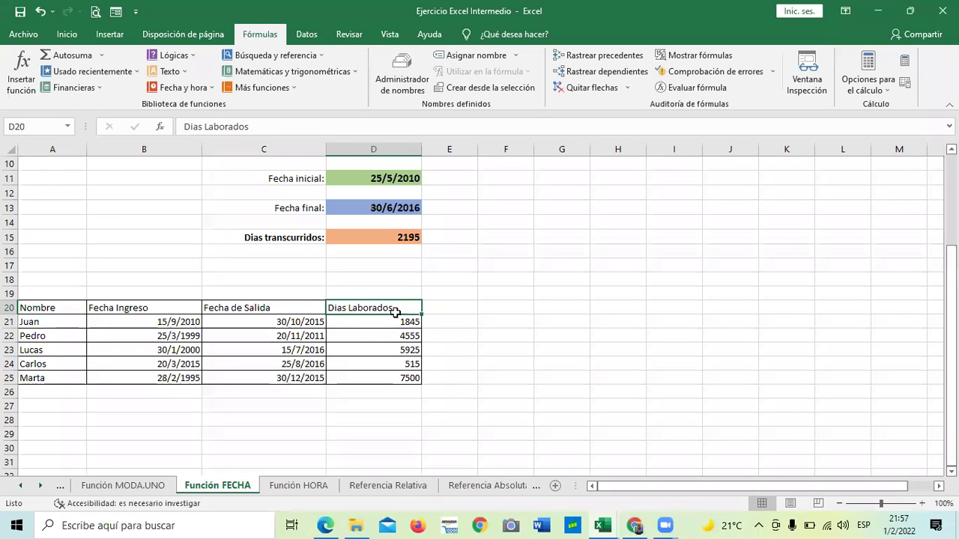
pyautogui.click(358, 322)
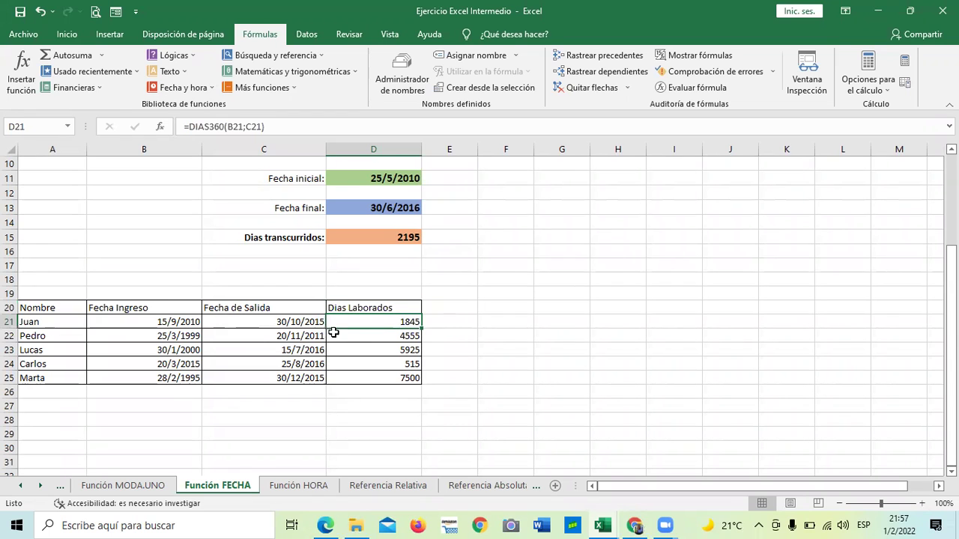
pyautogui.click(291, 127)
pyautogui.click(373, 365)
# Clear the five Dias Laborados formulas in D21:D25.
pyautogui.moveTo(383, 318); pyautogui.dragTo(388, 380)
pyautogui.press('Delete')
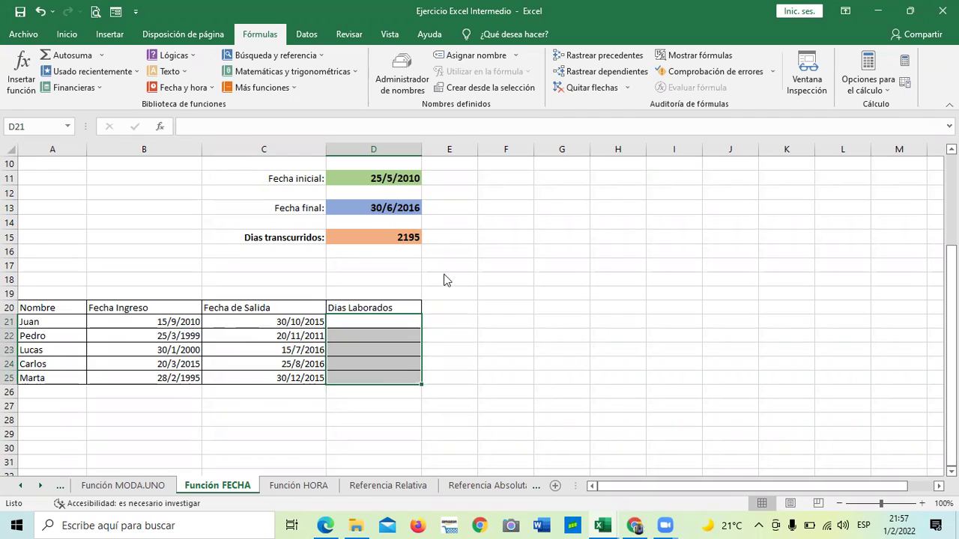
pyautogui.click(365, 324)
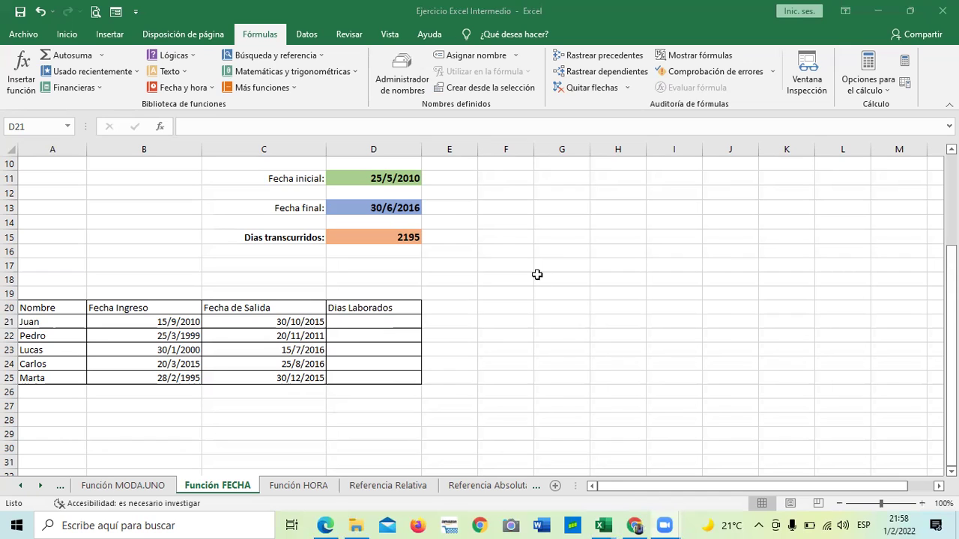
# Start typing =DIAS in D21, then abandon the half-typed formula.
pyautogui.click(552, 380)
pyautogui.click(397, 320)
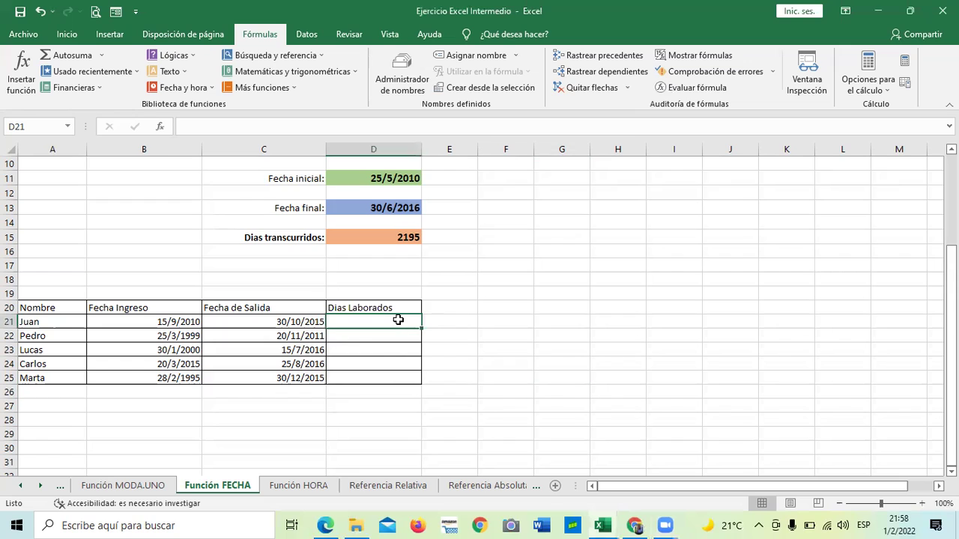
pyautogui.click(528, 393)
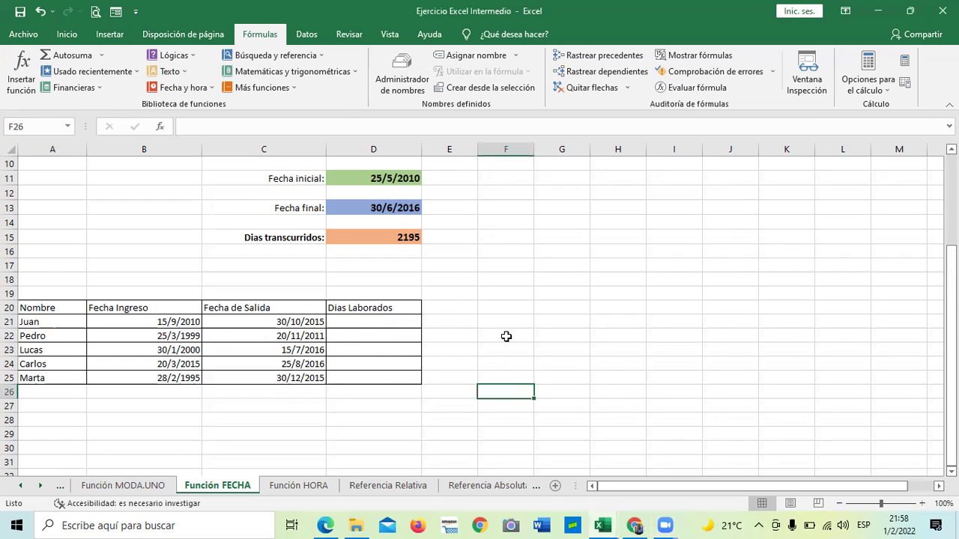
pyautogui.click(367, 323)
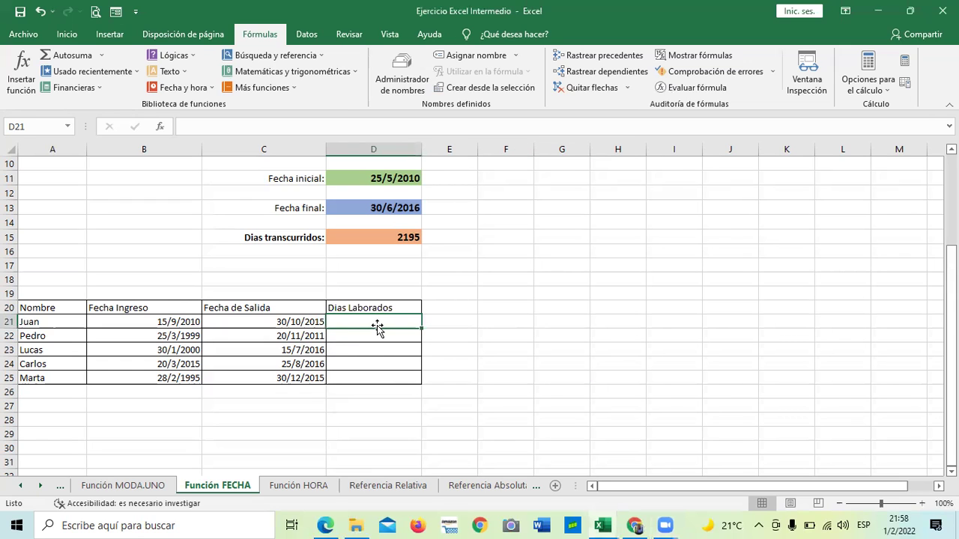
pyautogui.write('=')
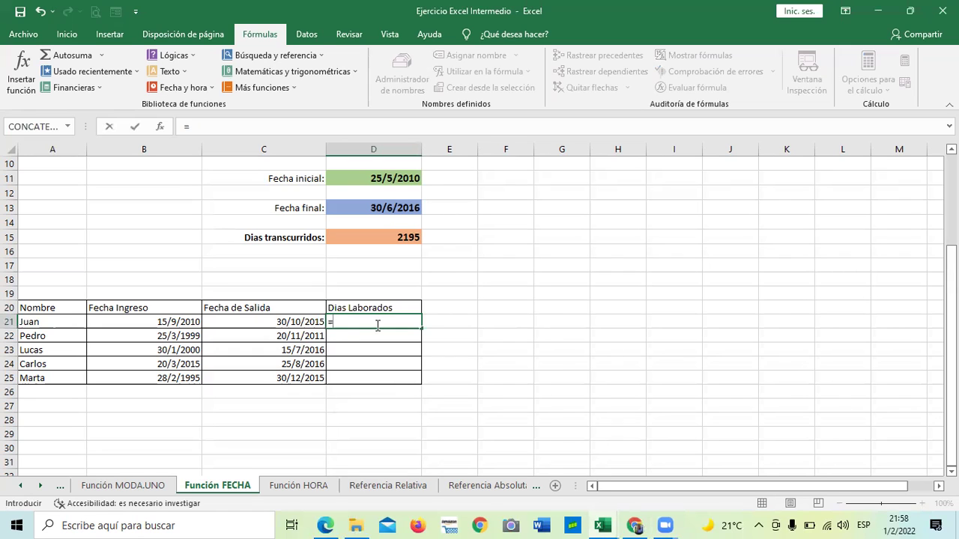
pyautogui.write('DIA')
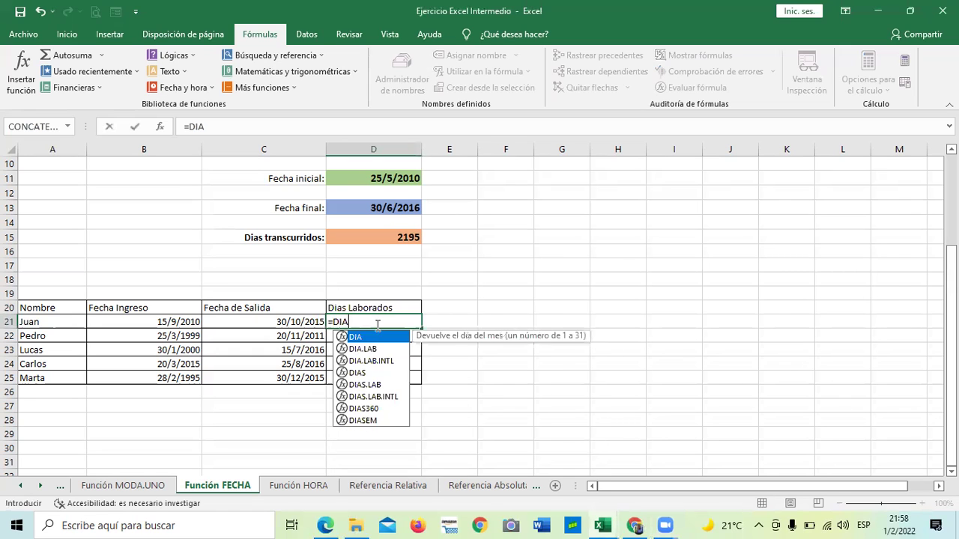
pyautogui.write('S')
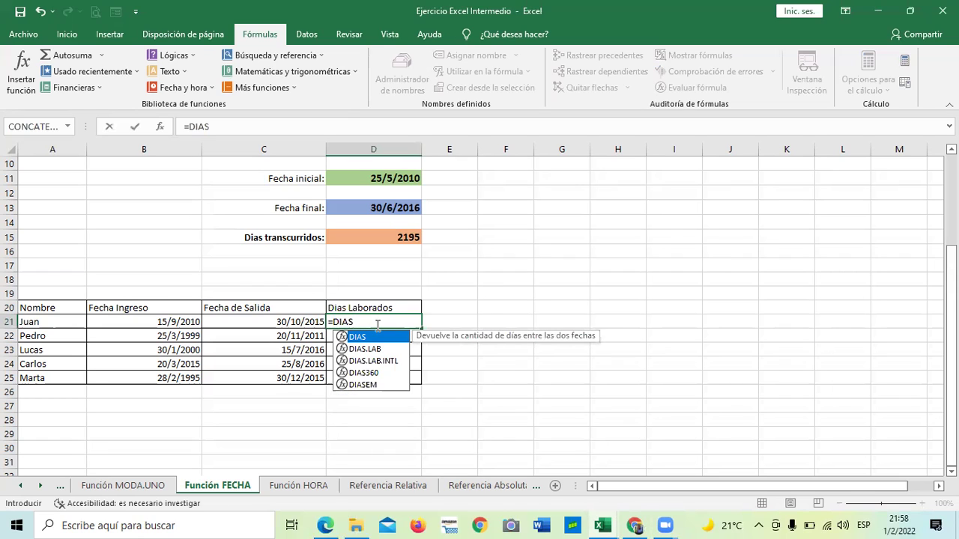
pyautogui.press('BackSpace')
pyautogui.press('BackSpace')
pyautogui.press('BackSpace')
pyautogui.press('BackSpace')
pyautogui.press('BackSpace')
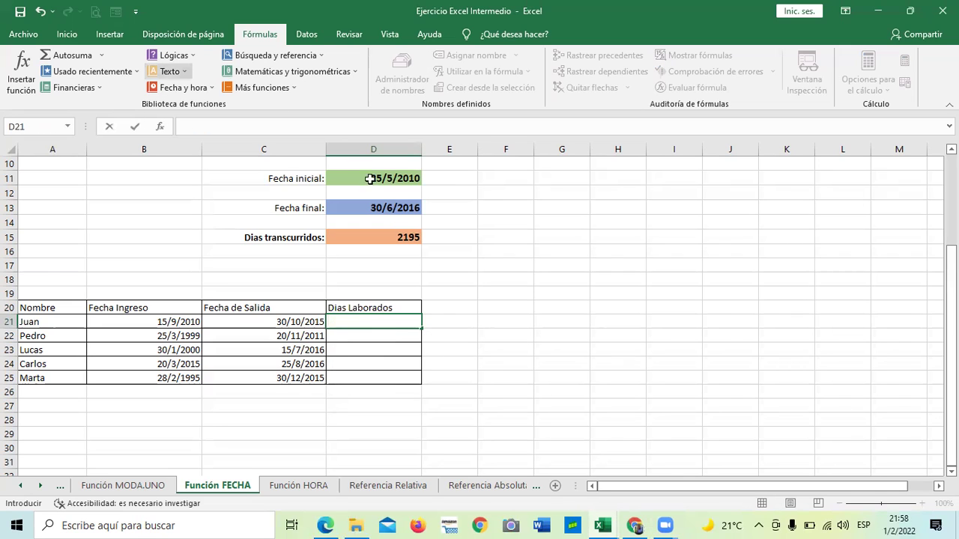
pyautogui.click(549, 337)
# Enter =DIAS360(B21;C21) in D21 so Juan's days worked show 1845.
pyautogui.click(391, 322)
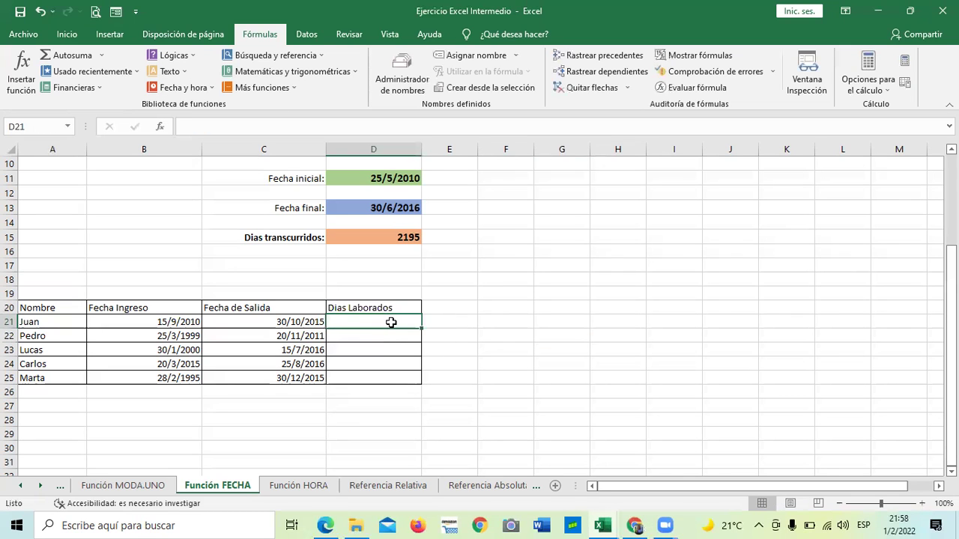
pyautogui.write('=')
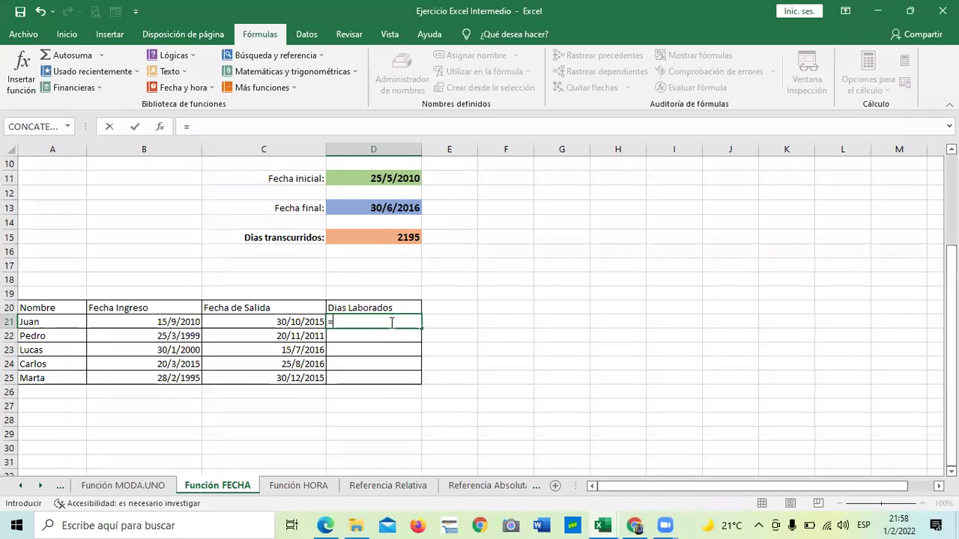
pyautogui.write('DIAS')
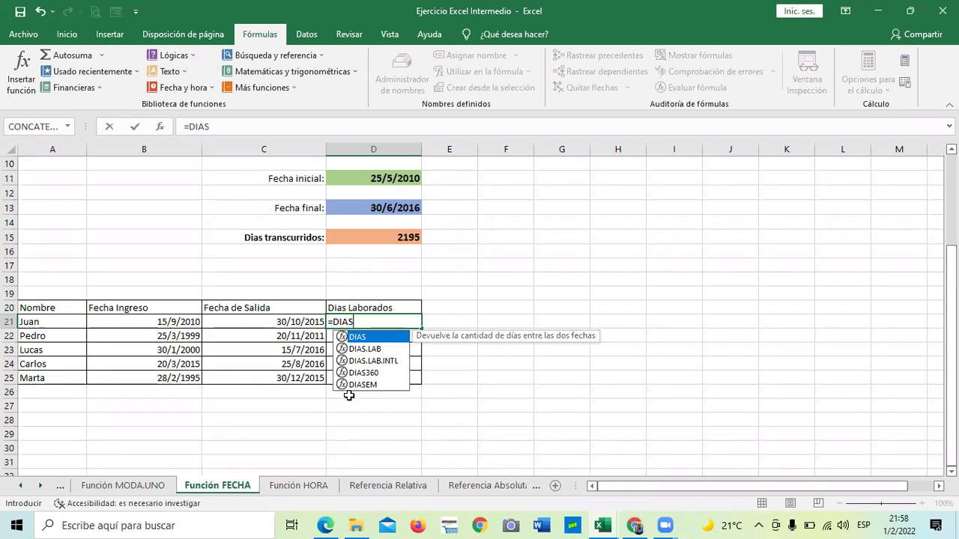
pyautogui.click(354, 374)
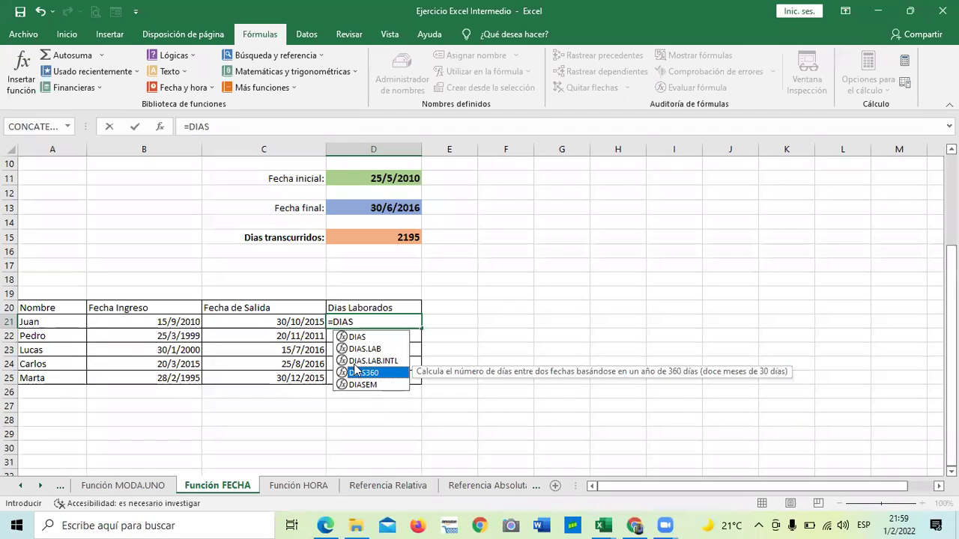
pyautogui.doubleClick(357, 373)
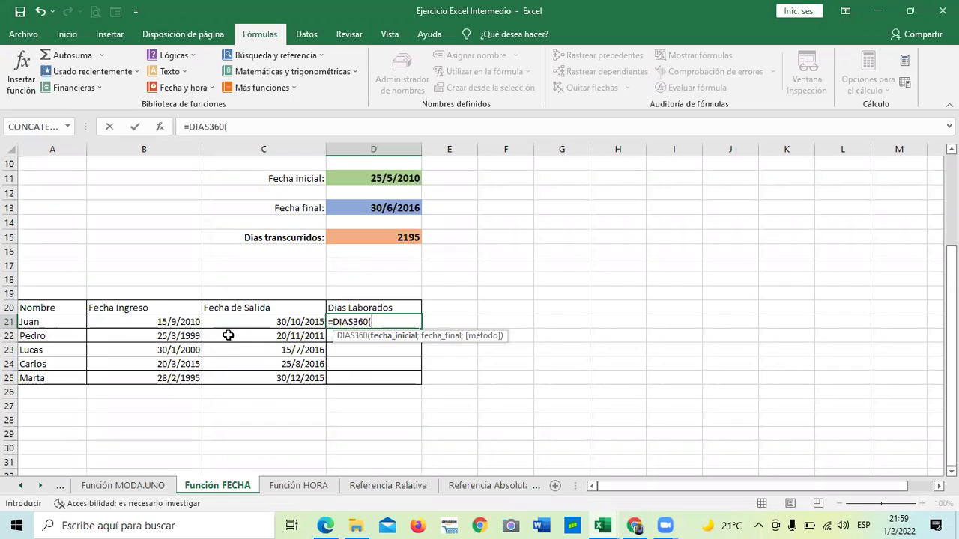
pyautogui.click(158, 321)
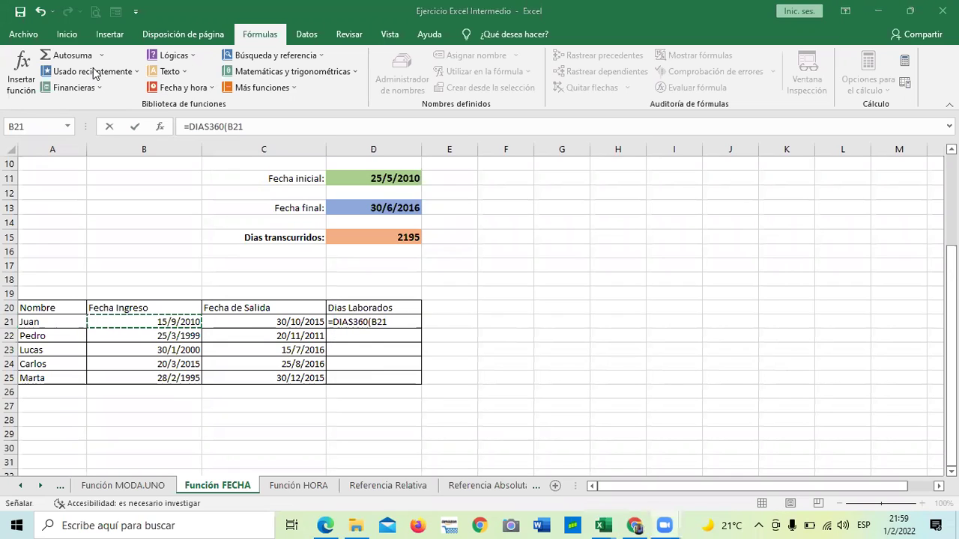
pyautogui.click(404, 323)
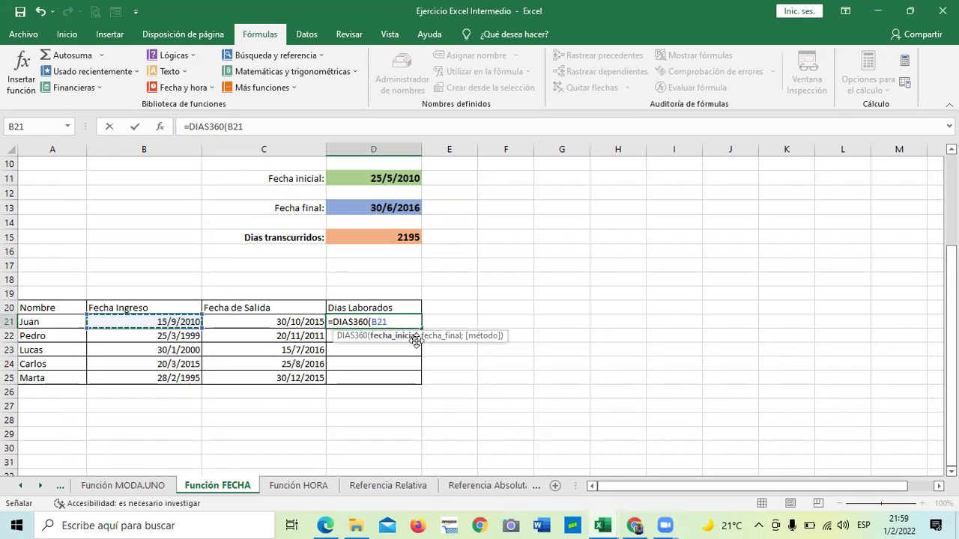
pyautogui.write(';')
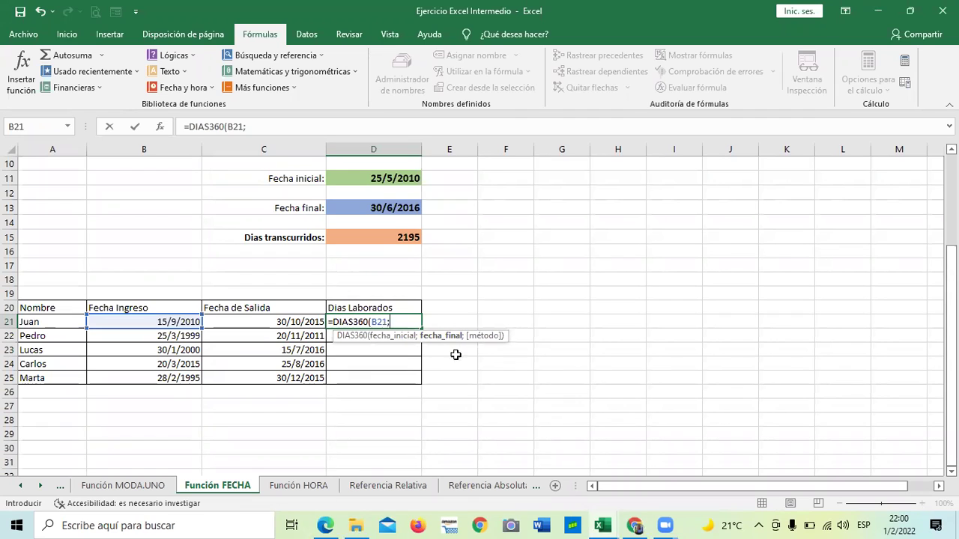
pyautogui.click(269, 323)
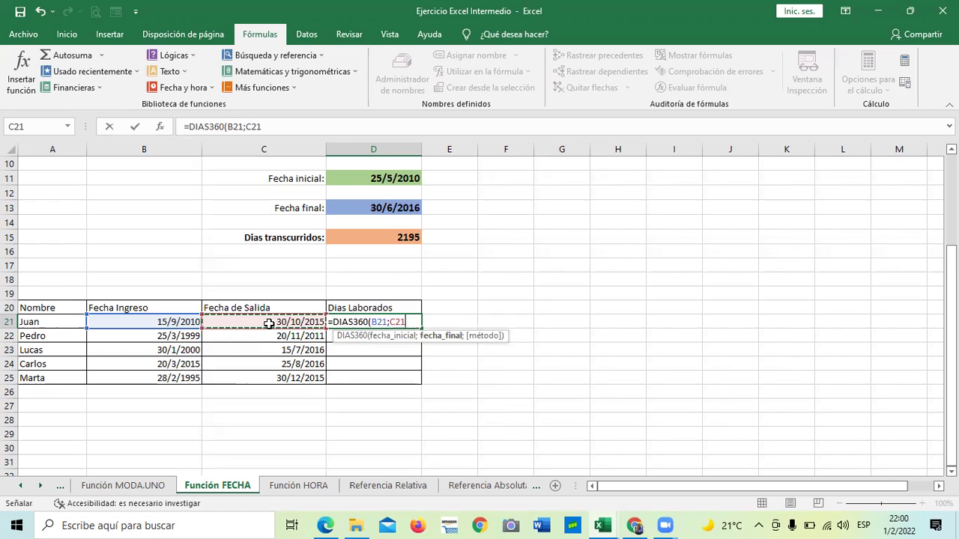
pyautogui.write(')')
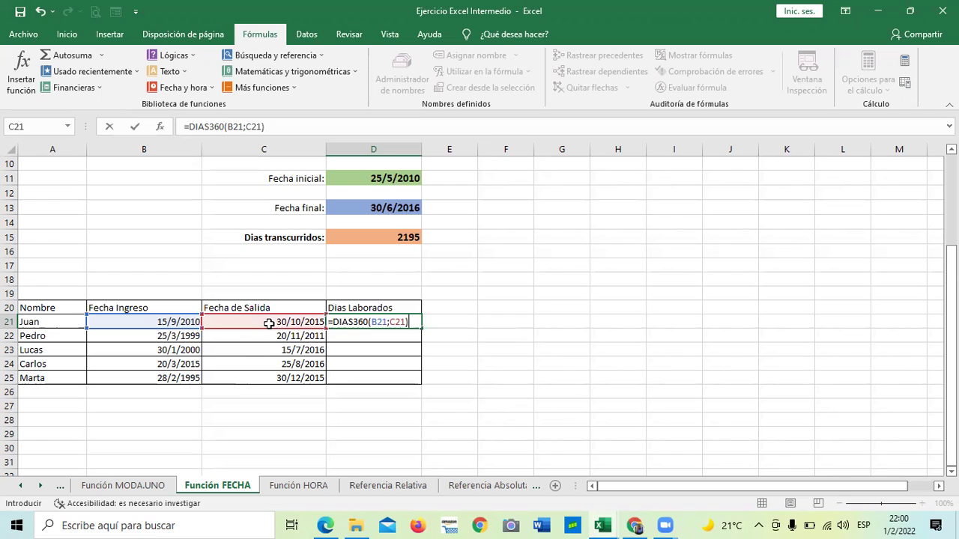
pyautogui.press('Return')
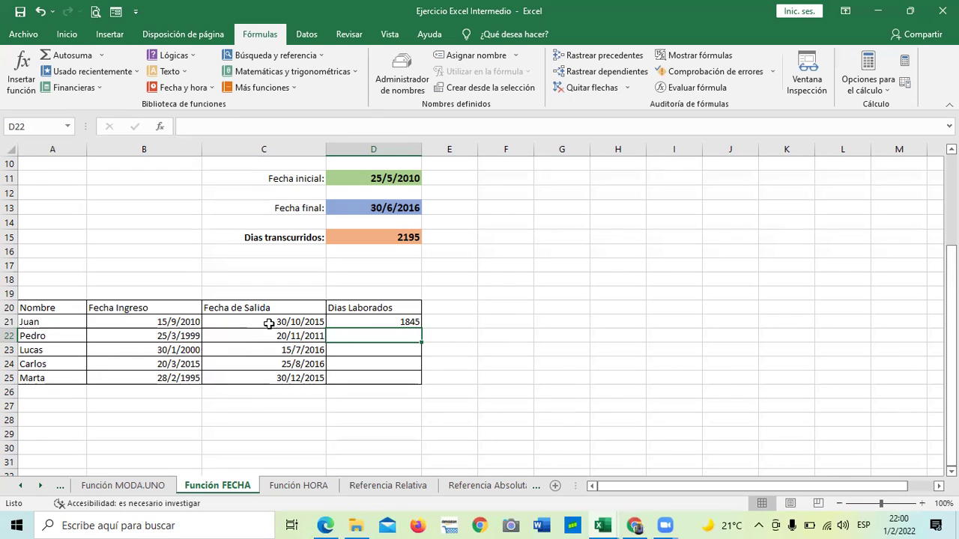
# Select Pedro's Días Laborados cell D22.
pyautogui.click(523, 312)
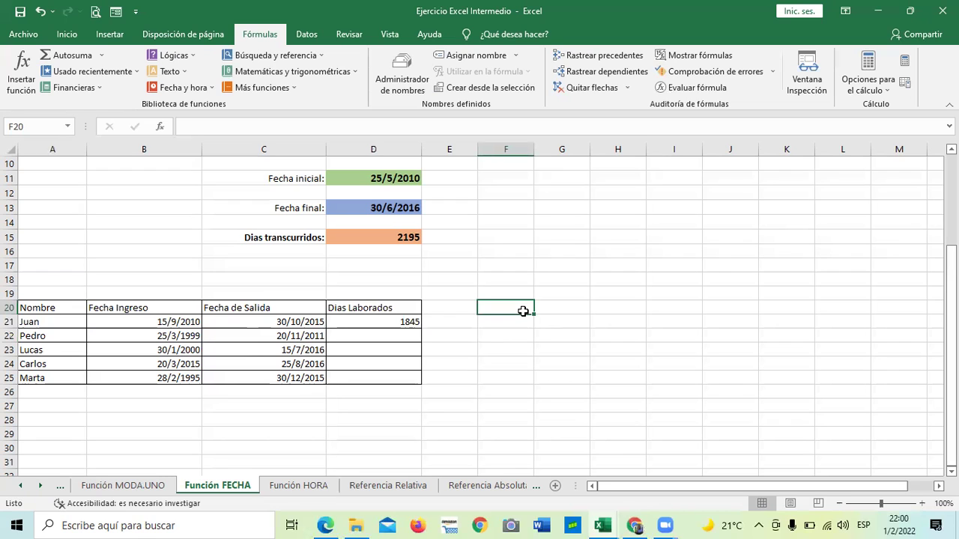
pyautogui.click(495, 349)
pyautogui.click(372, 334)
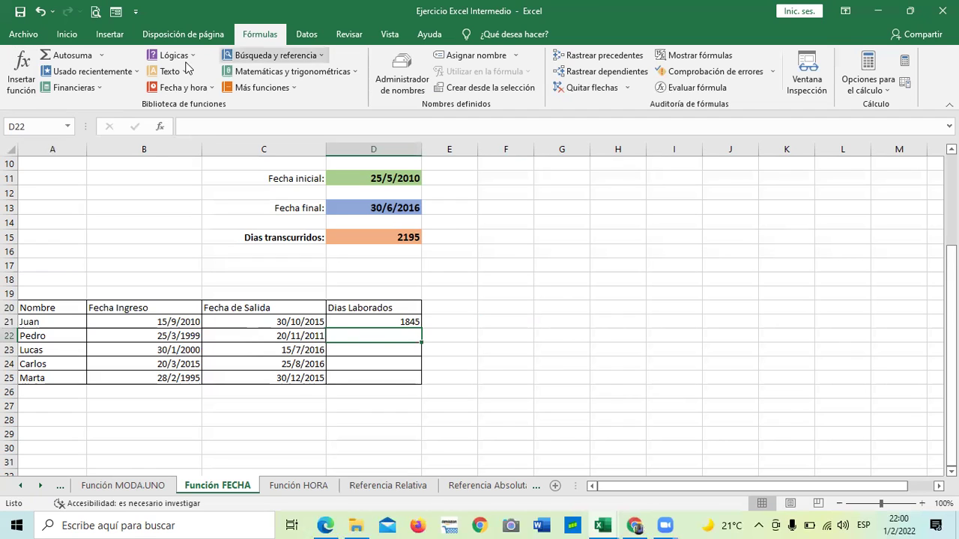
# Insert DIAS360 into D22 through Insertar función, from the Fecha y hora category.
pyautogui.click(30, 79)
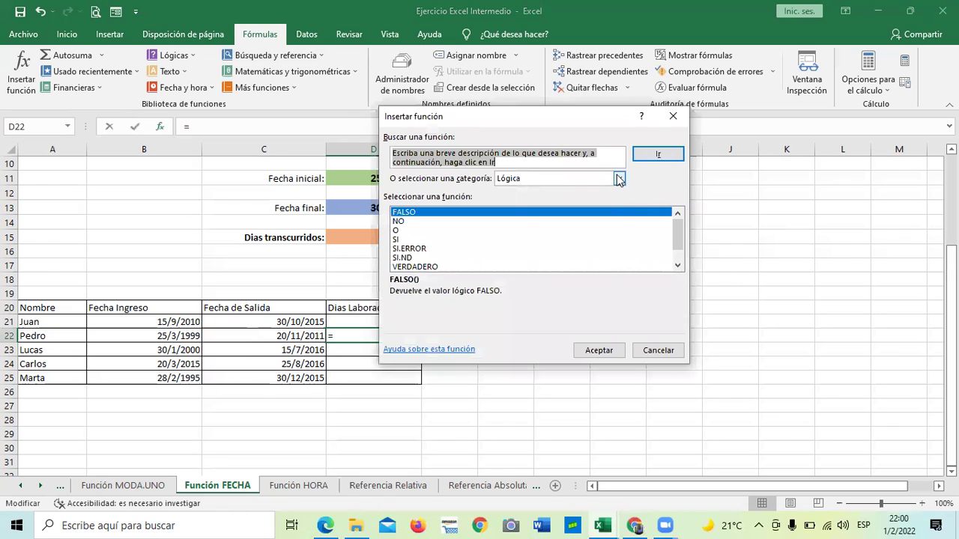
pyautogui.click(619, 178)
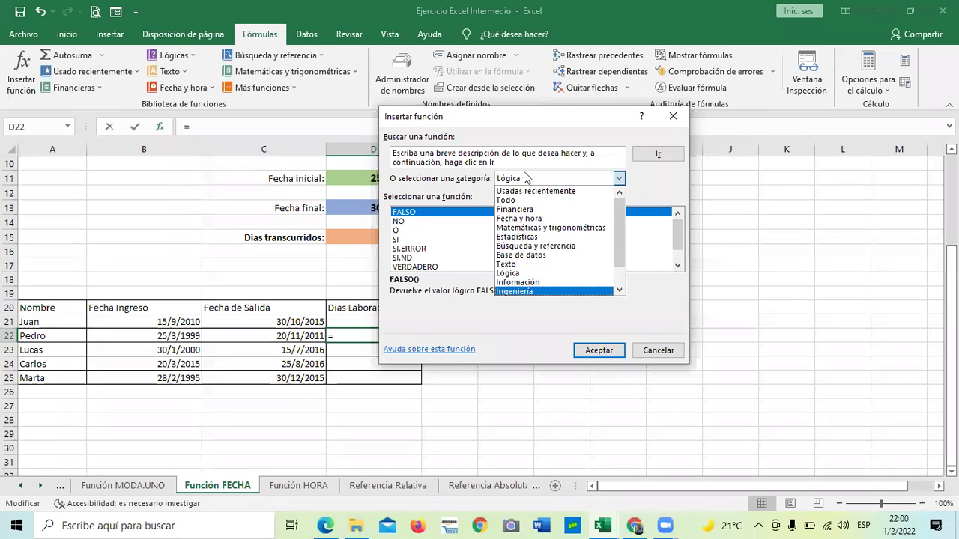
pyautogui.click(549, 220)
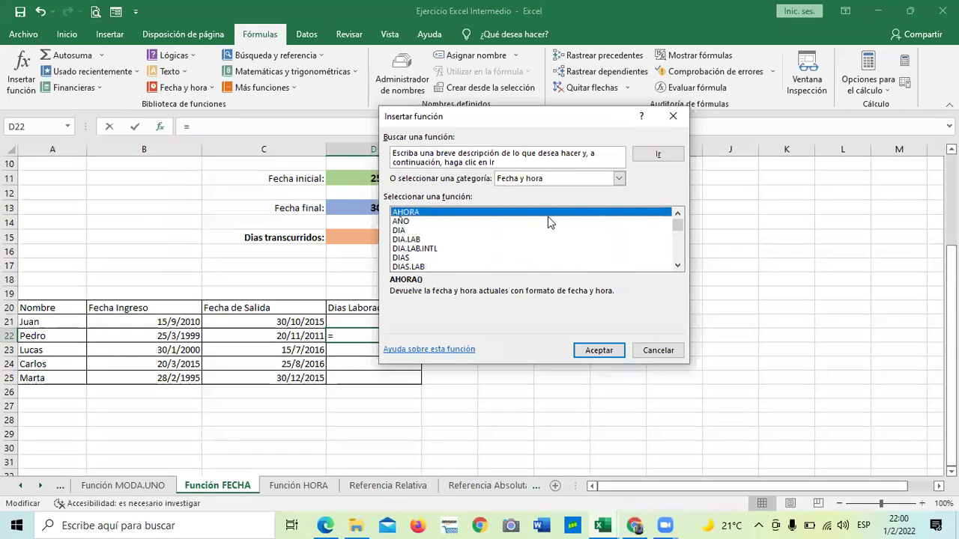
pyautogui.doubleClick(677, 265)
pyautogui.click(677, 266)
pyautogui.click(677, 266)
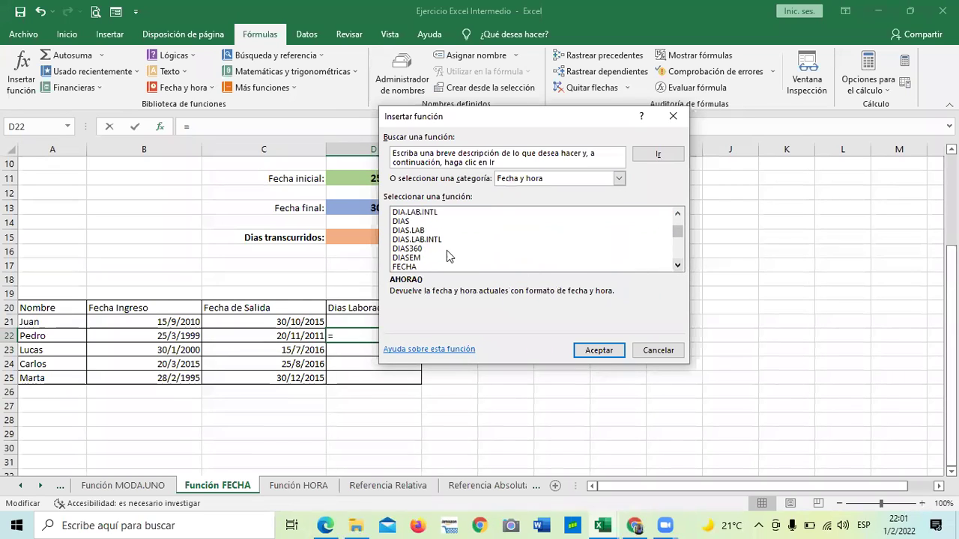
pyautogui.click(415, 251)
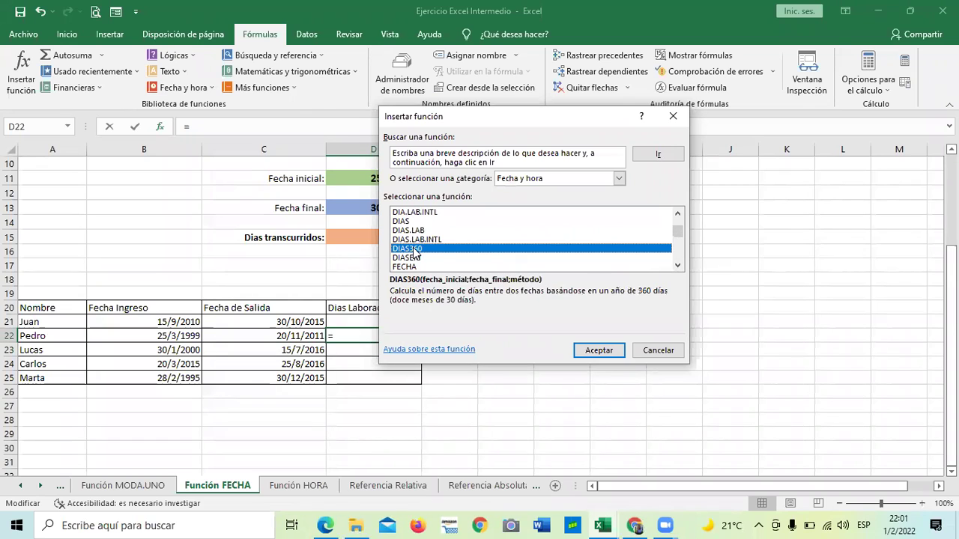
pyautogui.click(607, 350)
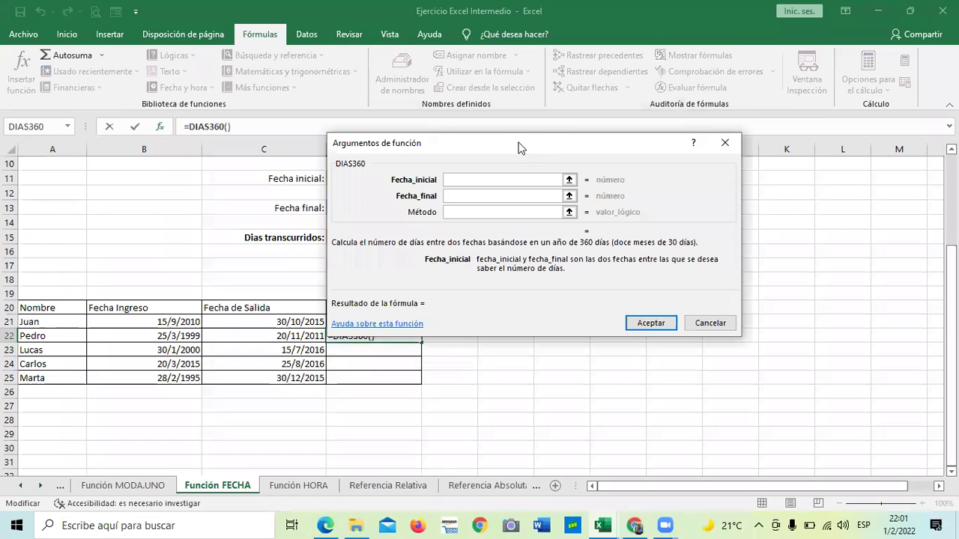
# Set Fecha_inicial to B22 and Fecha_final to C22 and accept, giving 4555 in D22.
pyautogui.moveTo(521, 148); pyautogui.dragTo(621, 157)
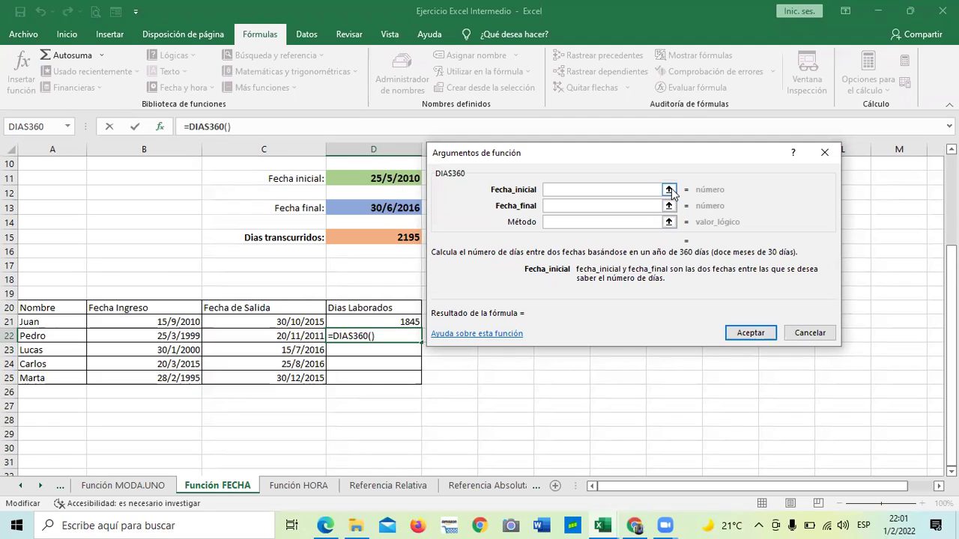
pyautogui.click(165, 337)
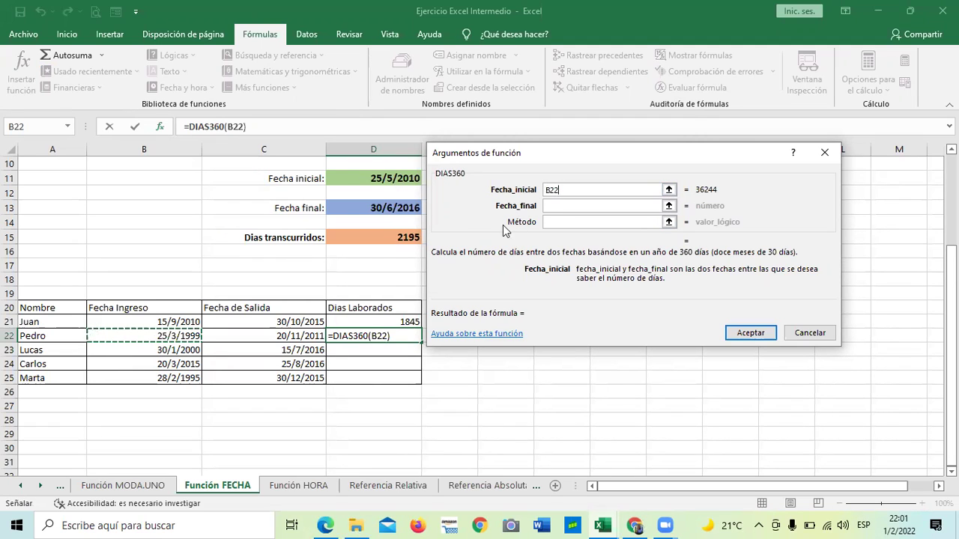
pyautogui.click(669, 206)
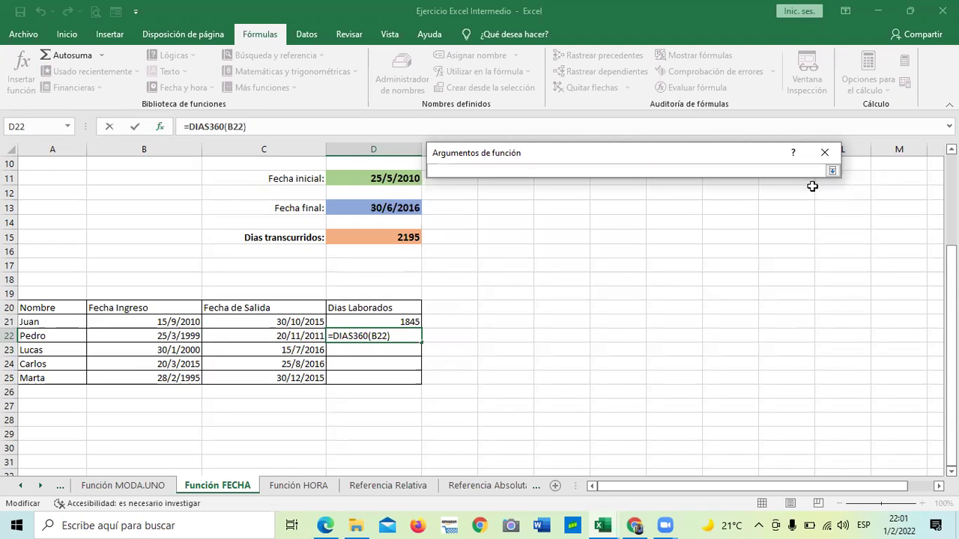
pyautogui.click(832, 171)
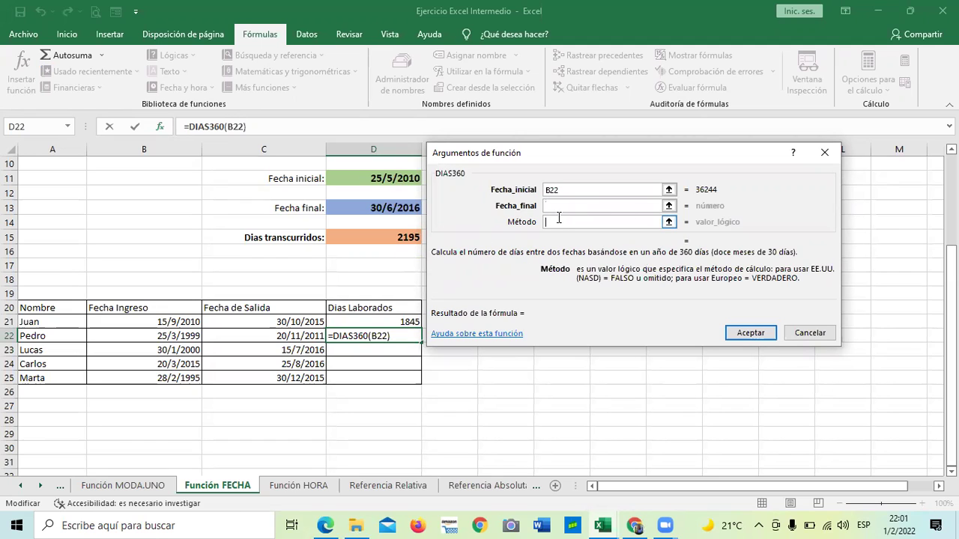
pyautogui.click(283, 336)
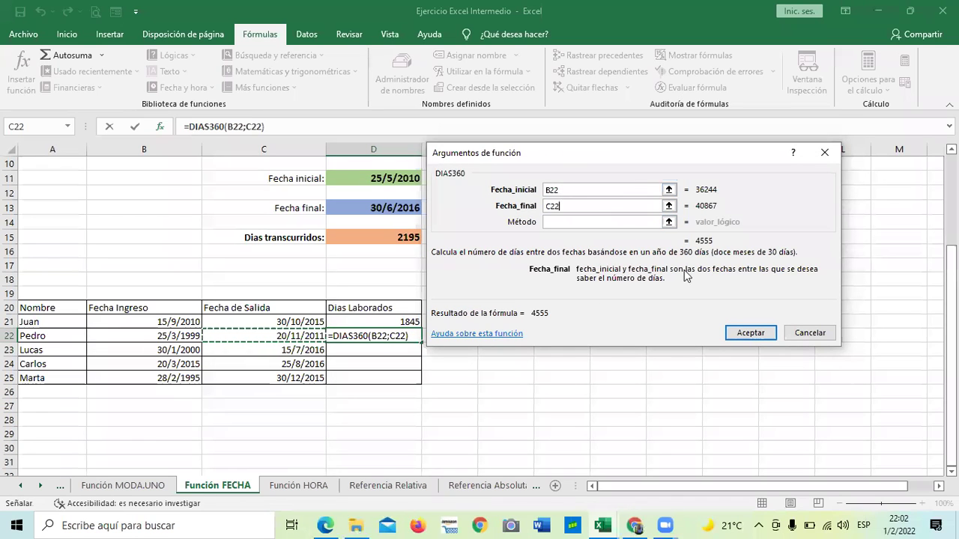
pyautogui.click(749, 334)
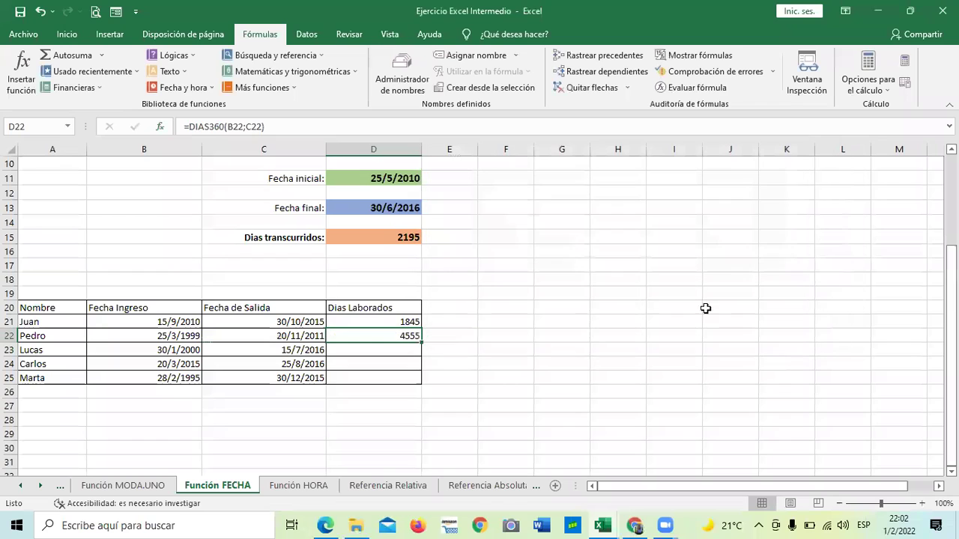
# Fill D22's DIAS360 formula down through D25.
pyautogui.click(580, 349)
pyautogui.click(408, 336)
pyautogui.moveTo(421, 340); pyautogui.dragTo(419, 387)
# Check the copied formulas in D23 to D25 showing 5925, 515 and 7500.
pyautogui.click(405, 377)
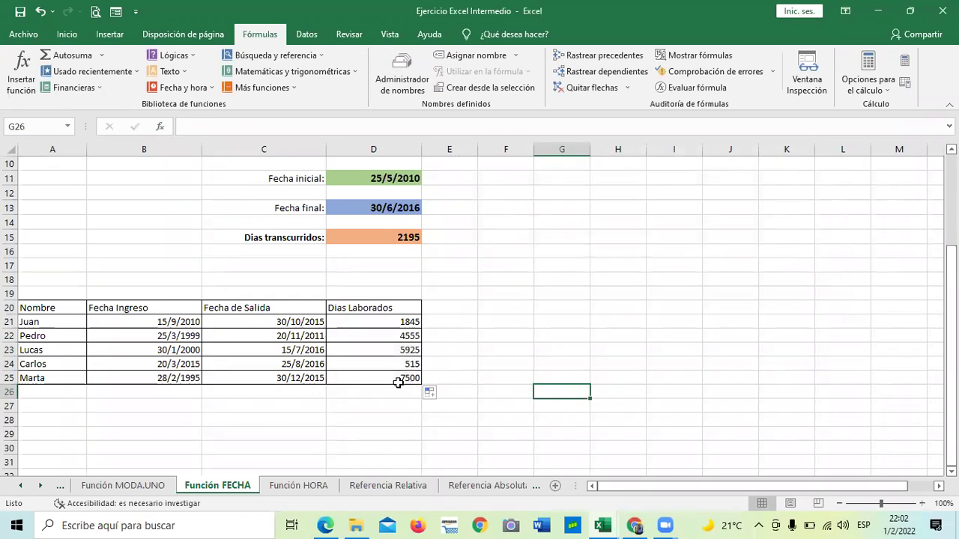
pyautogui.click(377, 361)
pyautogui.click(376, 348)
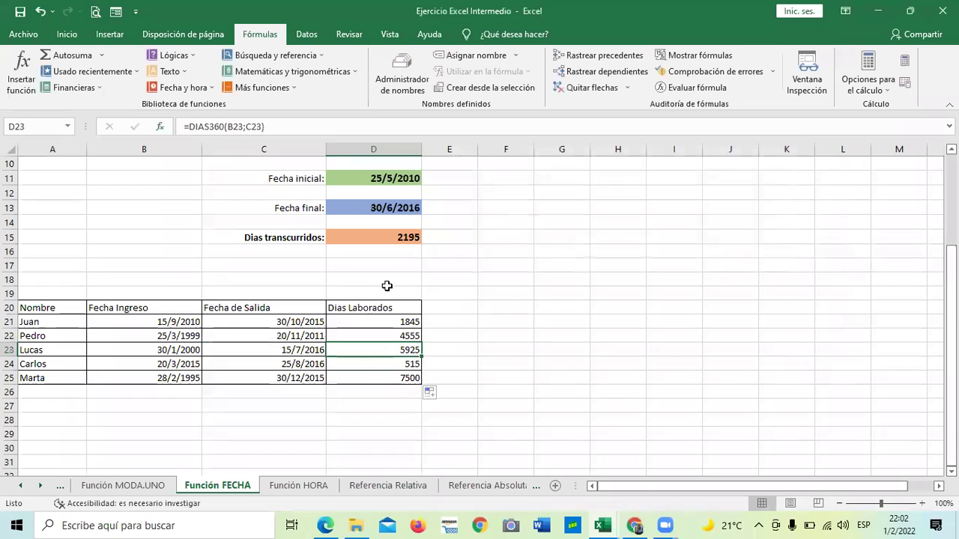
pyautogui.click(334, 136)
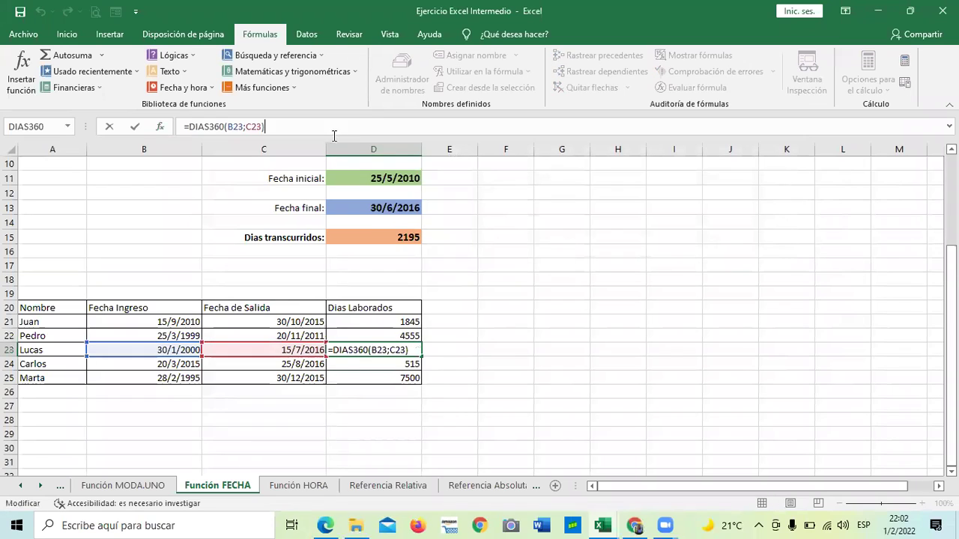
pyautogui.click(381, 378)
pyautogui.press('Down')
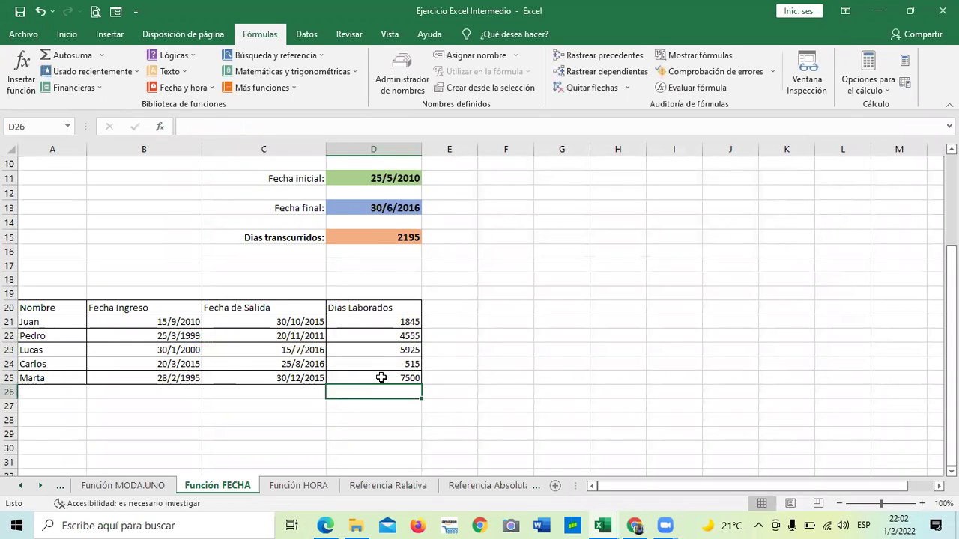
pyautogui.click(488, 332)
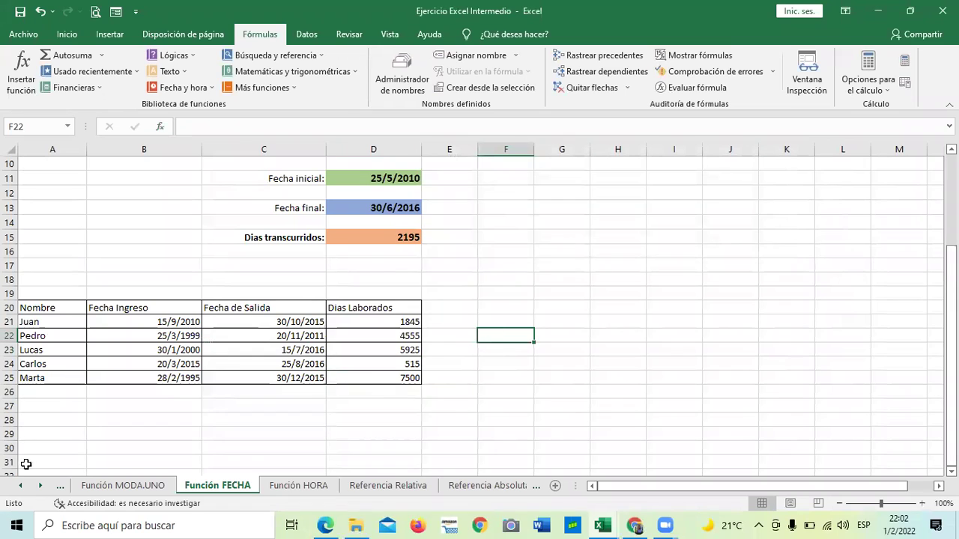
pyautogui.click(22, 488)
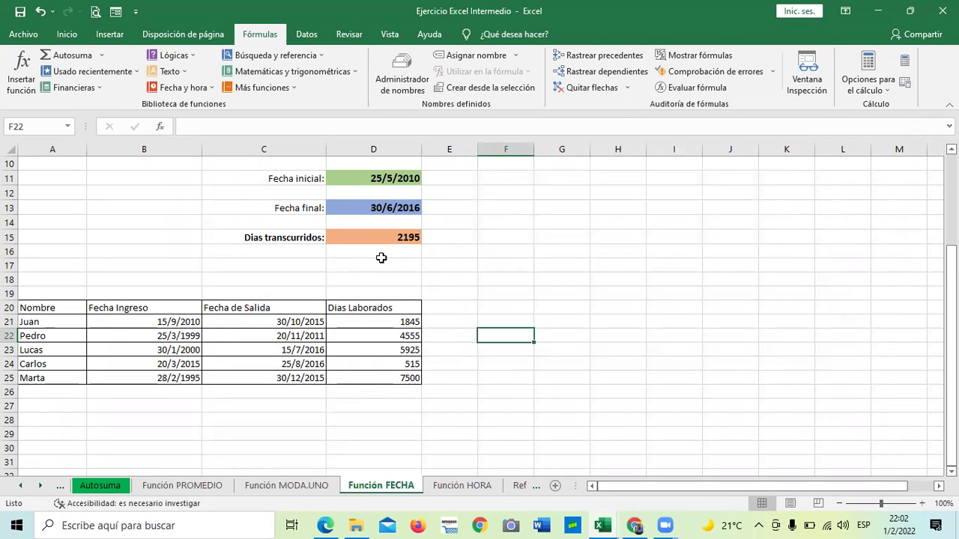
# Browse the Función MODA.UNO, Función MIN and Función MAX sheets.
pyautogui.click(303, 485)
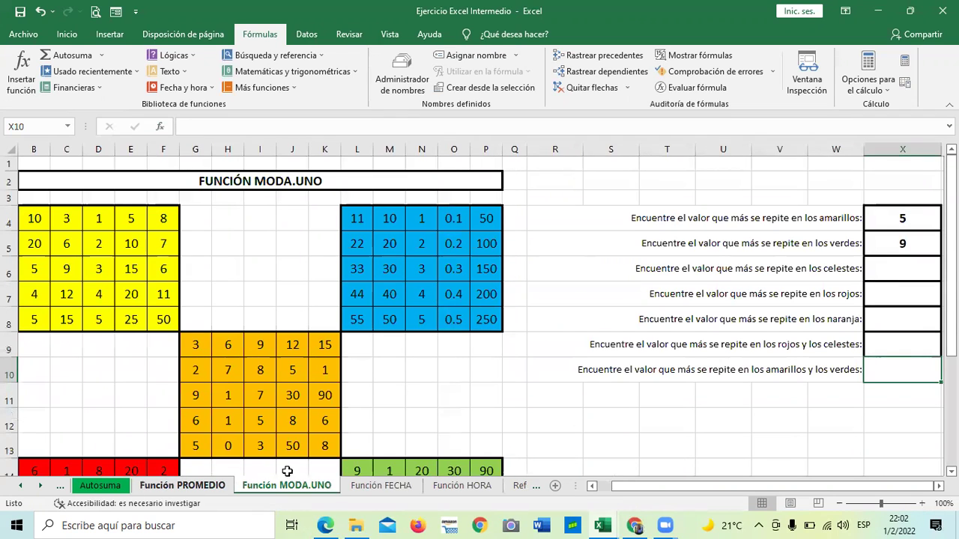
pyautogui.click(20, 486)
pyautogui.click(20, 485)
pyautogui.click(104, 484)
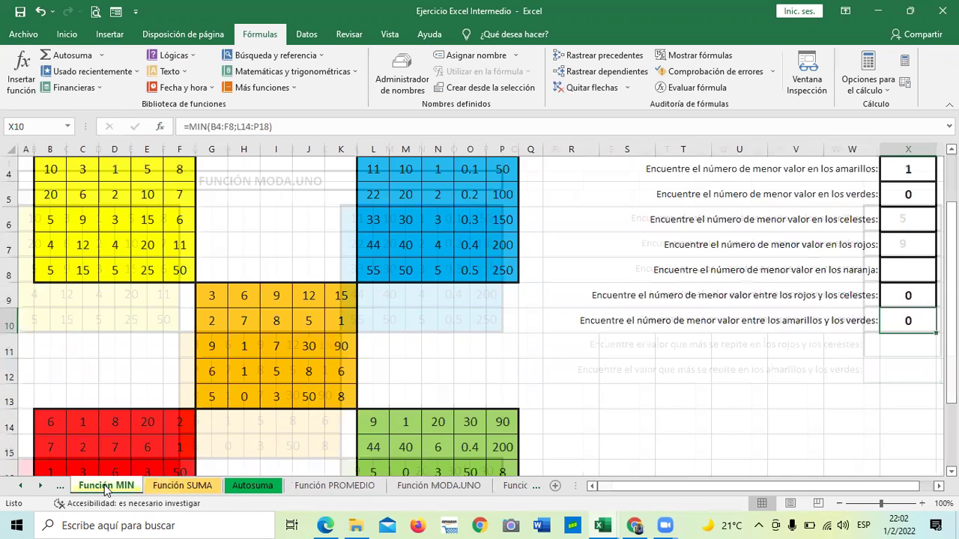
pyautogui.scroll(1, 302, 377)
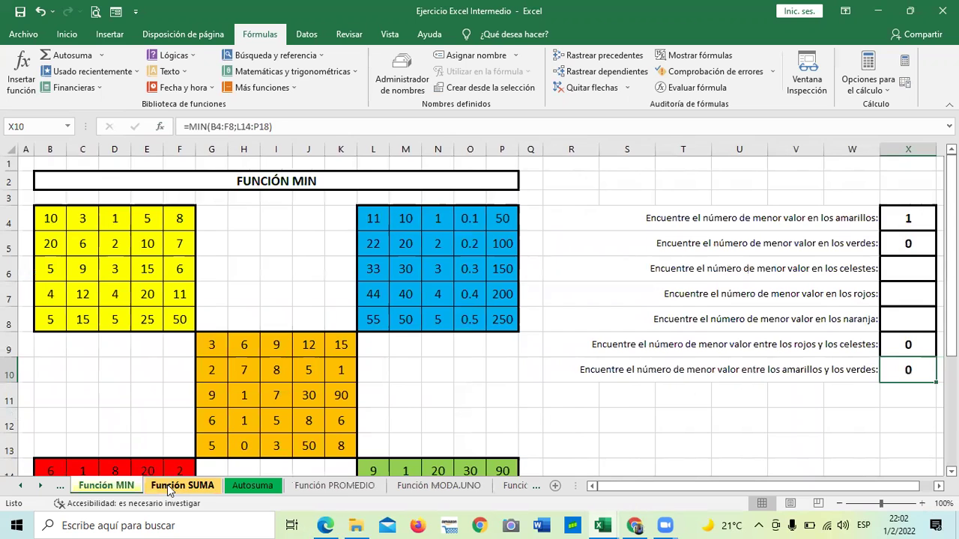
pyautogui.click(21, 485)
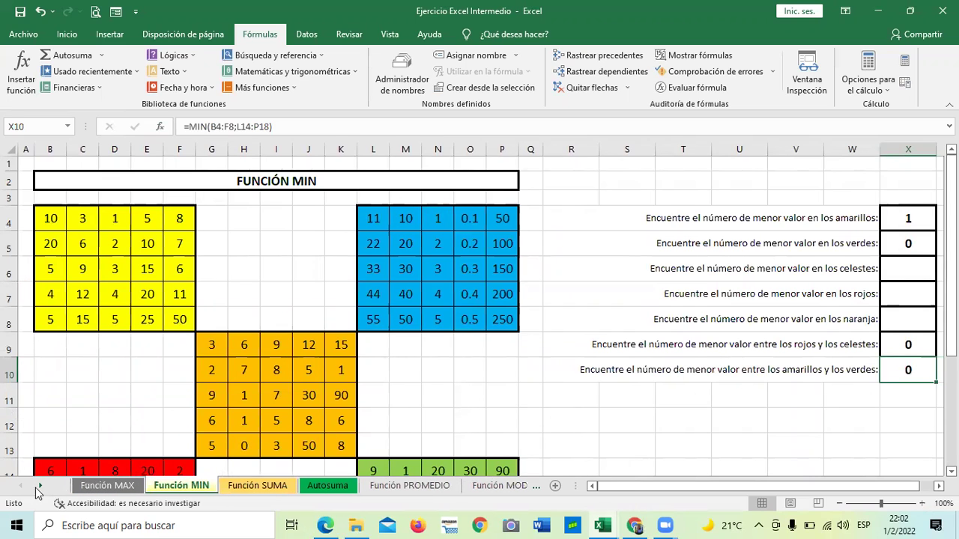
pyautogui.click(97, 487)
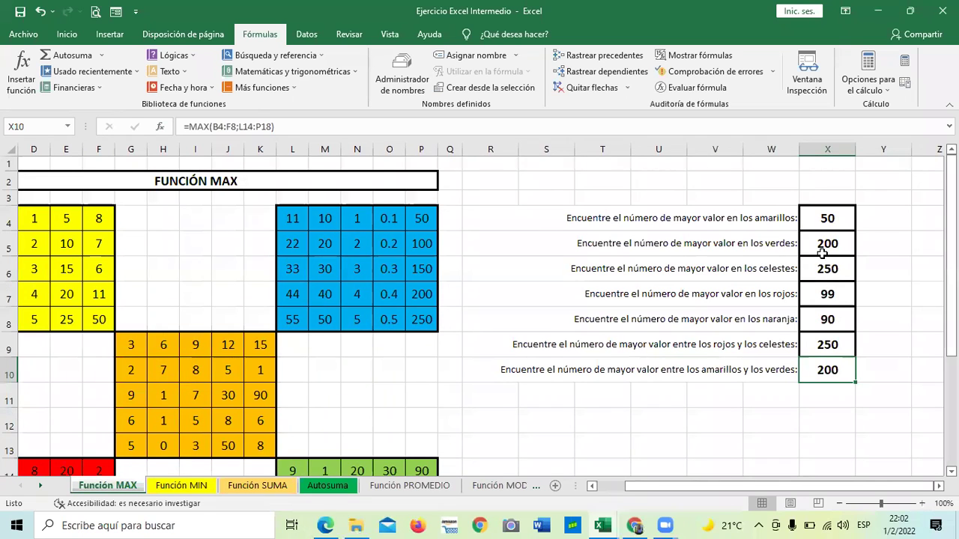
# Bring the Lista de validación course lesson page in Chrome back to the front.
pyautogui.click(382, 401)
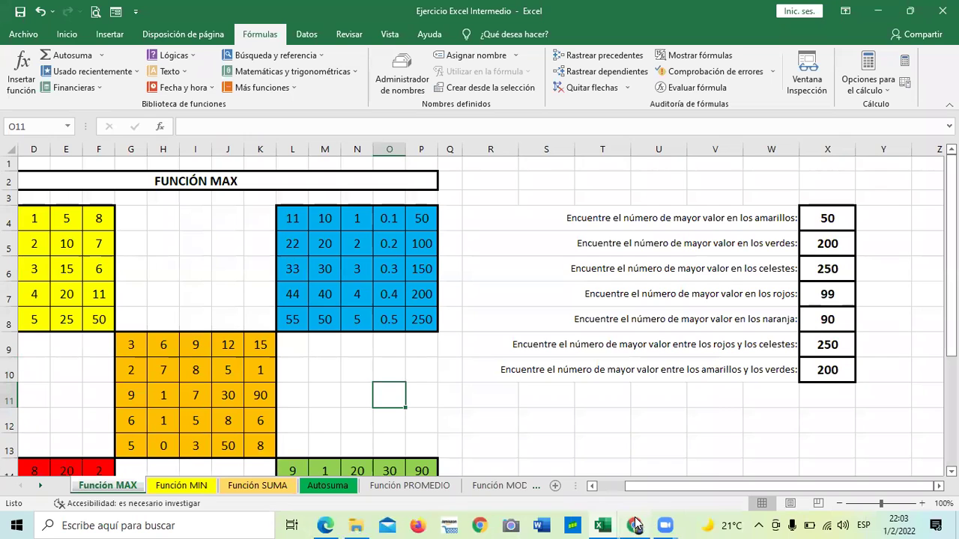
pyautogui.moveTo(635, 525)
pyautogui.click(628, 488)
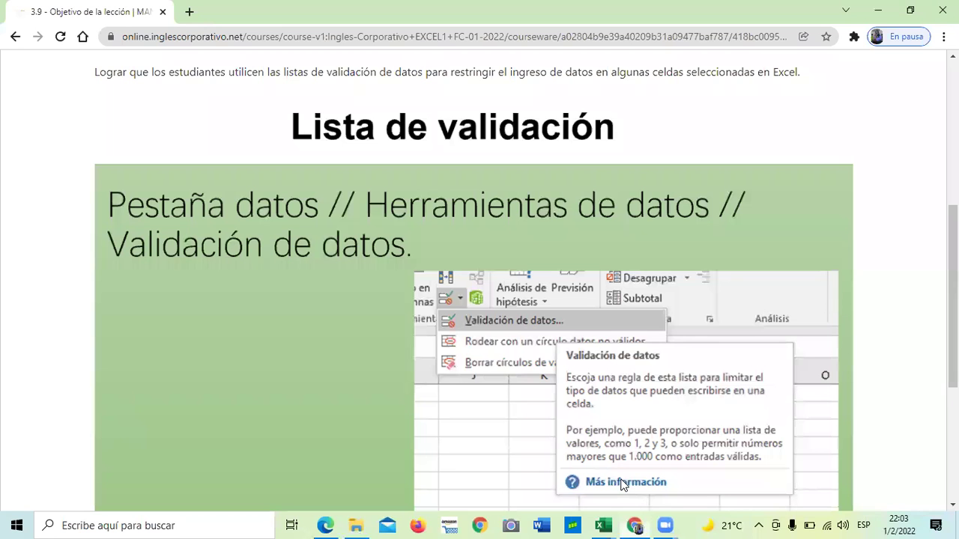